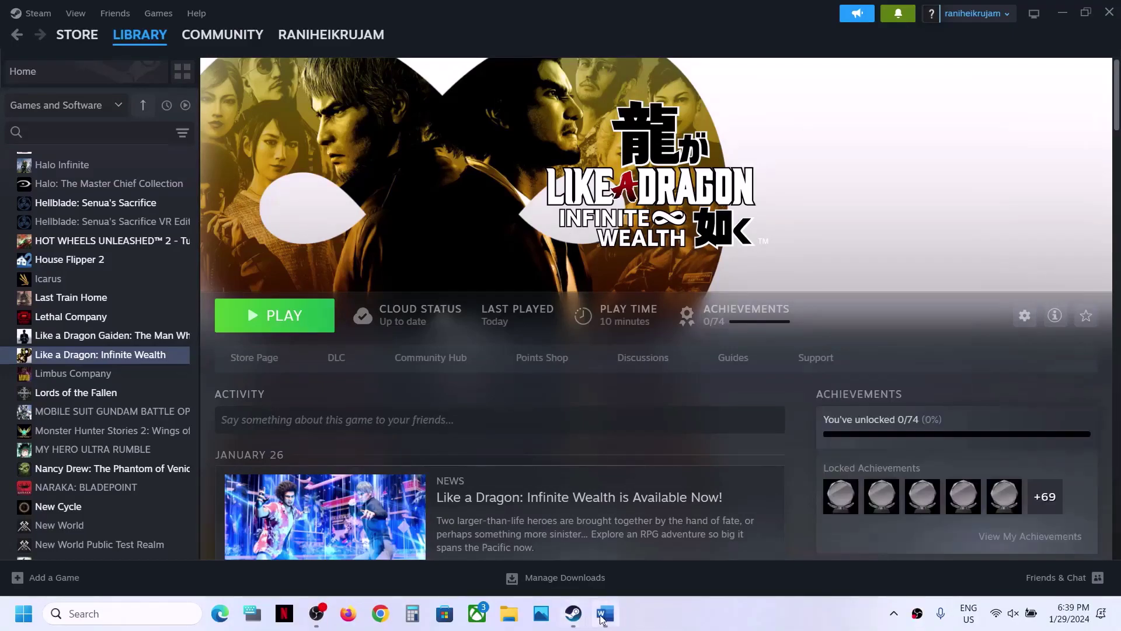
Step: Look up the Windows power options for restarting the PC, and close them without restarting
{"action": "left_click", "coordinate": [18, 612]}
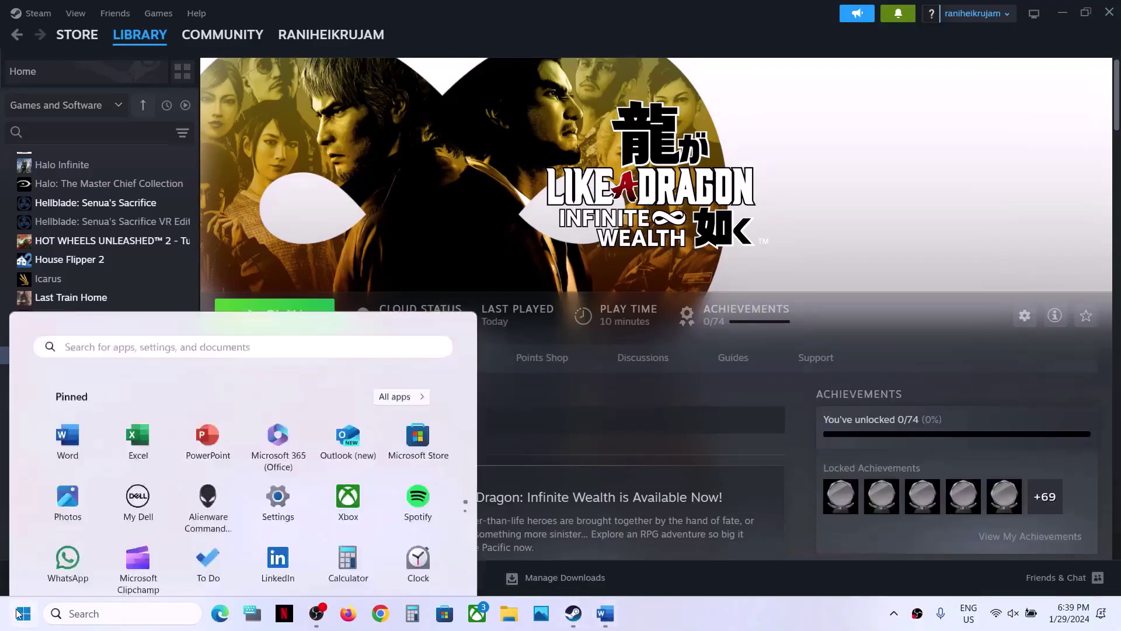
{"action": "left_click", "coordinate": [425, 563]}
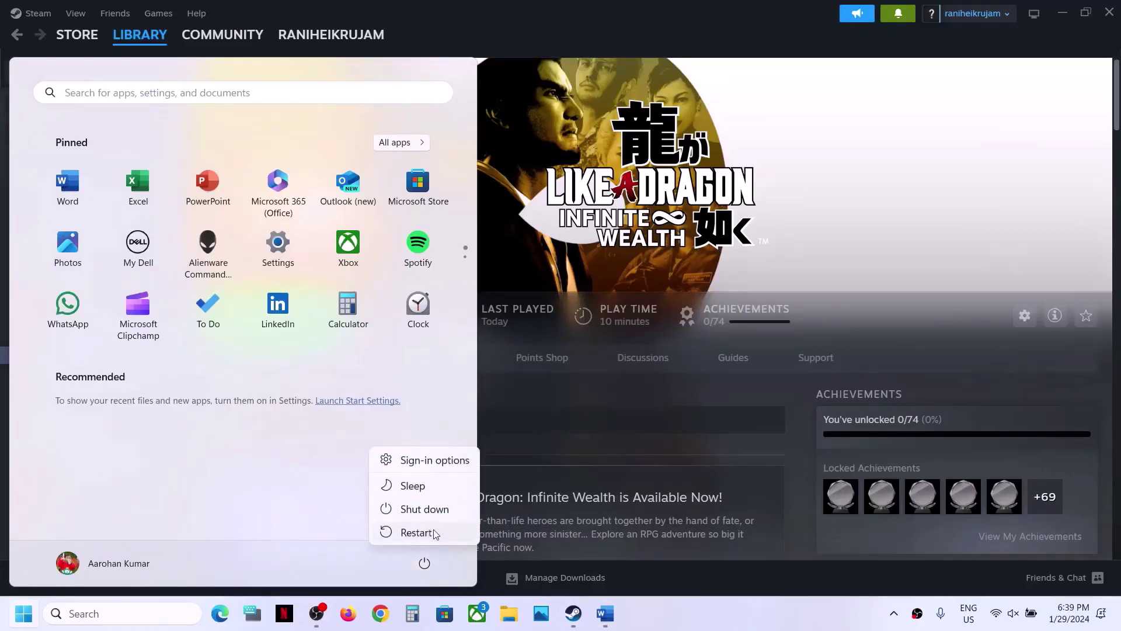
{"action": "key", "text": "Escape"}
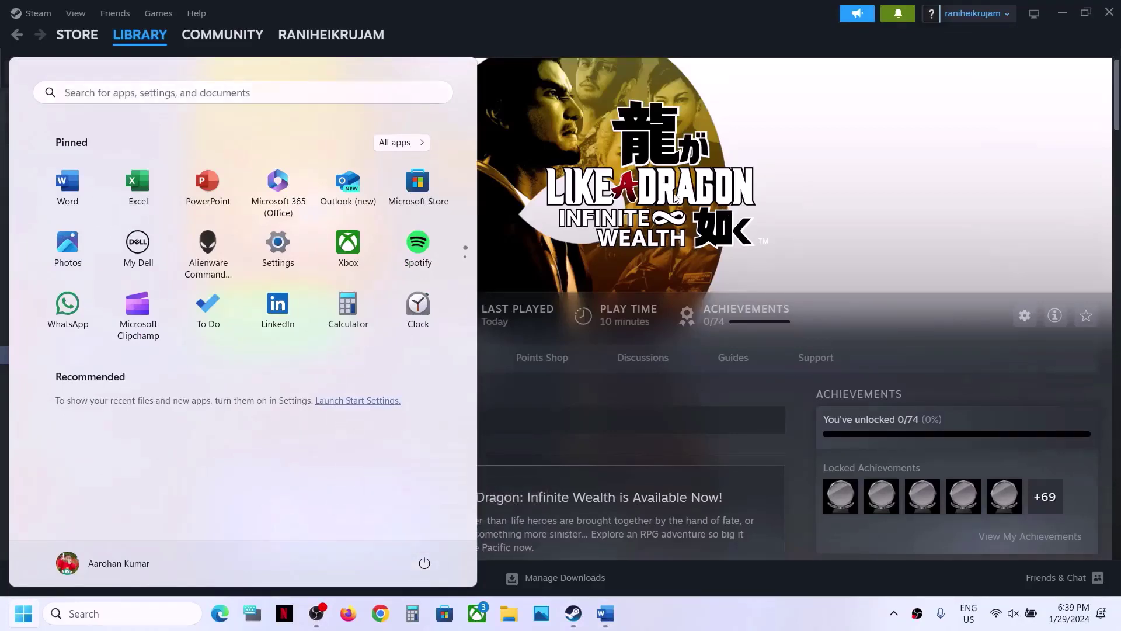
{"action": "left_click", "coordinate": [705, 170]}
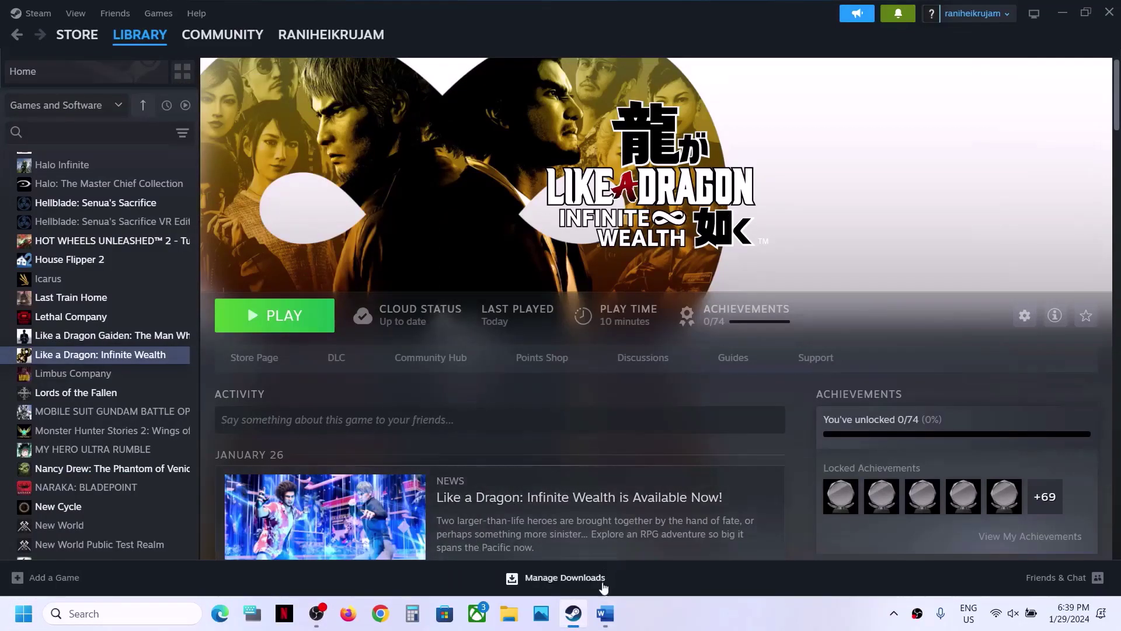
Step: Switch to the Word document and read Step 2 about running the game as an administrator
{"action": "left_click", "coordinate": [605, 614]}
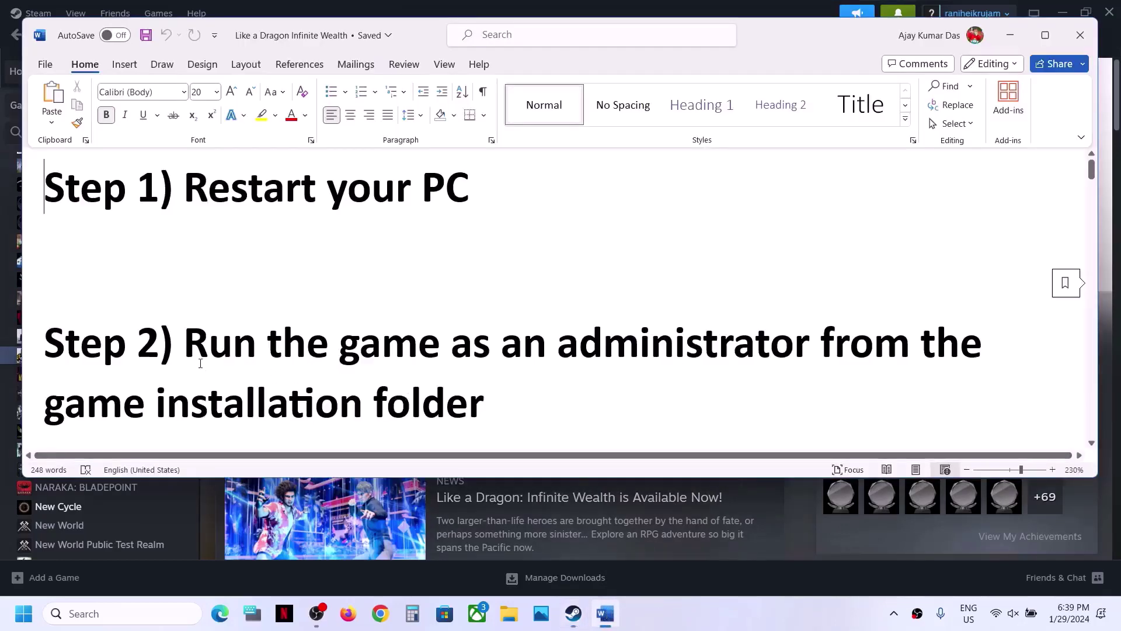
{"action": "left_click_drag", "start_coordinate": [198, 361], "coordinate": [506, 388]}
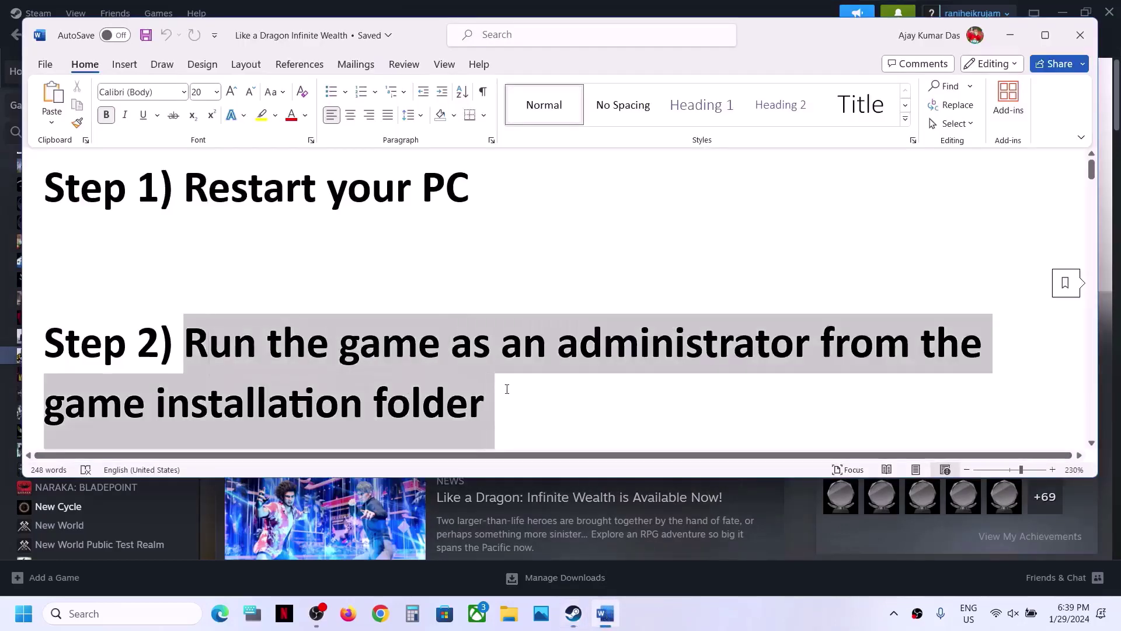
{"action": "left_click", "coordinate": [1013, 36]}
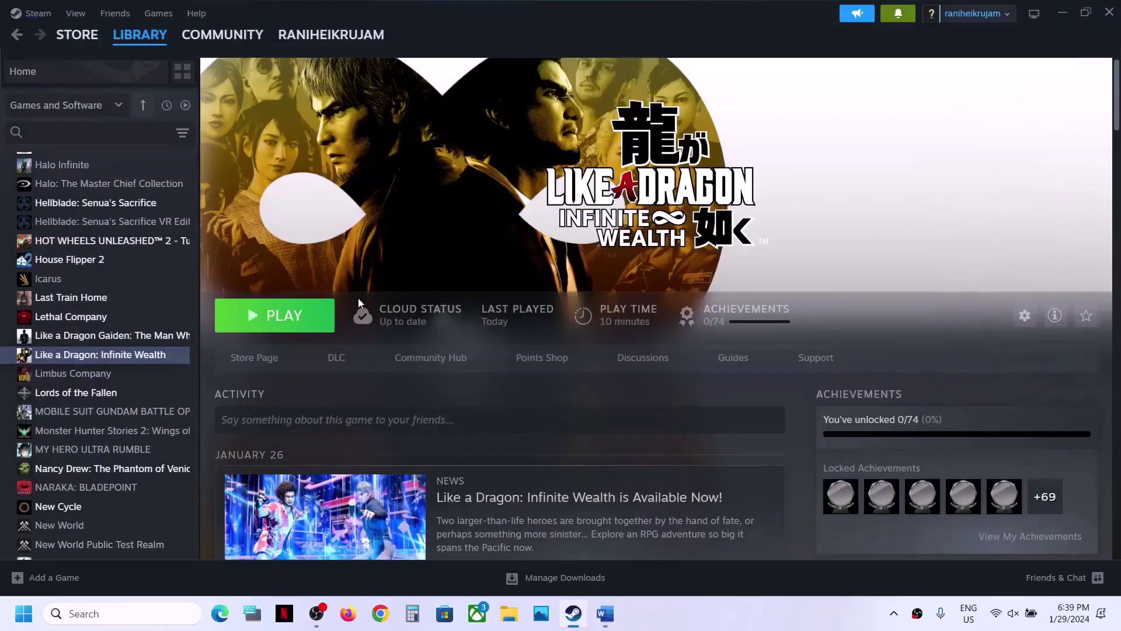
Step: Browse the local files of Like a Dragon: Infinite Wealth from the Steam library and open the media folder inside runtime
{"action": "right_click", "coordinate": [146, 359]}
{"action": "mouse_move", "coordinate": [184, 445]}
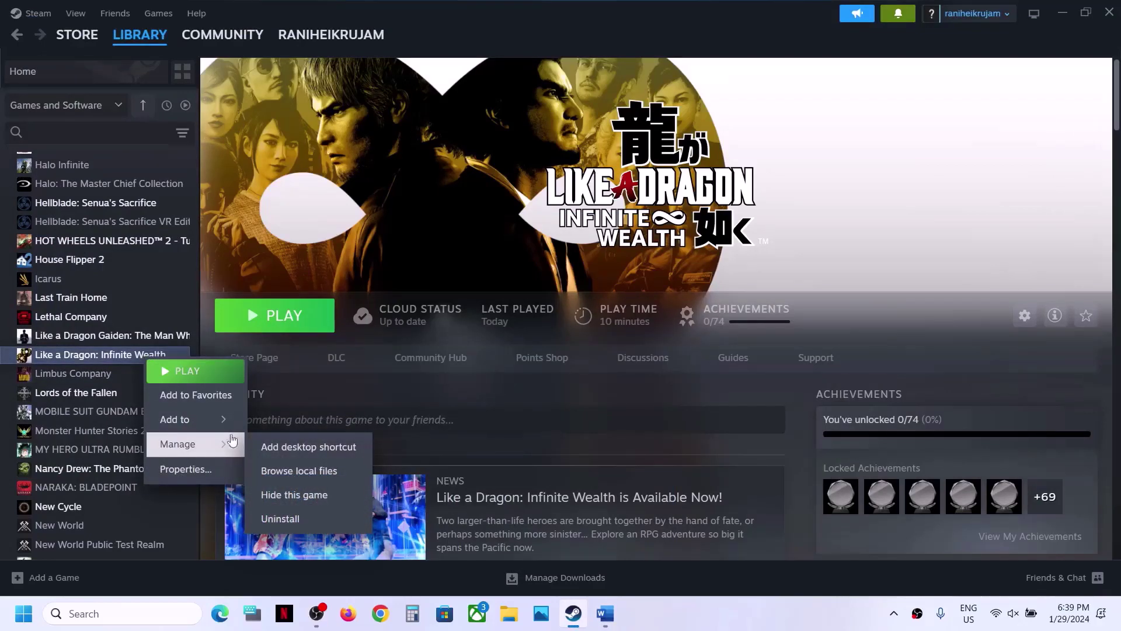
{"action": "left_click", "coordinate": [287, 472]}
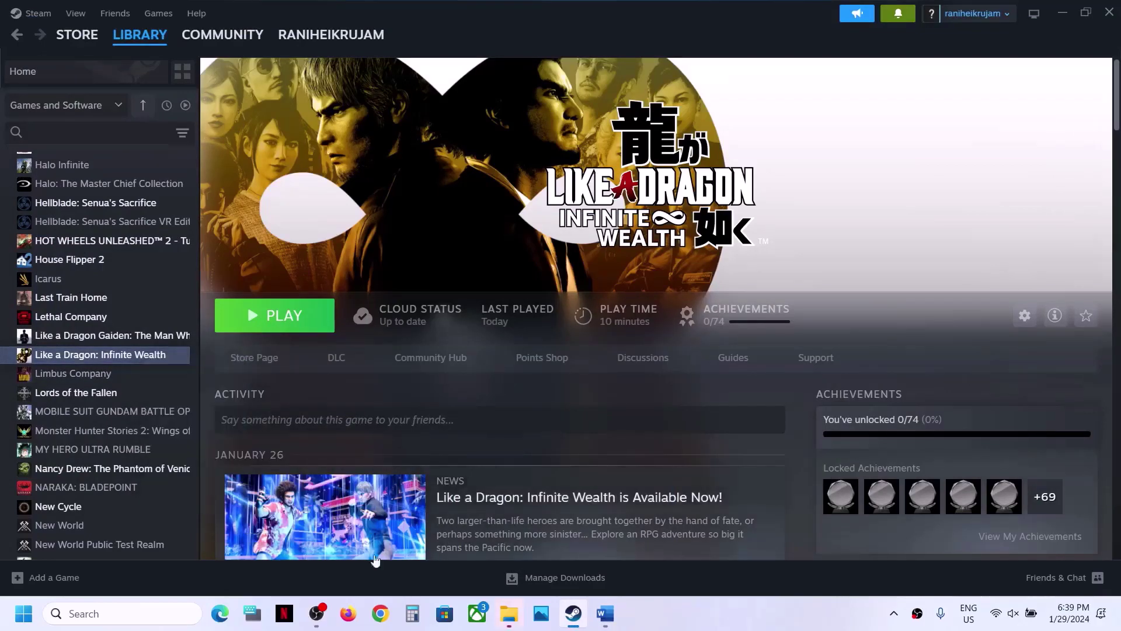
{"action": "left_click", "coordinate": [502, 614]}
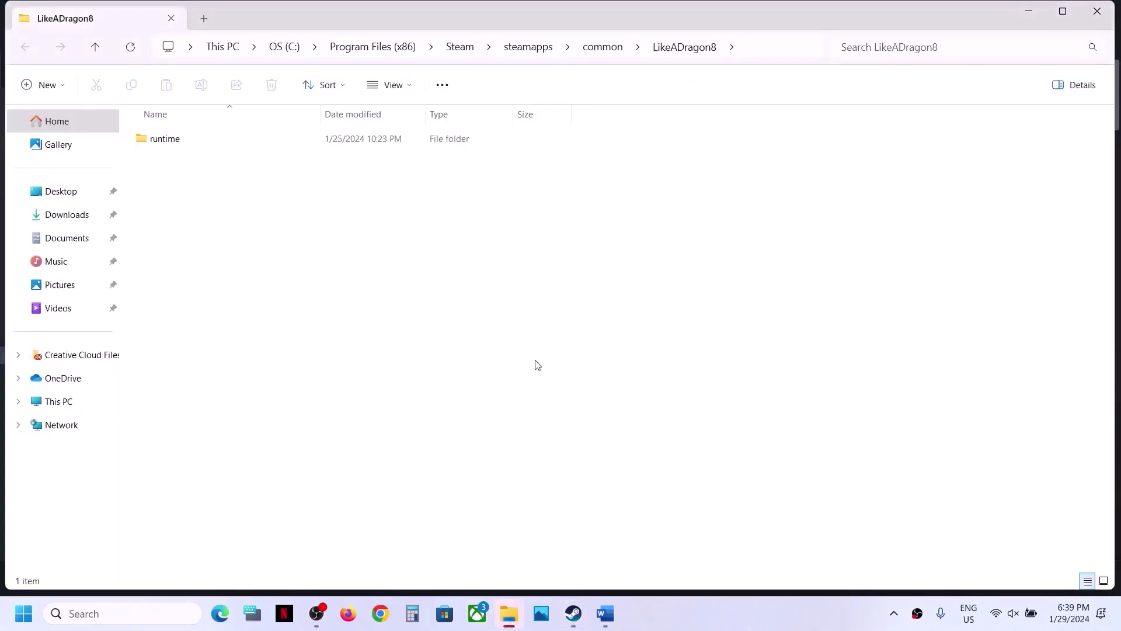
{"action": "left_click", "coordinate": [241, 146]}
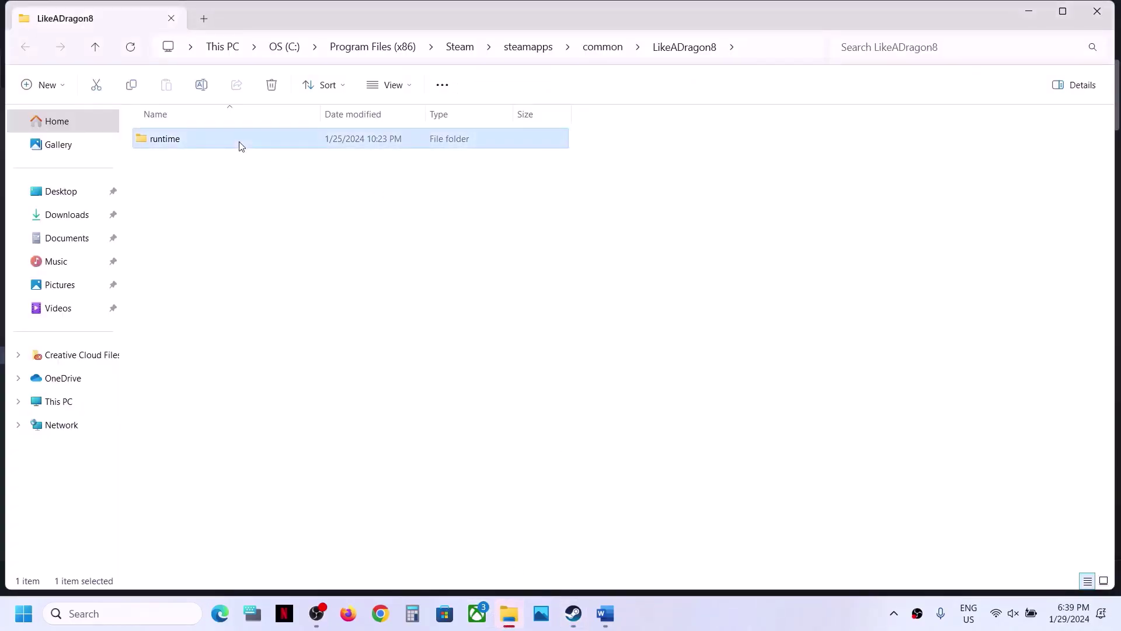
{"action": "double_click", "coordinate": [241, 146]}
{"action": "double_click", "coordinate": [240, 146]}
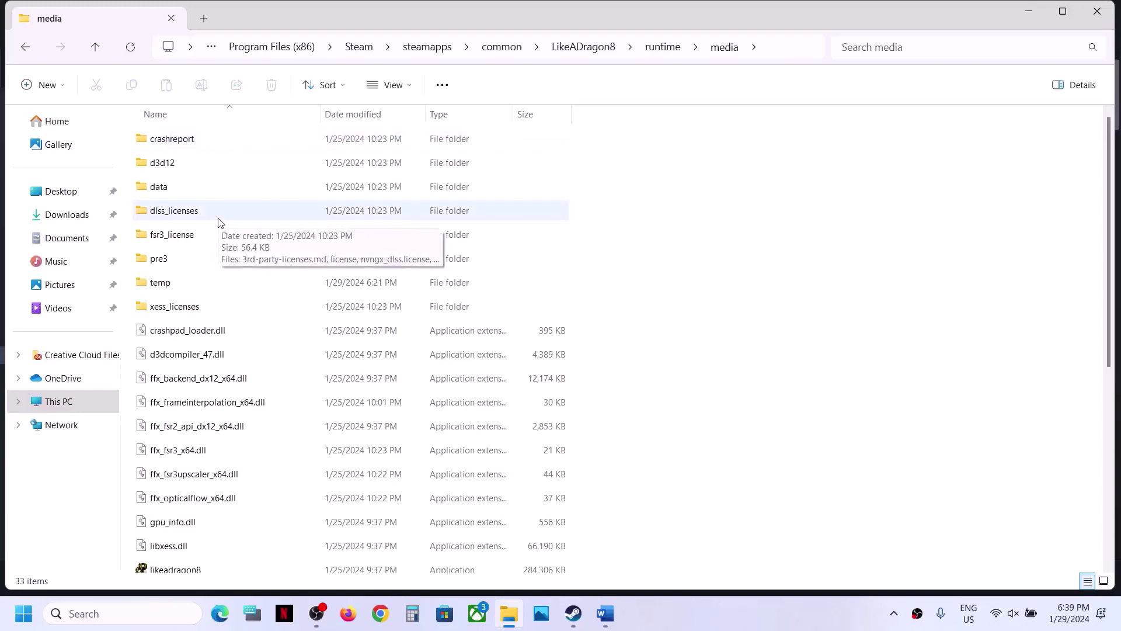
Step: Set the likeadragon8 application to run as an administrator in its compatibility properties and save the change
{"action": "scroll", "coordinate": [219, 220], "scroll_direction": "down", "scroll_amount": 5}
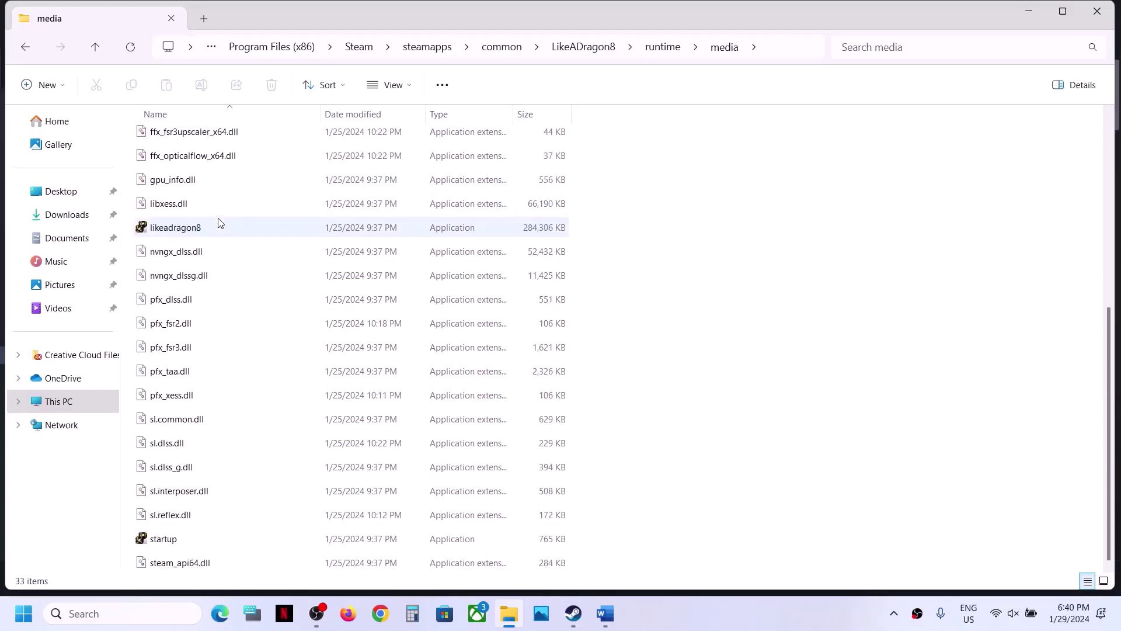
{"action": "left_click", "coordinate": [174, 229]}
{"action": "right_click", "coordinate": [186, 232]}
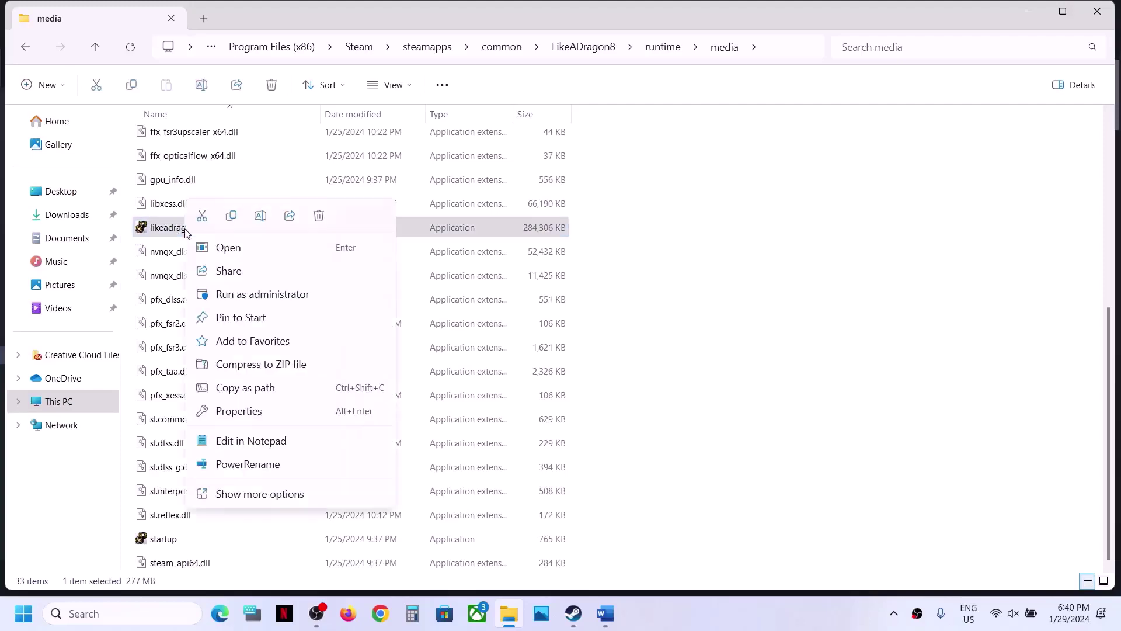
{"action": "left_click", "coordinate": [257, 411]}
{"action": "left_click", "coordinate": [312, 232]}
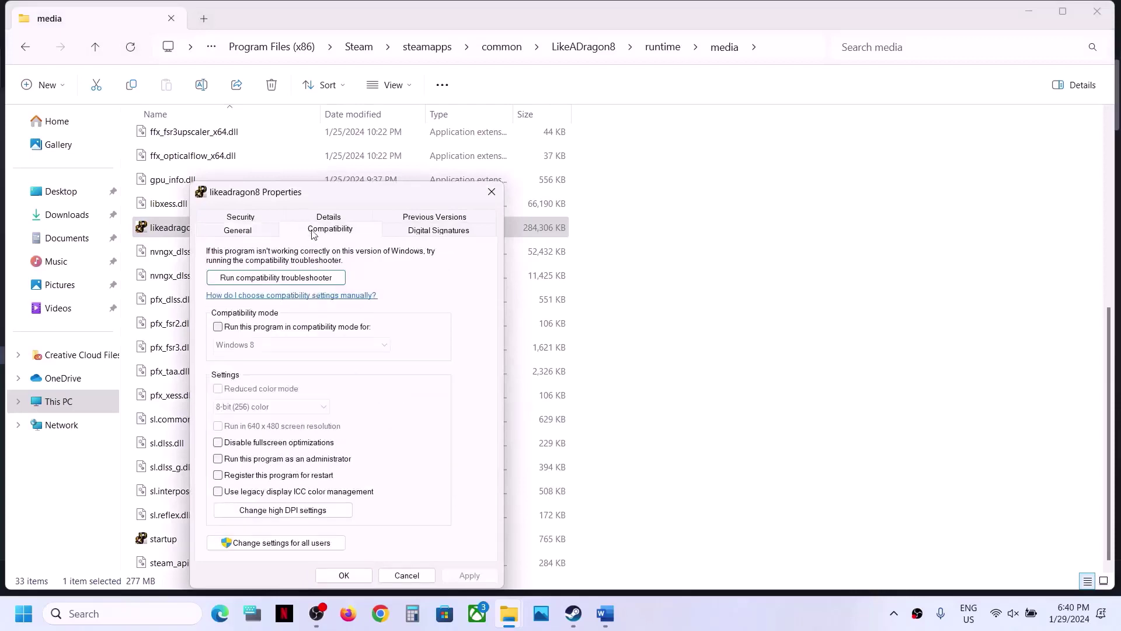
{"action": "left_click", "coordinate": [219, 460]}
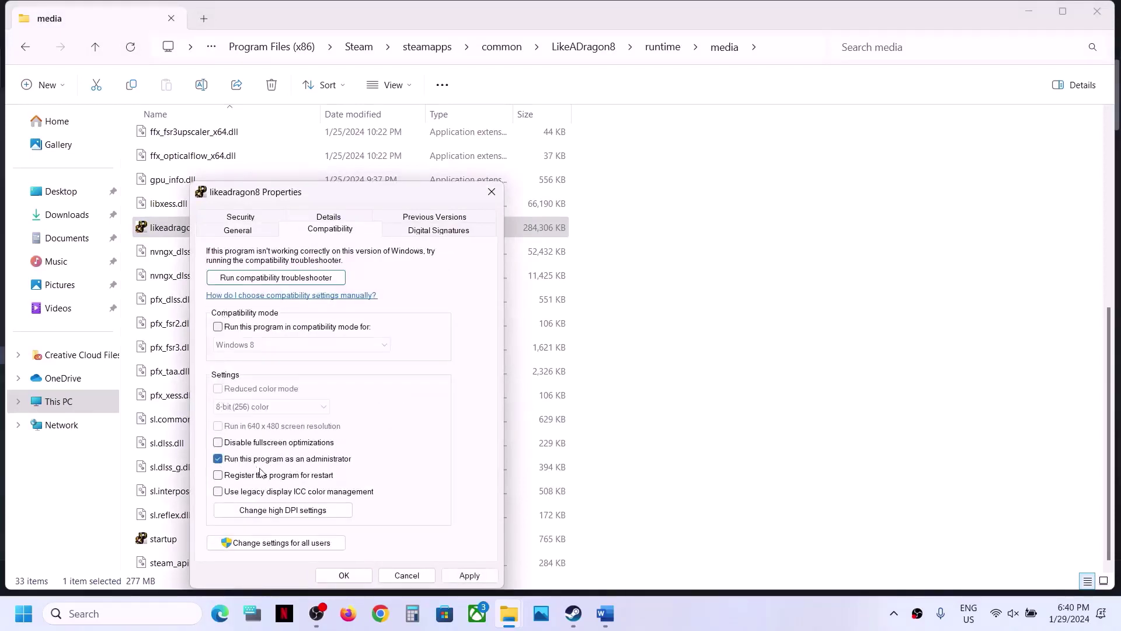
{"action": "left_click", "coordinate": [470, 575]}
{"action": "left_click", "coordinate": [345, 574]}
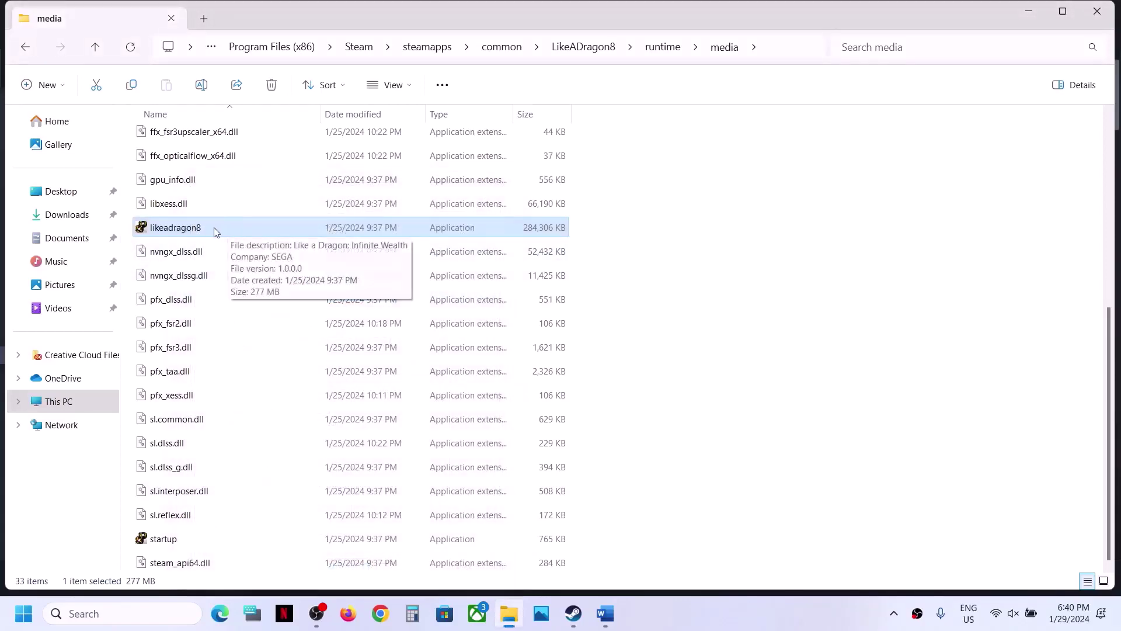
Step: Review the compatibility settings in the likeadragon8 properties and close them without changes
{"action": "right_click", "coordinate": [208, 227]}
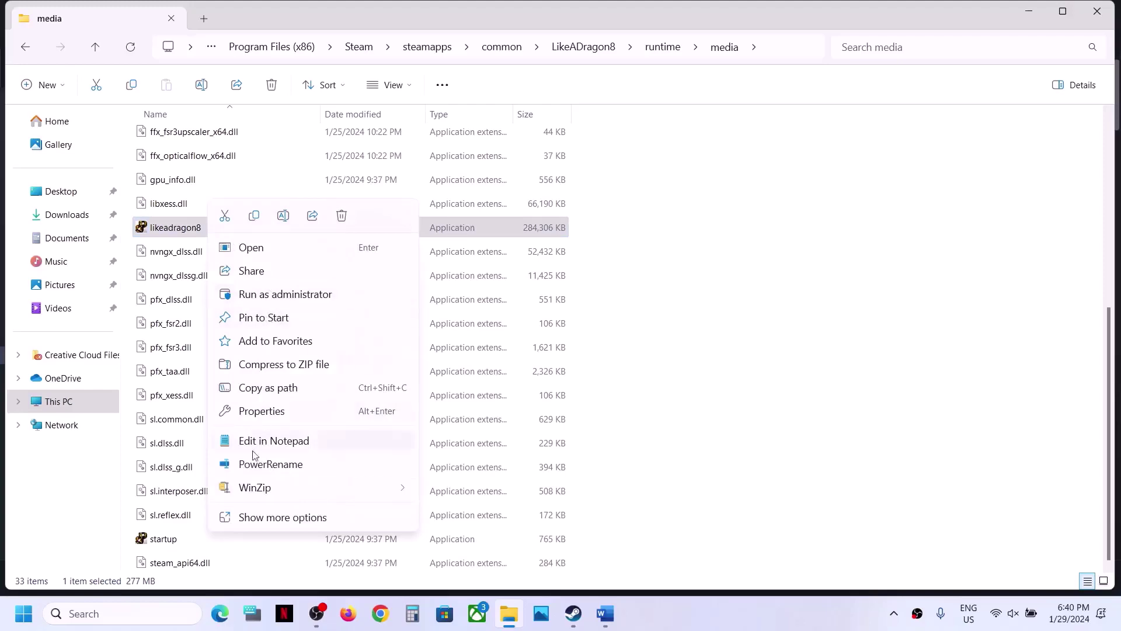
{"action": "left_click", "coordinate": [275, 418]}
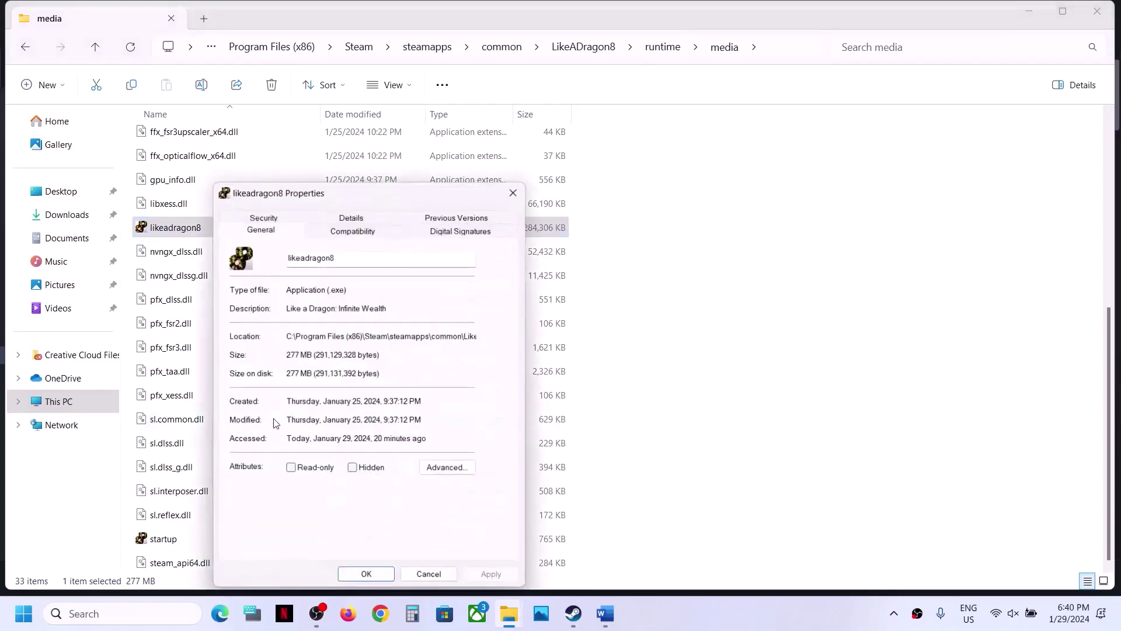
{"action": "left_click", "coordinate": [334, 233]}
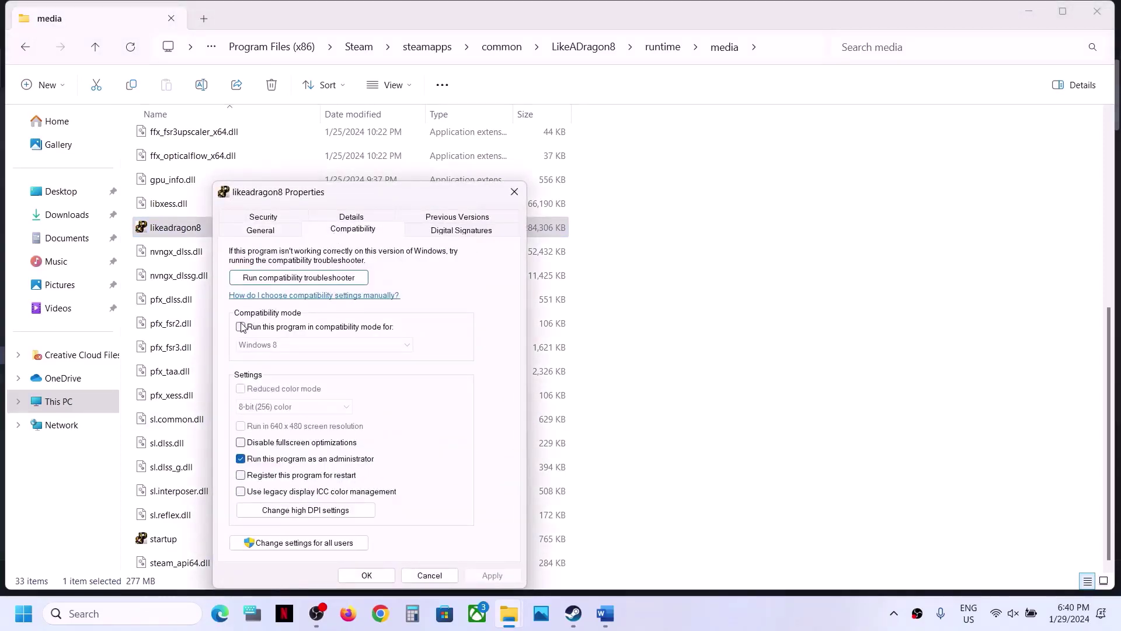
{"action": "left_click", "coordinate": [514, 192]}
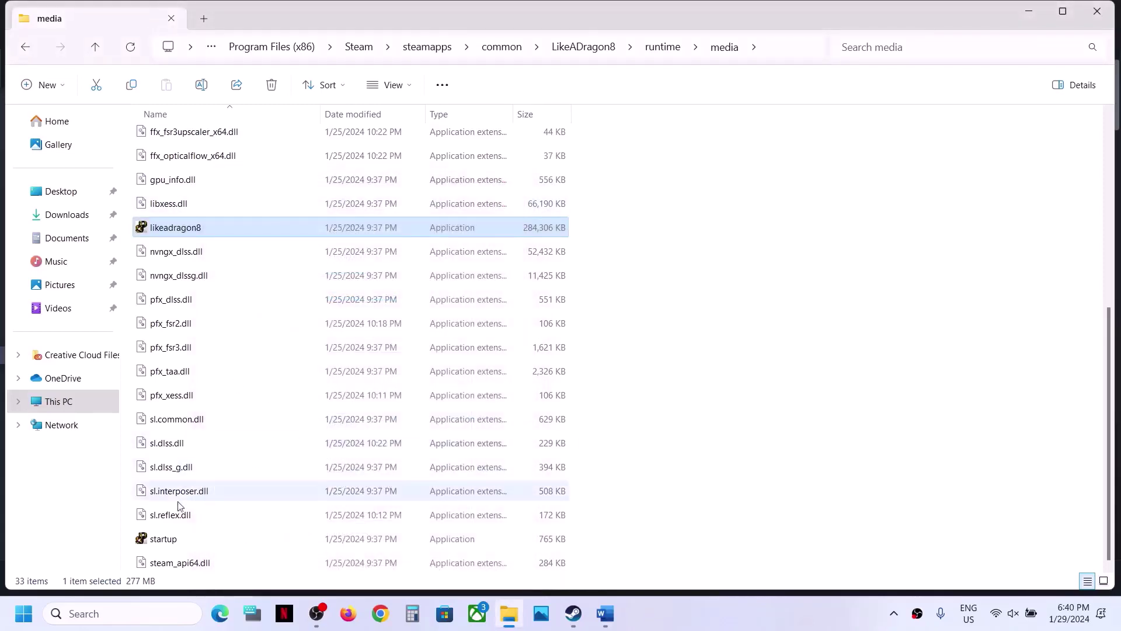
Step: Set the startup application to run as an administrator in its compatibility properties and save the change
{"action": "left_click", "coordinate": [159, 545]}
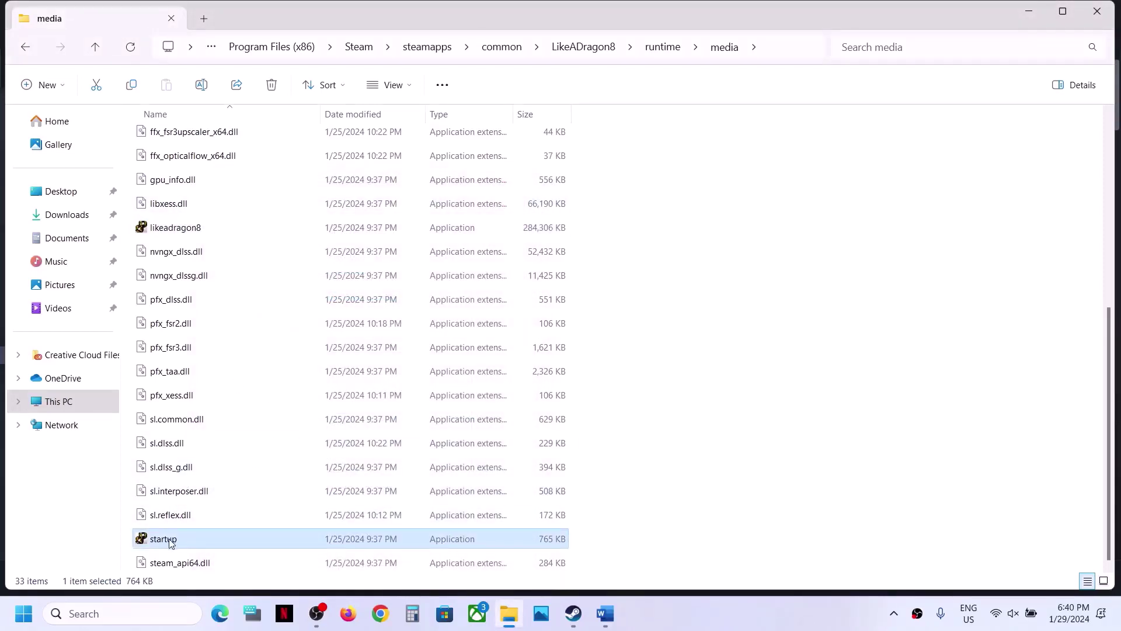
{"action": "right_click", "coordinate": [172, 542]}
{"action": "left_click", "coordinate": [239, 420]}
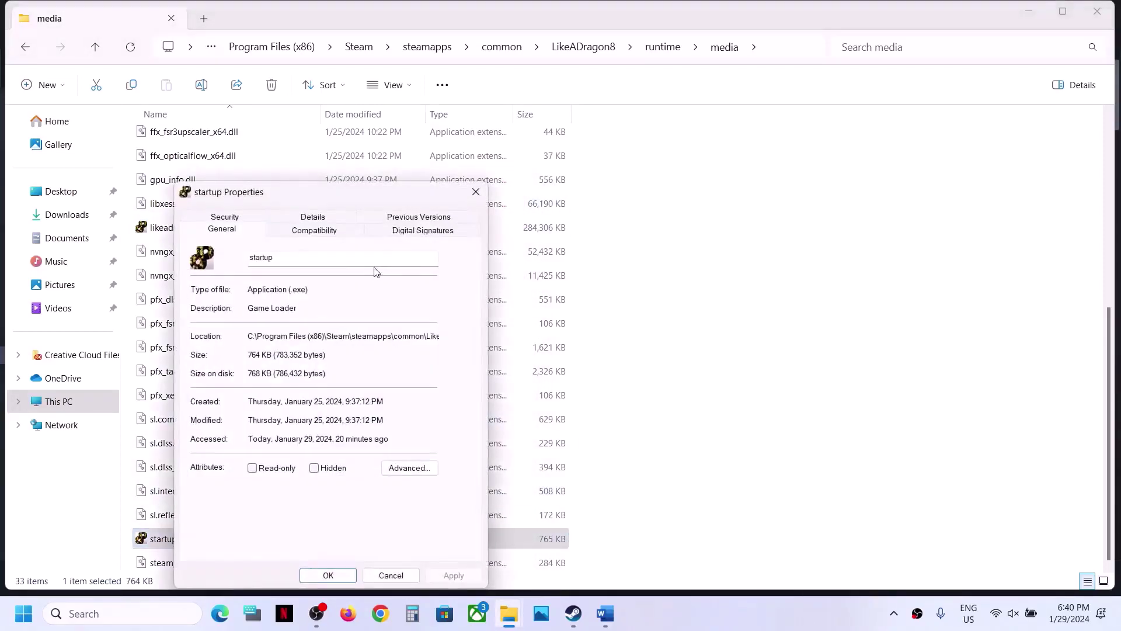
{"action": "left_click", "coordinate": [315, 231]}
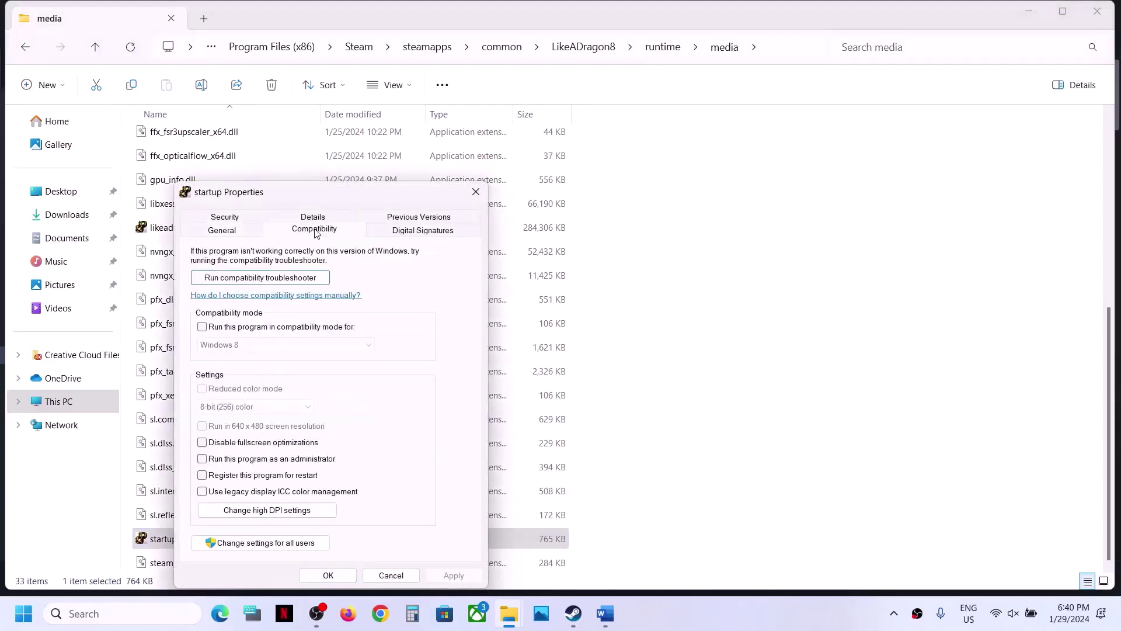
{"action": "left_click", "coordinate": [201, 459]}
{"action": "left_click", "coordinate": [453, 575]}
{"action": "left_click", "coordinate": [346, 574]}
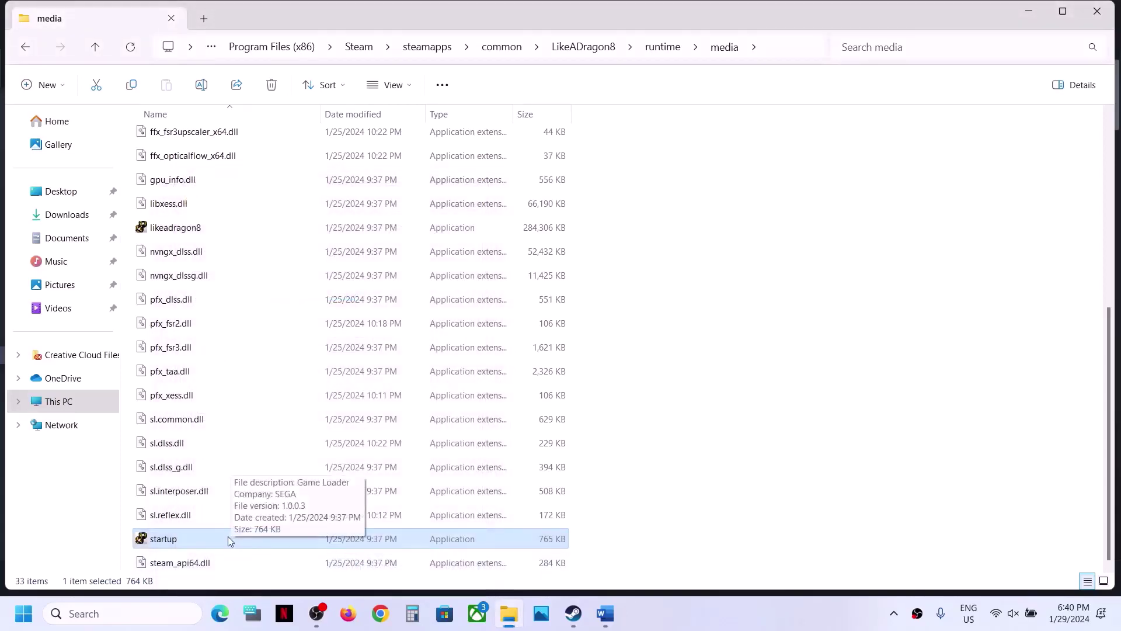
Step: Enable compatibility mode for Windows 8 in the properties of the likeadragon8 application
{"action": "left_click", "coordinate": [214, 233]}
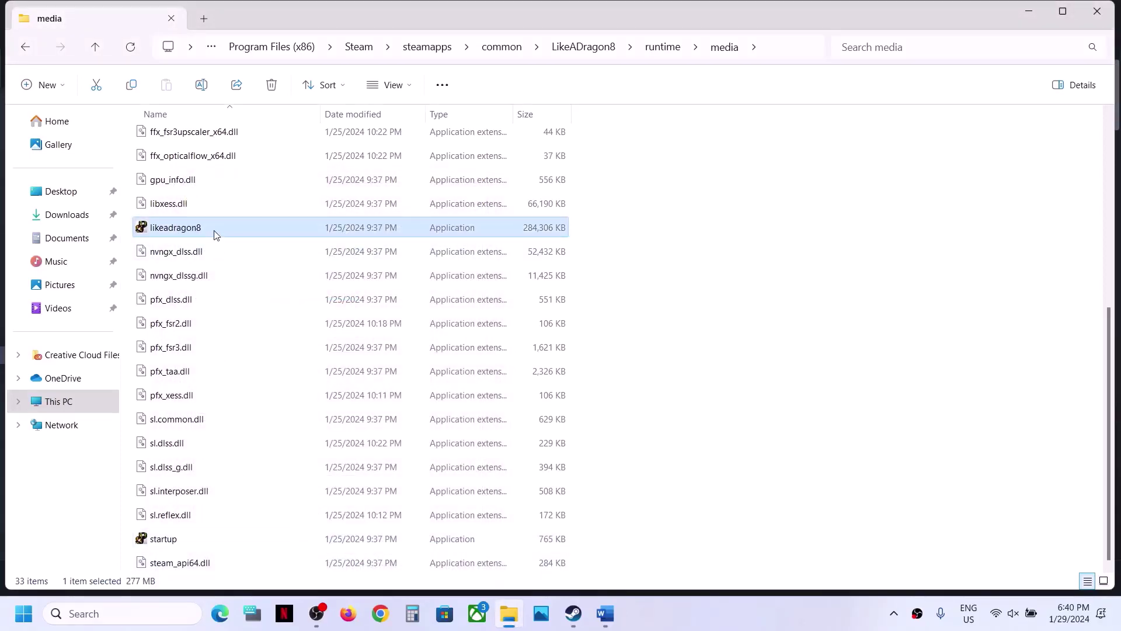
{"action": "right_click", "coordinate": [214, 233]}
{"action": "left_click", "coordinate": [264, 410]}
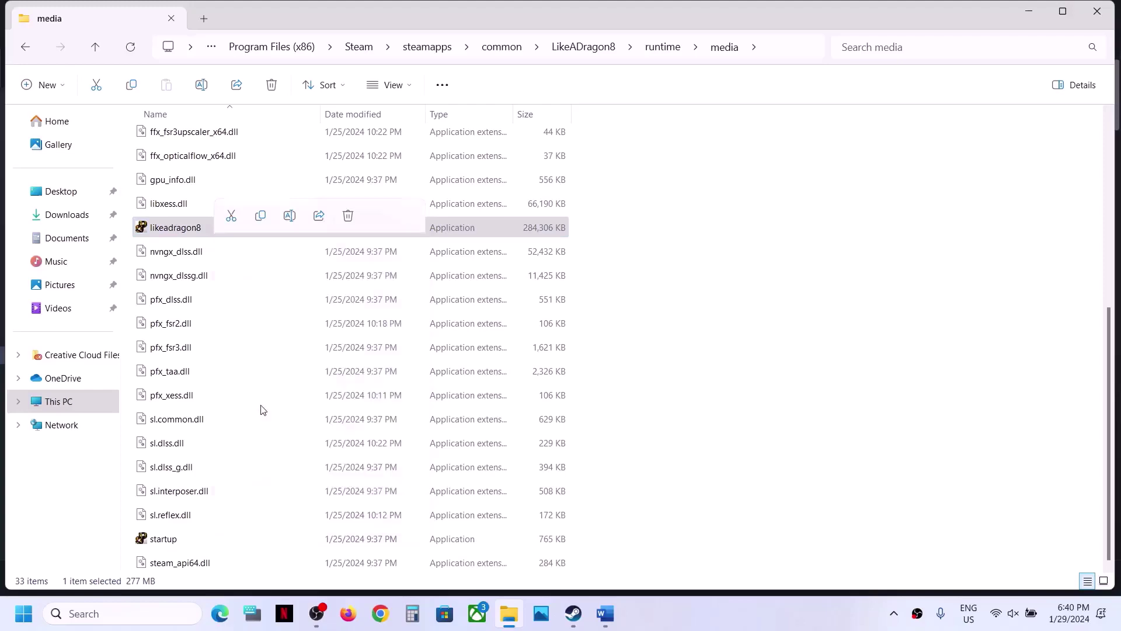
{"action": "left_click", "coordinate": [368, 233]}
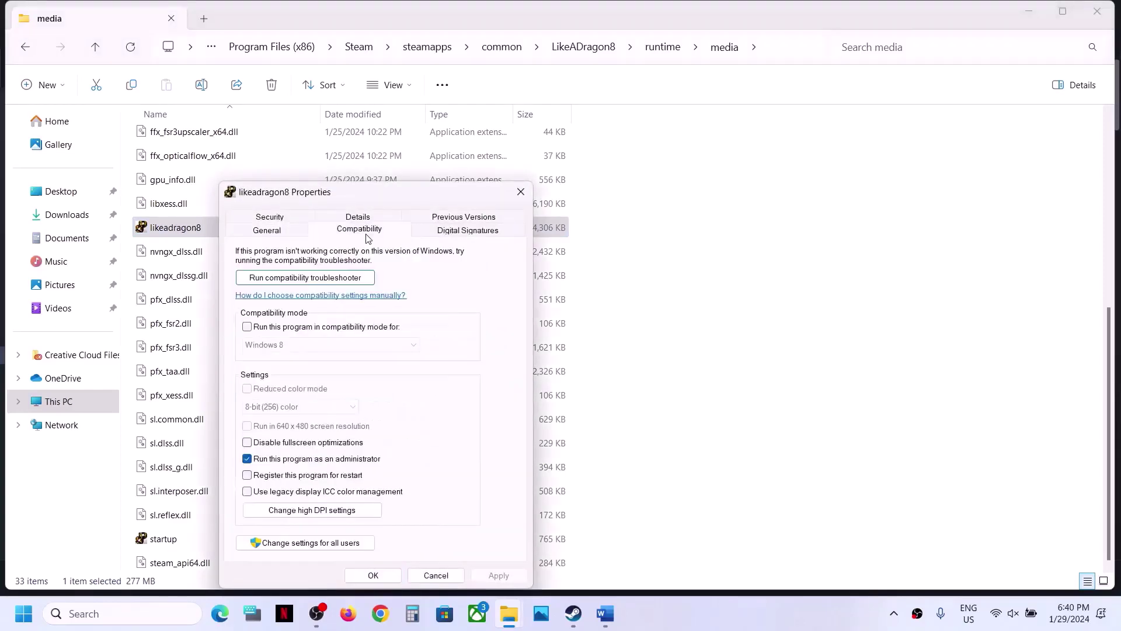
{"action": "left_click", "coordinate": [247, 328]}
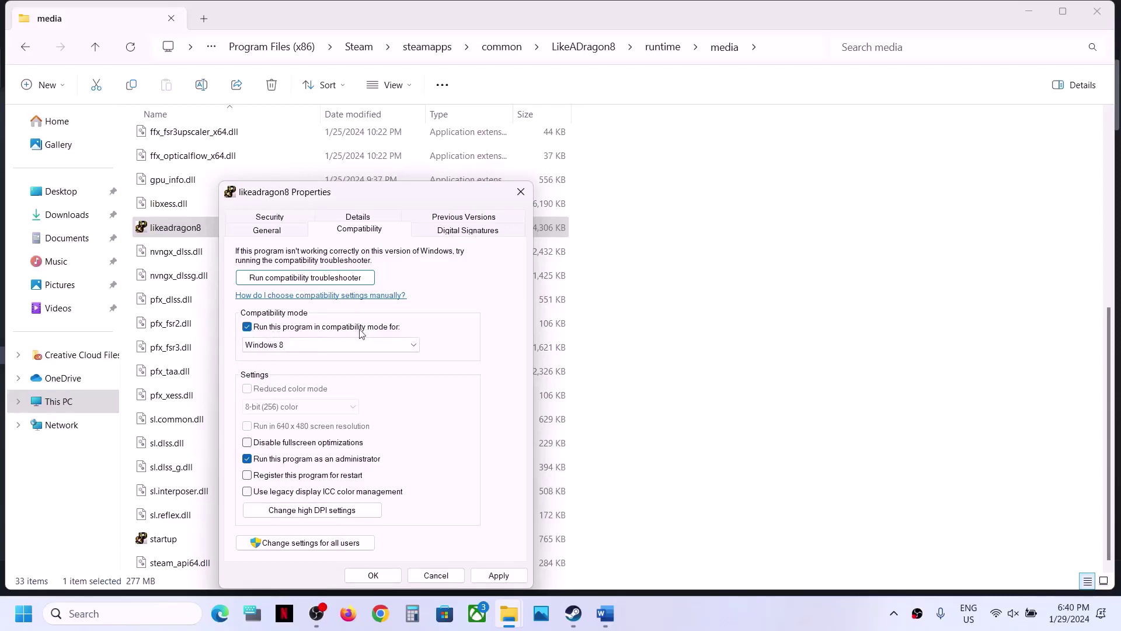
{"action": "left_click", "coordinate": [346, 351]}
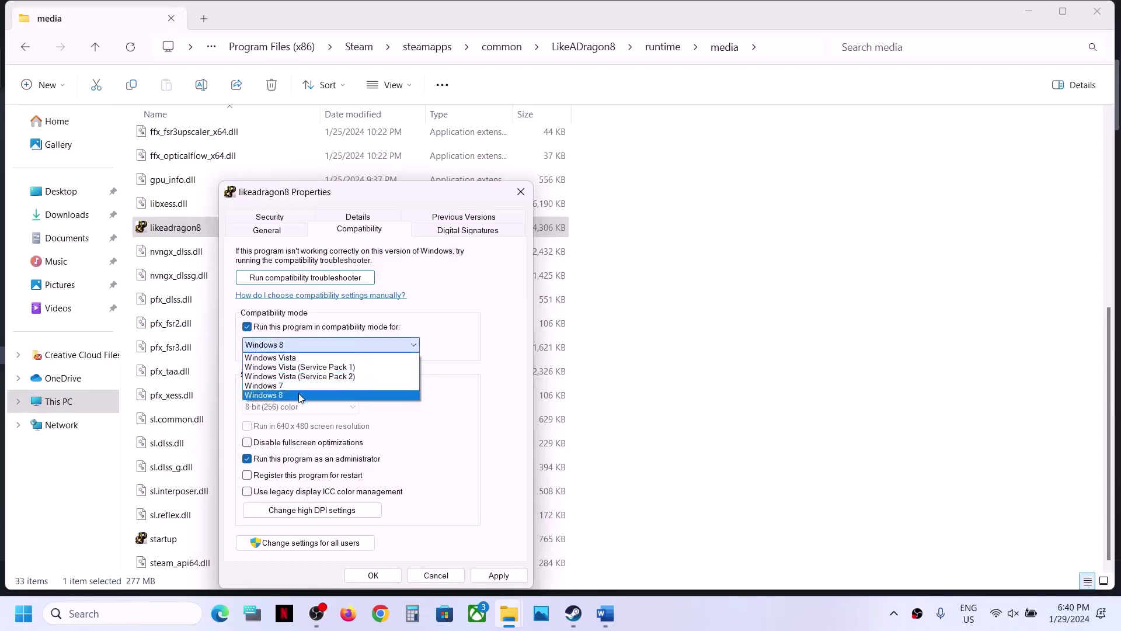
{"action": "left_click", "coordinate": [300, 397]}
{"action": "left_click", "coordinate": [325, 346]}
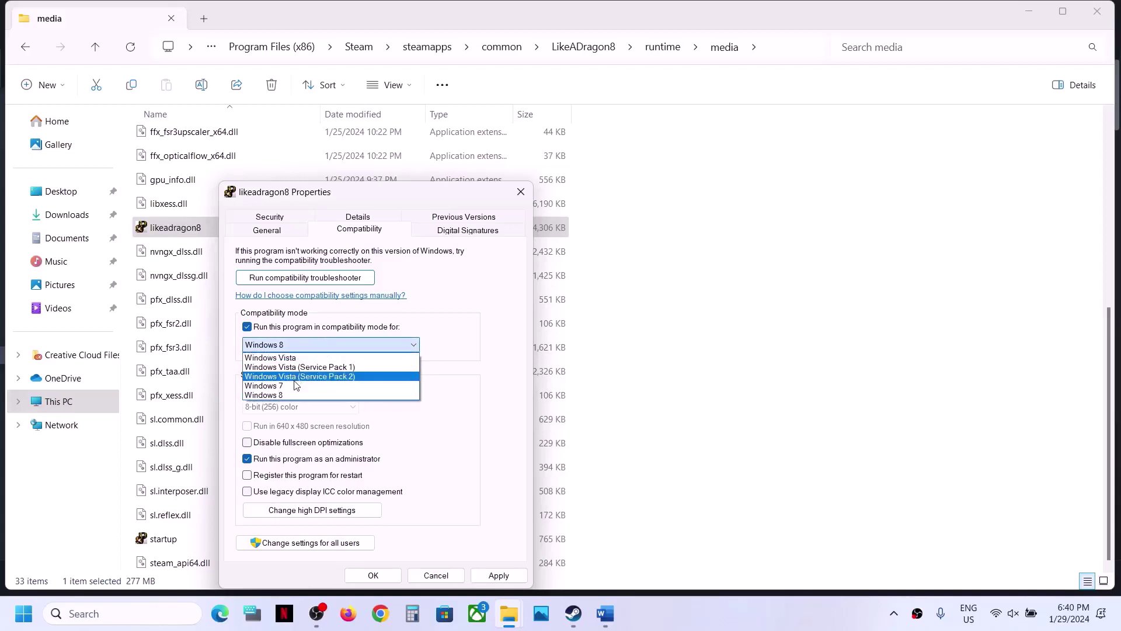
{"action": "left_click", "coordinate": [433, 383]}
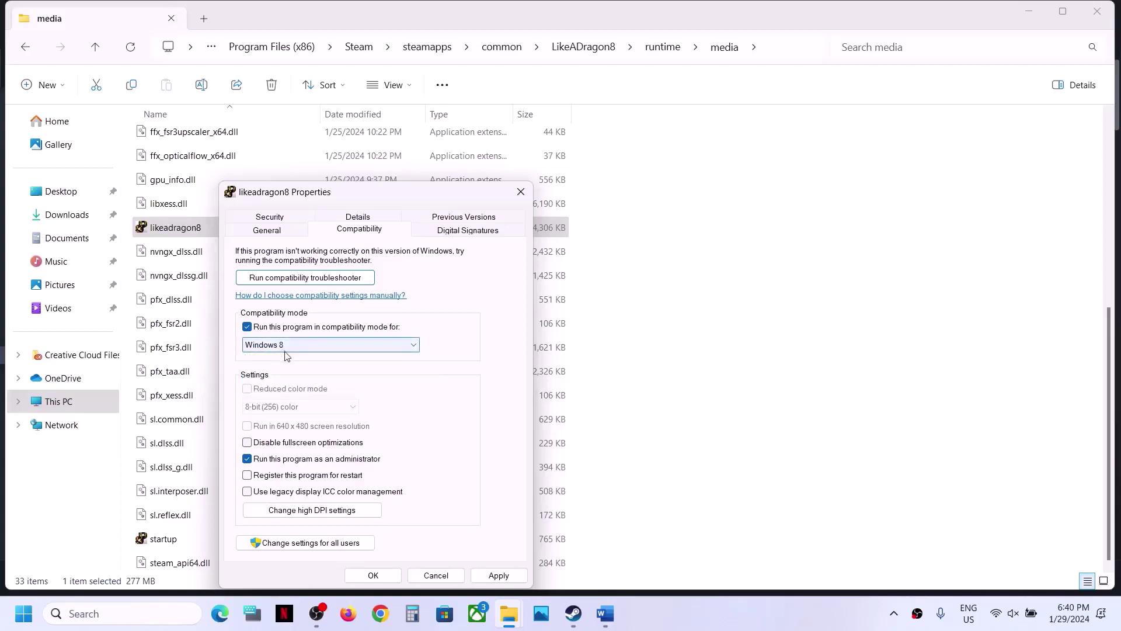
Step: Disable fullscreen optimizations for likeadragon8, and apply and save its compatibility settings
{"action": "left_click", "coordinate": [247, 443]}
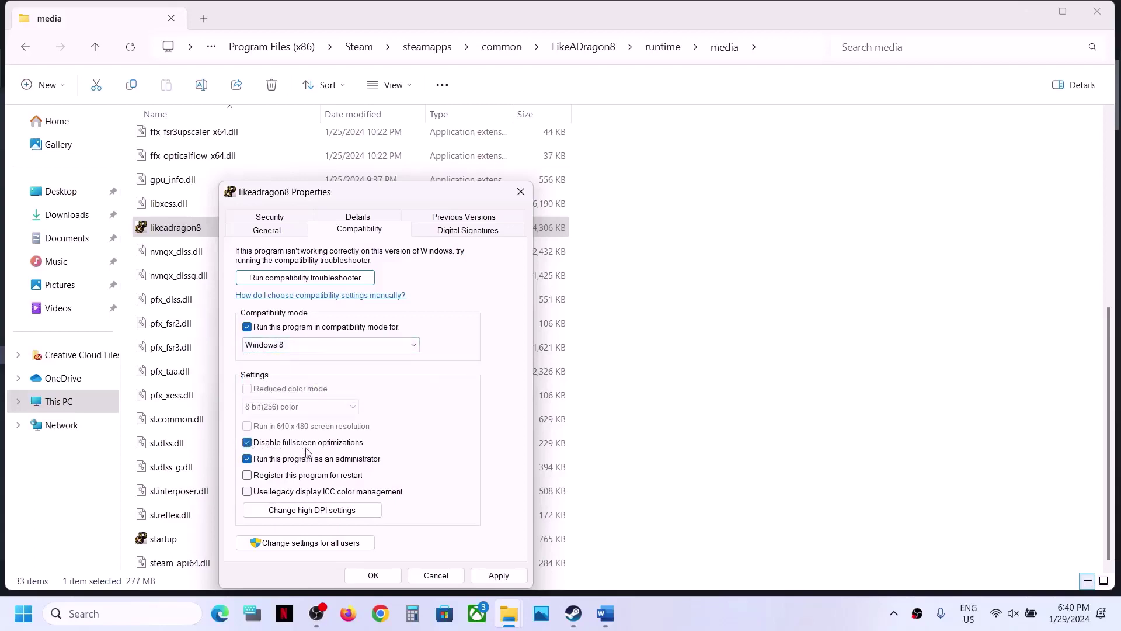
{"action": "left_click", "coordinate": [489, 574]}
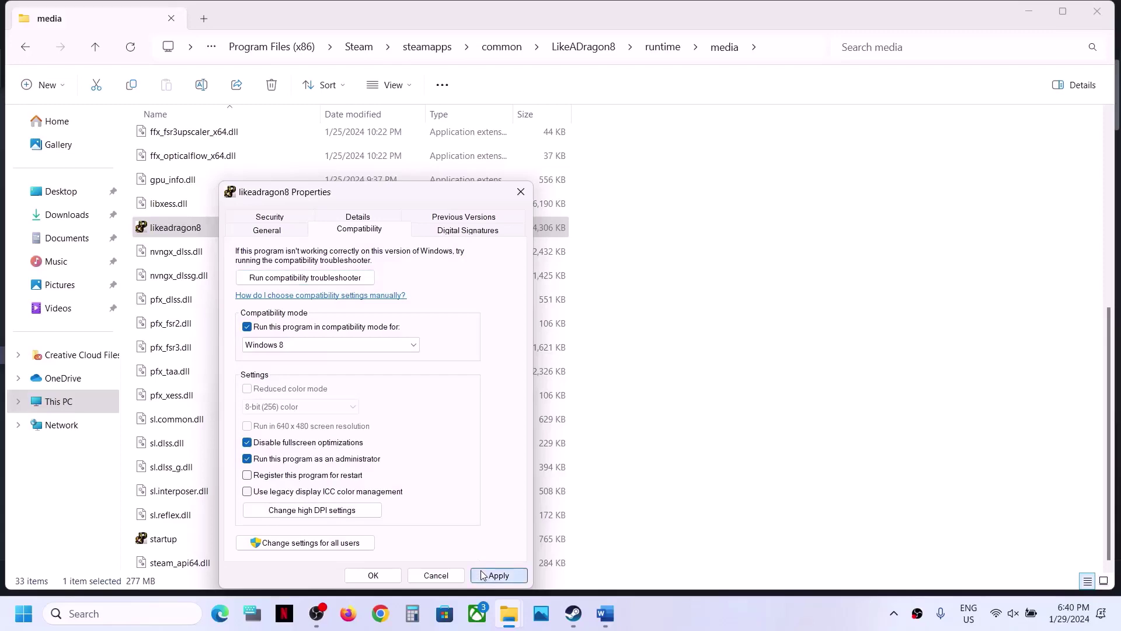
{"action": "left_click", "coordinate": [373, 573]}
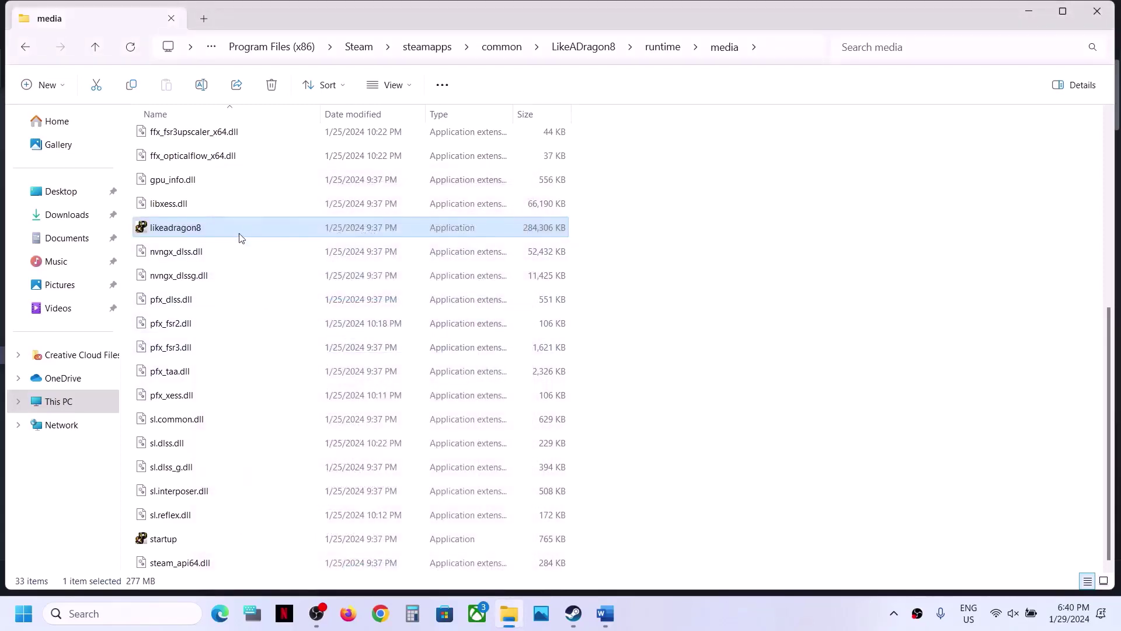
Step: Set the compatibility mode of the likeadragon8 application to Windows 7 in its properties and save the change
{"action": "right_click", "coordinate": [228, 228]}
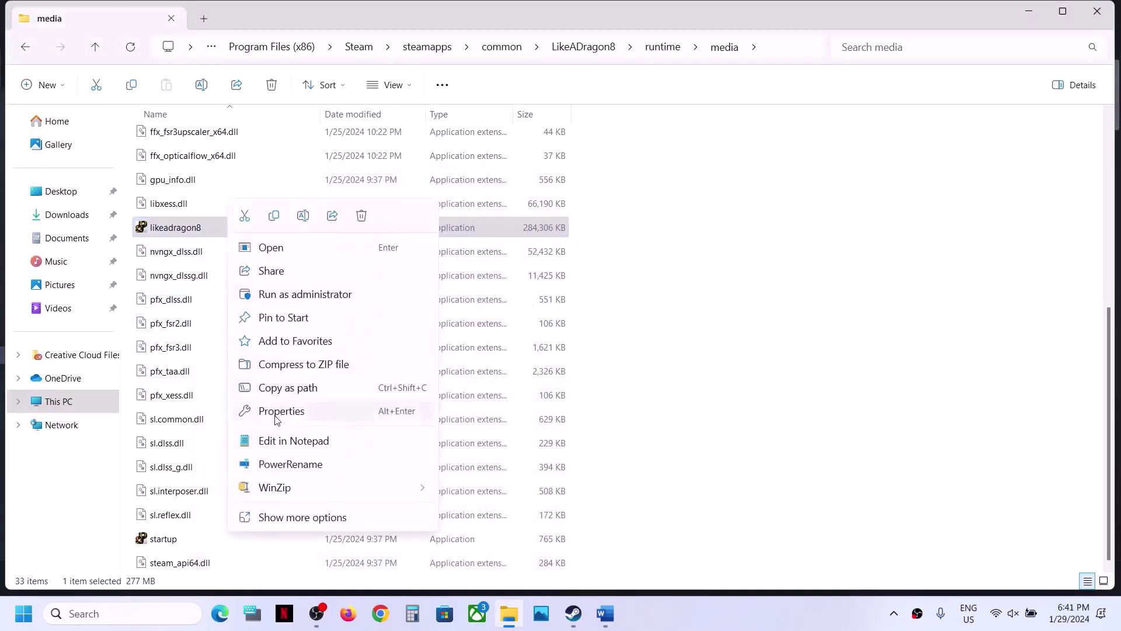
{"action": "left_click", "coordinate": [275, 416]}
{"action": "left_click", "coordinate": [359, 233]}
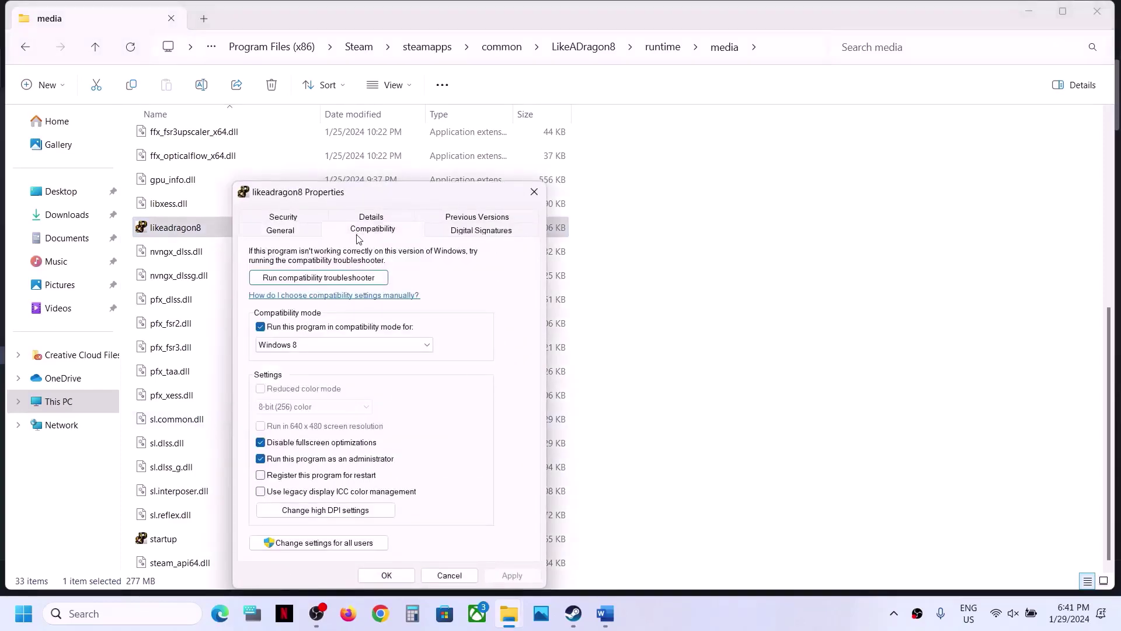
{"action": "left_click", "coordinate": [303, 344]}
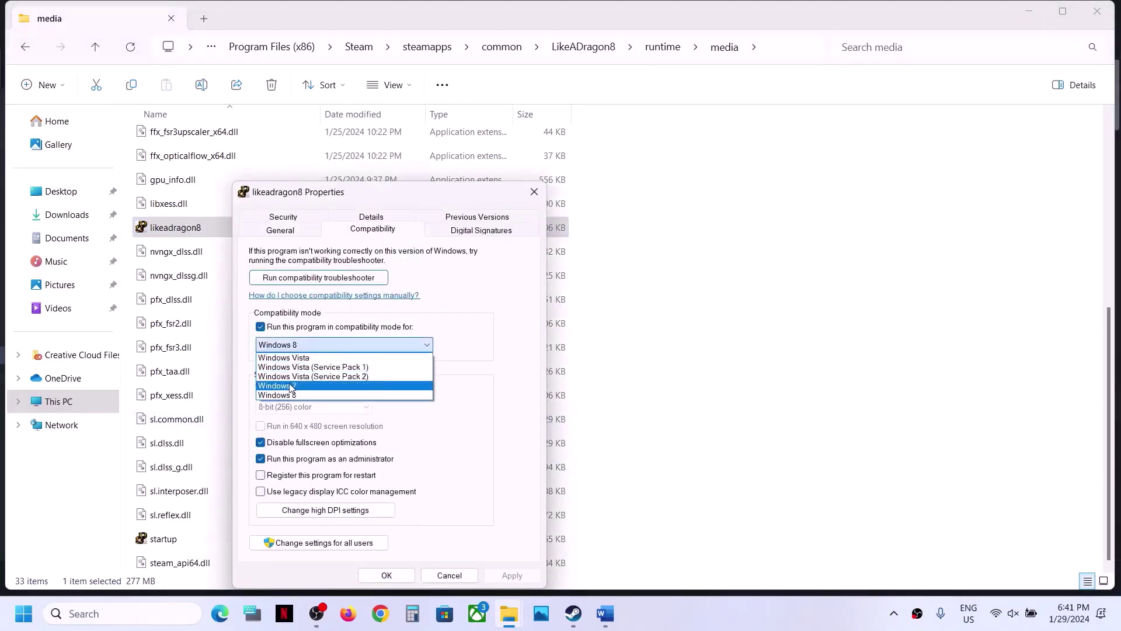
{"action": "left_click", "coordinate": [291, 387]}
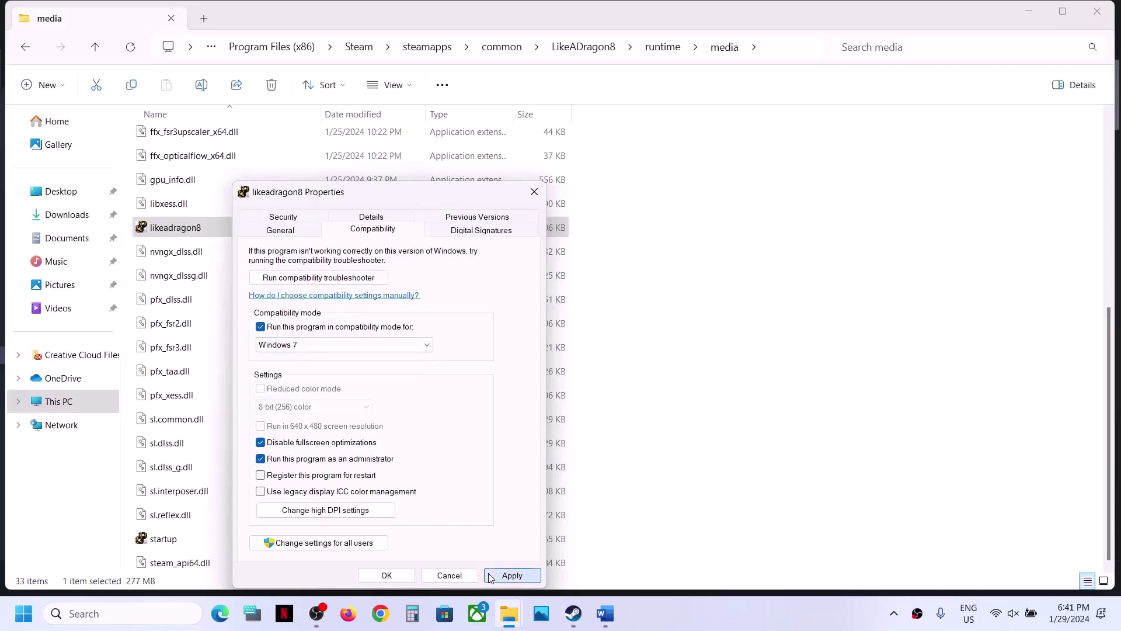
{"action": "left_click", "coordinate": [505, 576]}
{"action": "left_click", "coordinate": [386, 576]}
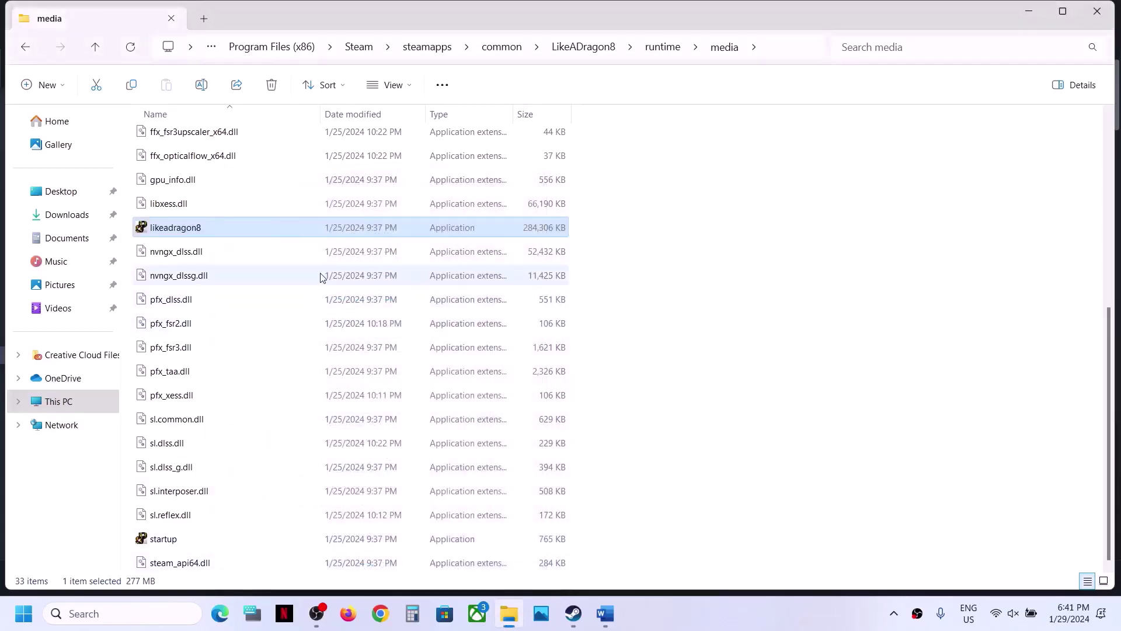
Step: In the startup application's properties, enable compatibility mode for Windows 8, disable fullscreen optimizations, and apply the settings
{"action": "left_click", "coordinate": [159, 542]}
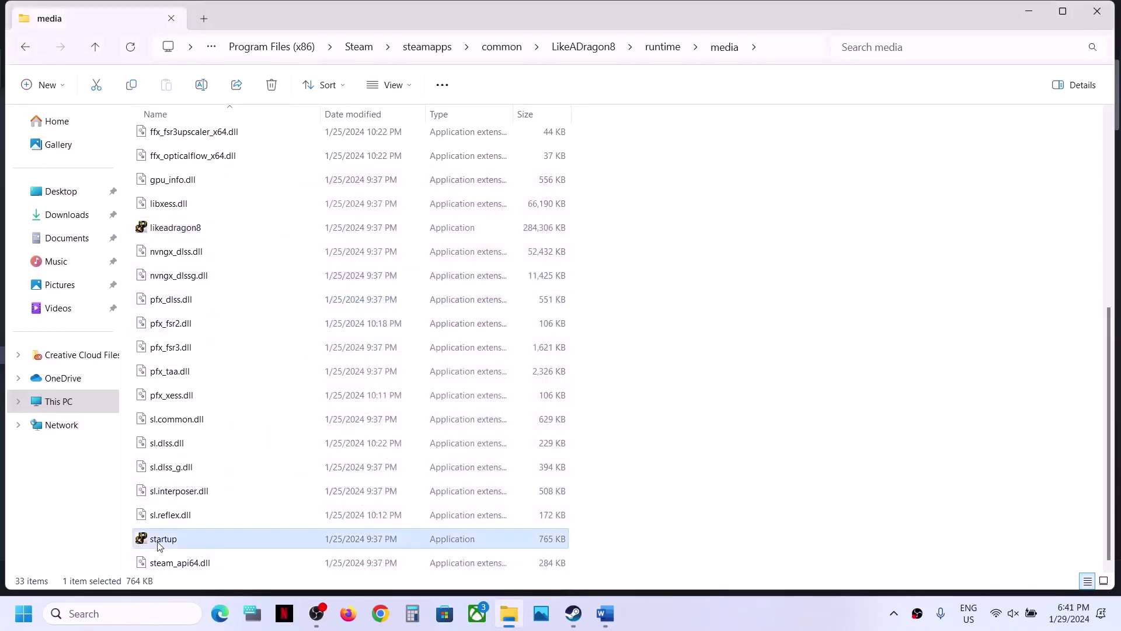
{"action": "right_click", "coordinate": [159, 544]}
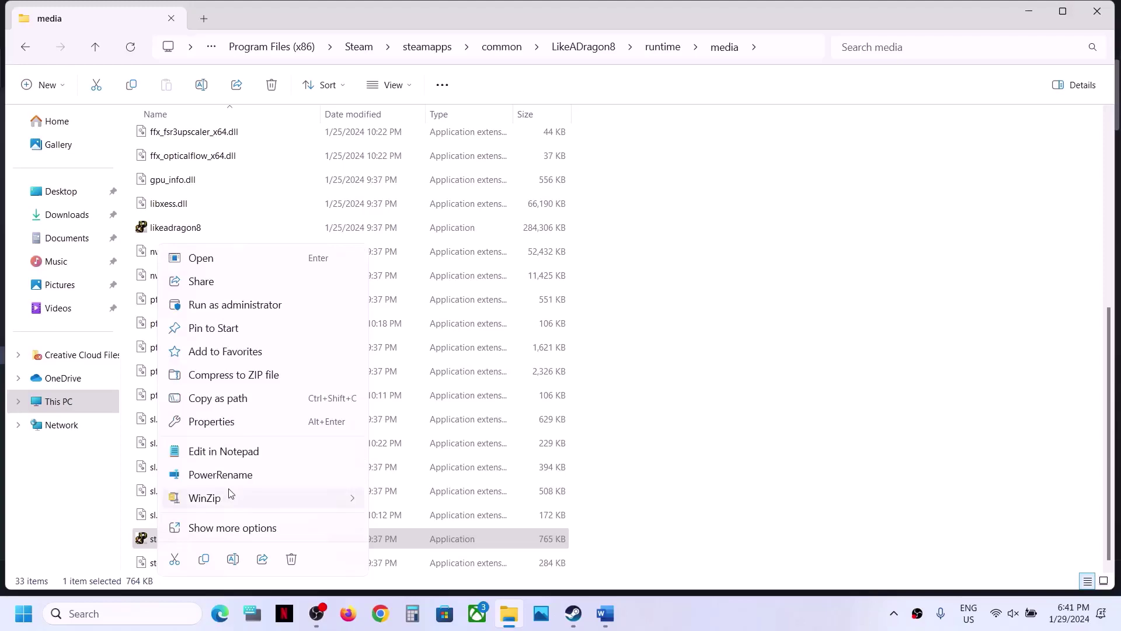
{"action": "left_click", "coordinate": [221, 422]}
{"action": "left_click", "coordinate": [325, 231]}
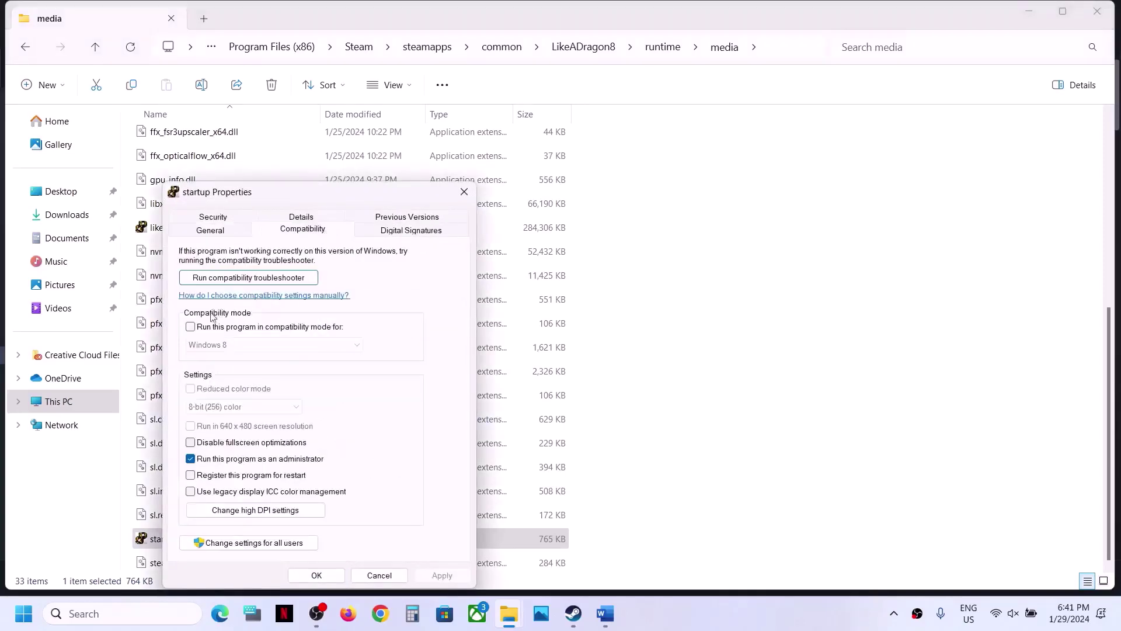
{"action": "left_click", "coordinate": [191, 328]}
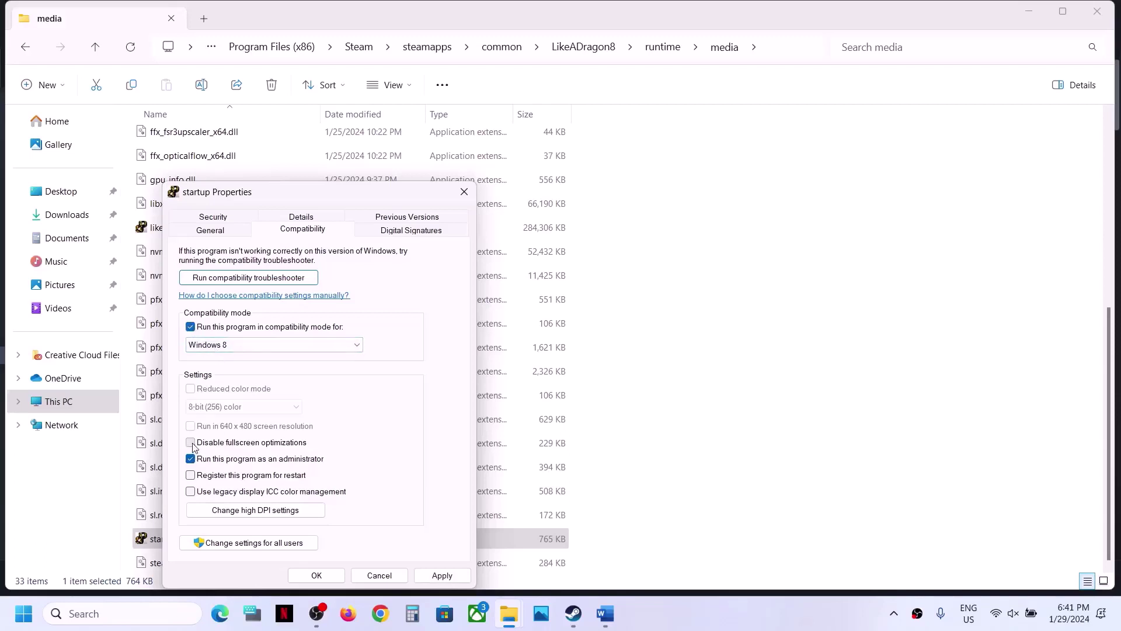
{"action": "left_click", "coordinate": [423, 580]}
Step: Change the startup application's compatibility mode to Windows 7, then apply and save the settings
{"action": "left_click", "coordinate": [350, 346]}
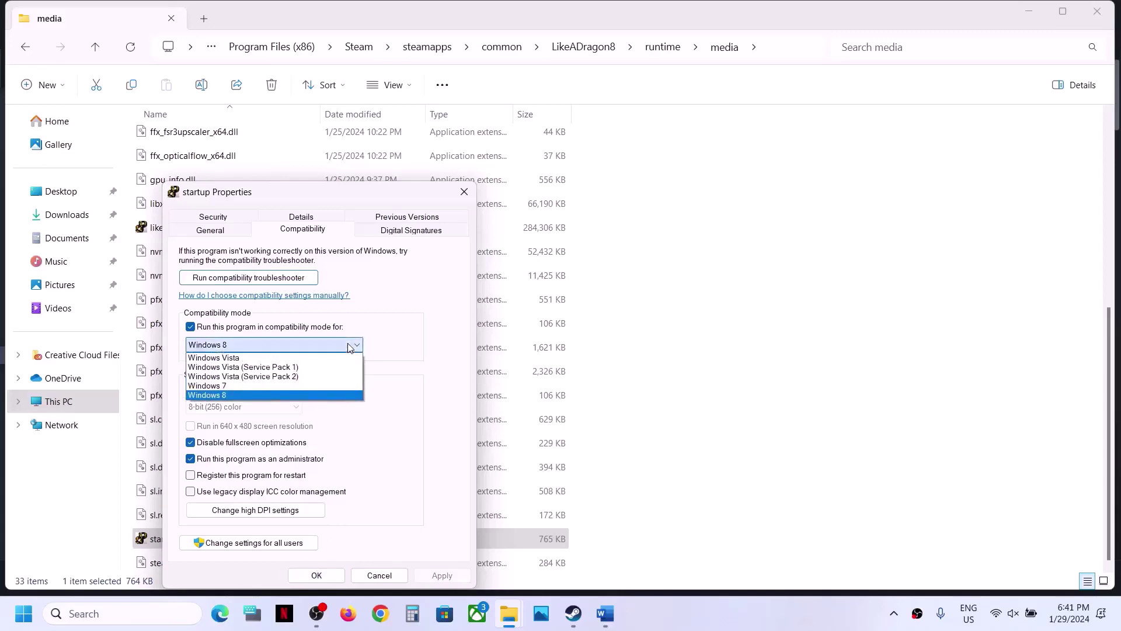
{"action": "left_click", "coordinate": [263, 386]}
{"action": "left_click", "coordinate": [420, 577]}
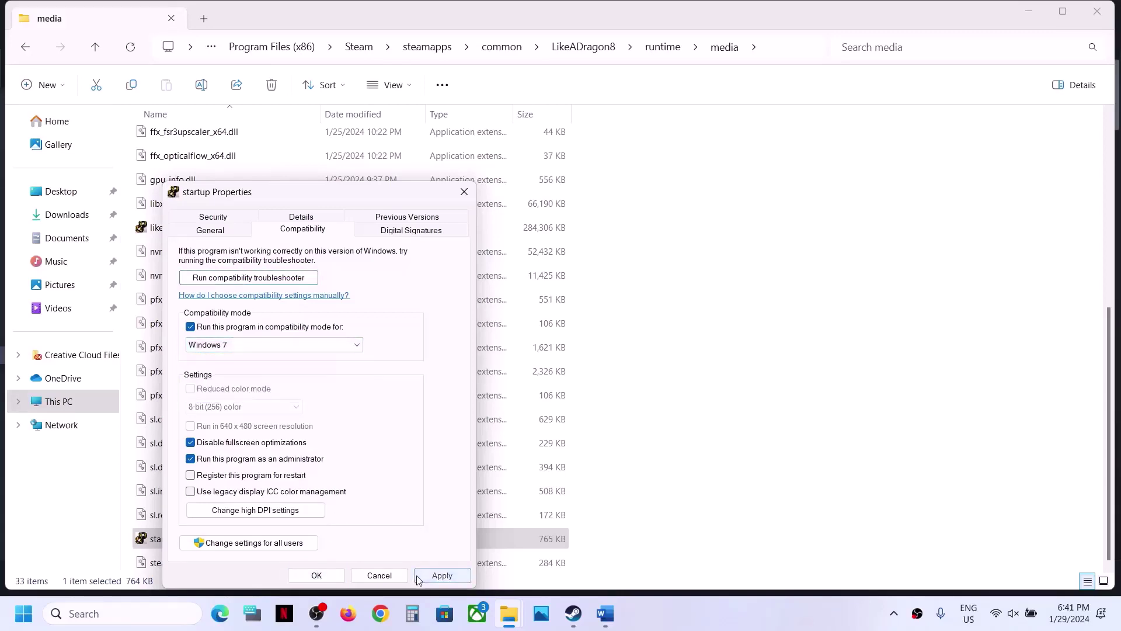
{"action": "left_click", "coordinate": [318, 576]}
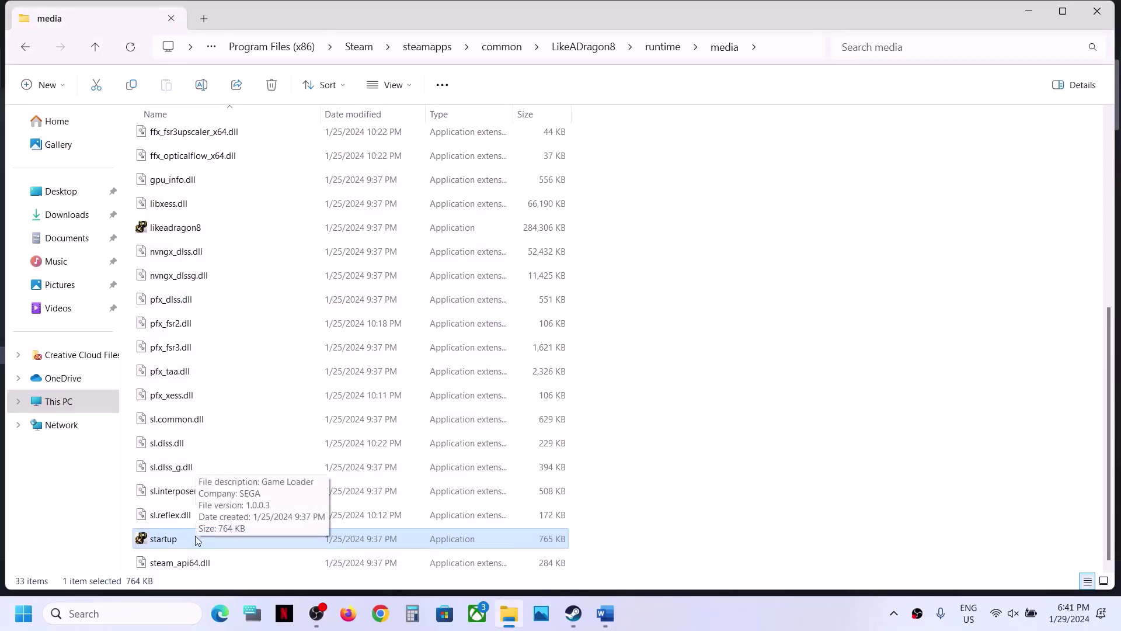
Step: Clear the compatibility mode, disable fullscreen optimizations and run as administrator options for likeadragon8, and save its properties
{"action": "right_click", "coordinate": [213, 234]}
{"action": "key", "text": "Escape"}
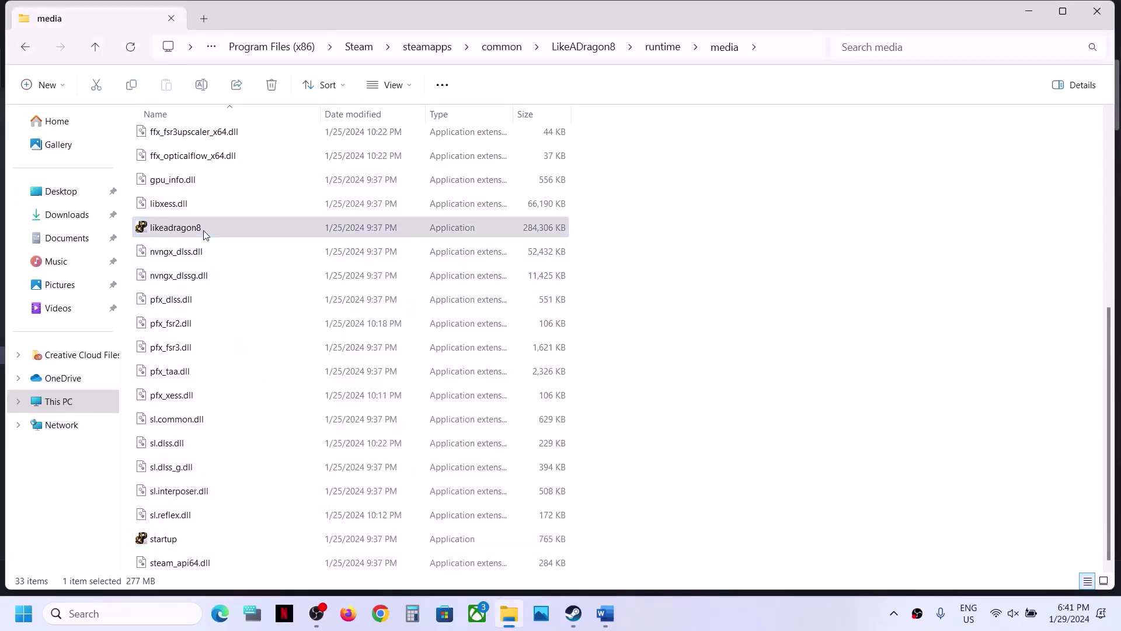
{"action": "right_click", "coordinate": [205, 234]}
{"action": "left_click", "coordinate": [262, 416]}
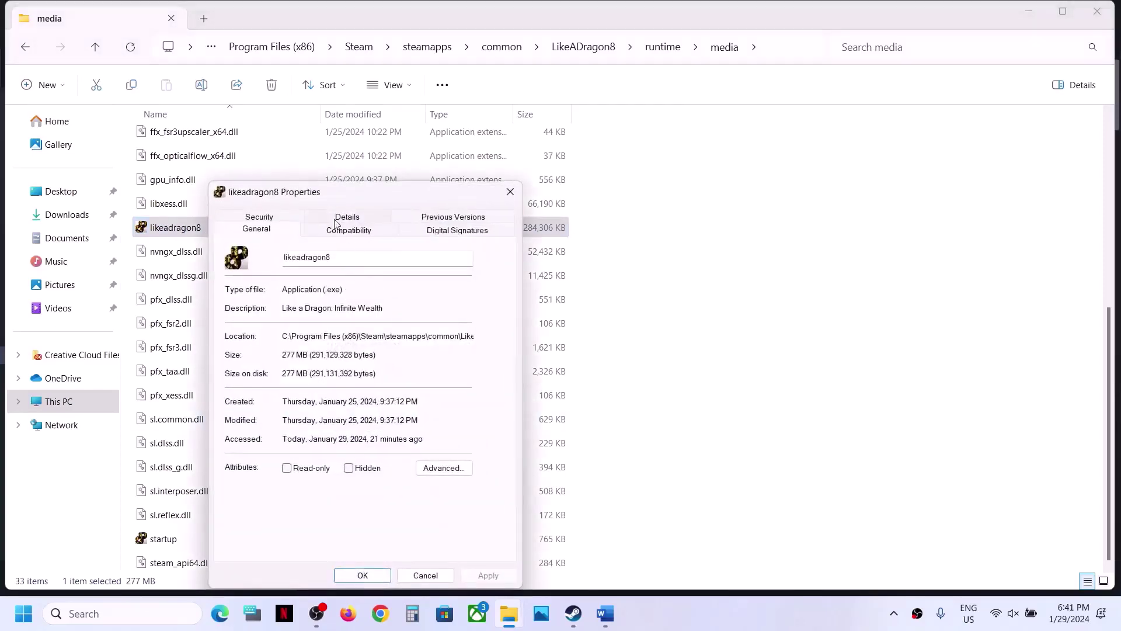
{"action": "left_click", "coordinate": [330, 232]}
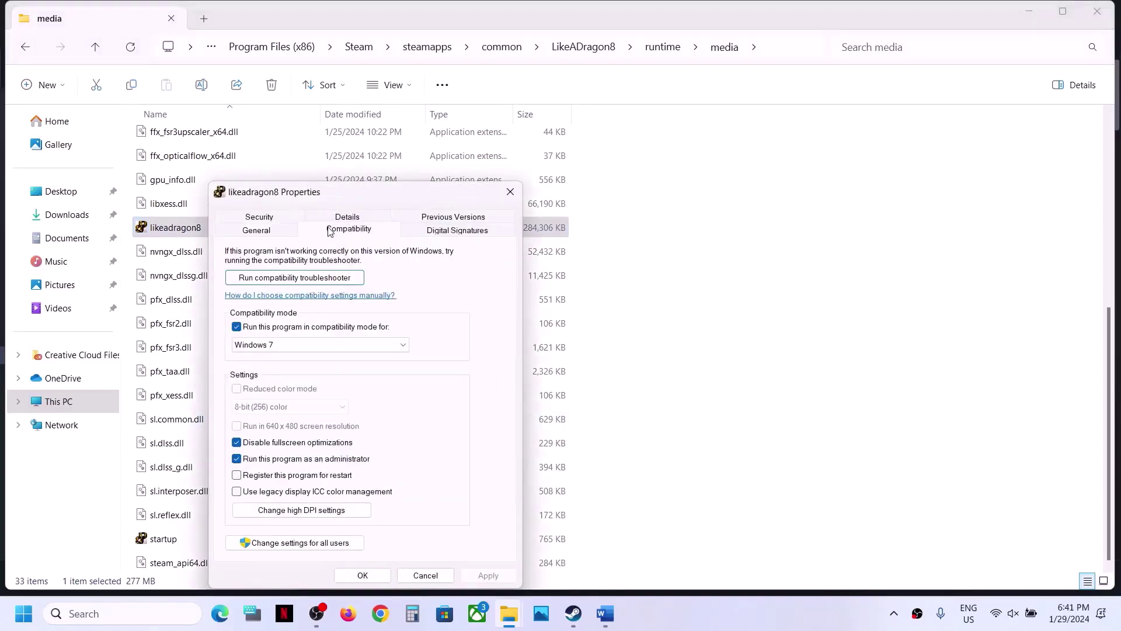
{"action": "left_click", "coordinate": [236, 327]}
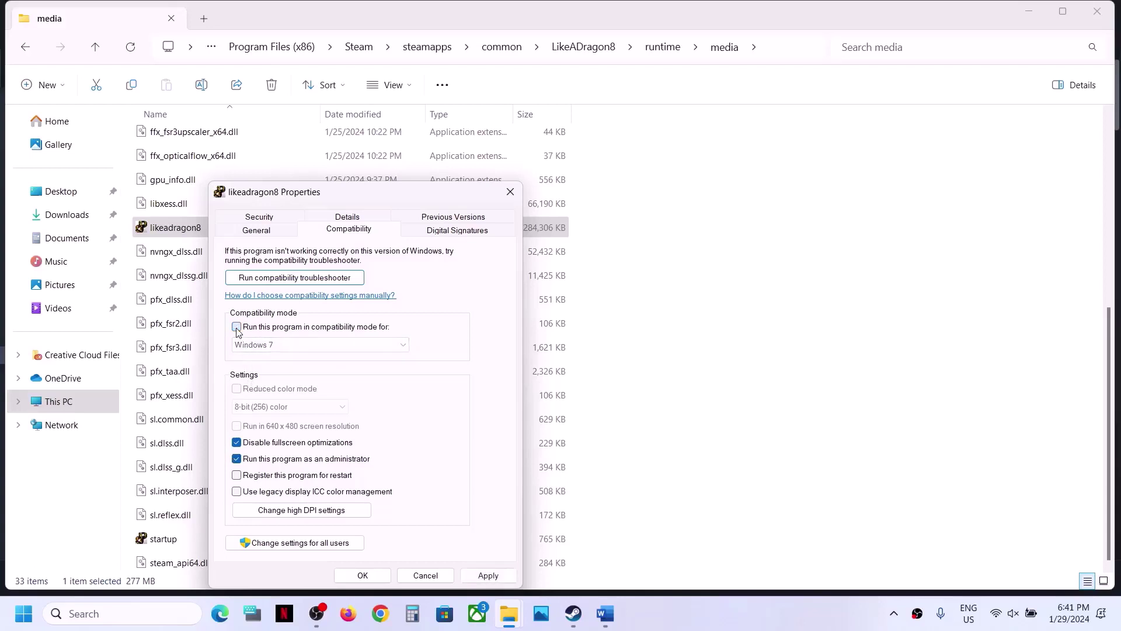
{"action": "left_click", "coordinate": [236, 444]}
{"action": "left_click", "coordinate": [237, 459]}
{"action": "left_click", "coordinate": [463, 577]}
{"action": "left_click", "coordinate": [368, 576]}
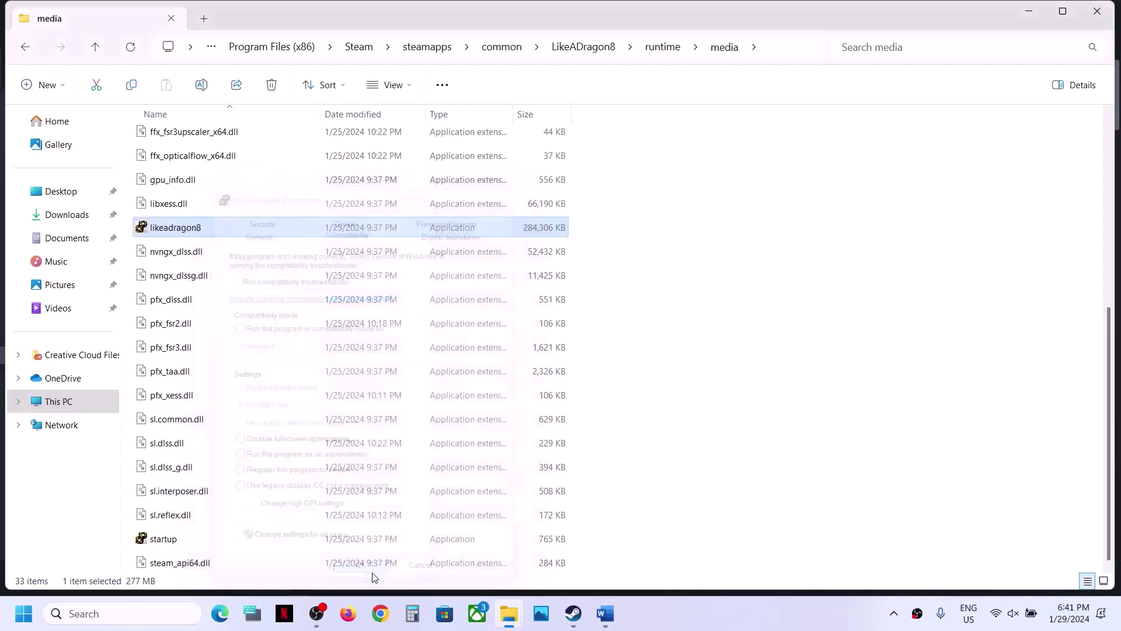
Step: Clear the compatibility mode, disable fullscreen optimizations and run as administrator options for startup, save, and close the media folder
{"action": "right_click", "coordinate": [173, 538]}
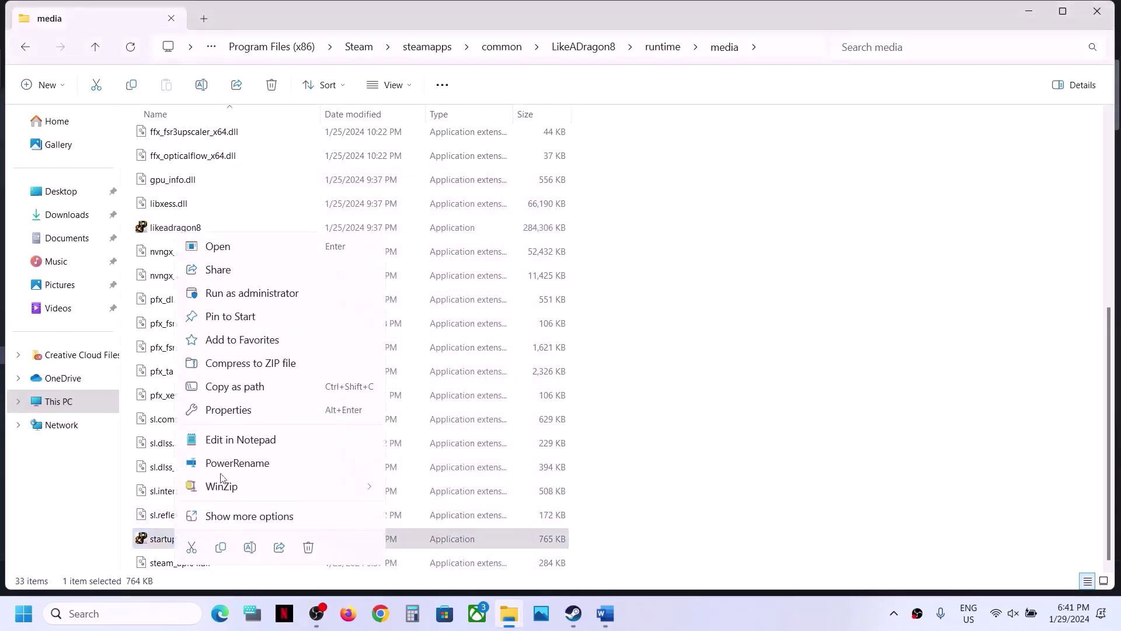
{"action": "left_click", "coordinate": [244, 411]}
{"action": "left_click", "coordinate": [301, 233]}
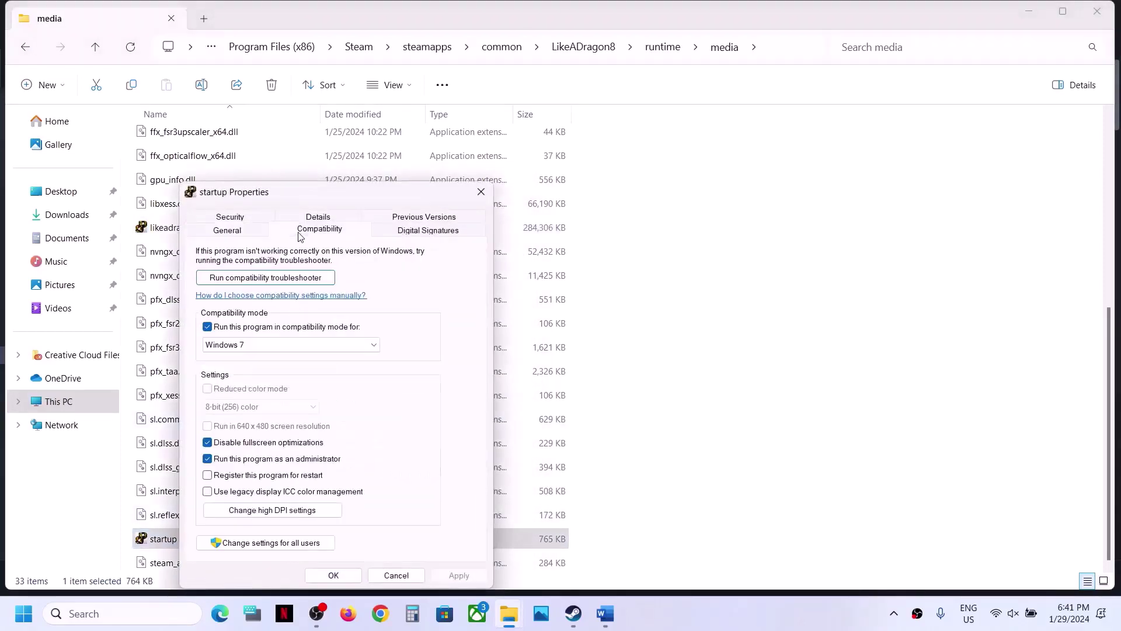
{"action": "left_click", "coordinate": [208, 327]}
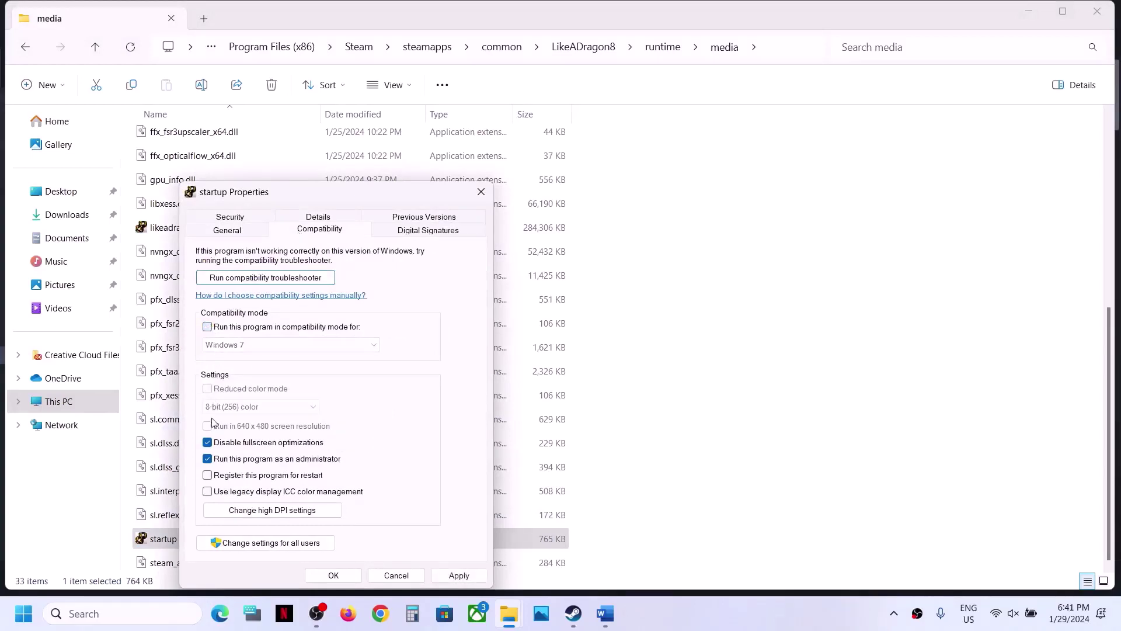
{"action": "left_click", "coordinate": [207, 458]}
{"action": "left_click", "coordinate": [459, 575]}
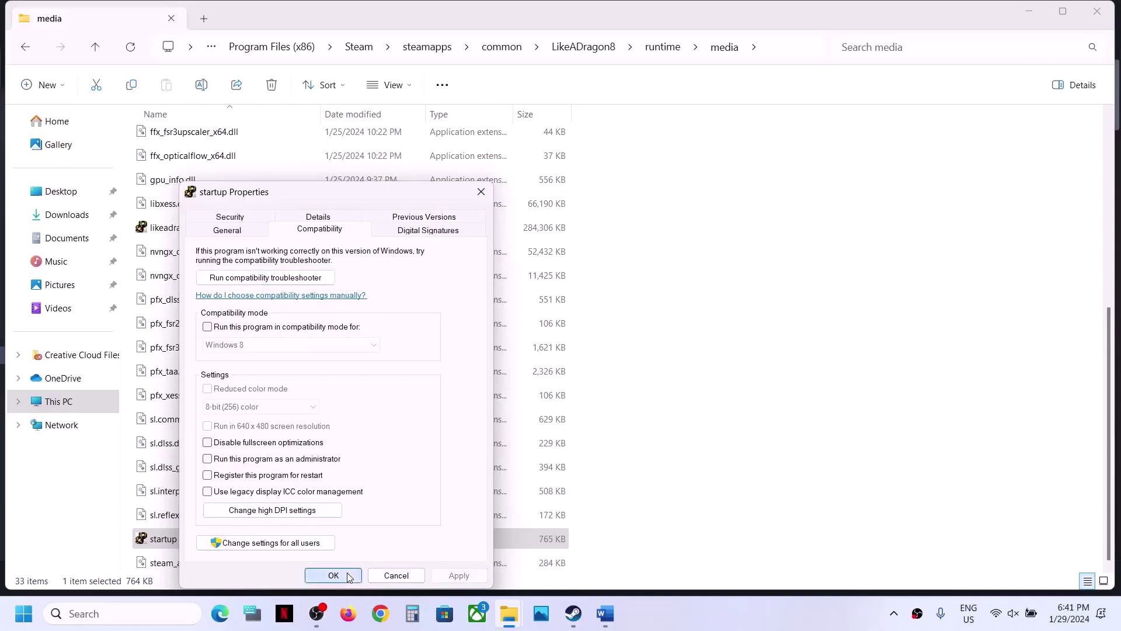
{"action": "left_click", "coordinate": [377, 577]}
{"action": "left_click", "coordinate": [1106, 18]}
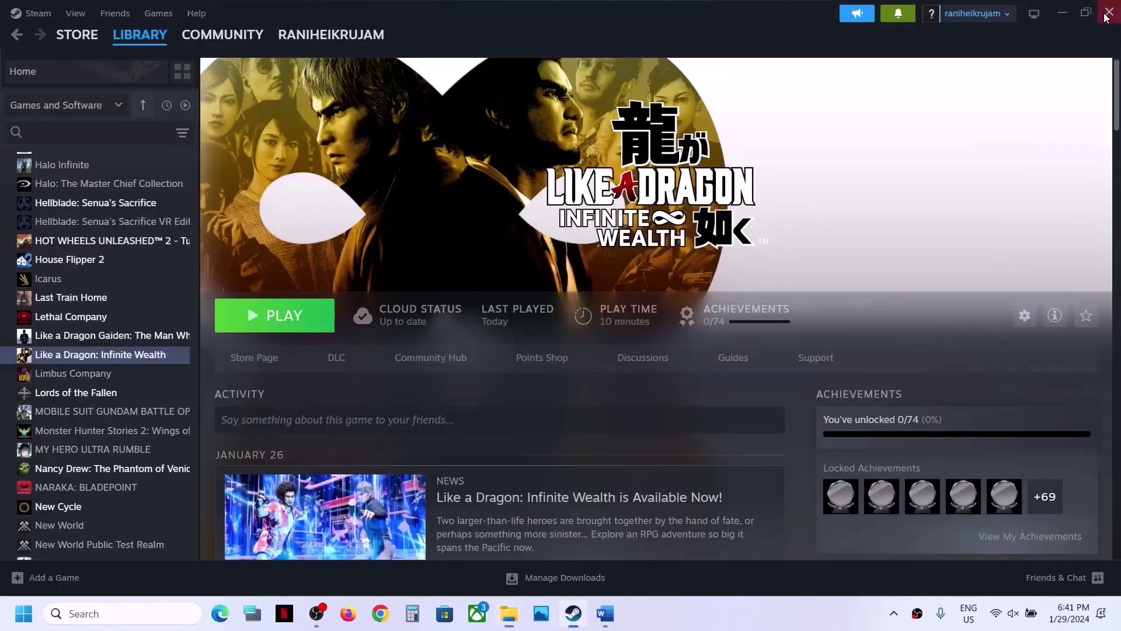
Step: Switch to the Word document and read Step 3 on clean graphics driver installation, including the NVIDIA and AMD links
{"action": "left_click", "coordinate": [606, 614]}
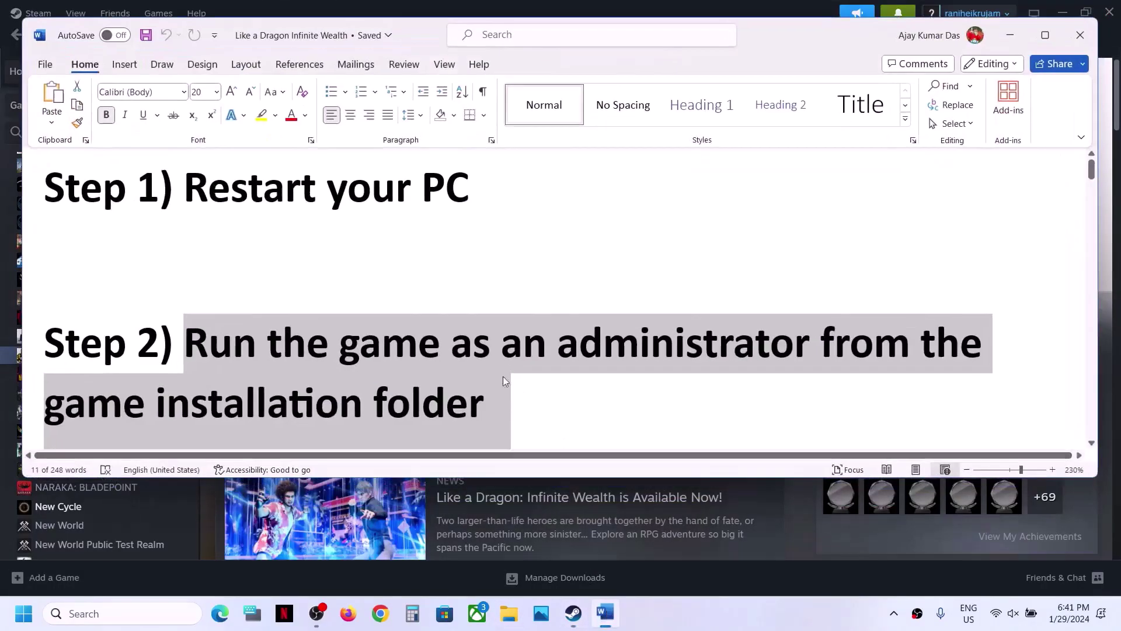
{"action": "scroll", "coordinate": [485, 374], "scroll_direction": "down", "scroll_amount": 3}
{"action": "scroll", "coordinate": [486, 374], "scroll_direction": "down", "scroll_amount": 3}
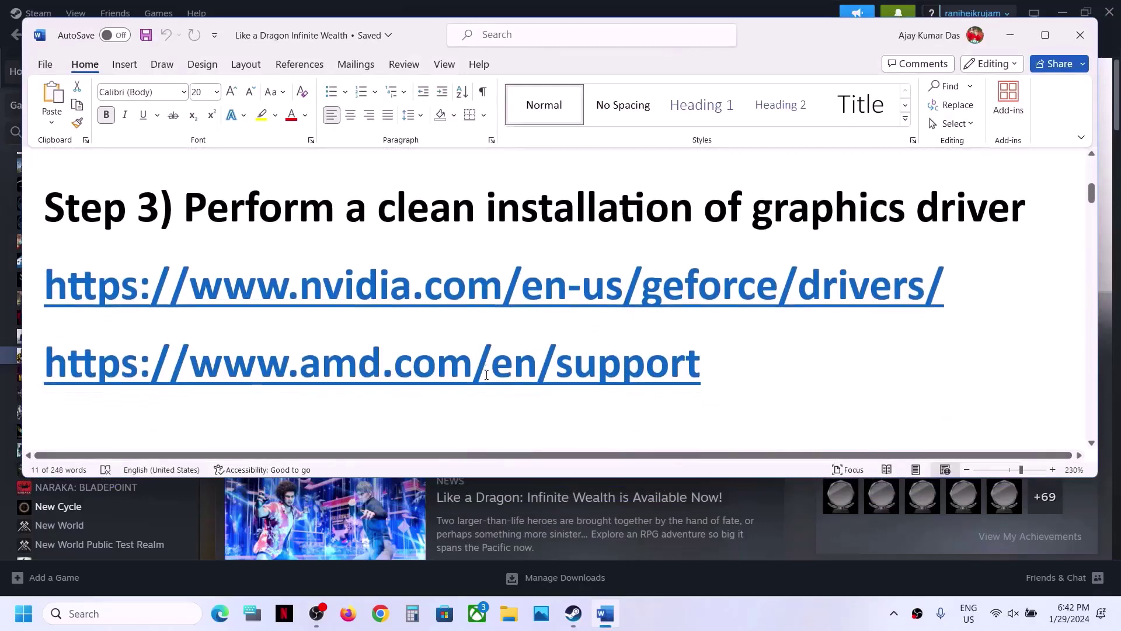
{"action": "left_click_drag", "start_coordinate": [579, 207], "coordinate": [645, 205]}
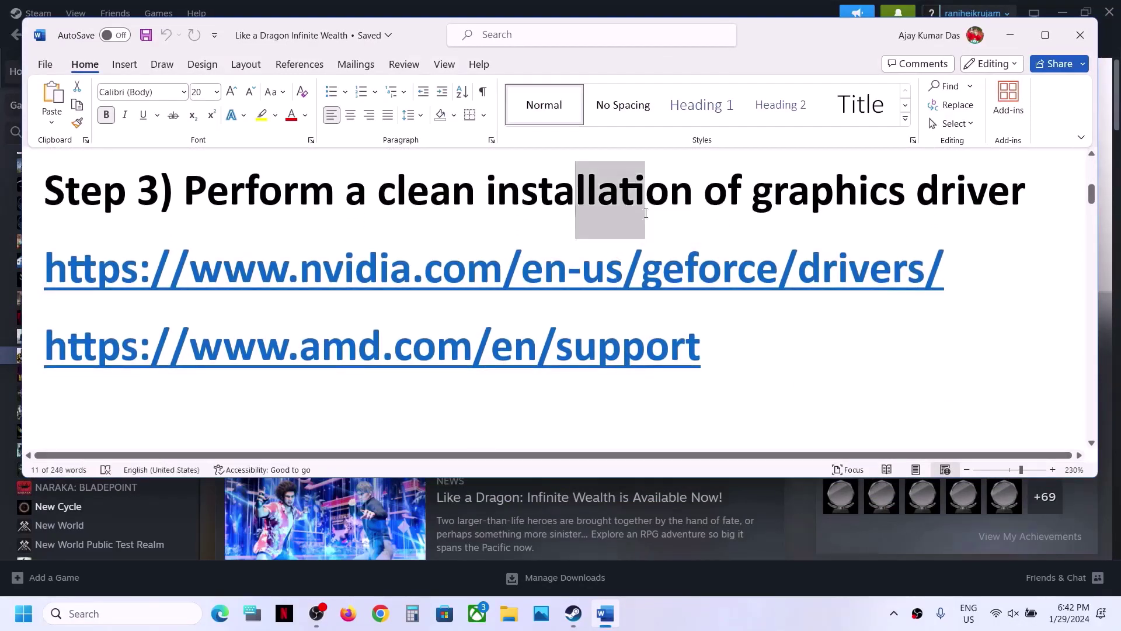
{"action": "left_click_drag", "start_coordinate": [395, 263], "coordinate": [519, 267]}
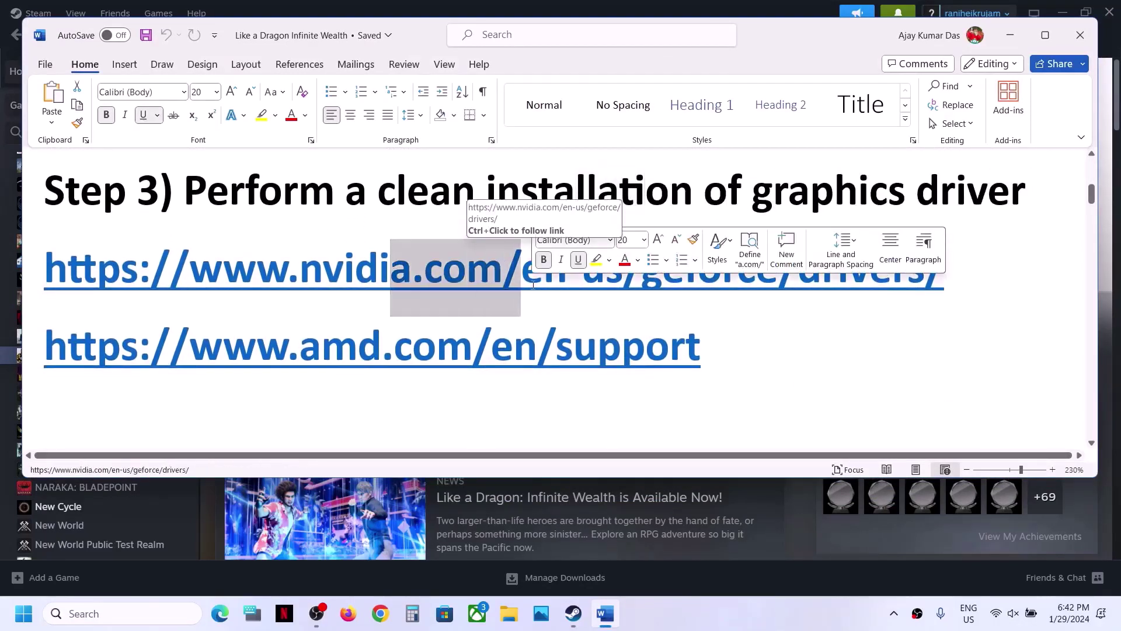
{"action": "left_click_drag", "start_coordinate": [303, 349], "coordinate": [428, 349]}
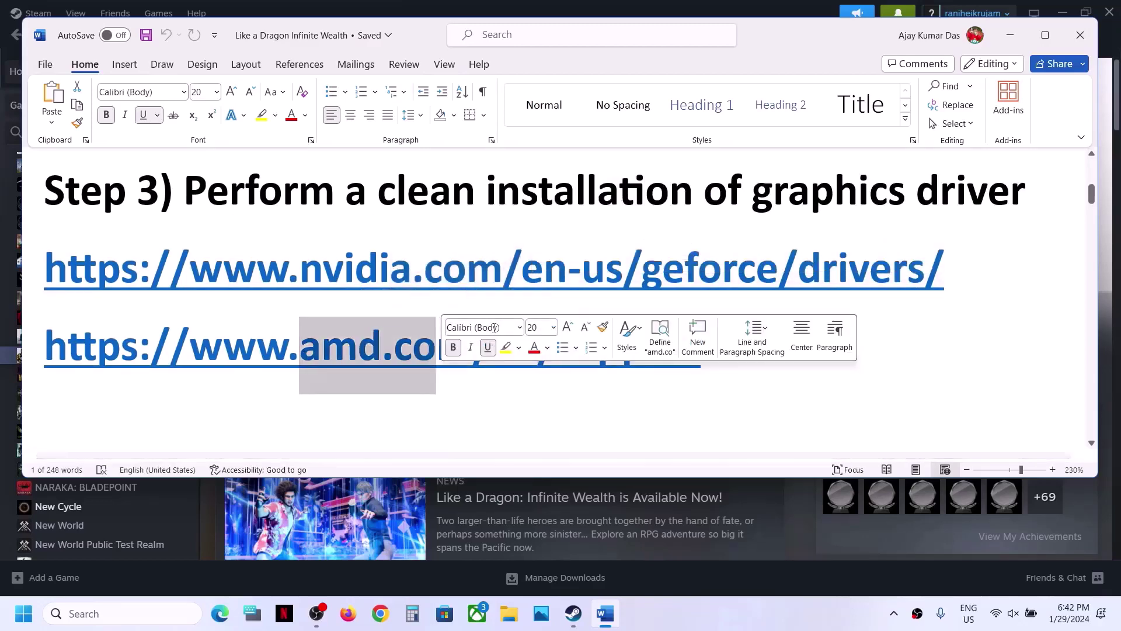
{"action": "left_click_drag", "start_coordinate": [356, 268], "coordinate": [502, 269]}
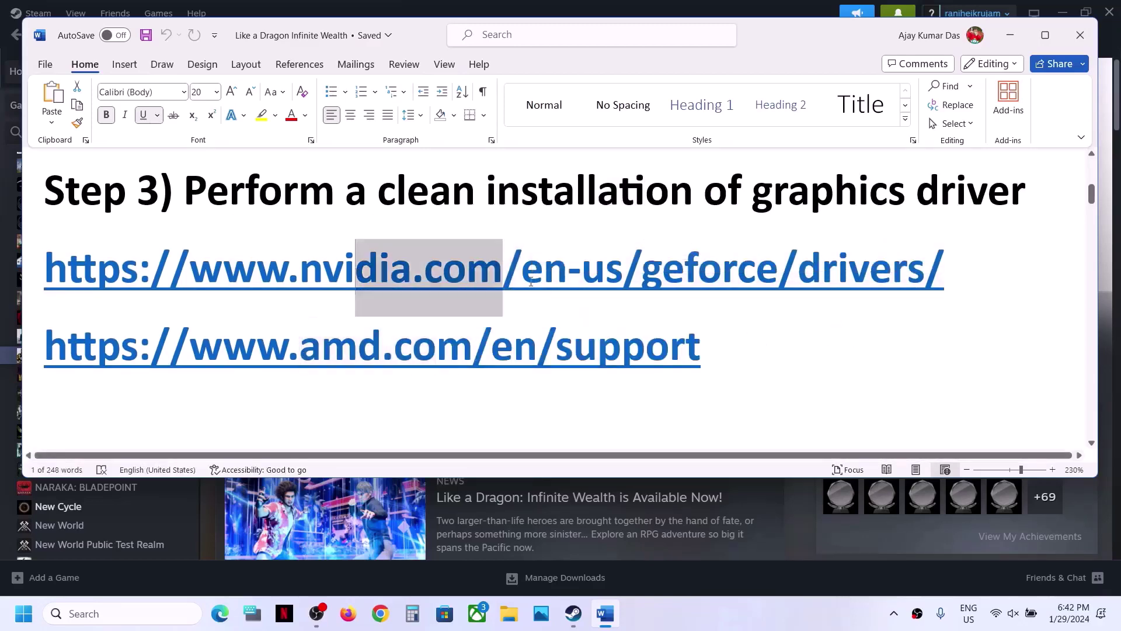
{"action": "left_click", "coordinate": [795, 523]}
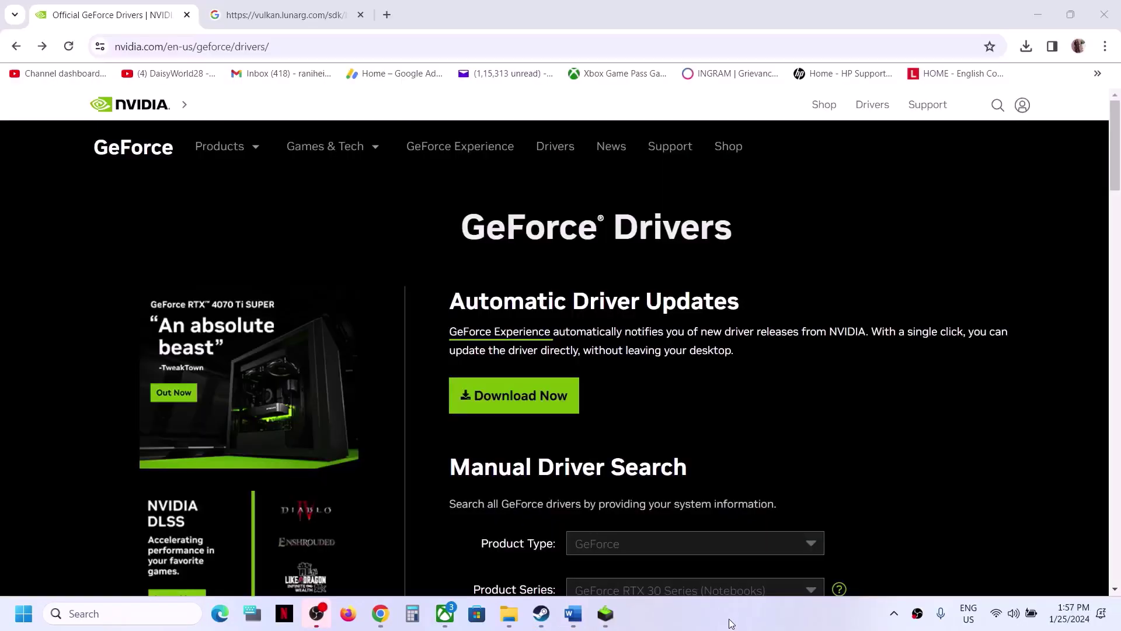
Step: In the manual driver search on NVIDIA's GeForce drivers page, select GeForce RTX 3050 Laptop GPU as the product
{"action": "scroll", "coordinate": [665, 404], "scroll_direction": "down", "scroll_amount": 5}
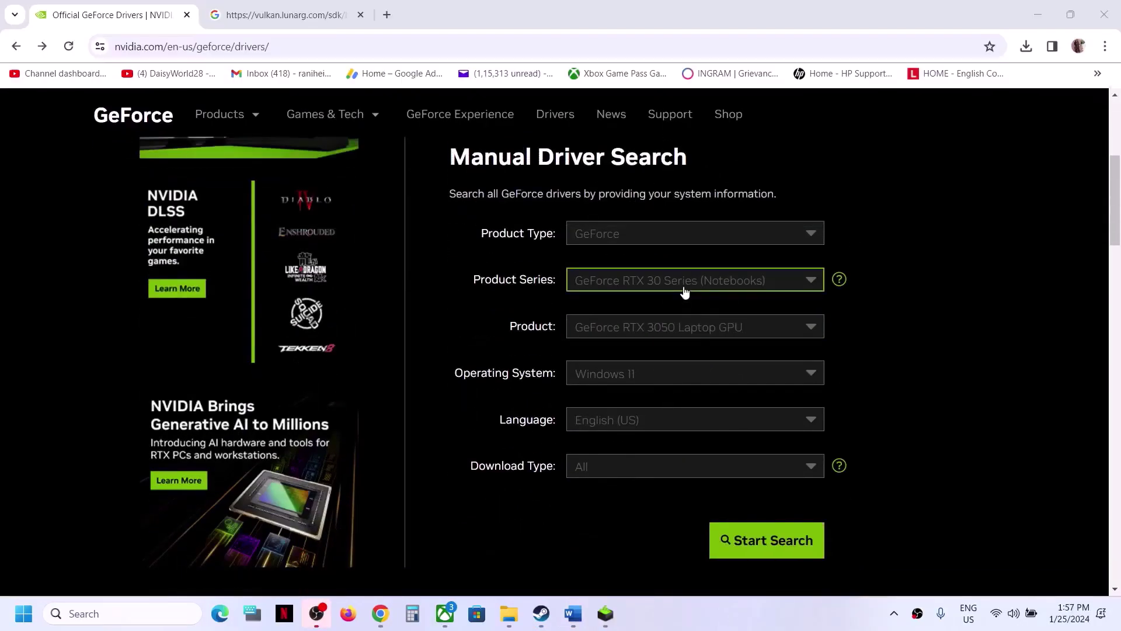
{"action": "left_click", "coordinate": [650, 241]}
{"action": "left_click", "coordinate": [627, 268]}
{"action": "left_click", "coordinate": [629, 281]}
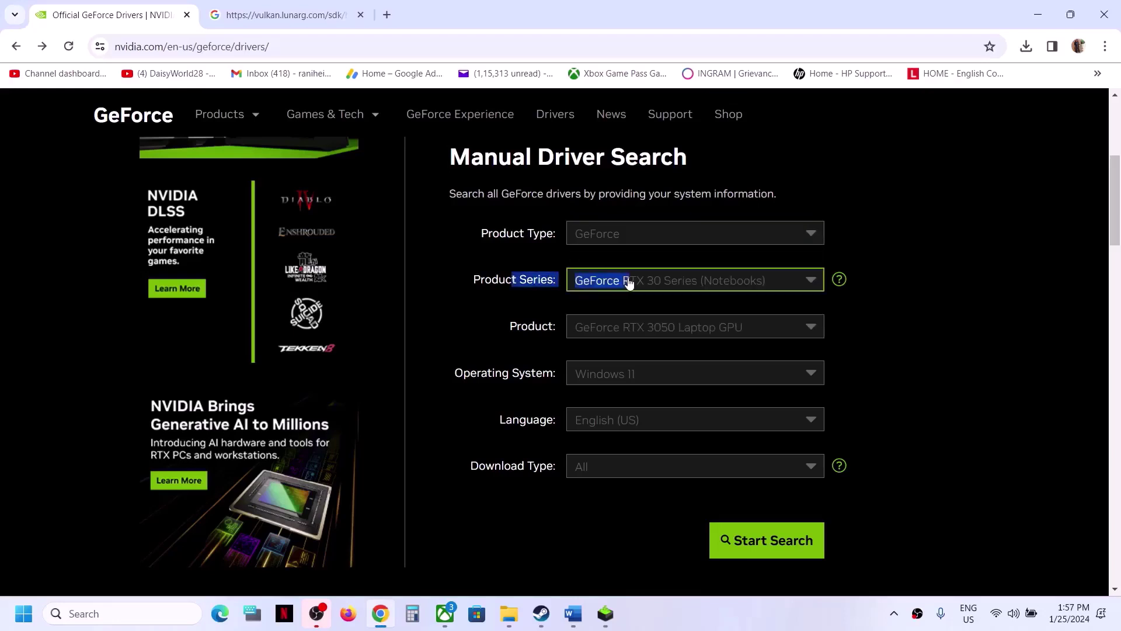
{"action": "left_click", "coordinate": [672, 348]}
{"action": "left_click", "coordinate": [629, 330]}
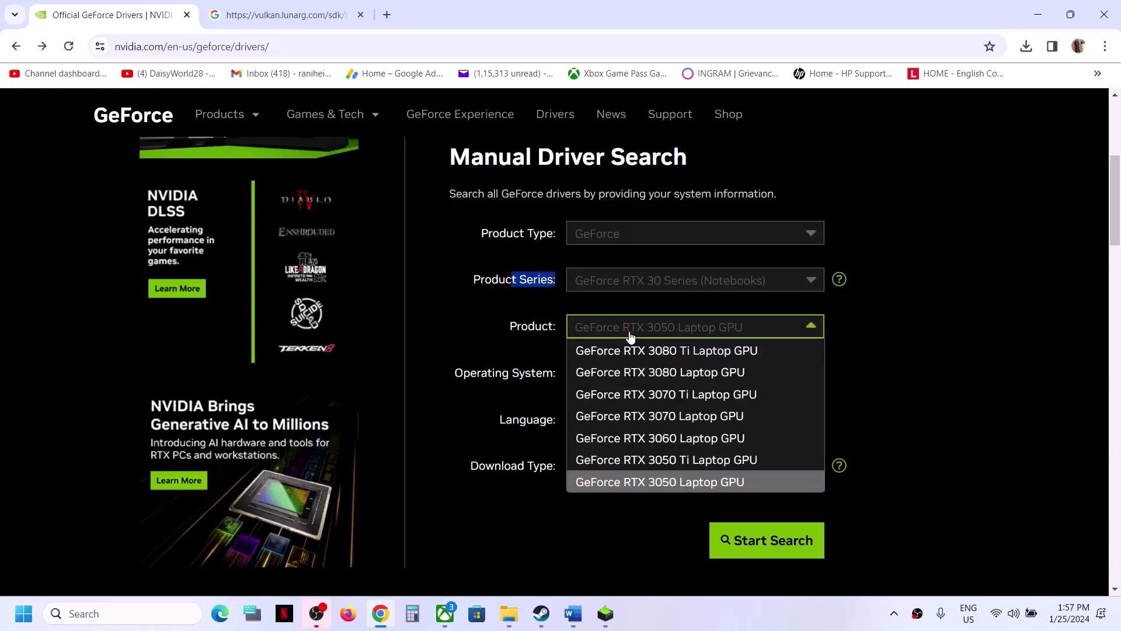
{"action": "left_click", "coordinate": [661, 480]}
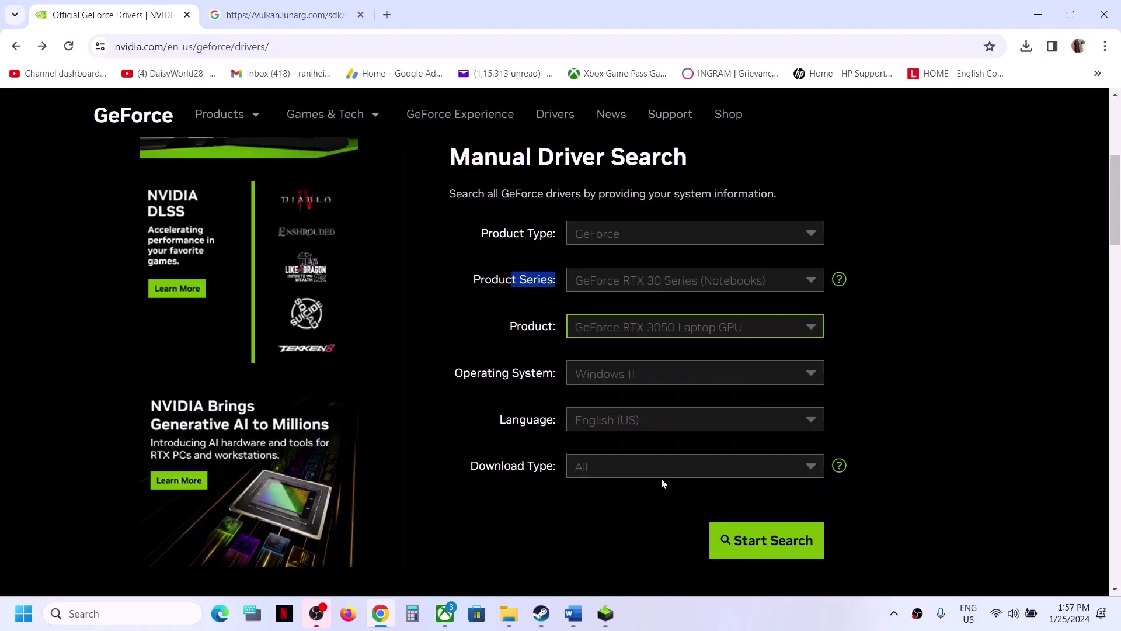
Step: Choose Windows 11 as the operating system and run the manual driver search
{"action": "left_click", "coordinate": [532, 324]}
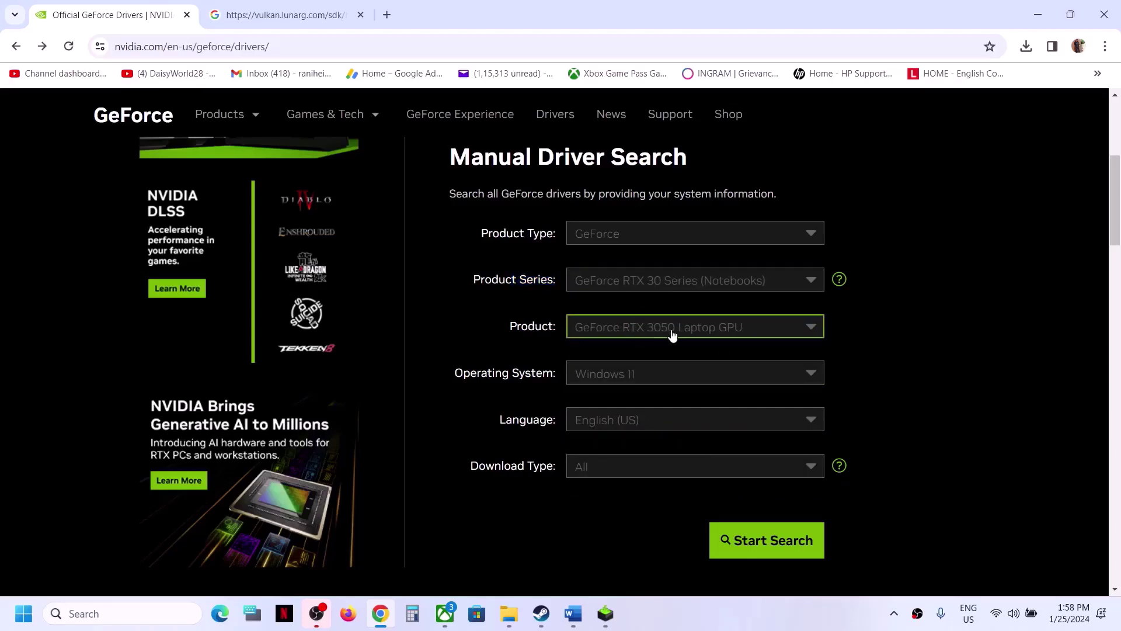
{"action": "left_click", "coordinate": [647, 380]}
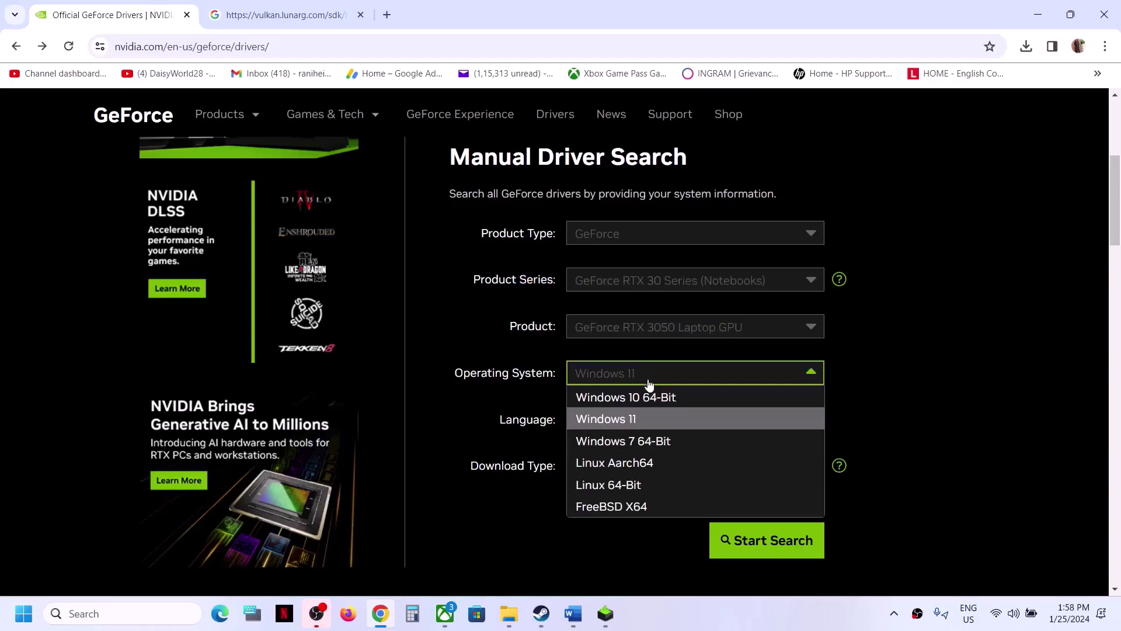
{"action": "left_click", "coordinate": [636, 420]}
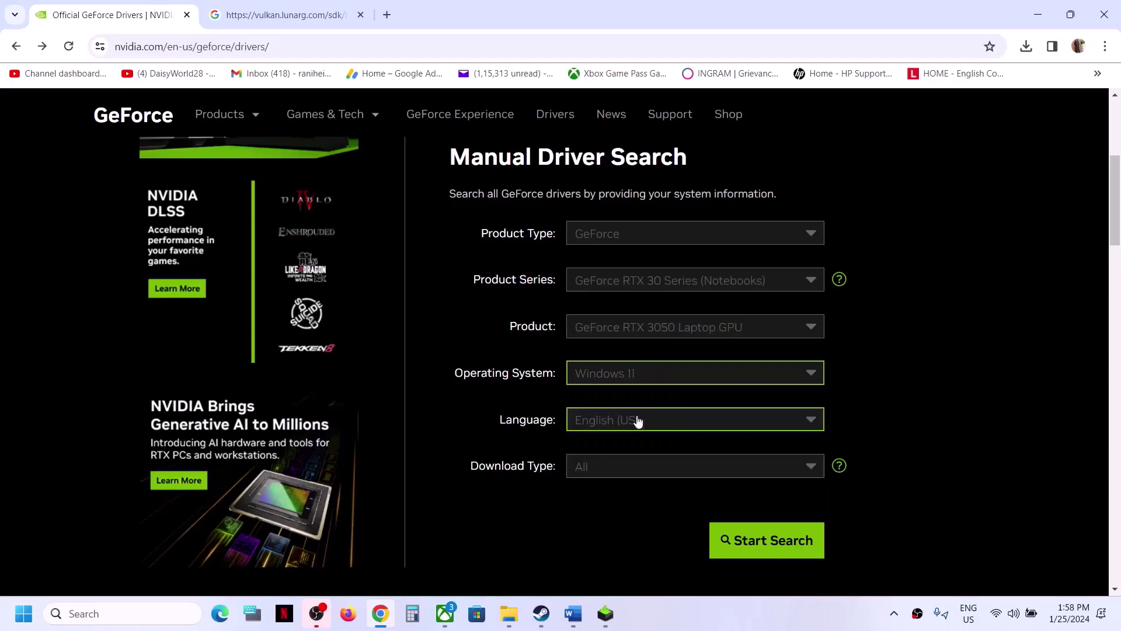
{"action": "left_click", "coordinate": [766, 543]}
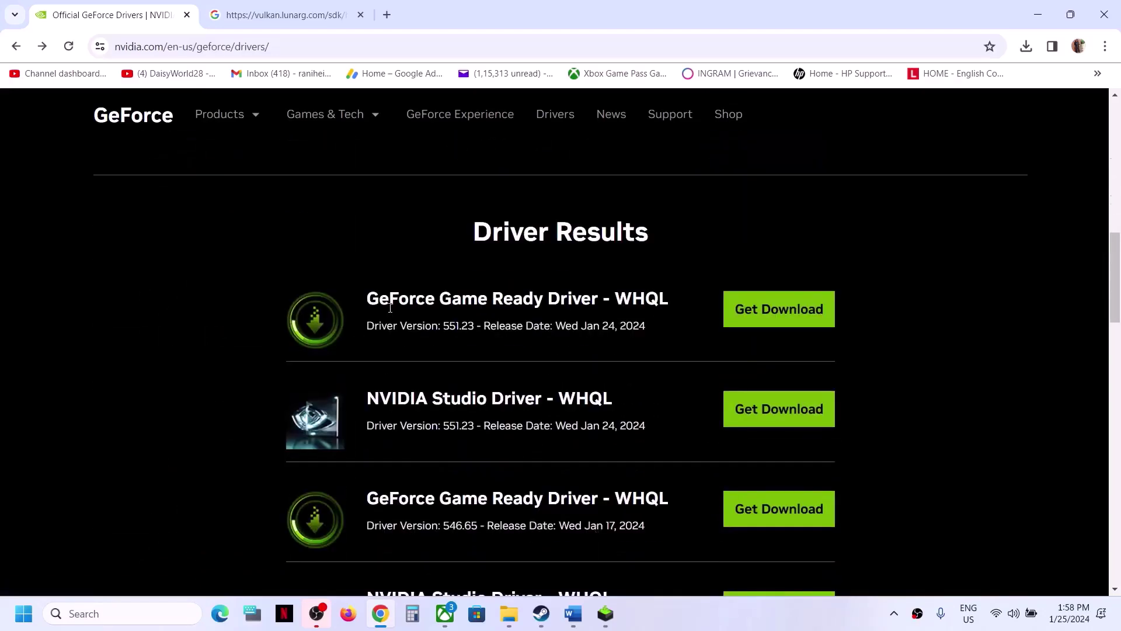
Step: Download the GeForce Game Ready Driver 551.23 WHQL from the driver results and check its download progress
{"action": "left_click_drag", "start_coordinate": [372, 303], "coordinate": [536, 308]}
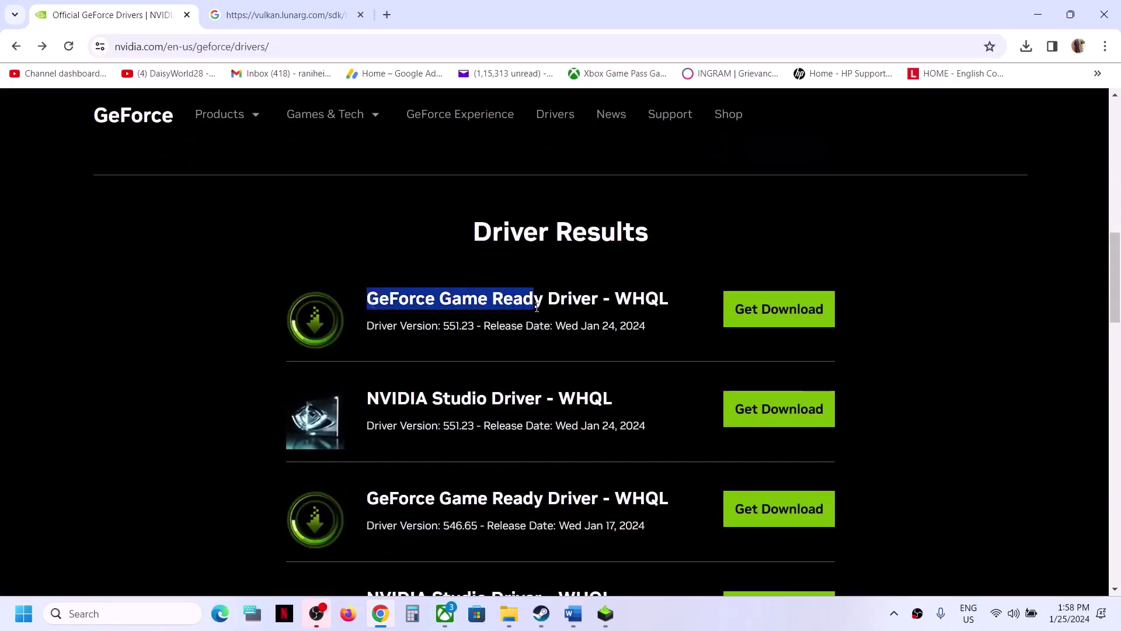
{"action": "left_click_drag", "start_coordinate": [374, 325], "coordinate": [478, 327]}
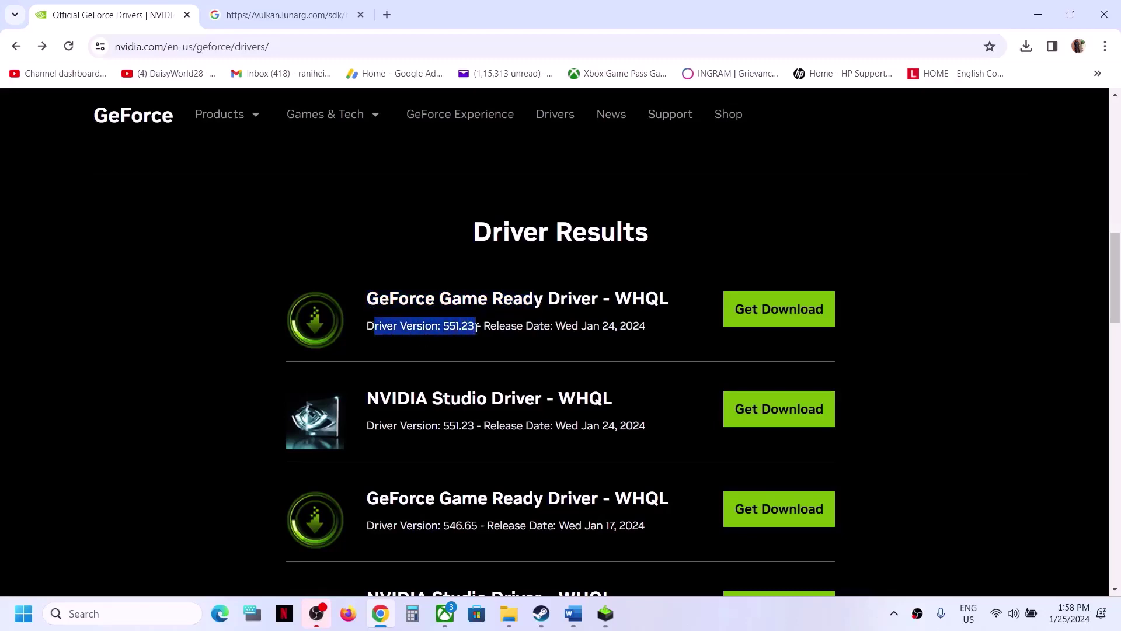
{"action": "left_click", "coordinate": [779, 313]}
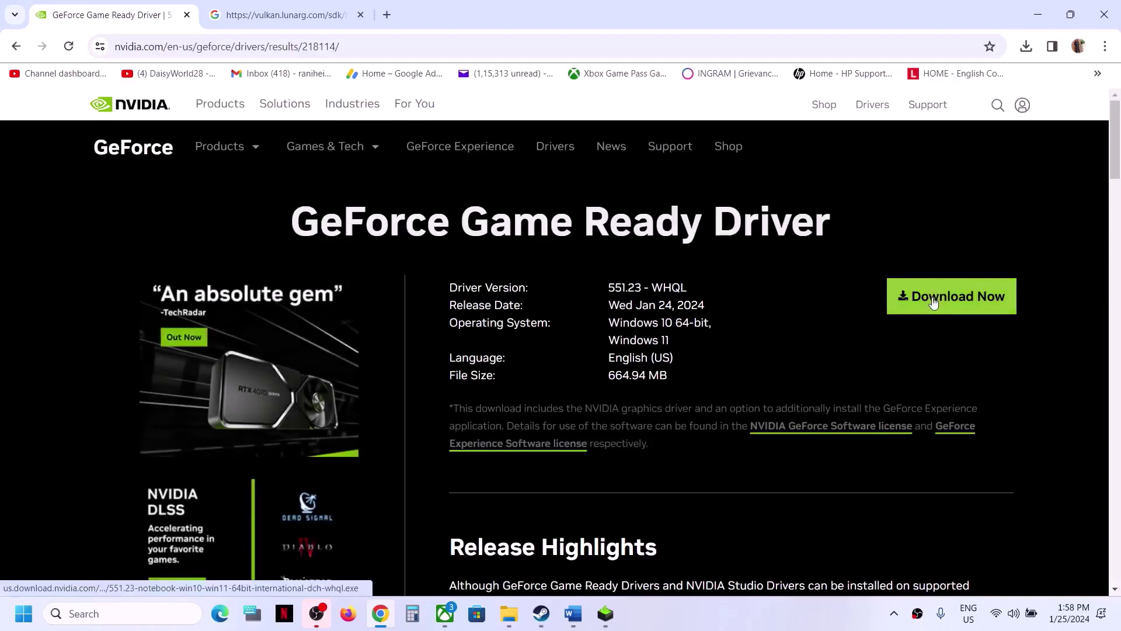
{"action": "left_click", "coordinate": [934, 298]}
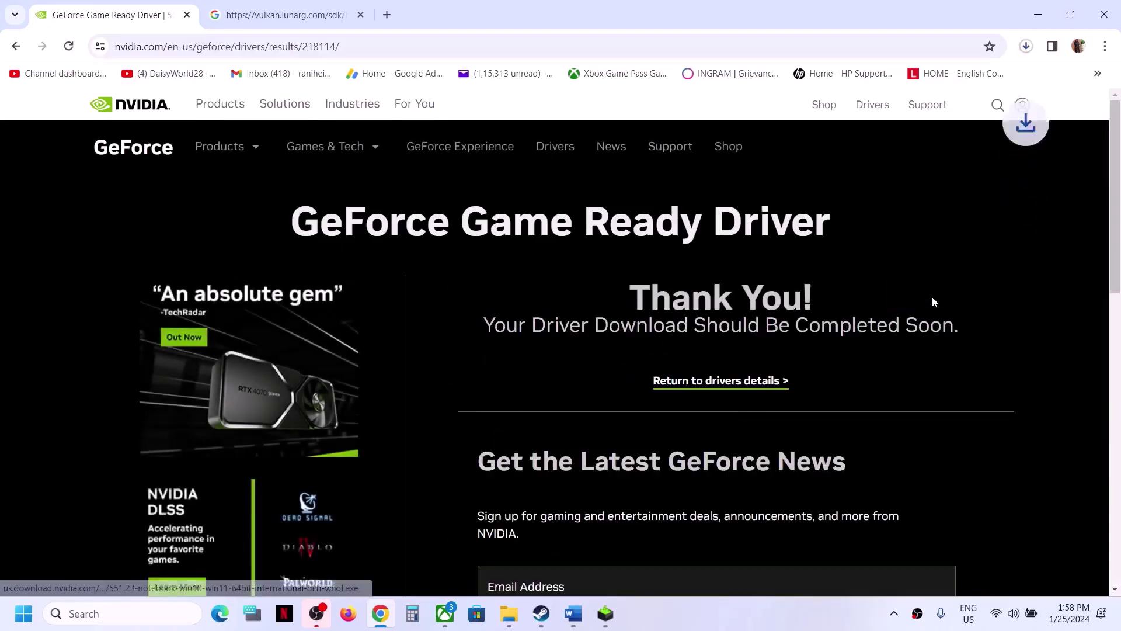
{"action": "left_click", "coordinate": [1027, 51]}
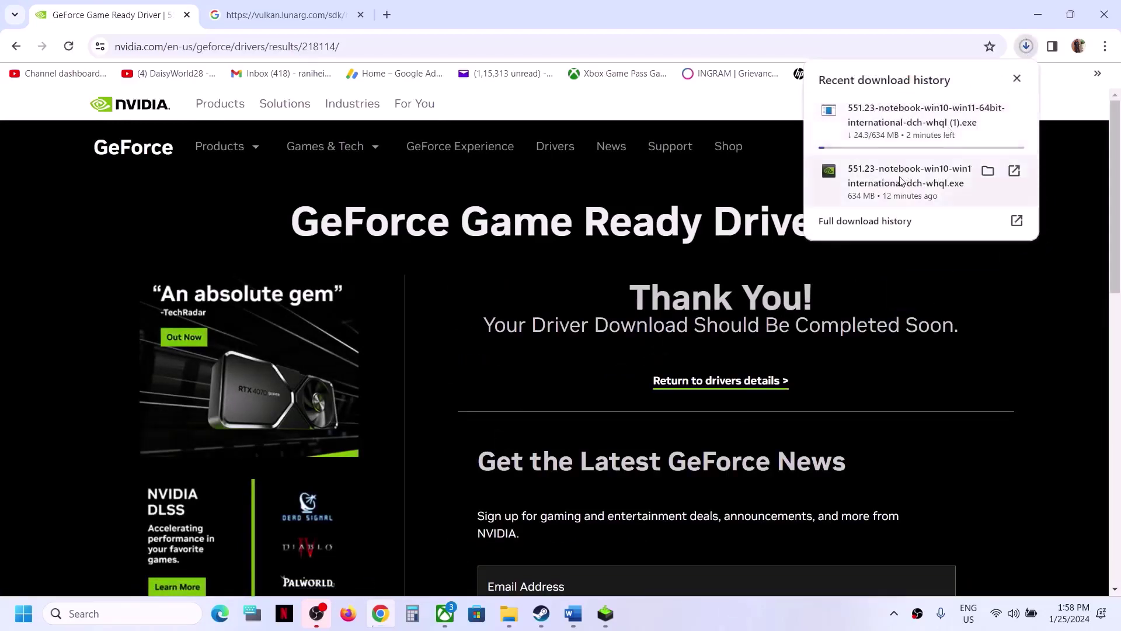
{"action": "left_click", "coordinate": [614, 383]}
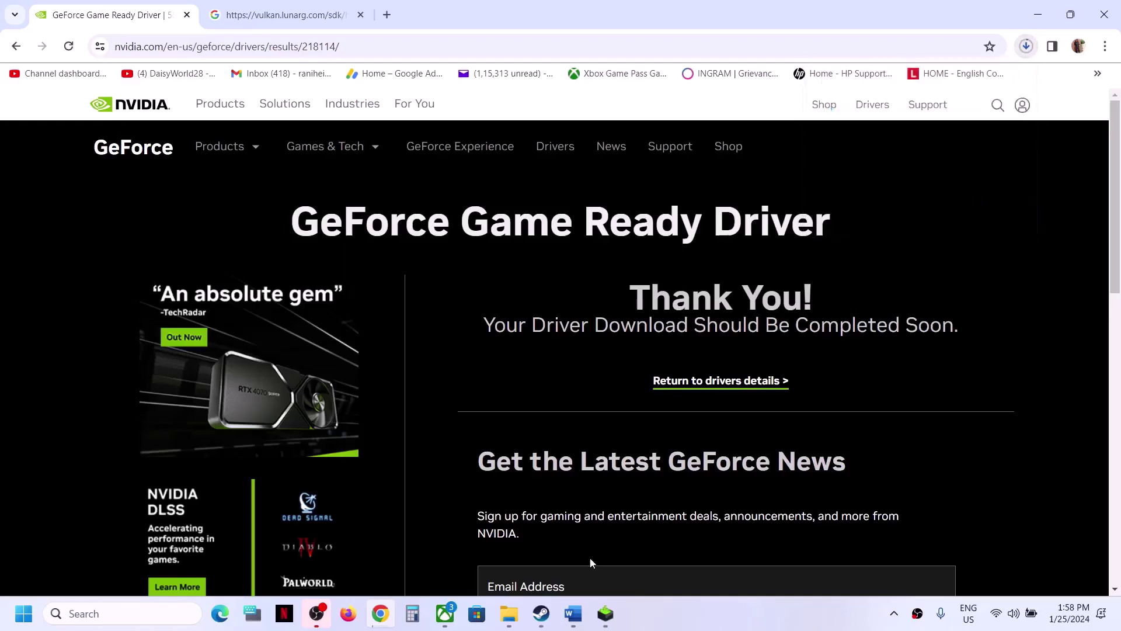
Step: In the NVIDIA Installer, accept the license, choose Custom (Advanced), enable Perform a clean installation, and continue with the installation
{"action": "left_click", "coordinate": [605, 613]}
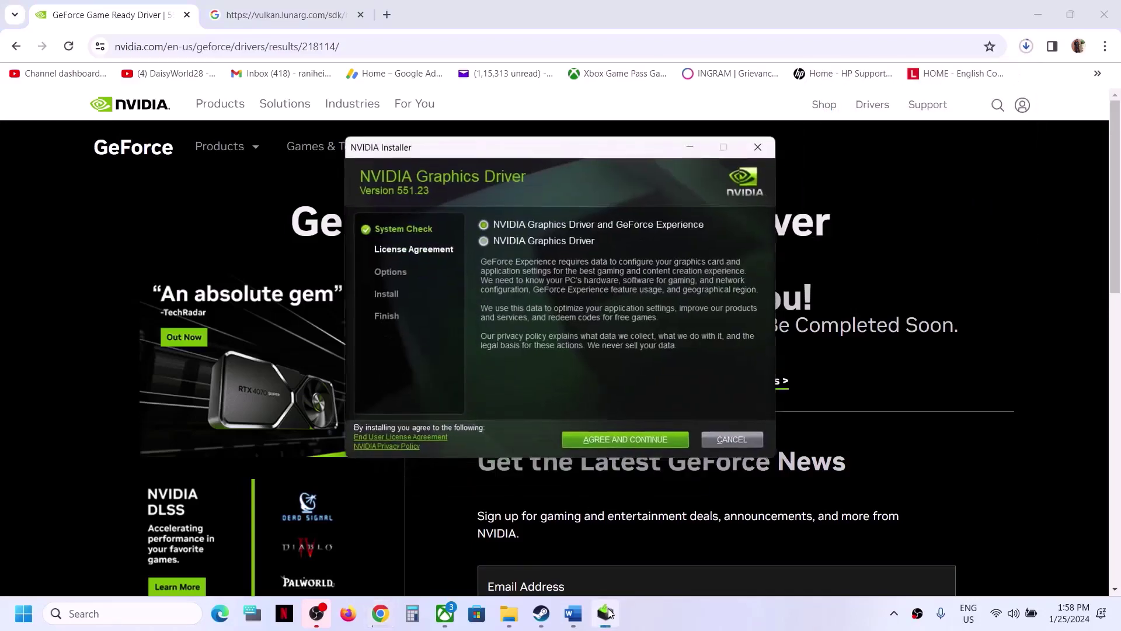
{"action": "left_click", "coordinate": [608, 438]}
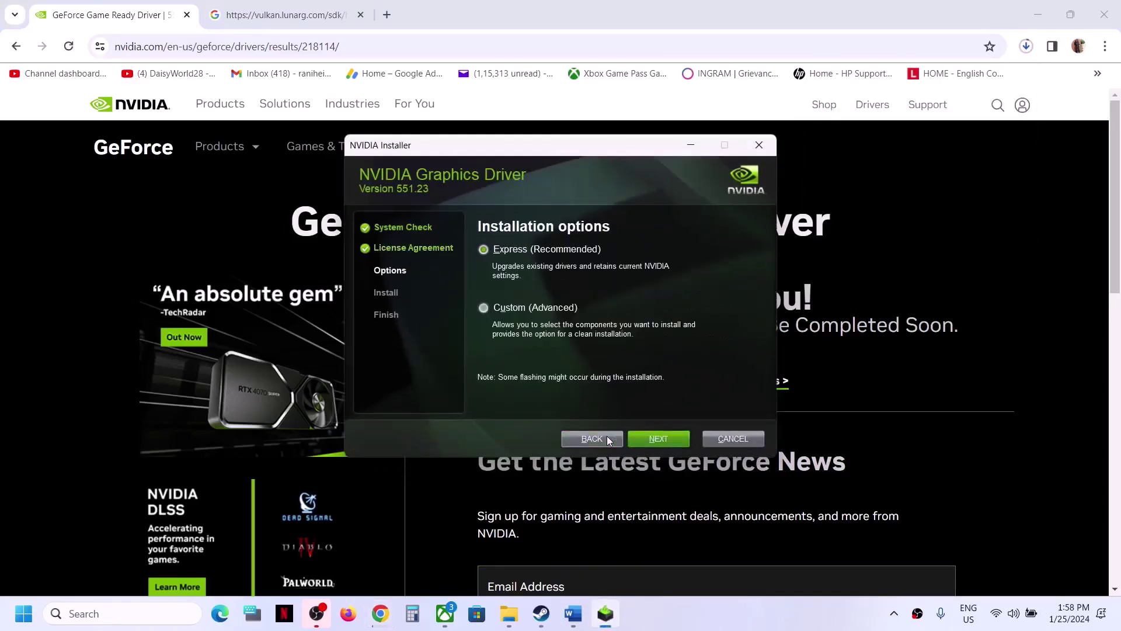
{"action": "left_click", "coordinate": [484, 308]}
{"action": "left_click", "coordinate": [669, 437]}
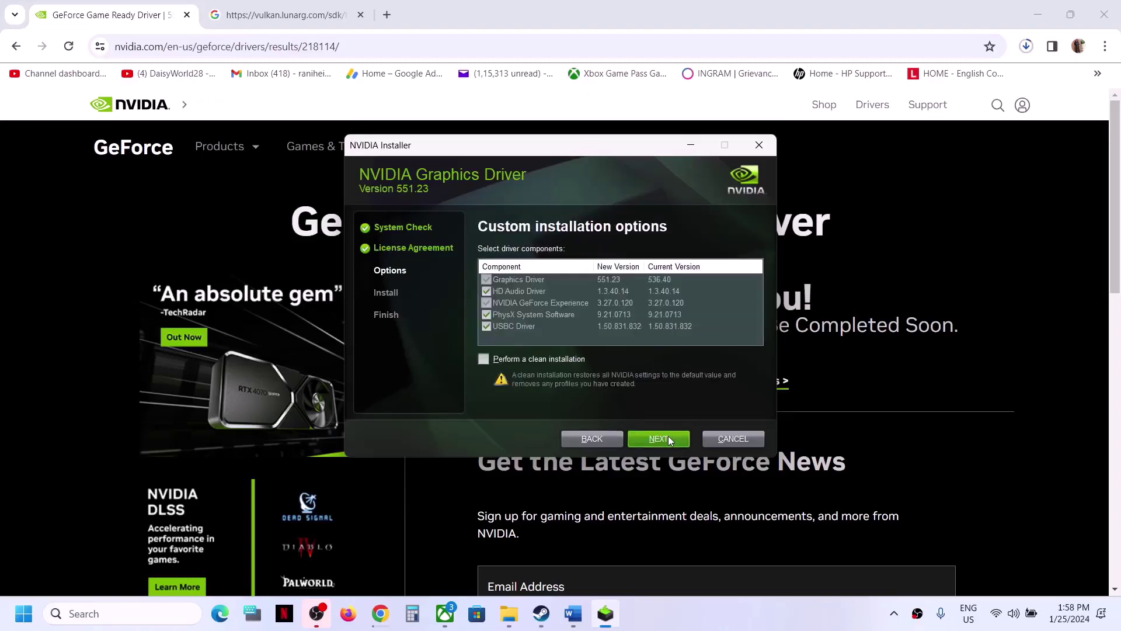
{"action": "left_click", "coordinate": [484, 360]}
{"action": "left_click", "coordinate": [658, 438]}
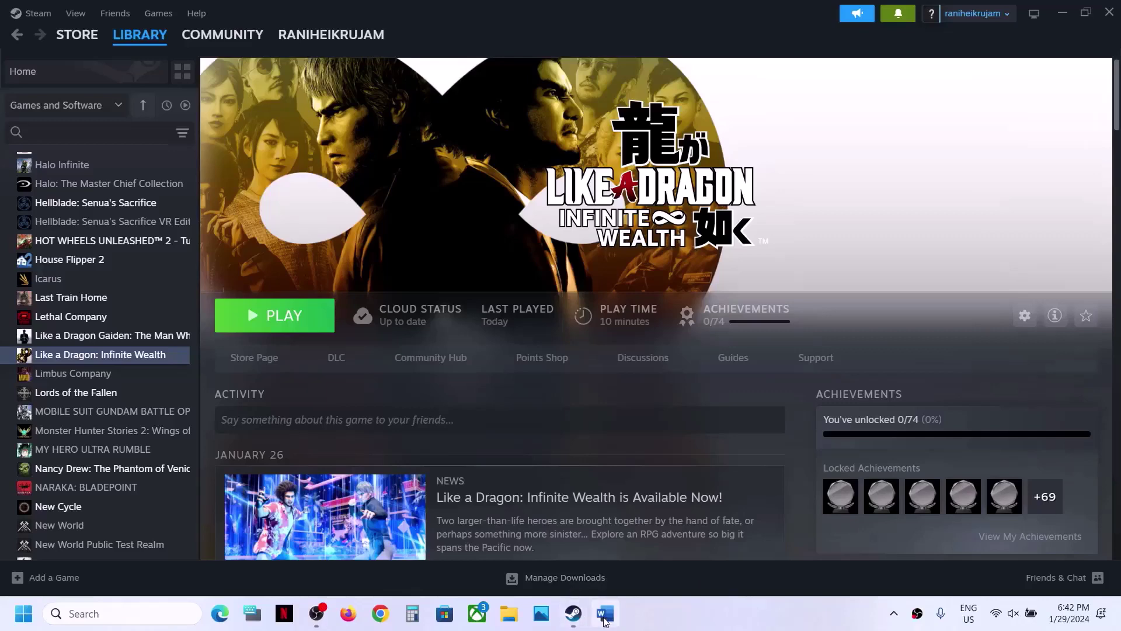
Step: Switch to the Word document and read Step 4 on running the game on the dedicated graphics card
{"action": "left_click", "coordinate": [606, 620]}
{"action": "scroll", "coordinate": [444, 346], "scroll_direction": "down", "scroll_amount": 3}
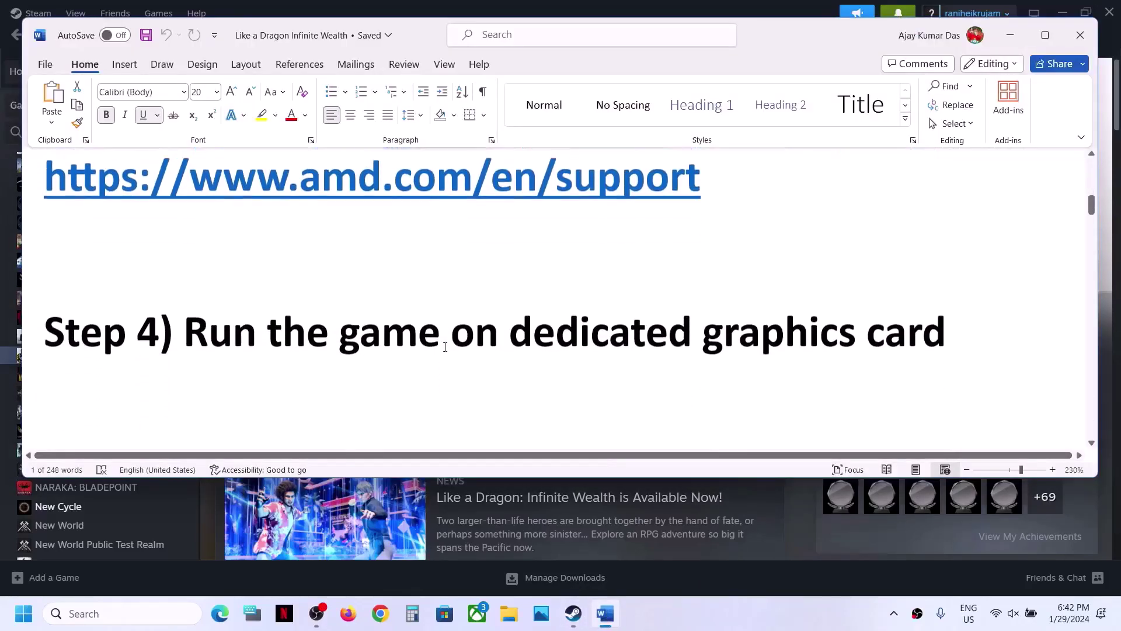
{"action": "double_click", "coordinate": [544, 325]}
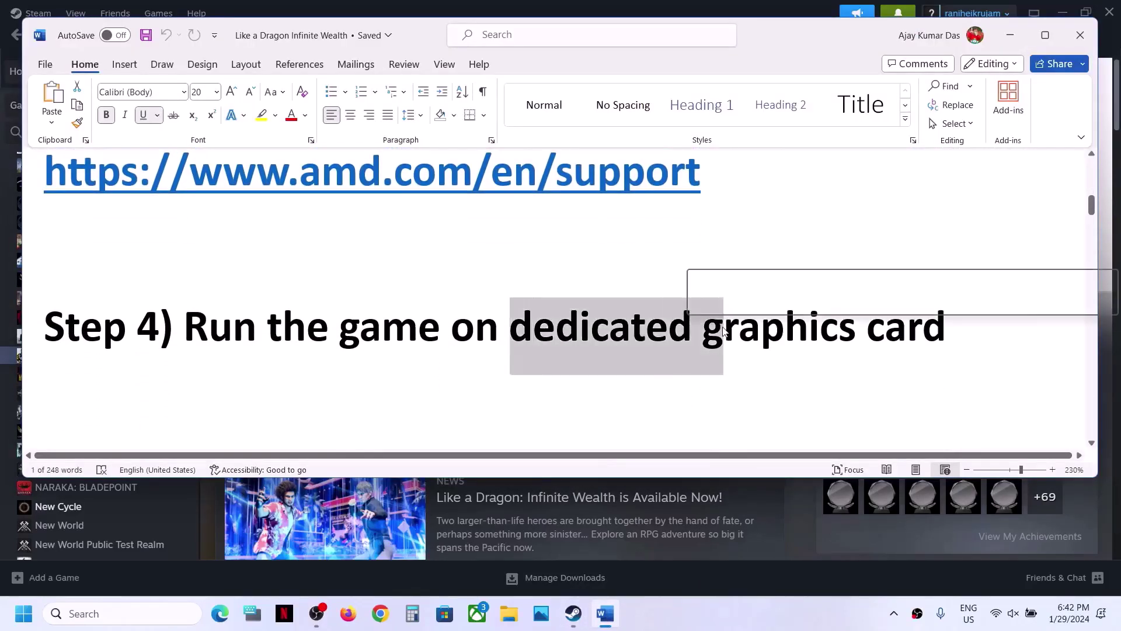
{"action": "triple_click", "coordinate": [761, 339]}
{"action": "left_click", "coordinate": [761, 338]}
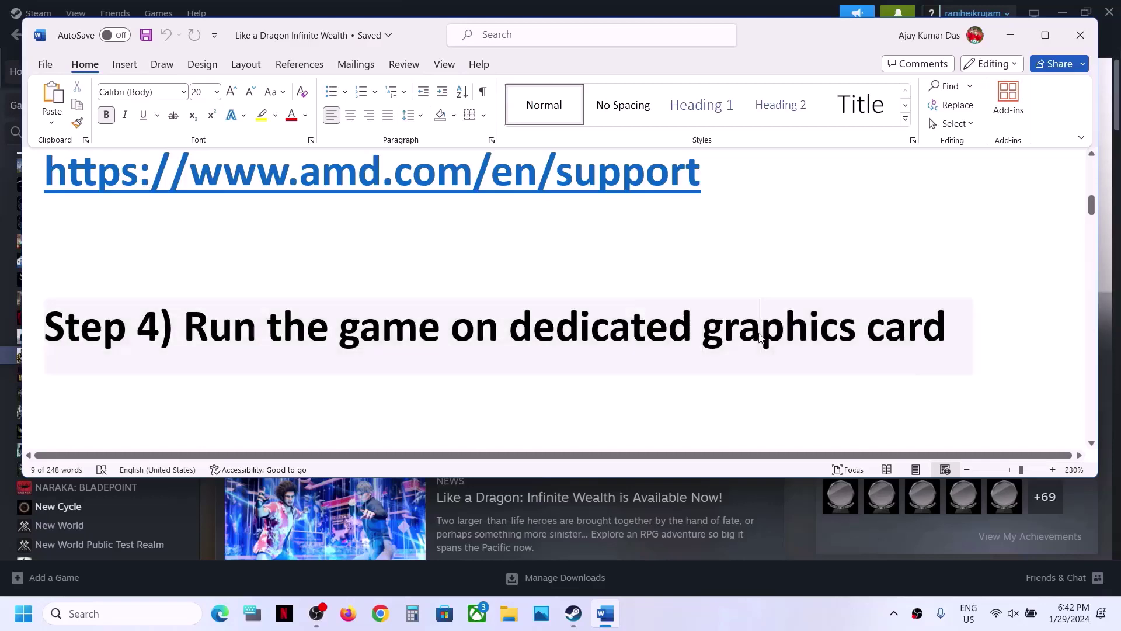
Step: Copy the word "graphics" from Step 4, search Windows for "graphics settings", and open Graphics settings
{"action": "double_click", "coordinate": [761, 339]}
{"action": "key", "text": "ctrl+c"}
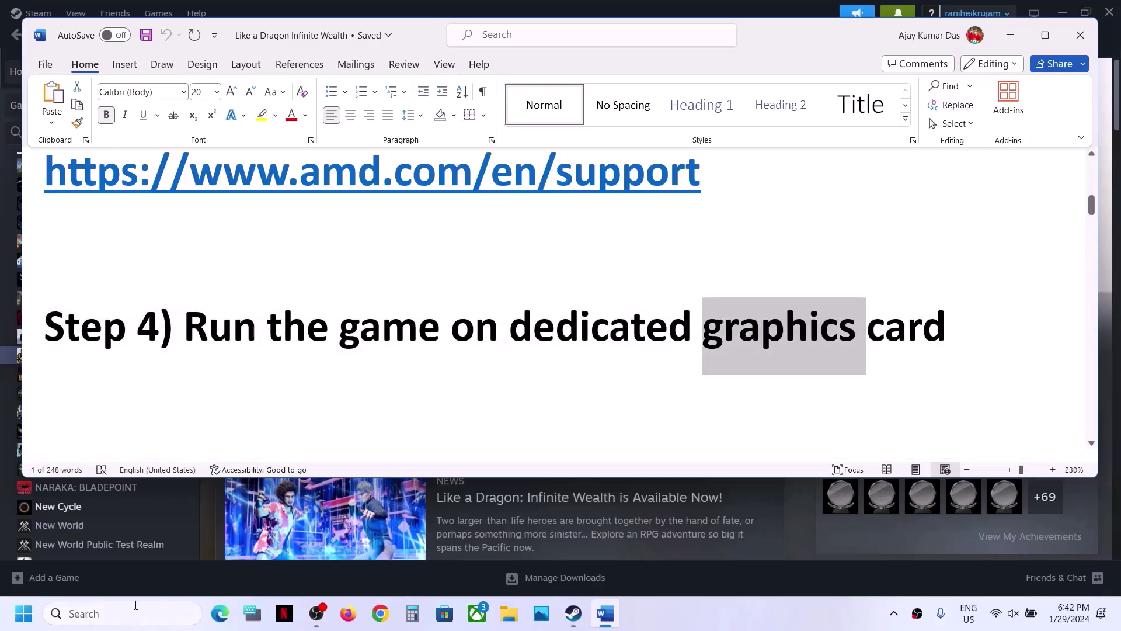
{"action": "left_click", "coordinate": [139, 613]}
{"action": "key", "text": "ctrl+v"}
{"action": "type", "text": "settings"}
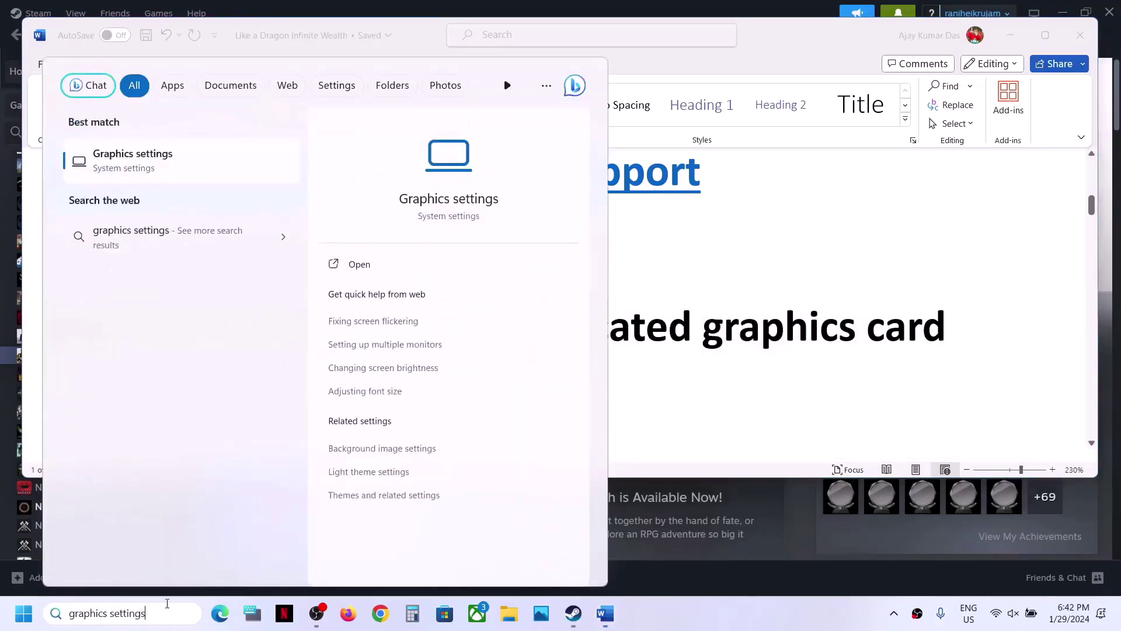
{"action": "left_click", "coordinate": [150, 169]}
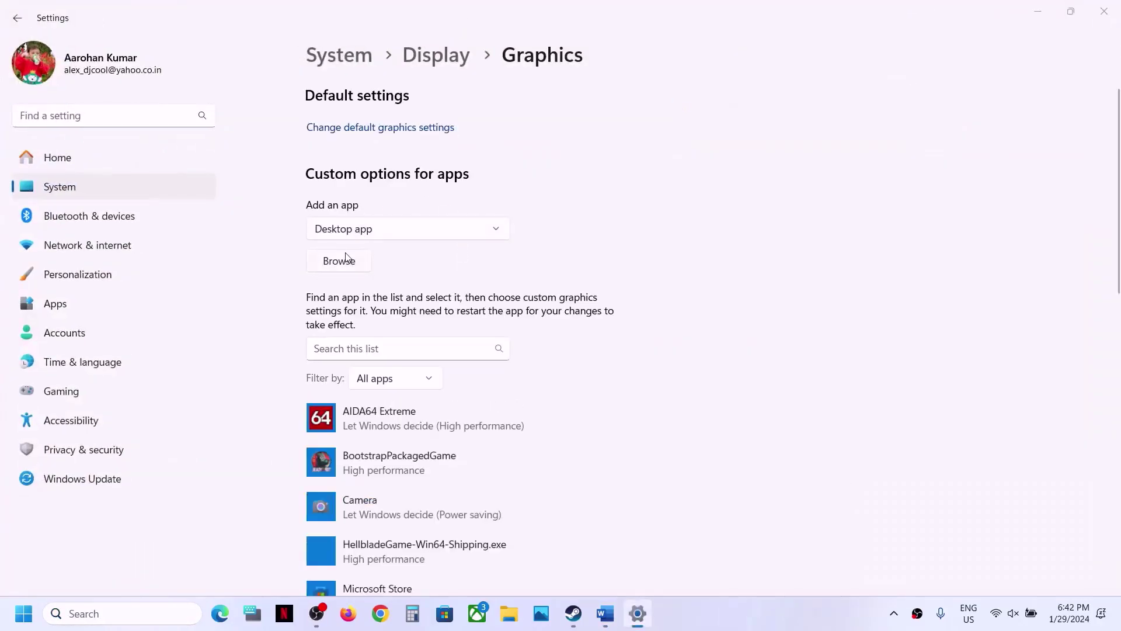
Step: Browse for a desktop app to add and go to C:\Program Files (x86)\Steam\steamapps\common
{"action": "left_click", "coordinate": [348, 257]}
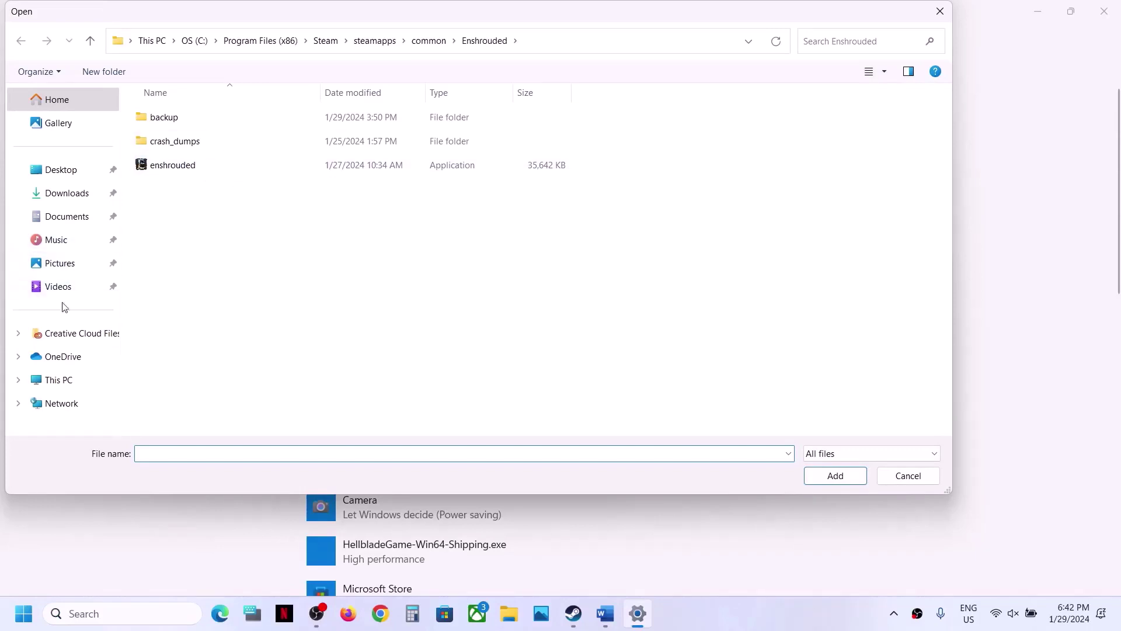
{"action": "left_click", "coordinate": [59, 380]}
{"action": "double_click", "coordinate": [237, 128]}
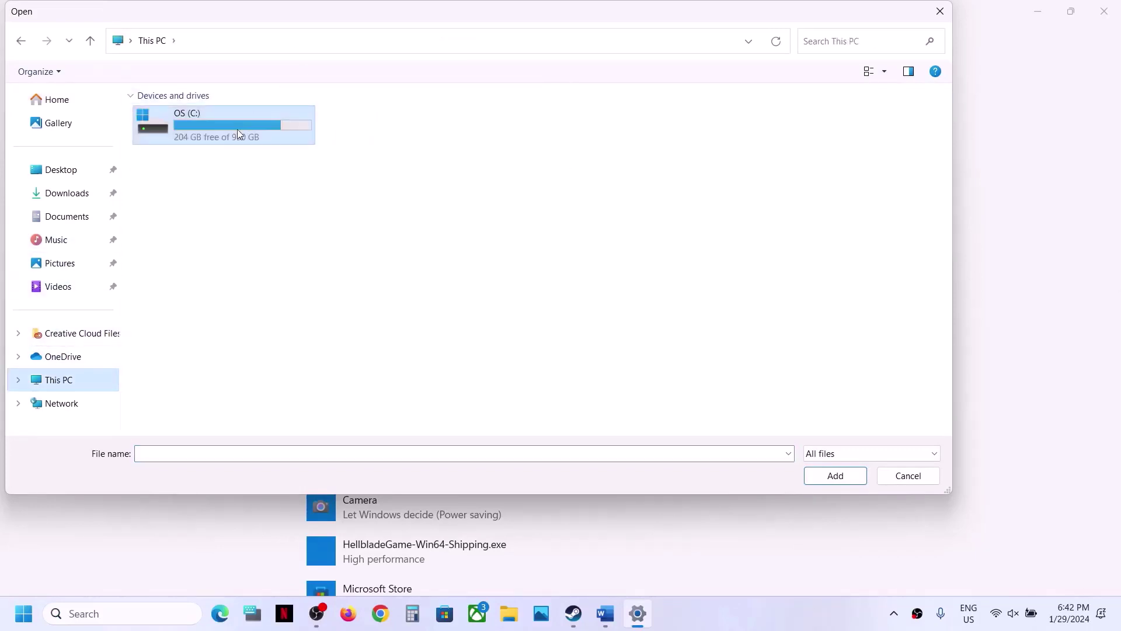
{"action": "scroll", "coordinate": [230, 248], "scroll_direction": "down", "scroll_amount": 3}
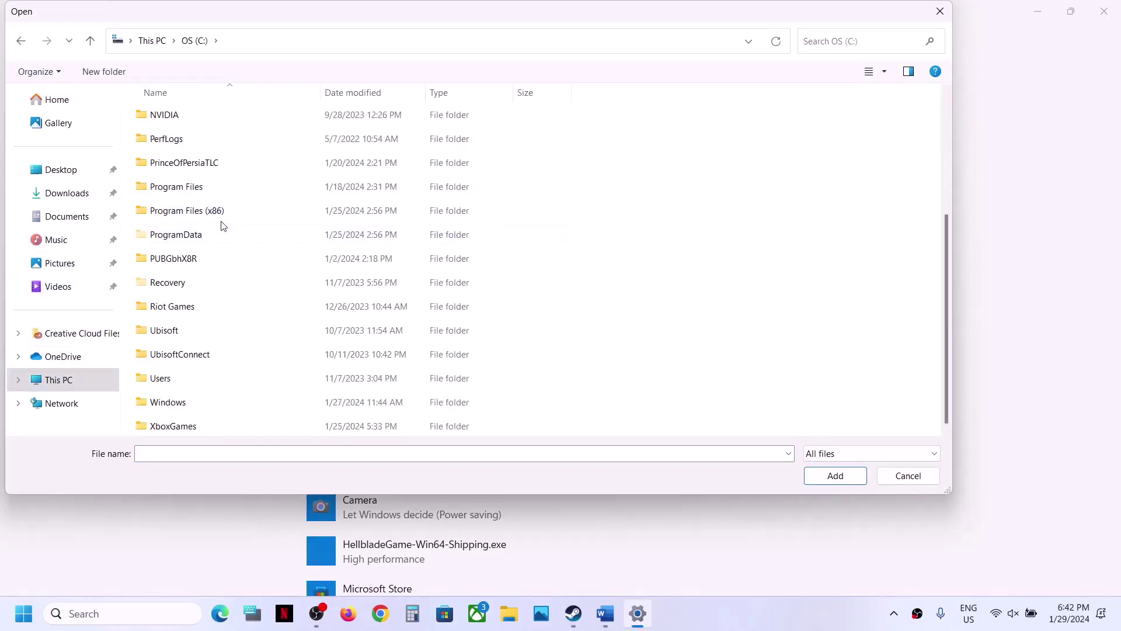
{"action": "double_click", "coordinate": [221, 220]}
{"action": "scroll", "coordinate": [221, 223], "scroll_direction": "down", "scroll_amount": 5}
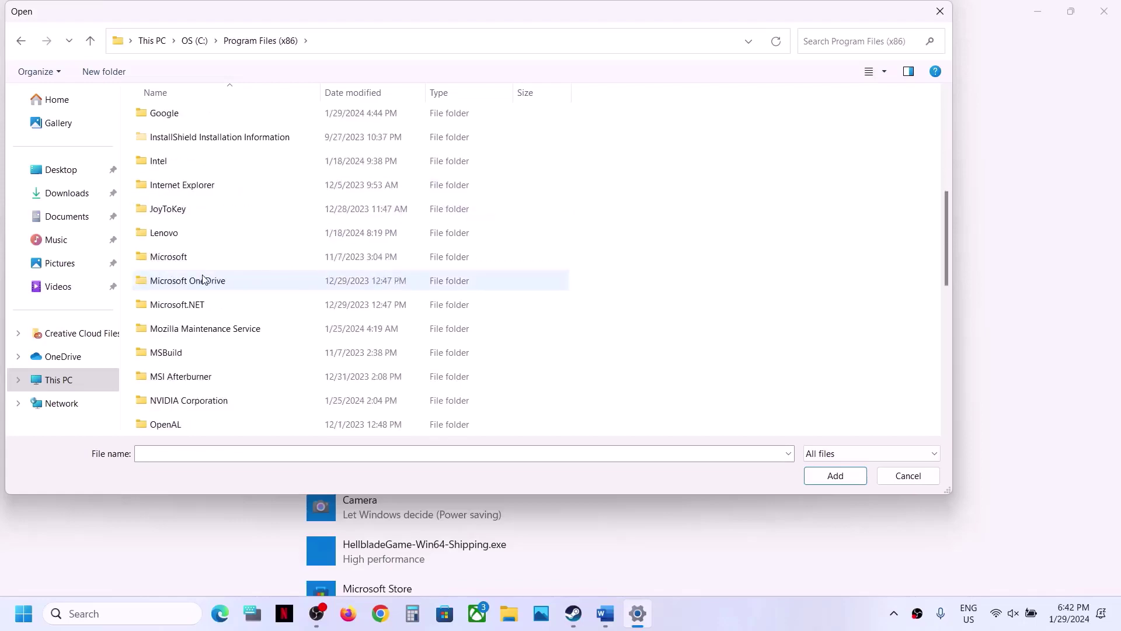
{"action": "scroll", "coordinate": [184, 328], "scroll_direction": "down", "scroll_amount": 4}
{"action": "double_click", "coordinate": [178, 281]}
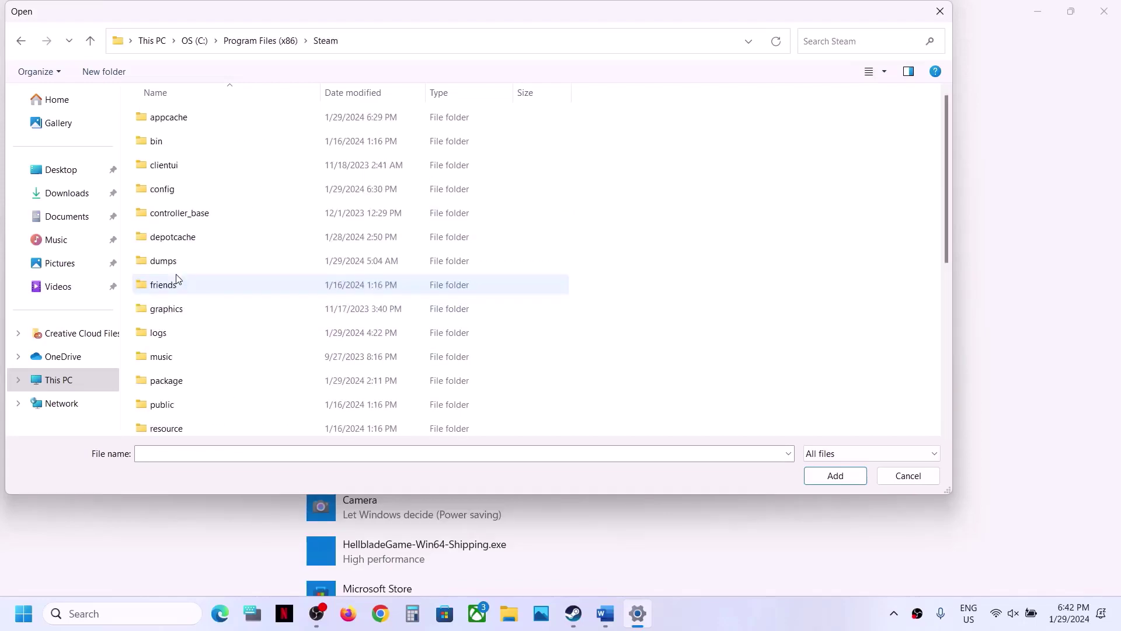
{"action": "scroll", "coordinate": [180, 282], "scroll_direction": "down", "scroll_amount": 5}
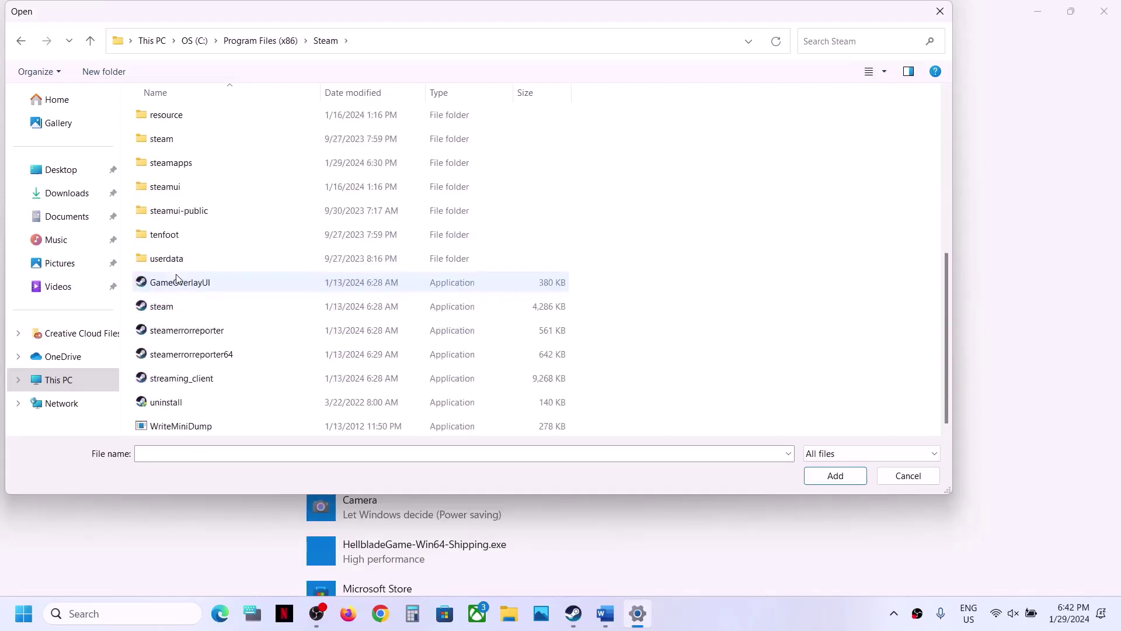
{"action": "double_click", "coordinate": [192, 170]}
{"action": "double_click", "coordinate": [195, 117]}
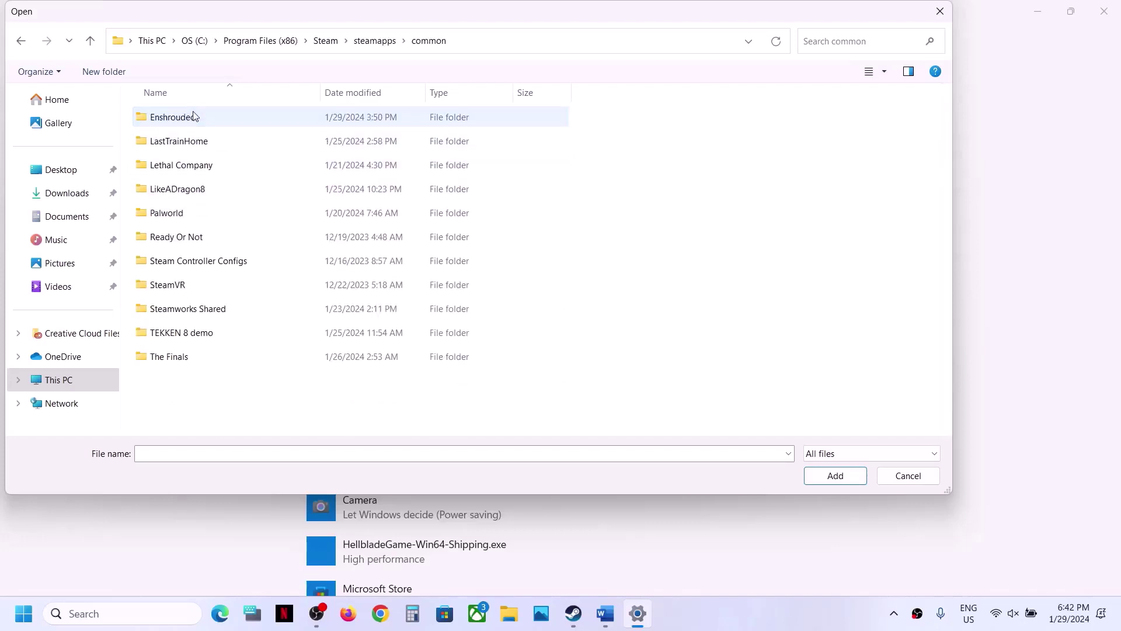
Step: Add likeadragon8 from the LikeADragon8\runtime\media folder to the custom graphics options
{"action": "double_click", "coordinate": [174, 192]}
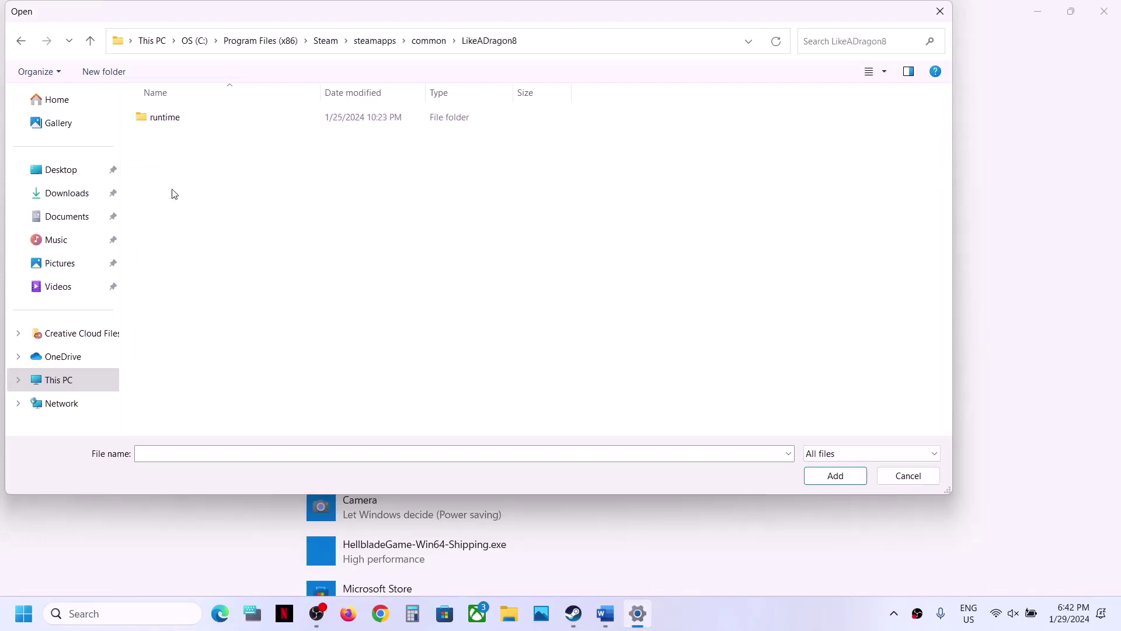
{"action": "double_click", "coordinate": [173, 117]}
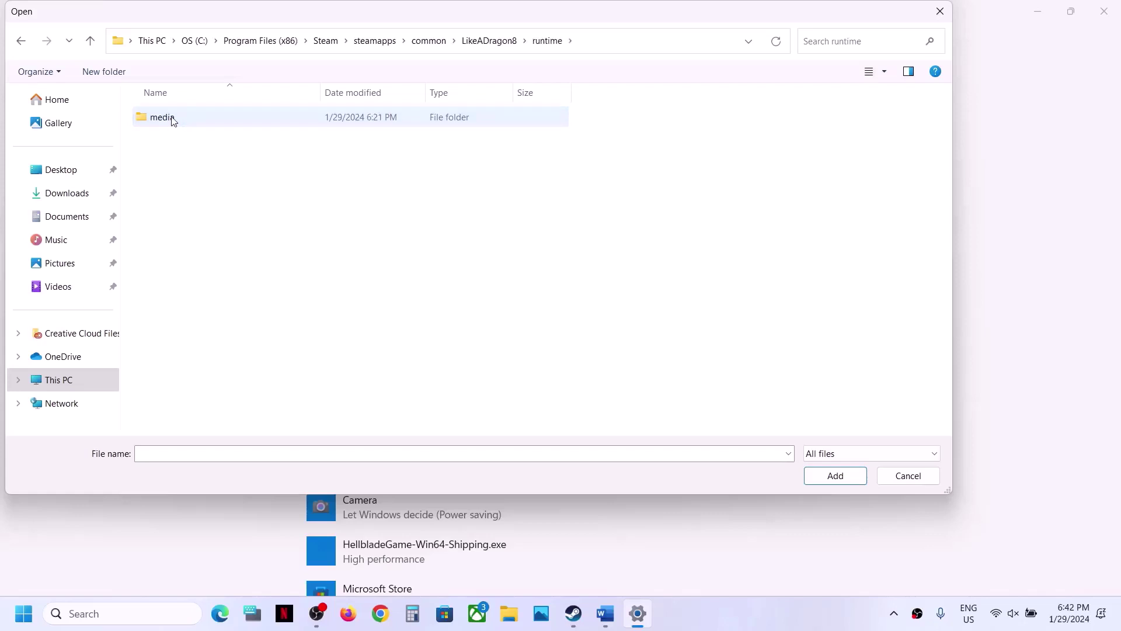
{"action": "double_click", "coordinate": [174, 119]}
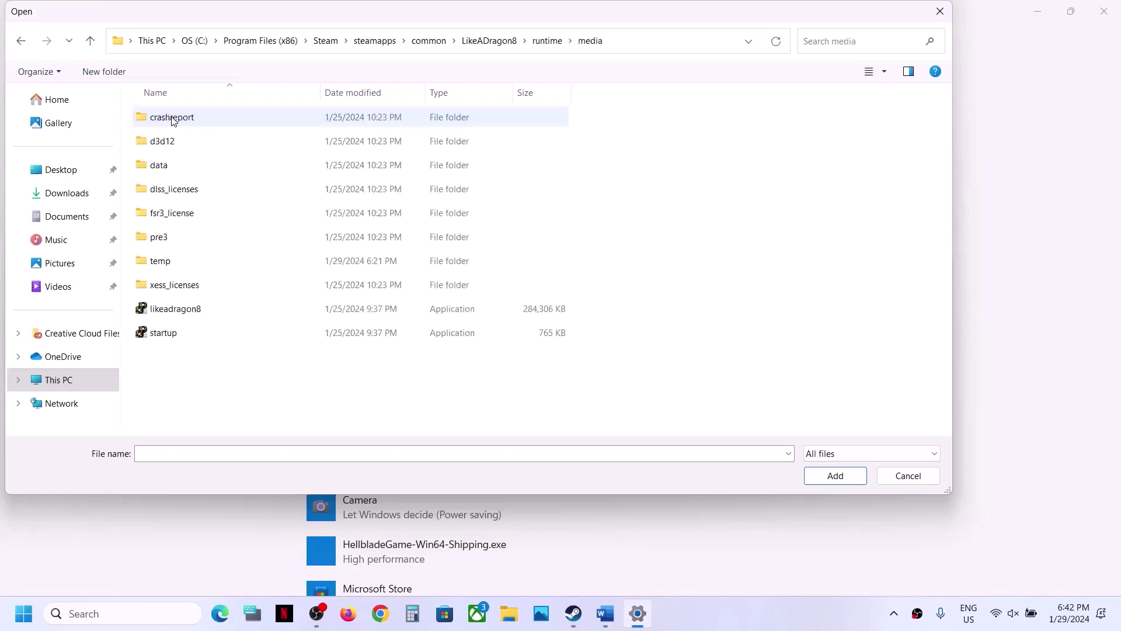
{"action": "left_click", "coordinate": [163, 311]}
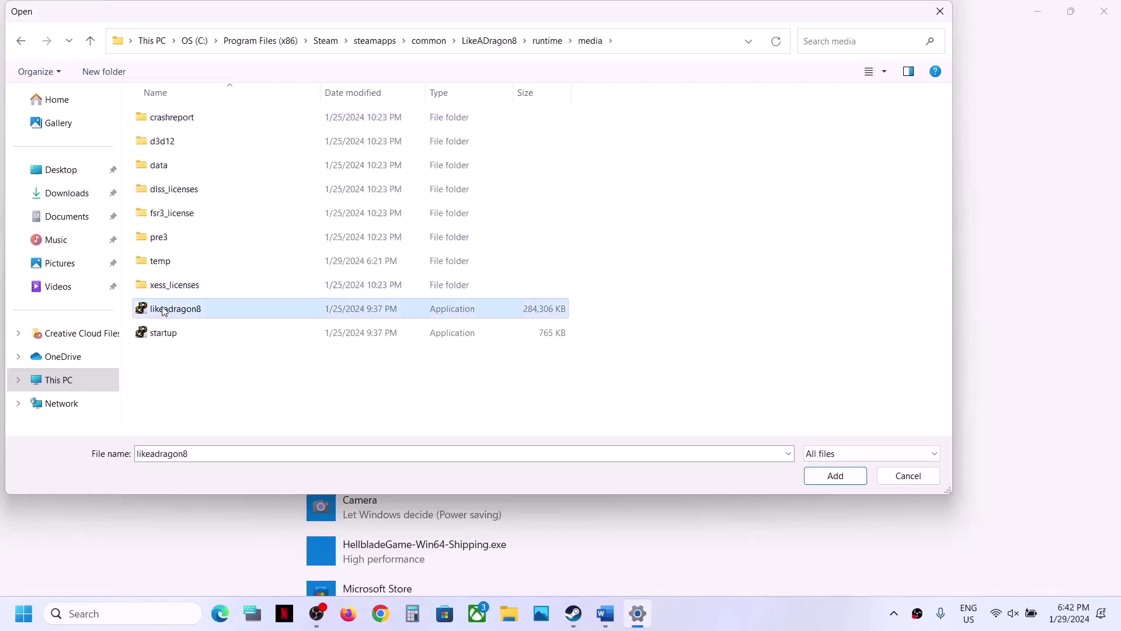
{"action": "left_click", "coordinate": [824, 482]}
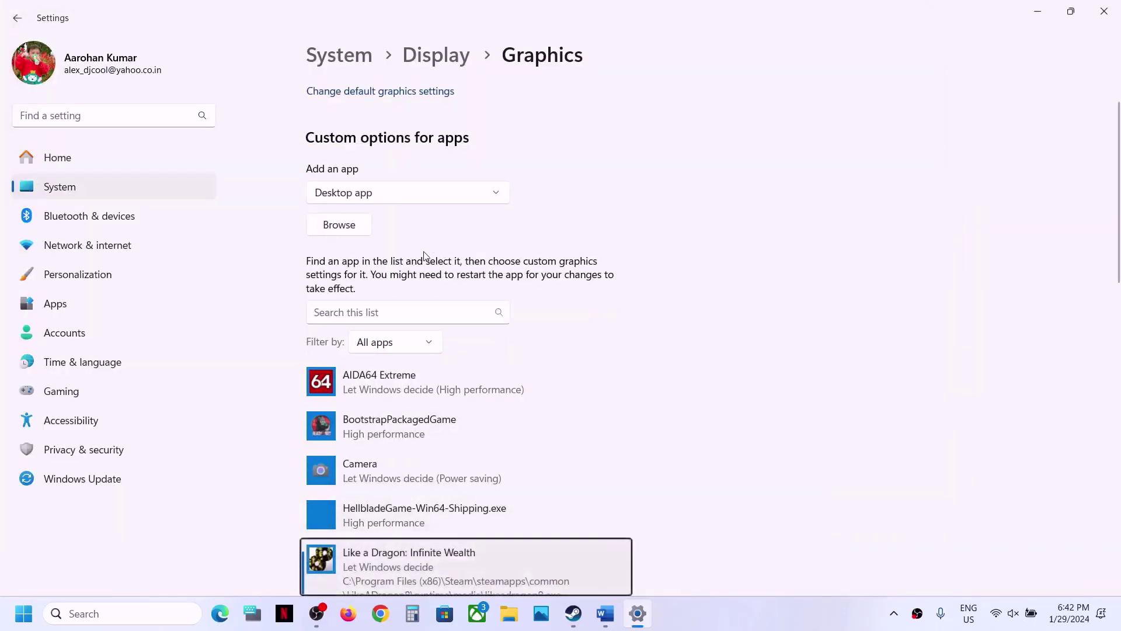
Step: Open the graphics preference options for Like a Dragon: Infinite Wealth and save the preference
{"action": "scroll", "coordinate": [429, 433], "scroll_direction": "down", "scroll_amount": 3}
{"action": "left_click", "coordinate": [503, 471]}
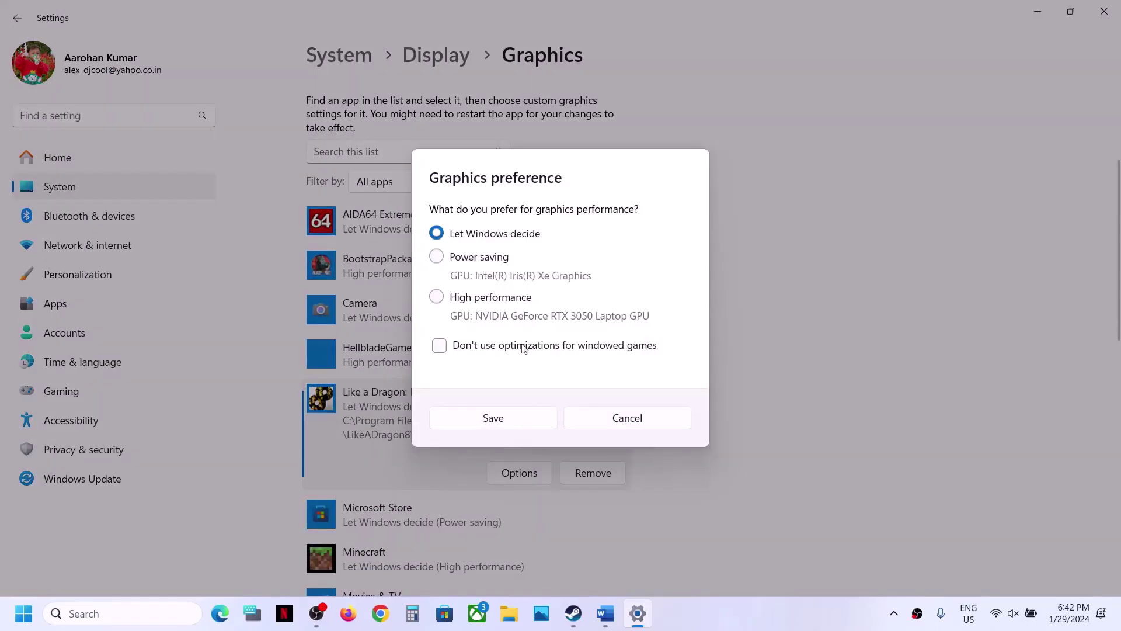
{"action": "left_click", "coordinate": [517, 421]}
Step: Add startup from the LikeADragon8\runtime\media folder to the custom graphics options and set its graphics preference to High performance
{"action": "scroll", "coordinate": [419, 255], "scroll_direction": "up", "scroll_amount": 3}
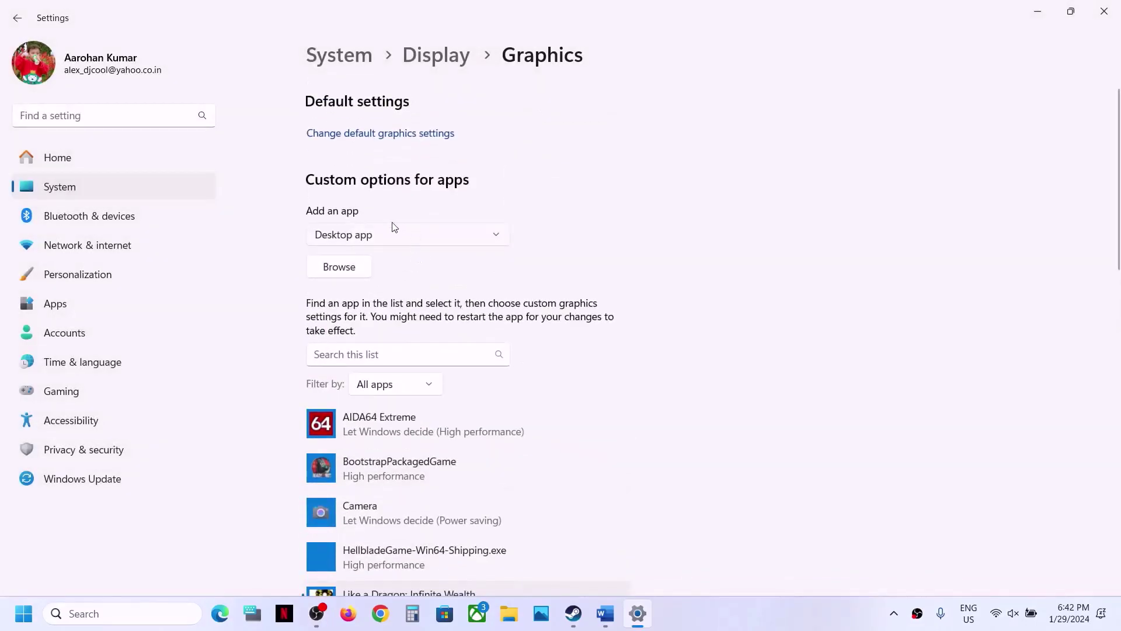
{"action": "left_click", "coordinate": [353, 269]}
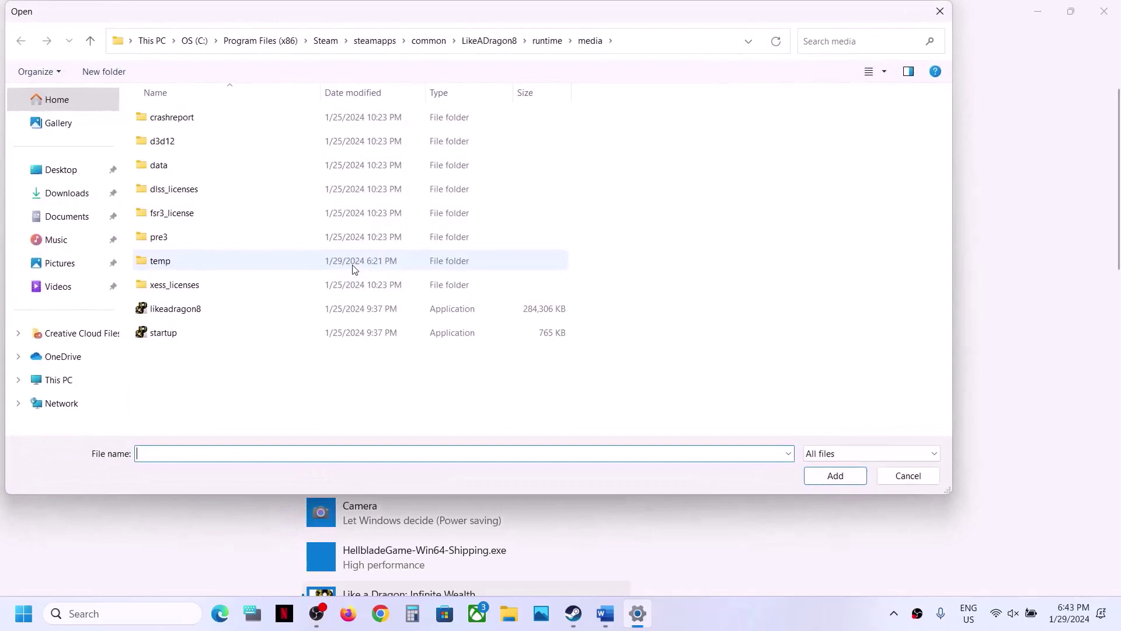
{"action": "left_click", "coordinate": [161, 333]}
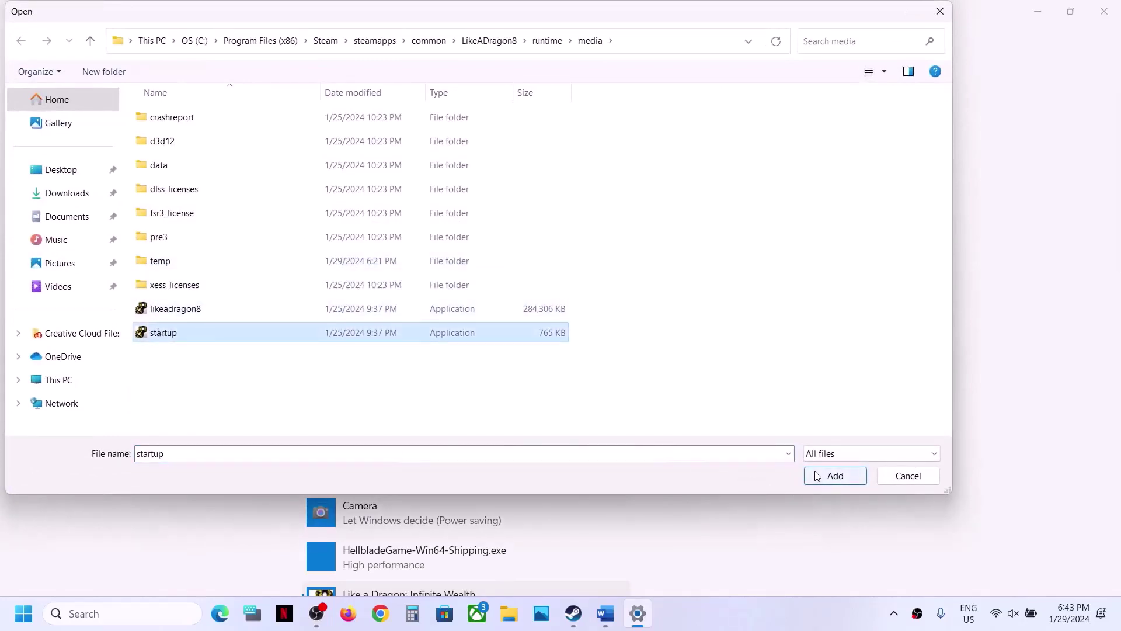
{"action": "left_click", "coordinate": [835, 476]}
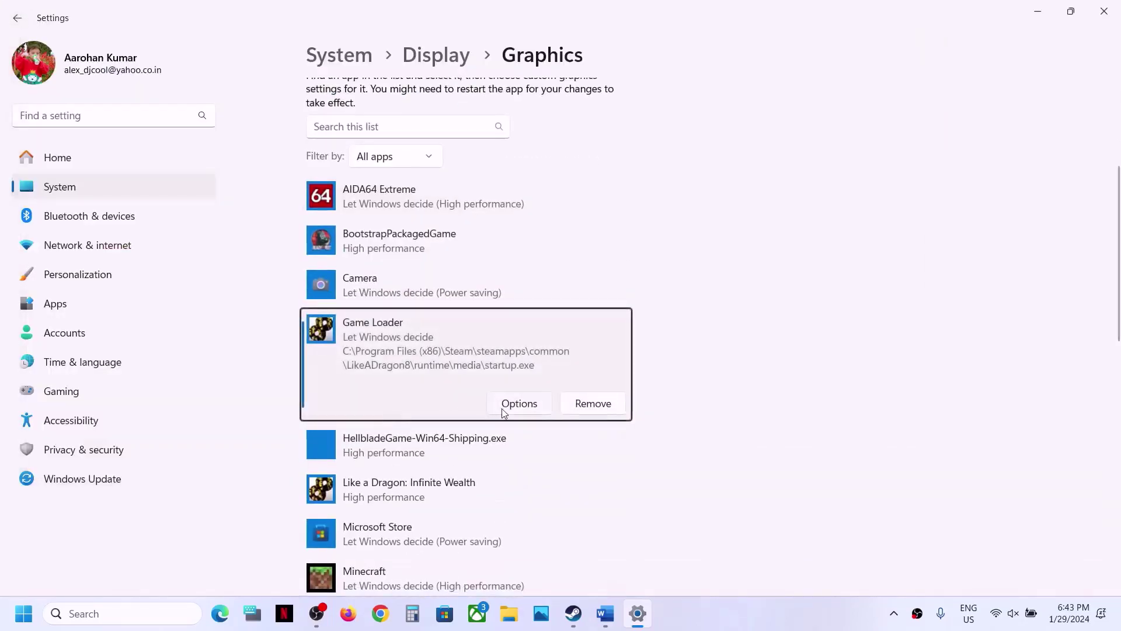
{"action": "left_click", "coordinate": [504, 411]}
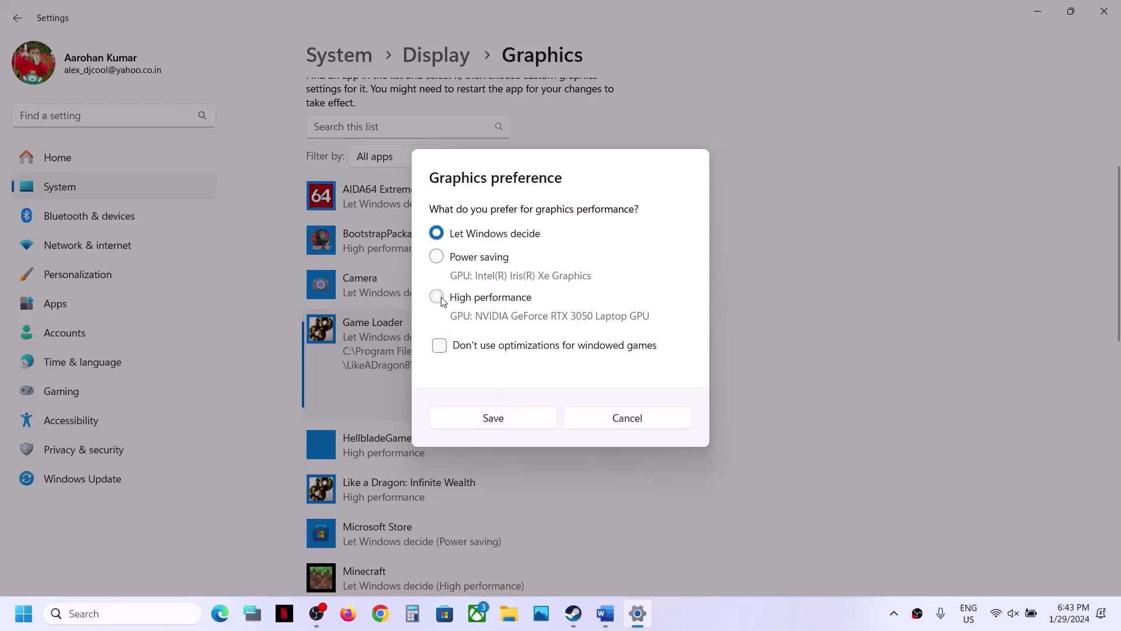
{"action": "left_click", "coordinate": [531, 420]}
{"action": "scroll", "coordinate": [404, 248], "scroll_direction": "up", "scroll_amount": 6}
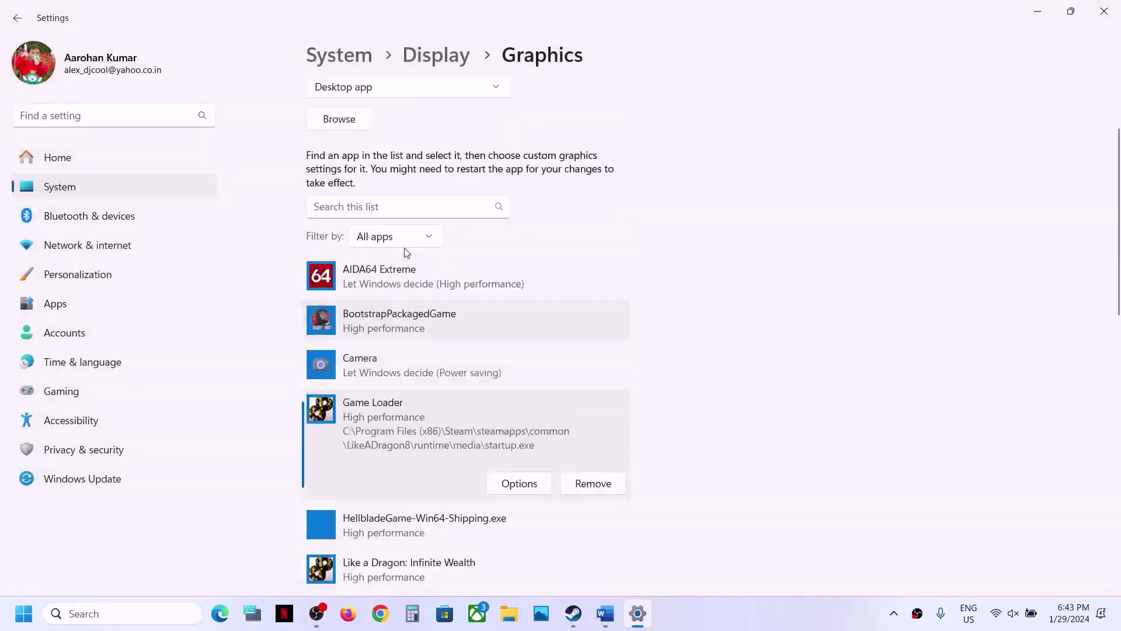
{"action": "left_click", "coordinate": [345, 274]}
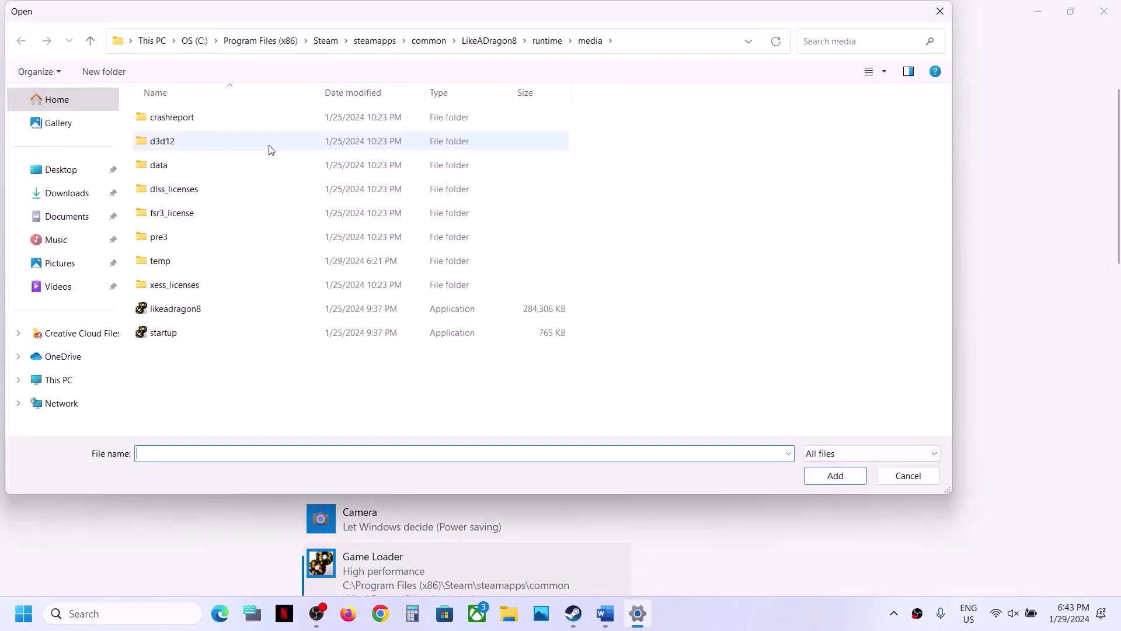
{"action": "double_click", "coordinate": [173, 238]}
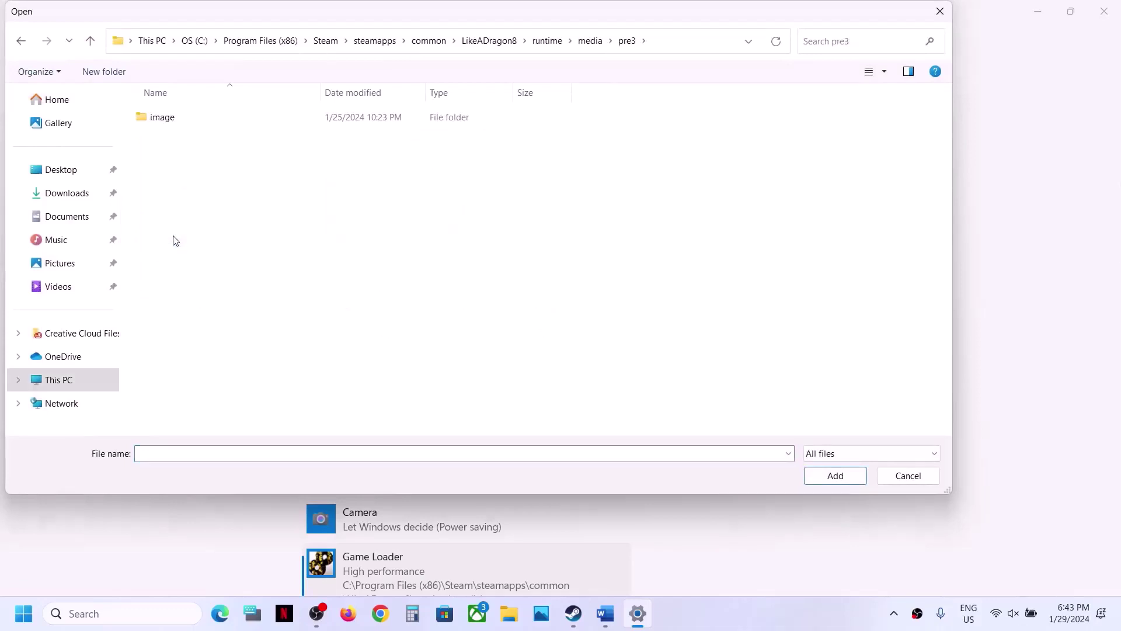
{"action": "left_click", "coordinate": [91, 39]}
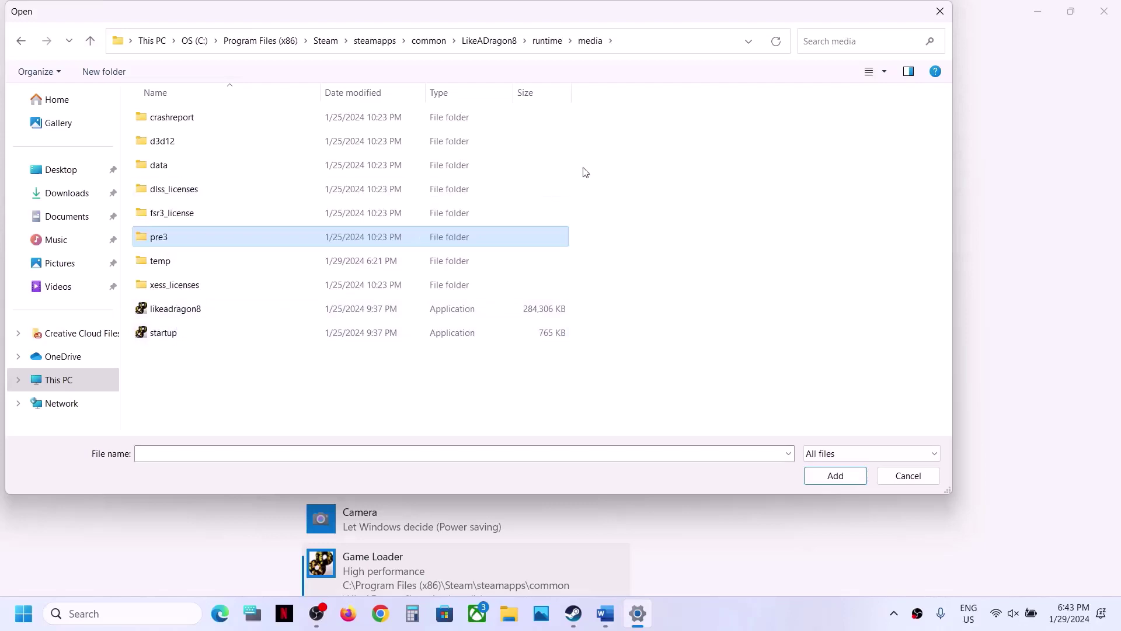
{"action": "left_click", "coordinate": [940, 11]}
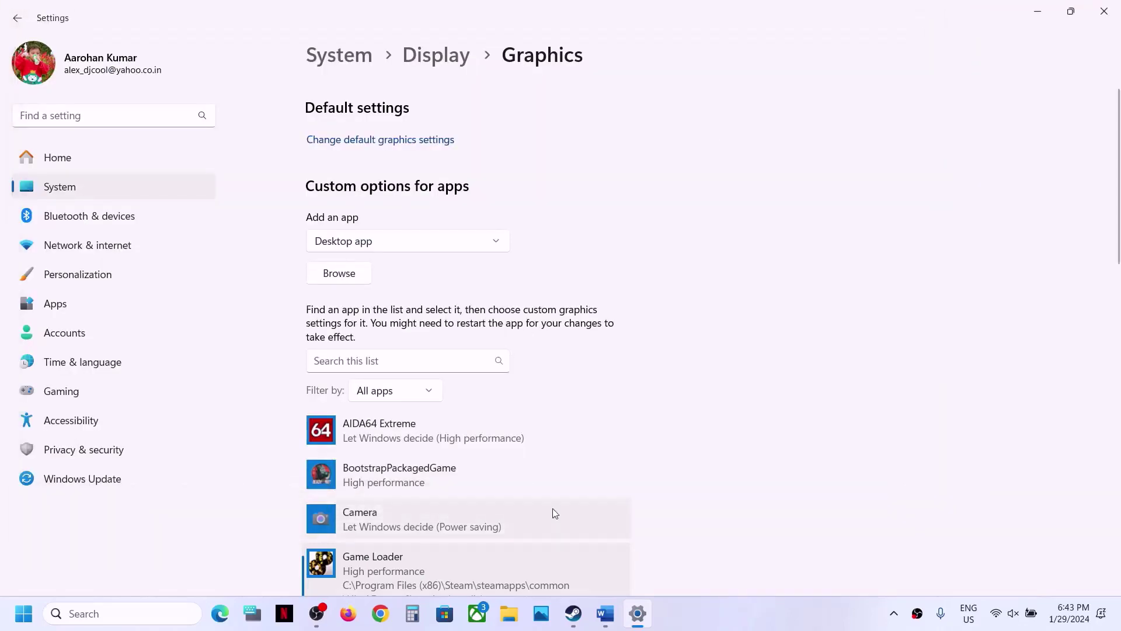
Step: Switch to the Word document and highlight the "Step 5) Update Windows" heading
{"action": "left_click", "coordinate": [605, 624]}
{"action": "scroll", "coordinate": [432, 394], "scroll_direction": "down", "scroll_amount": 4}
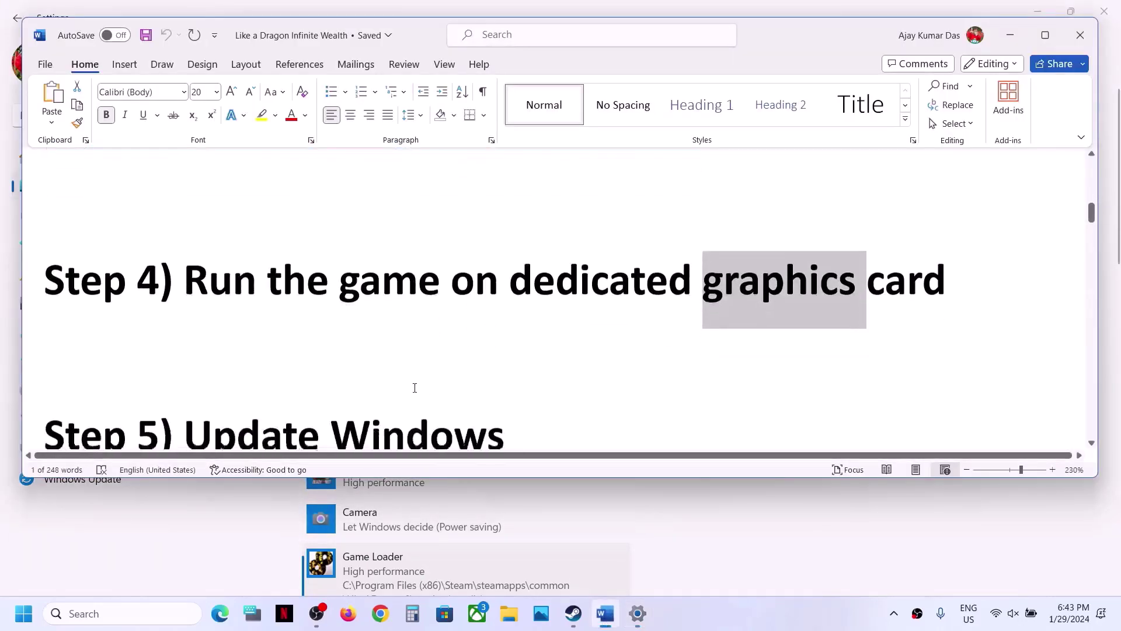
{"action": "left_click_drag", "start_coordinate": [295, 288], "coordinate": [321, 380]}
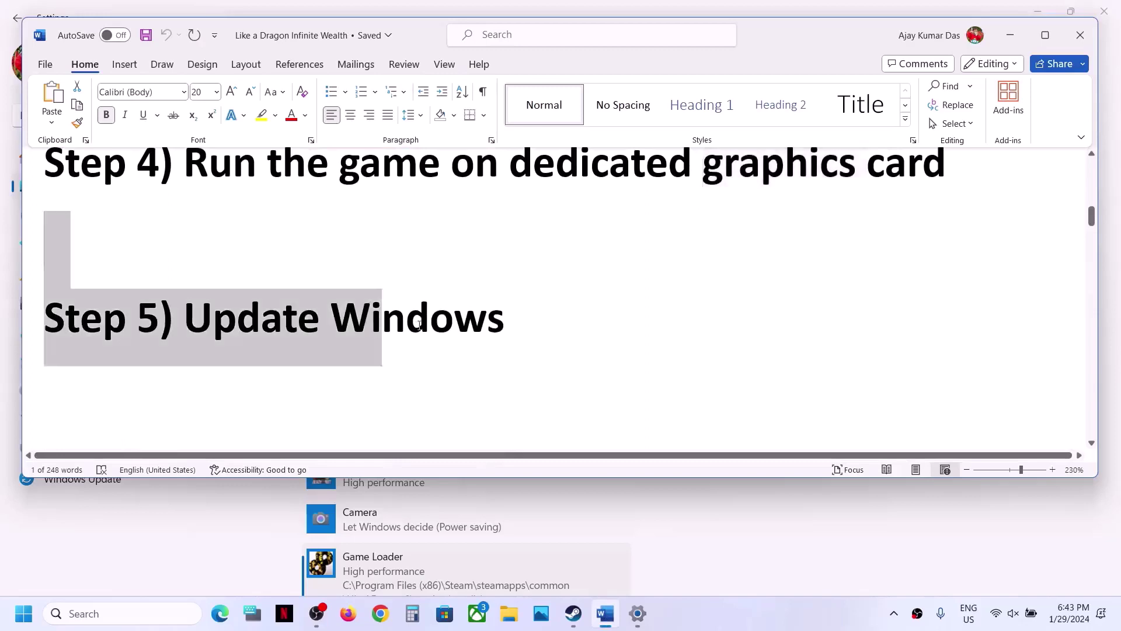
Step: Open Windows Update in Settings and check for updates
{"action": "left_click", "coordinate": [24, 614]}
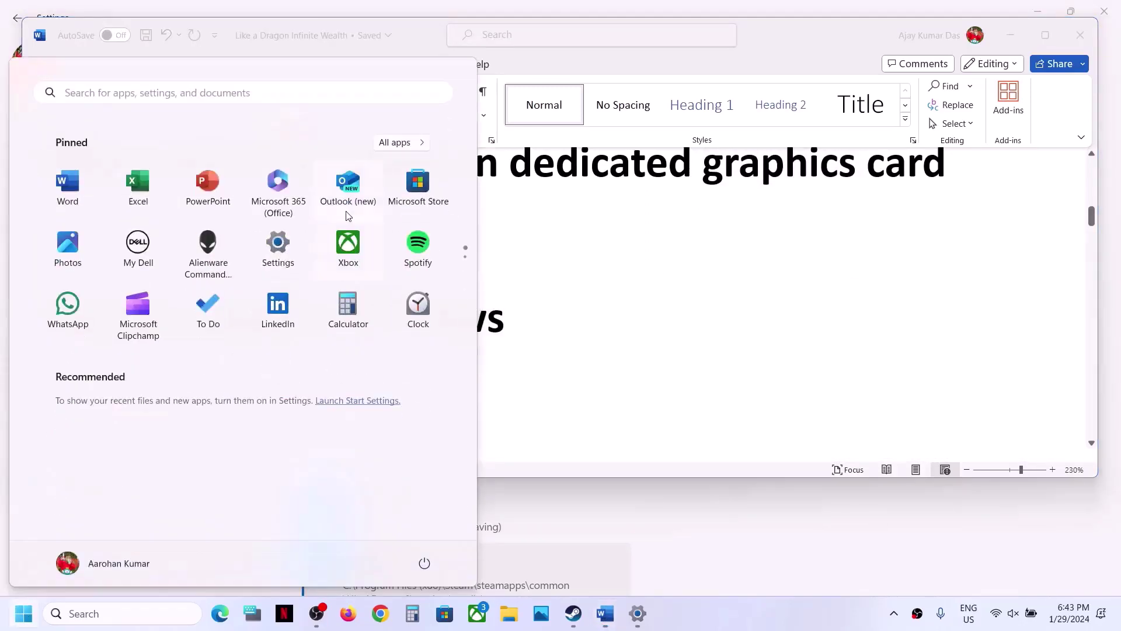
{"action": "left_click", "coordinate": [285, 254]}
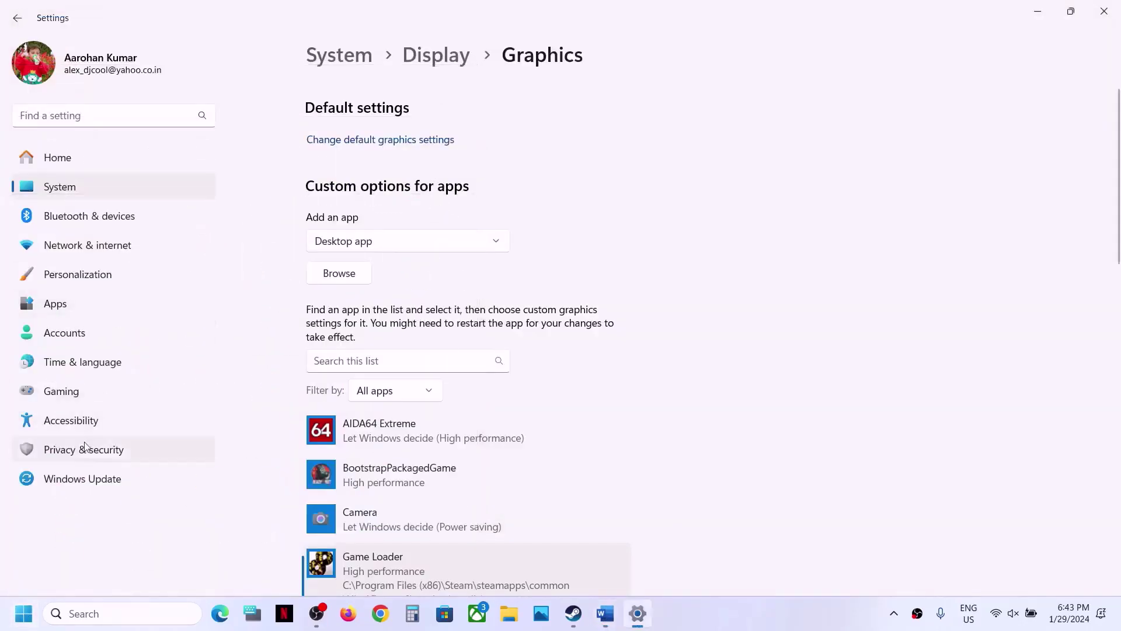
{"action": "left_click", "coordinate": [85, 479]}
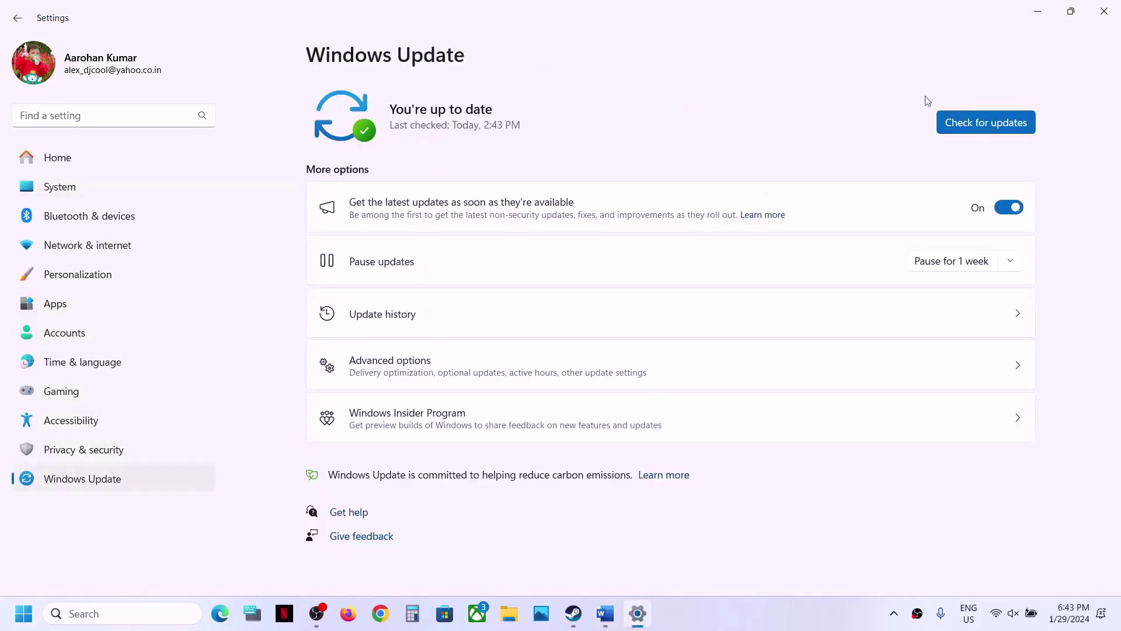
{"action": "left_click", "coordinate": [965, 120]}
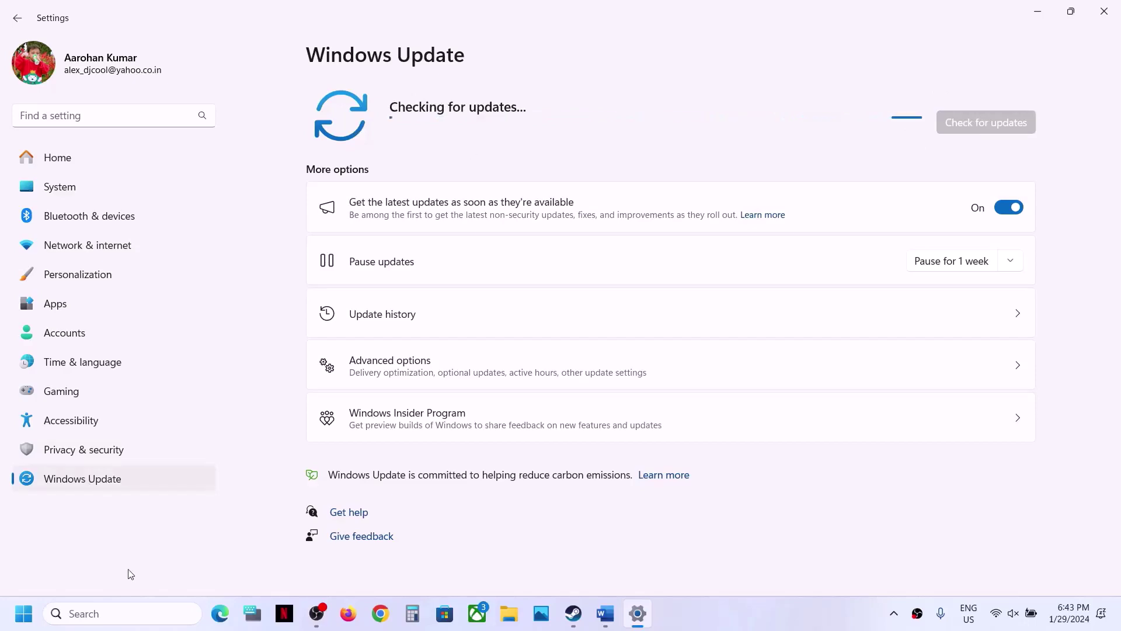
{"action": "left_click", "coordinate": [23, 613]}
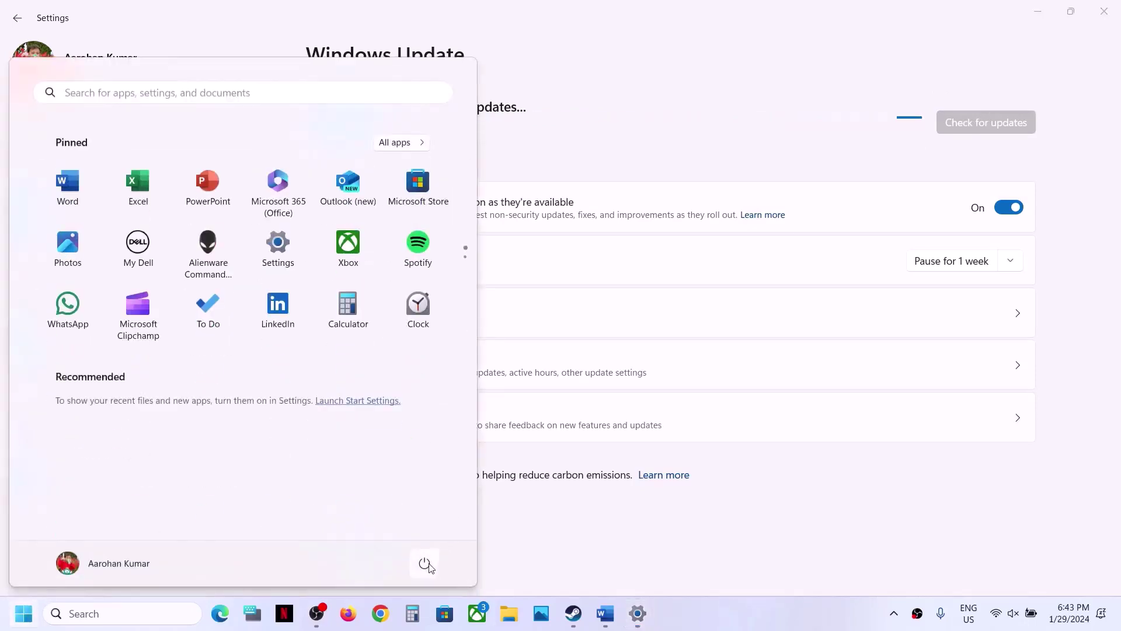
{"action": "left_click", "coordinate": [424, 563]}
{"action": "left_click", "coordinate": [613, 536]}
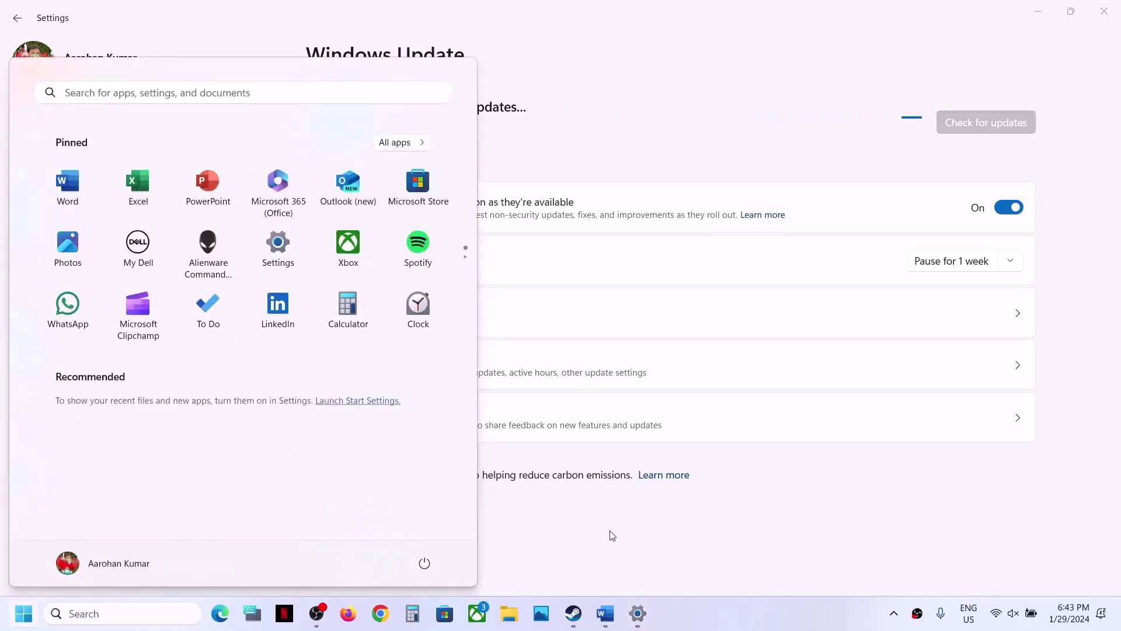
{"action": "left_click", "coordinate": [612, 535]}
Step: Bring up Steam, highlight "Verify the game files" under Step 6 in the Word document, and minimize the document
{"action": "left_click", "coordinate": [574, 613]}
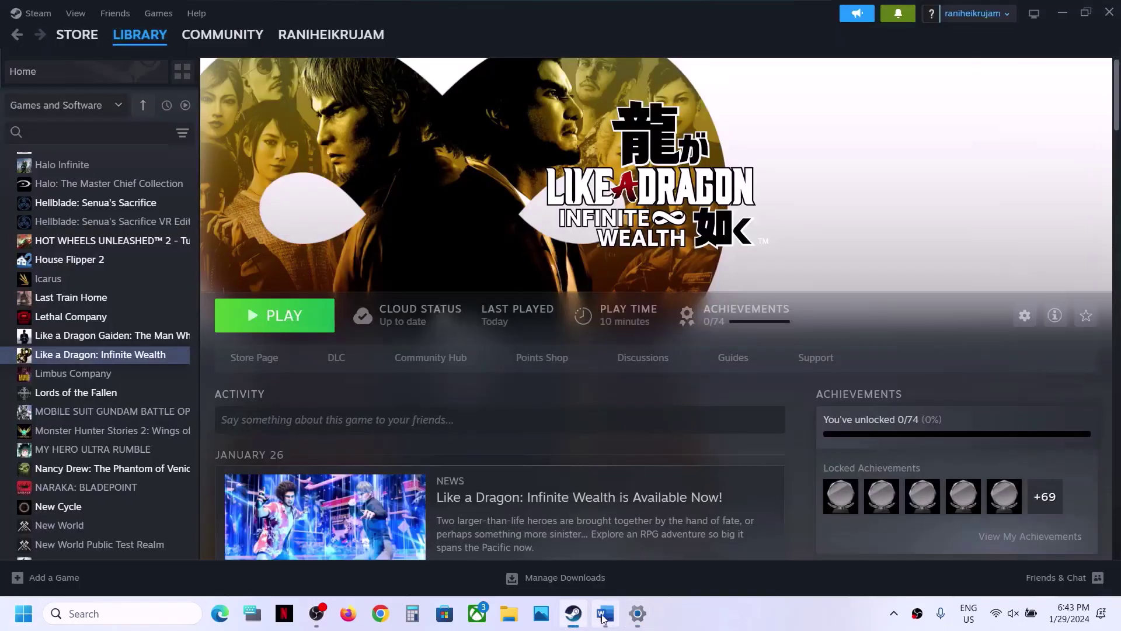
{"action": "left_click", "coordinate": [604, 613]}
{"action": "scroll", "coordinate": [374, 339], "scroll_direction": "down", "scroll_amount": 3}
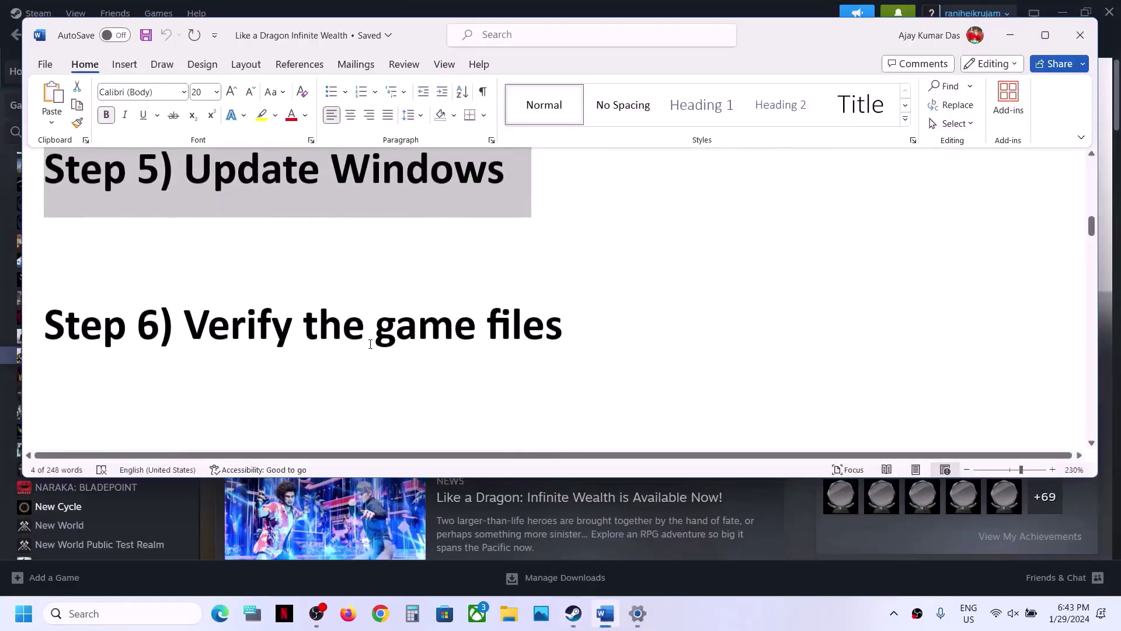
{"action": "left_click", "coordinate": [296, 322]}
{"action": "left_click_drag", "start_coordinate": [184, 324], "coordinate": [587, 330]}
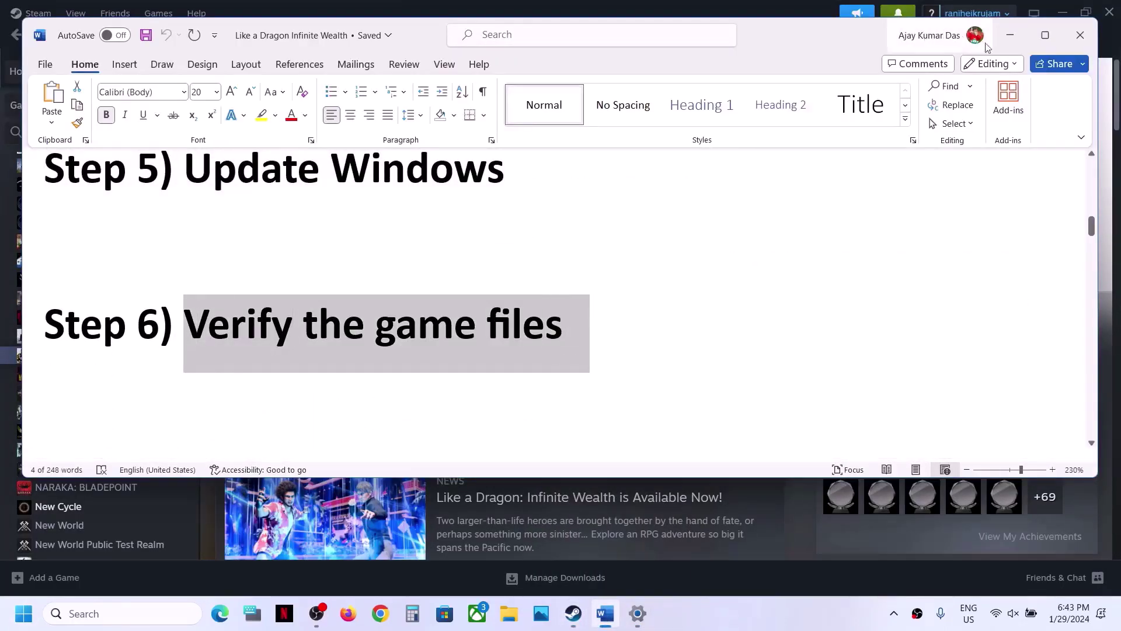
{"action": "left_click", "coordinate": [1010, 35]}
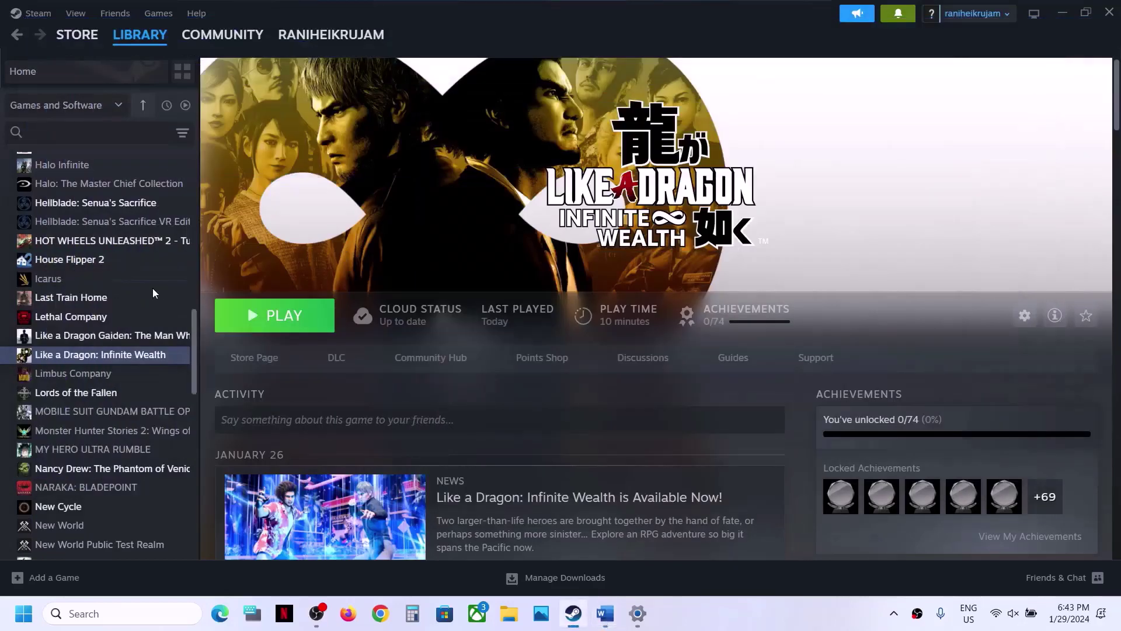
Step: View the Installed Files properties of Like a Dragon: Infinite Wealth for the file verification option, and close the properties
{"action": "right_click", "coordinate": [83, 358]}
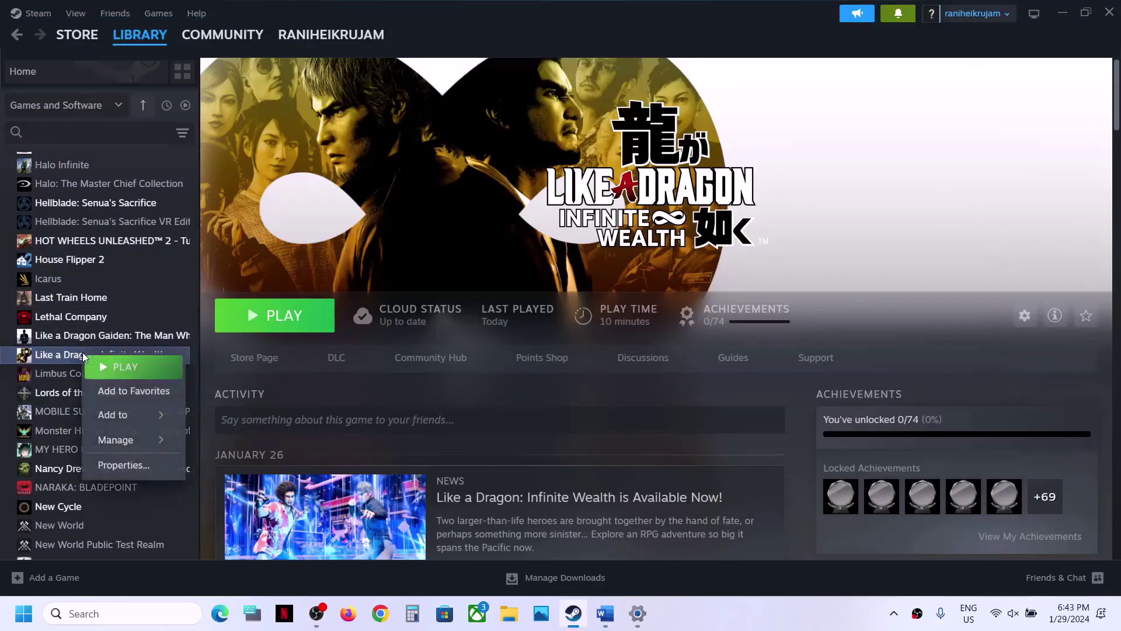
{"action": "left_click", "coordinate": [117, 467]}
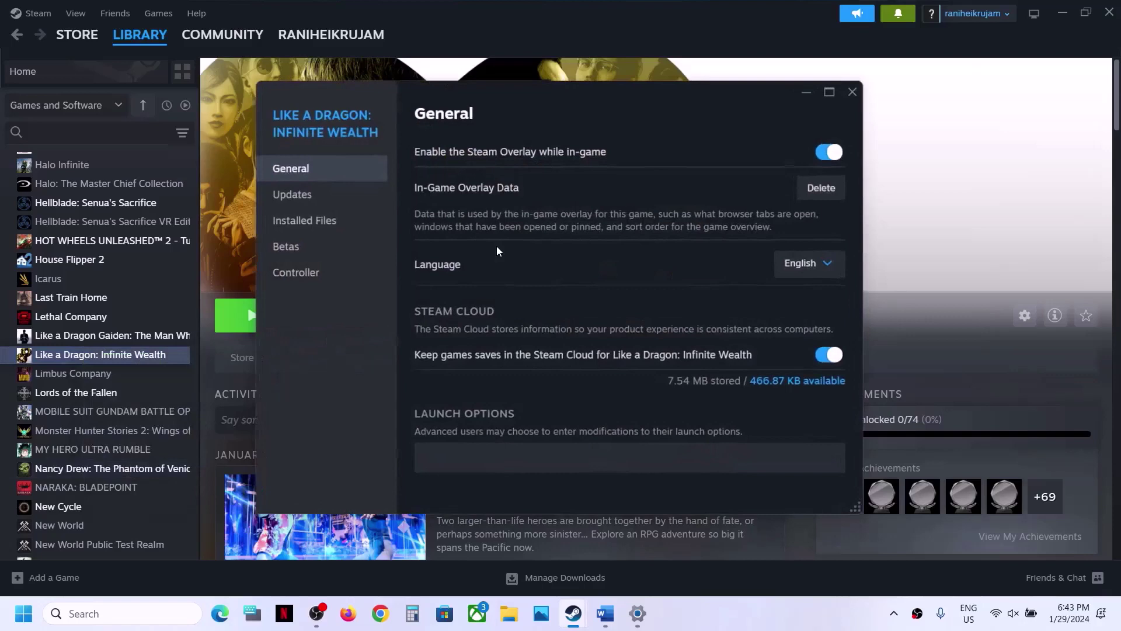
{"action": "left_click", "coordinate": [345, 223]}
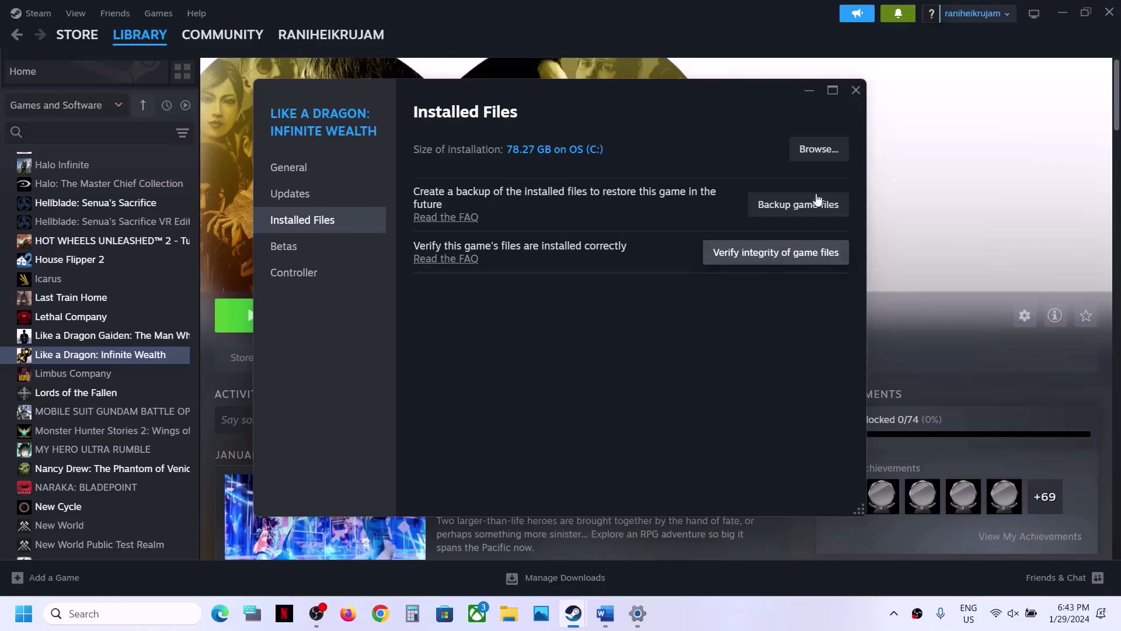
{"action": "left_click", "coordinate": [853, 92]}
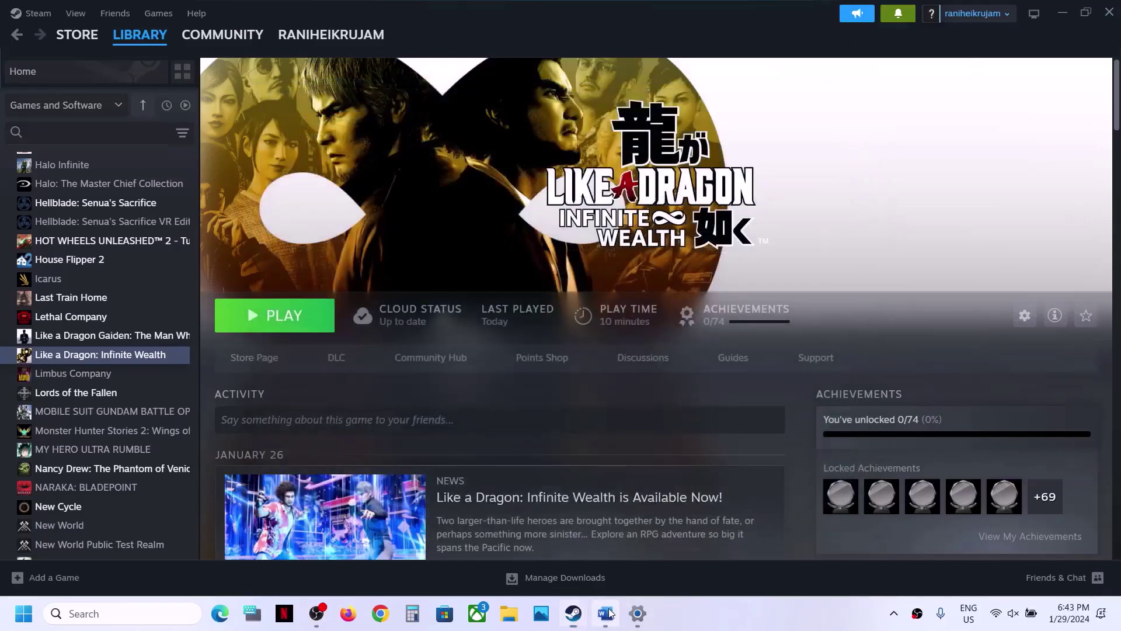
Step: Switch to the Word document and highlight "Allow the game to Antivirus program" in Step 7
{"action": "left_click", "coordinate": [606, 613]}
{"action": "scroll", "coordinate": [538, 373], "scroll_direction": "down", "scroll_amount": 5}
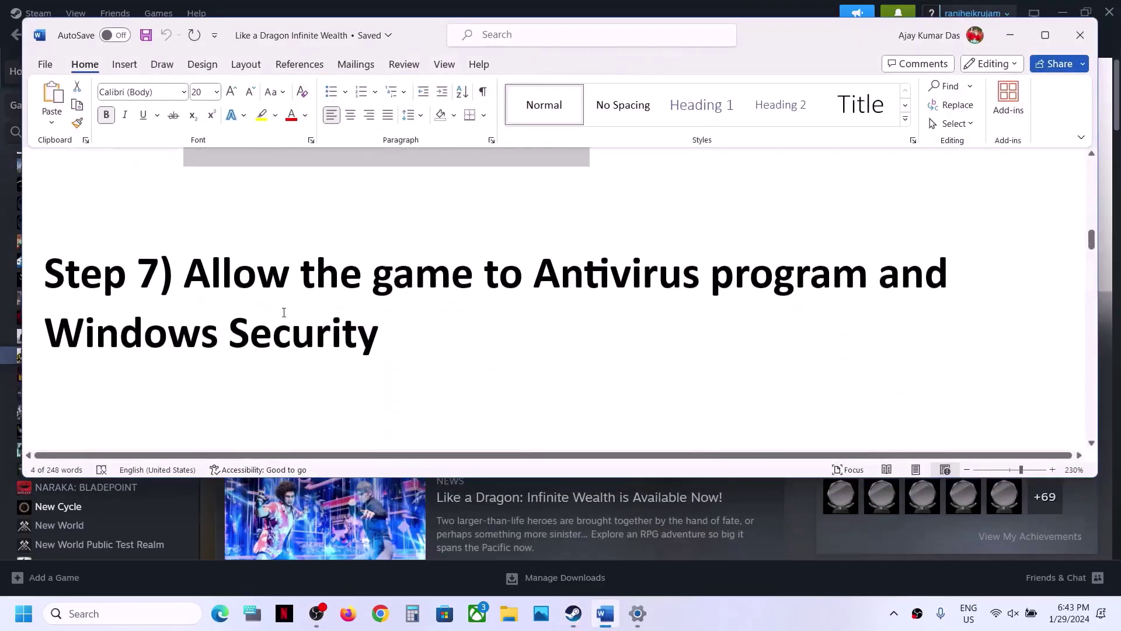
{"action": "left_click_drag", "start_coordinate": [242, 273], "coordinate": [601, 281]}
{"action": "left_click_drag", "start_coordinate": [676, 283], "coordinate": [874, 279]}
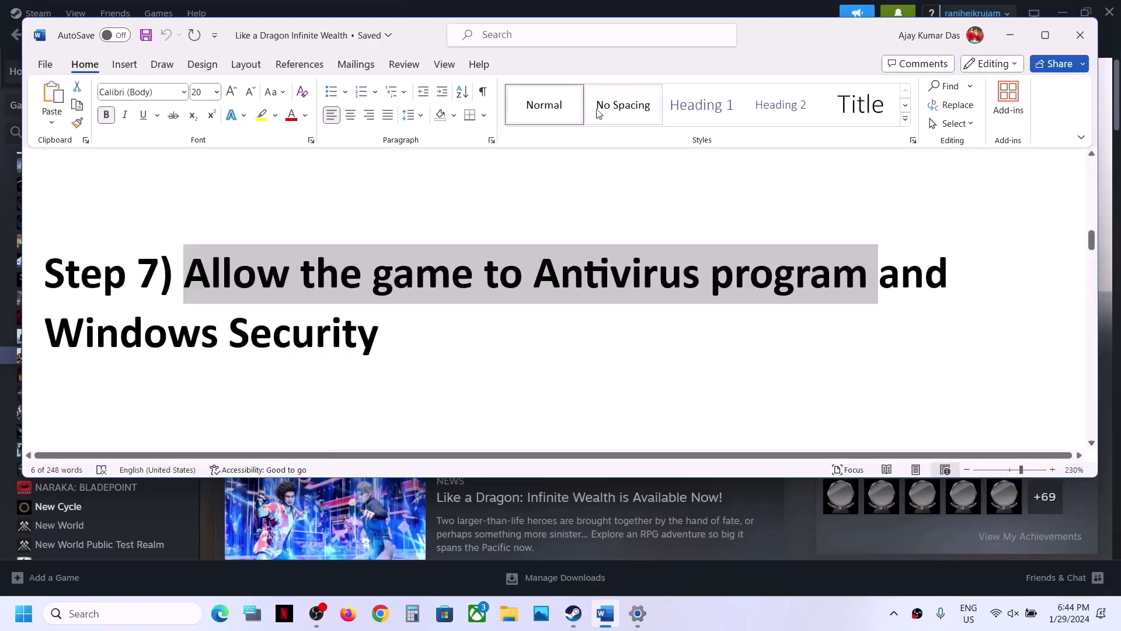
Step: Switch to Settings, open Windows Security's Virus & threat protection, and open Allow an app through Controlled folder access under Ransomware protection
{"action": "key", "text": "alt+Tab"}
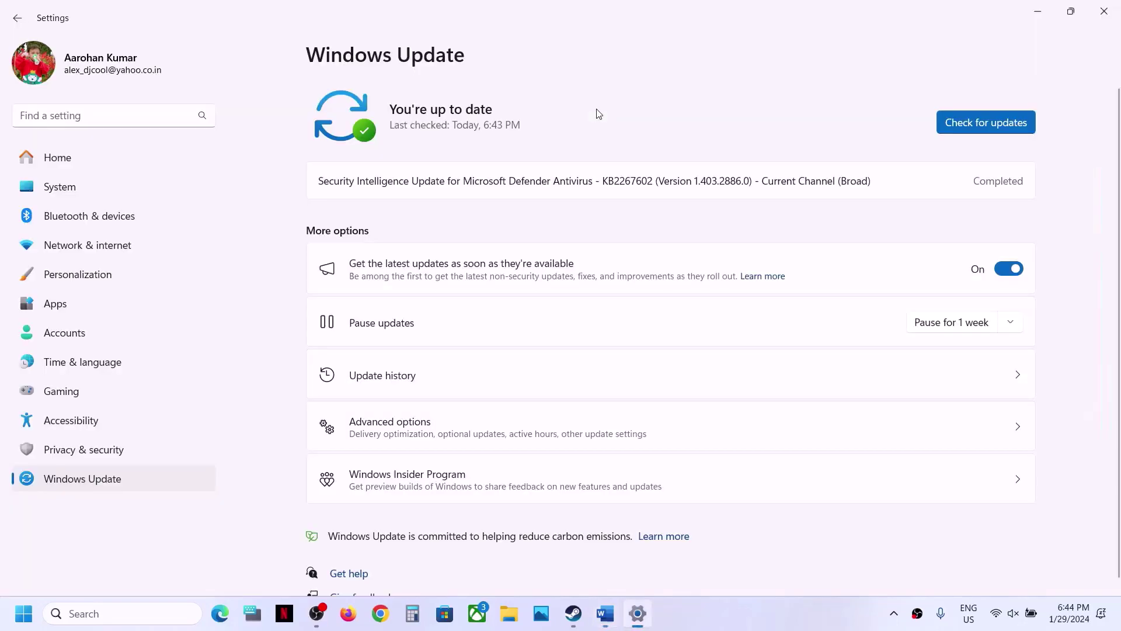
{"action": "left_click", "coordinate": [75, 453]}
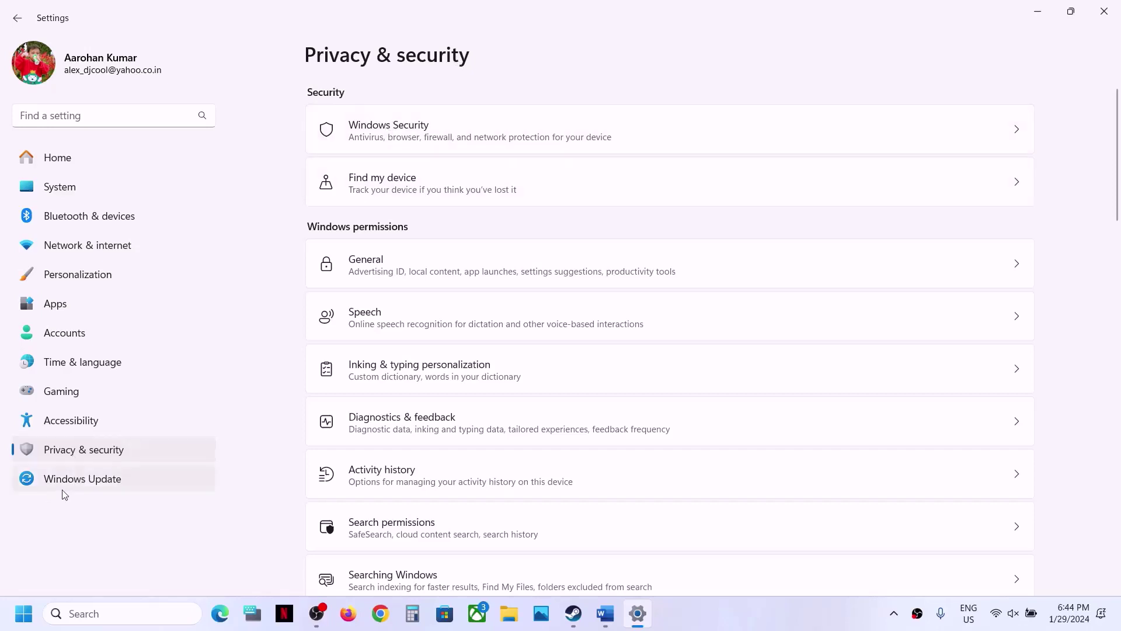
{"action": "left_click", "coordinate": [412, 144]}
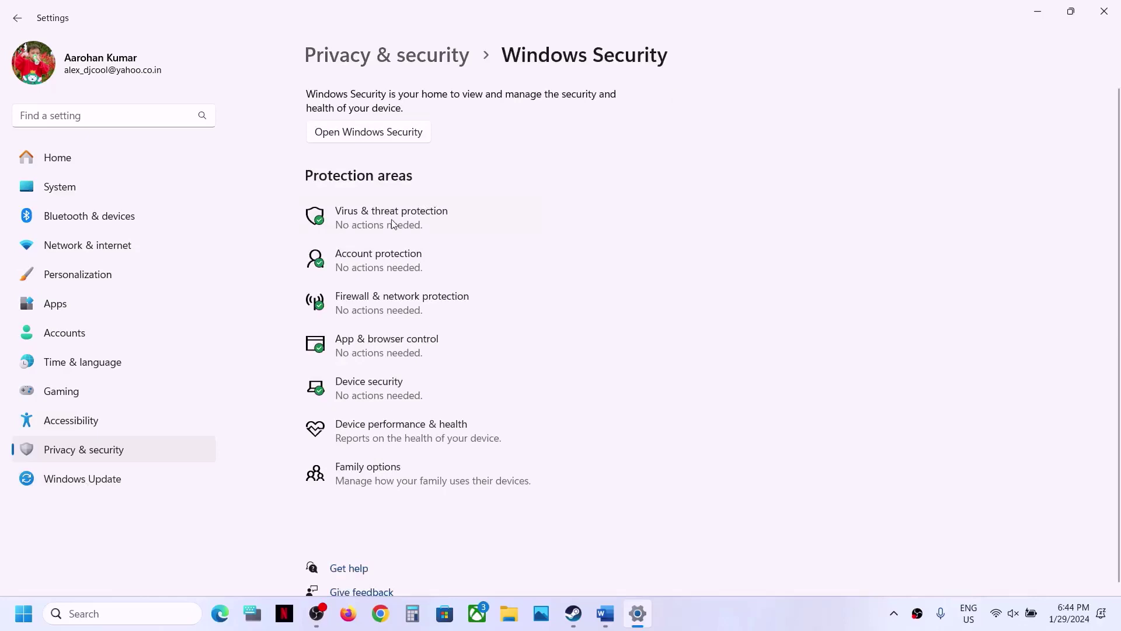
{"action": "left_click", "coordinate": [407, 222]}
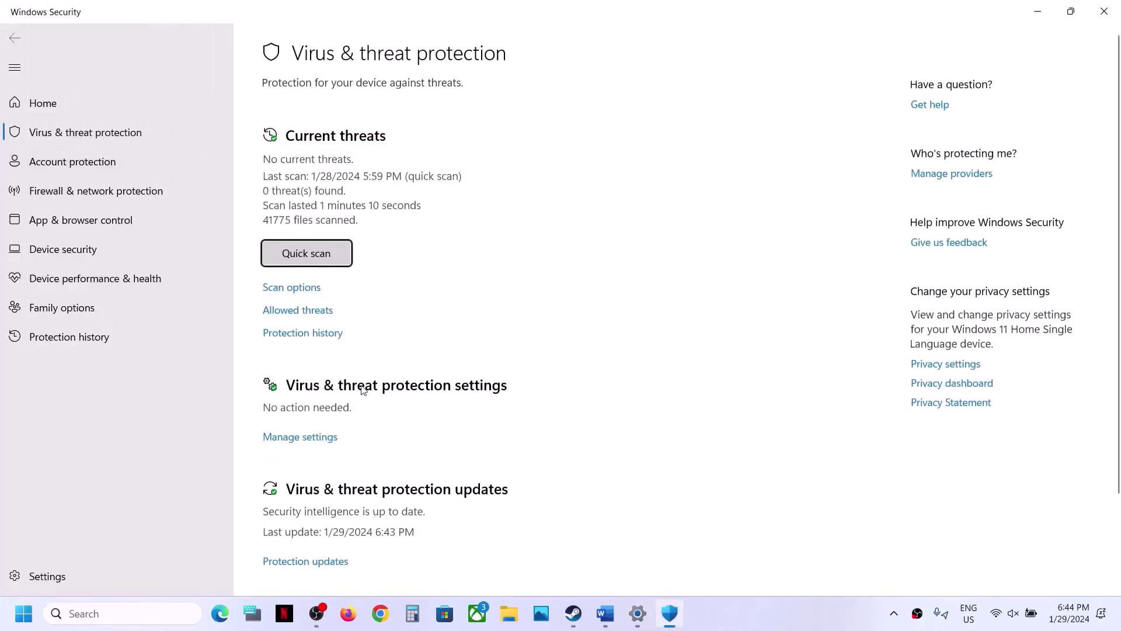
{"action": "scroll", "coordinate": [363, 390], "scroll_direction": "down", "scroll_amount": 2}
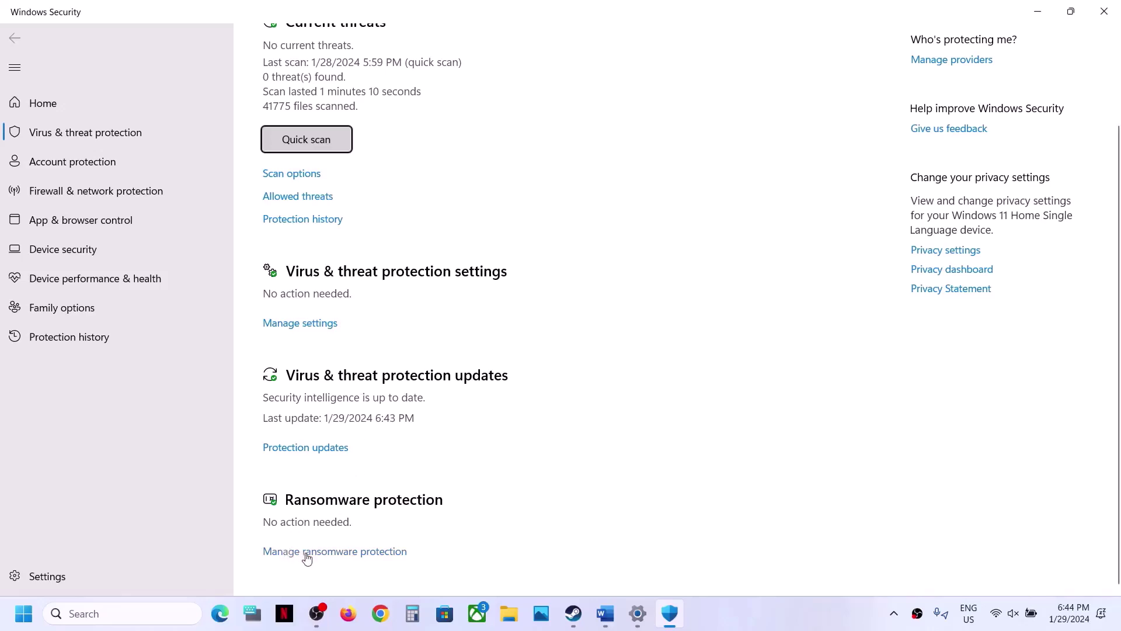
{"action": "left_click", "coordinate": [352, 552]}
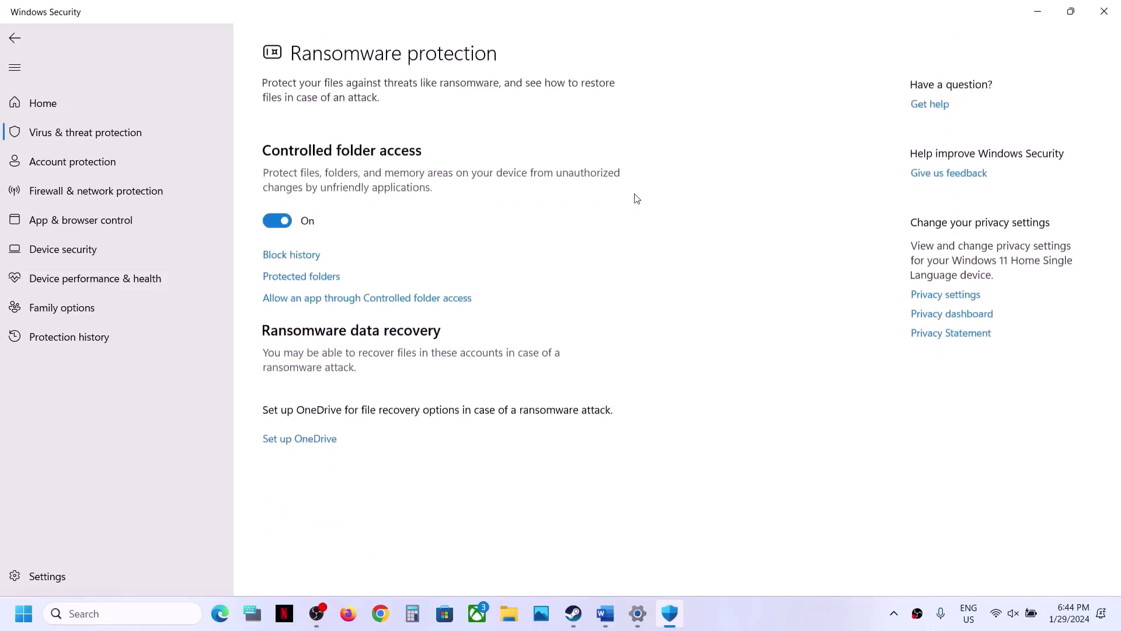
{"action": "left_click", "coordinate": [353, 299]}
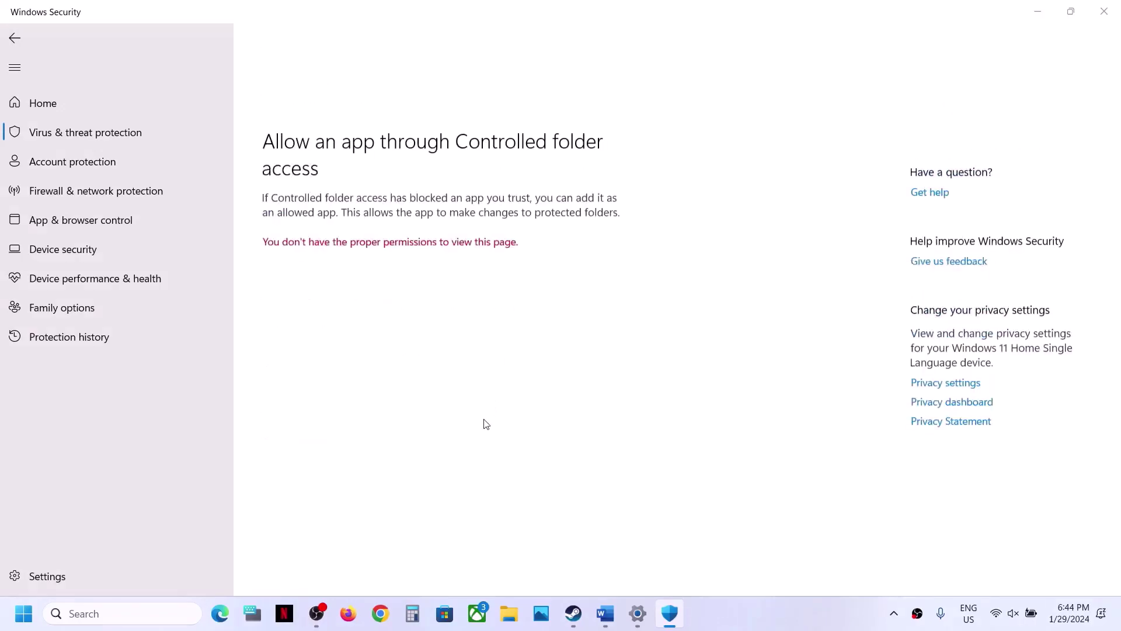
Step: Add likeadragon8 from the LikeADragon8\runtime\media folder in Steam's common folder as an allowed app for Controlled folder access
{"action": "scroll", "coordinate": [487, 423], "scroll_direction": "down", "scroll_amount": 3}
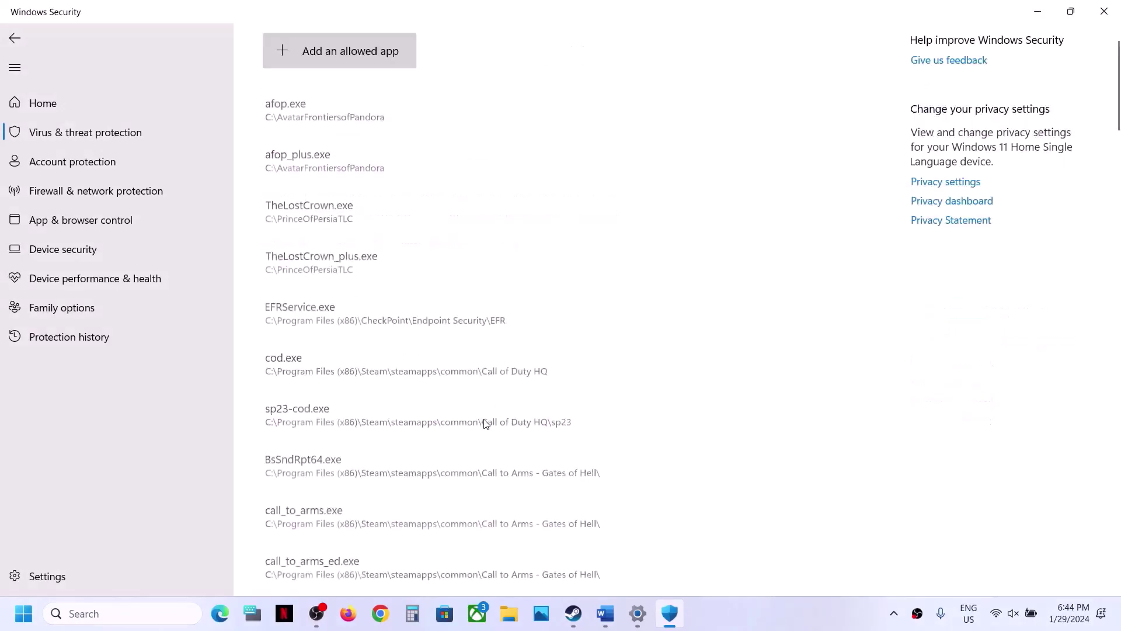
{"action": "left_click", "coordinate": [373, 57]}
{"action": "left_click", "coordinate": [347, 111]}
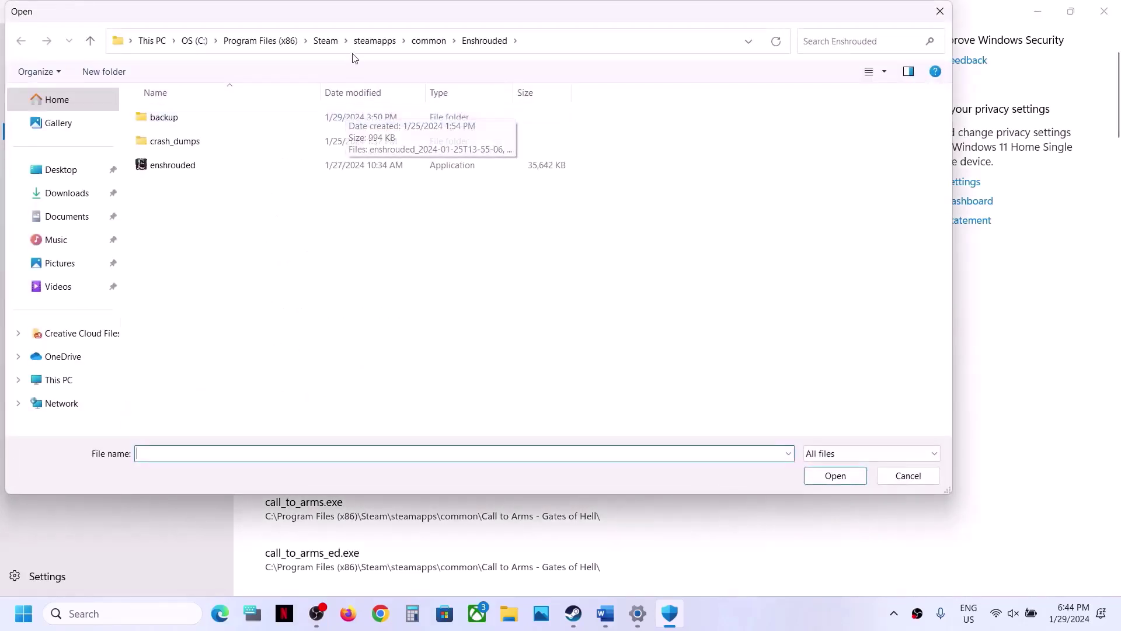
{"action": "left_click", "coordinate": [429, 41]}
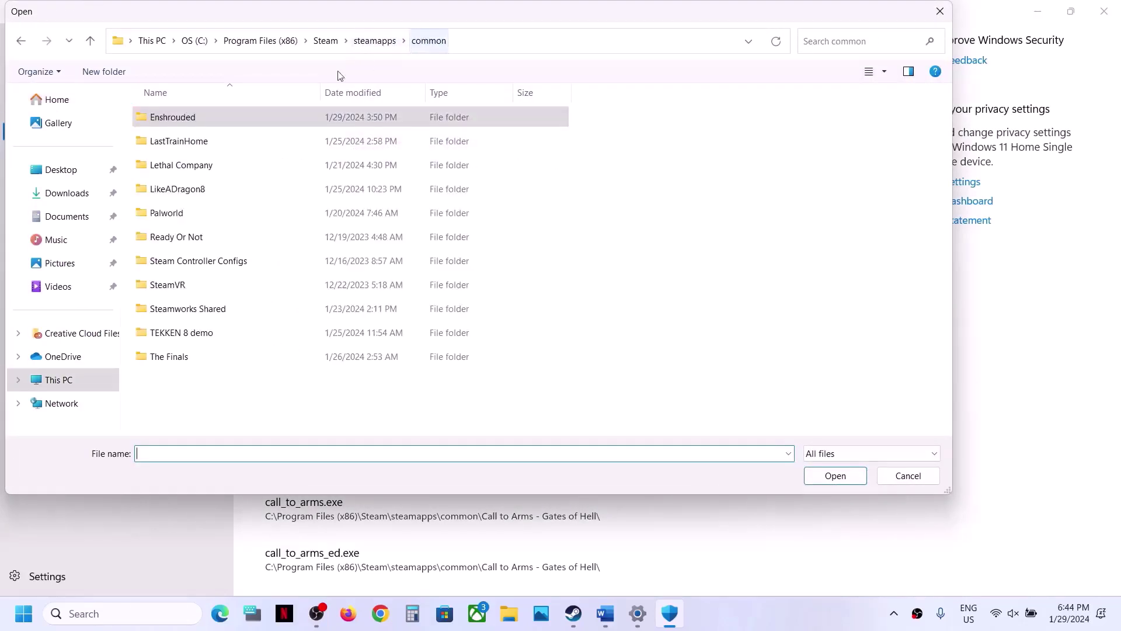
{"action": "double_click", "coordinate": [203, 190]}
{"action": "left_click", "coordinate": [193, 125]}
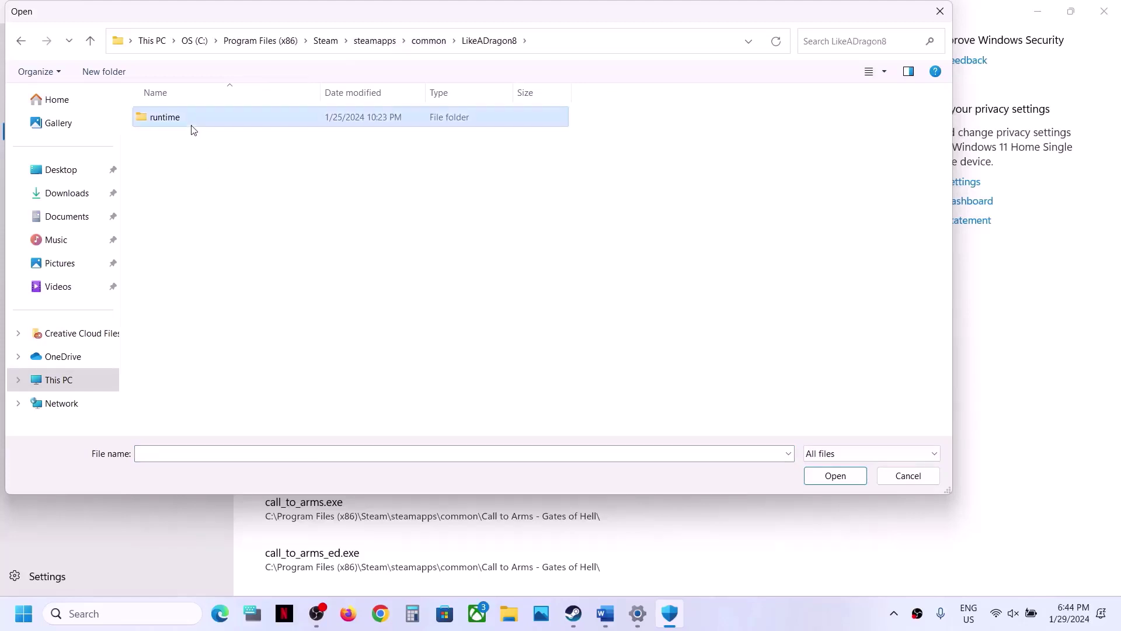
{"action": "double_click", "coordinate": [193, 125]}
{"action": "double_click", "coordinate": [196, 124]}
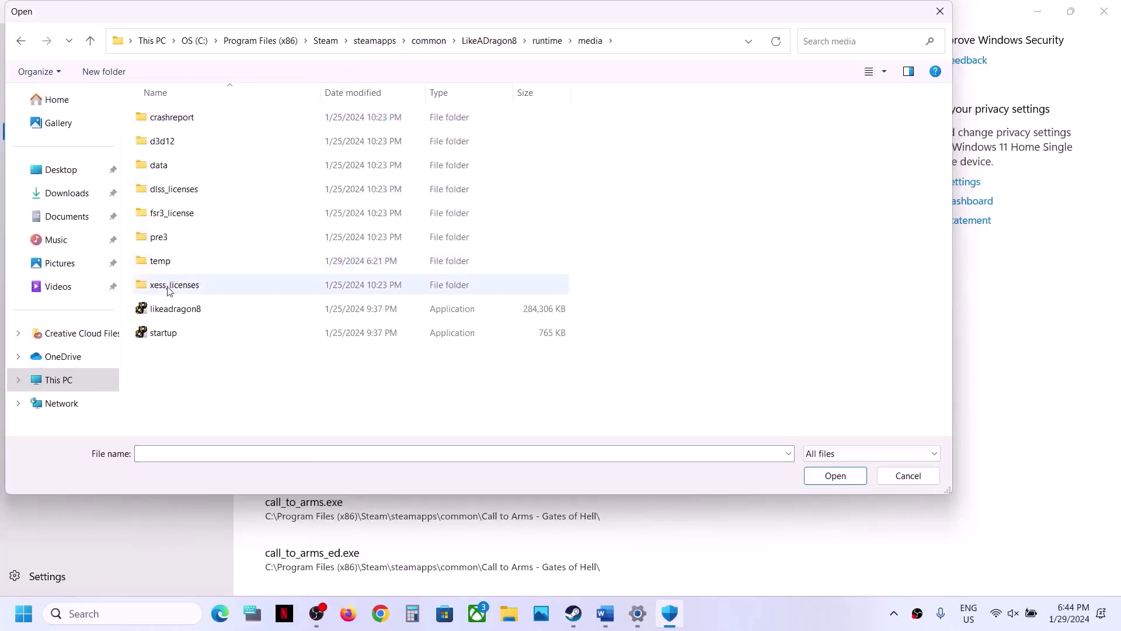
{"action": "left_click", "coordinate": [167, 309]}
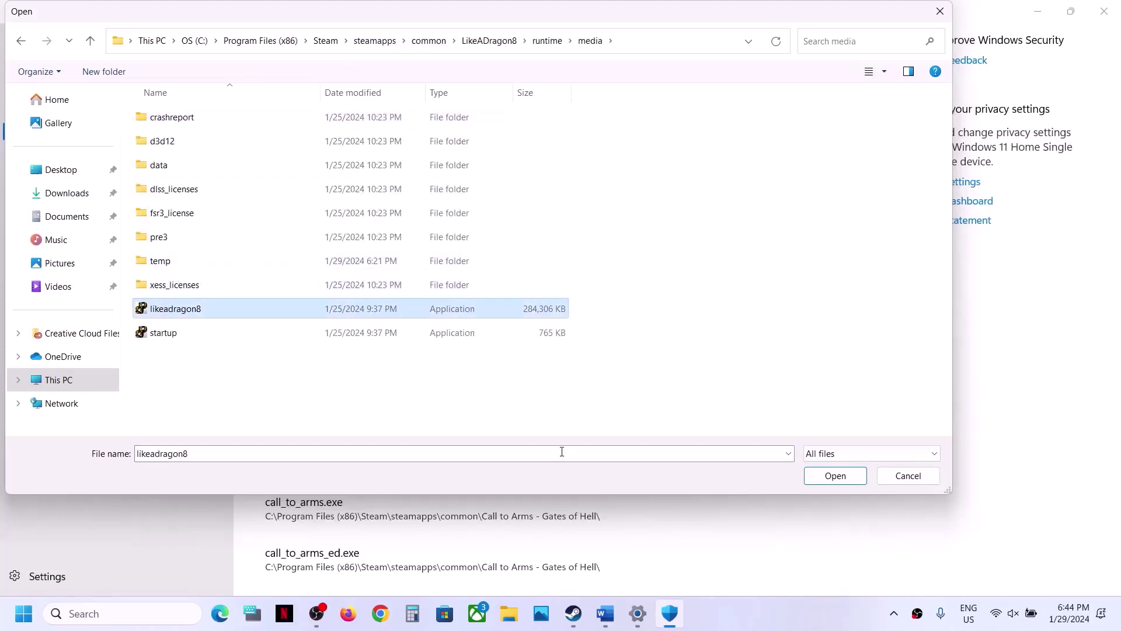
{"action": "left_click", "coordinate": [836, 475]}
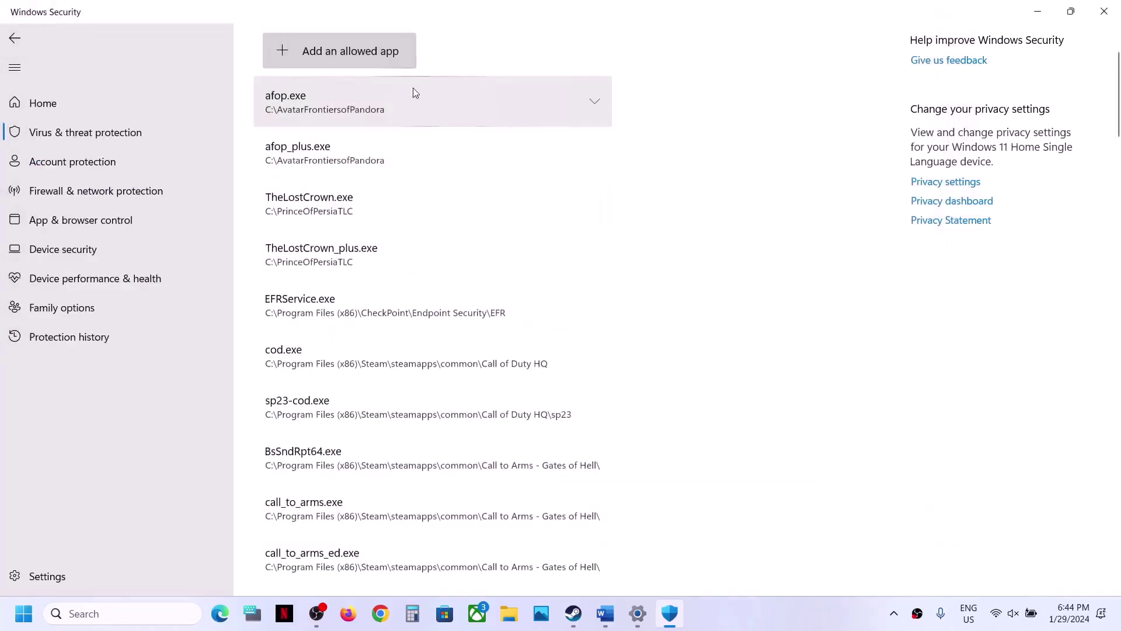
Step: Add the startup application from the same media folder as another allowed app for Controlled folder access
{"action": "left_click", "coordinate": [365, 64]}
{"action": "left_click", "coordinate": [358, 102]}
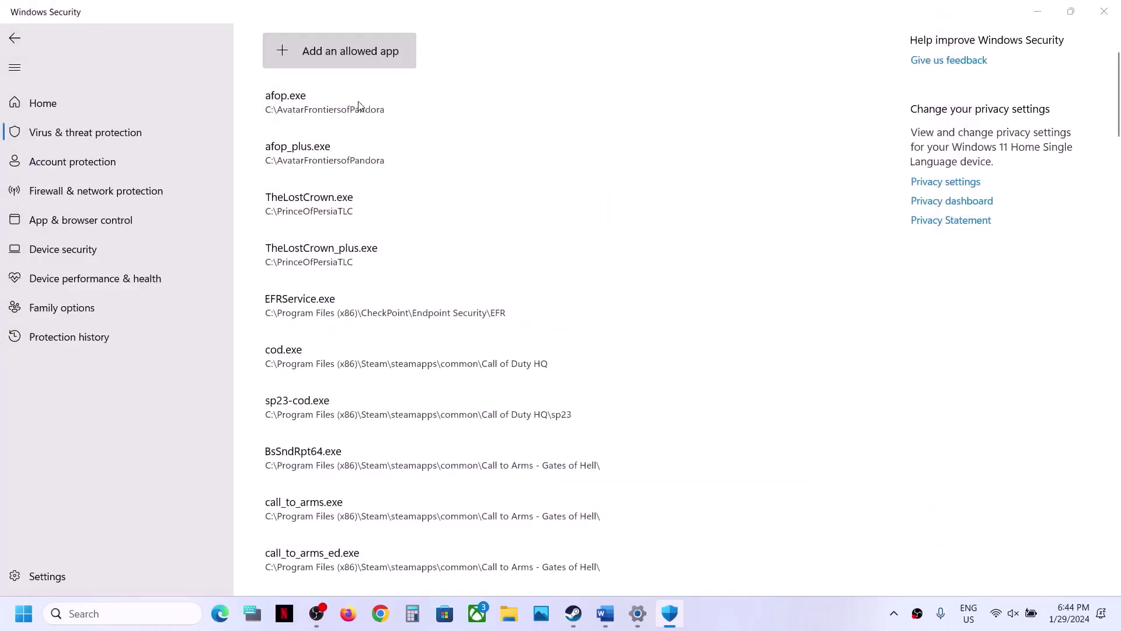
{"action": "left_click", "coordinate": [196, 333]}
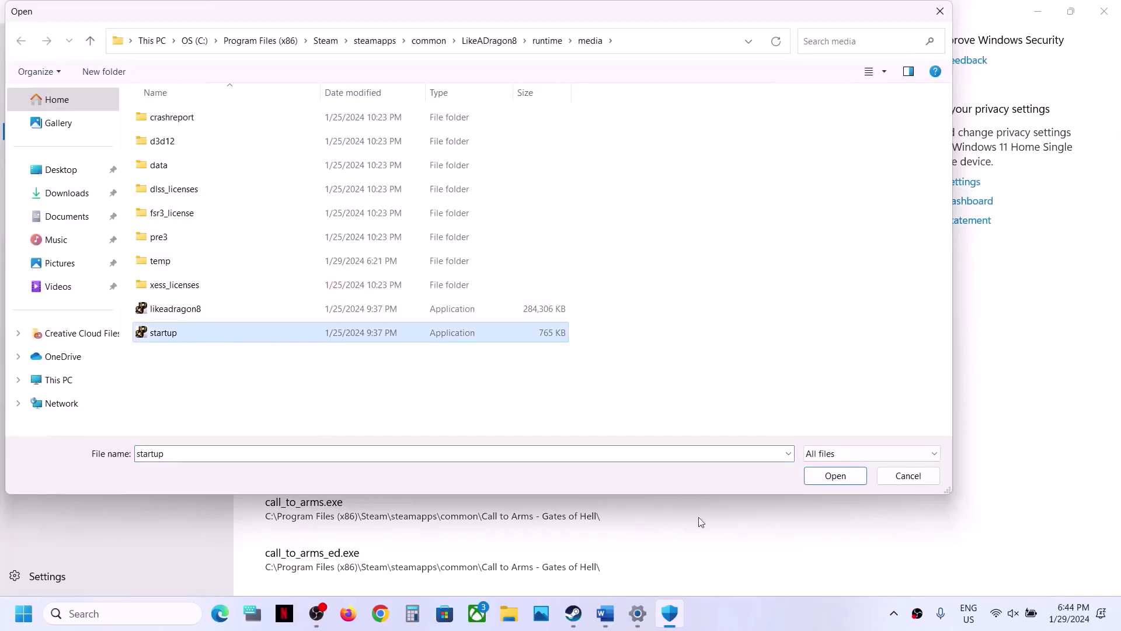
{"action": "left_click", "coordinate": [819, 476]}
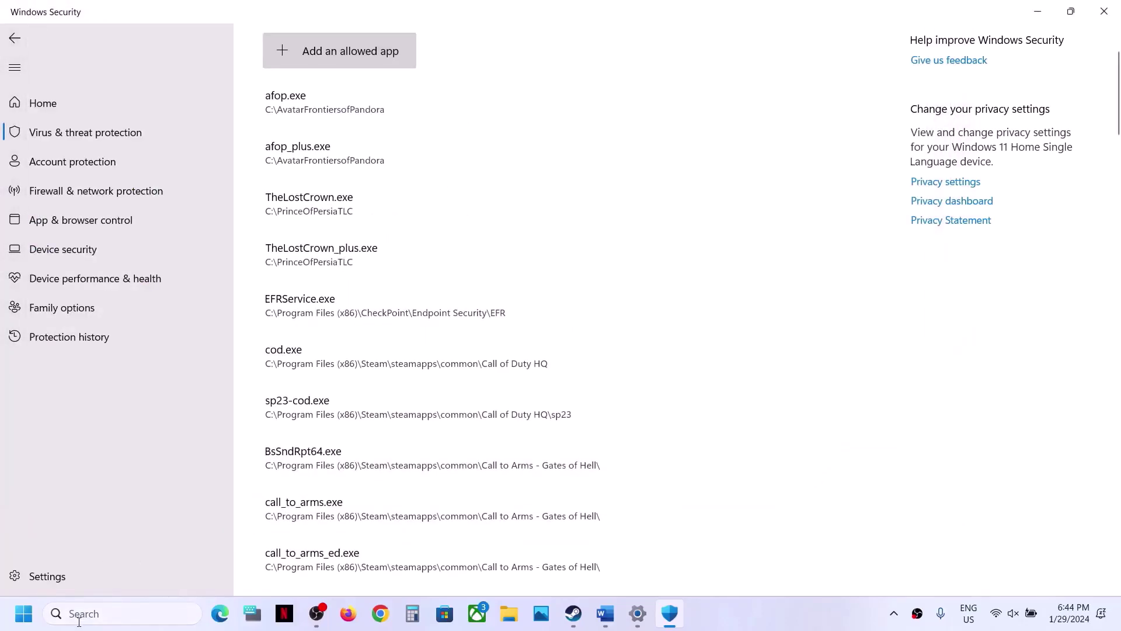
Step: Open Control Panel and go to the Windows Defender Firewall page for allowing an app or feature through the firewall
{"action": "left_click", "coordinate": [79, 622]}
{"action": "type", "text": "conr"}
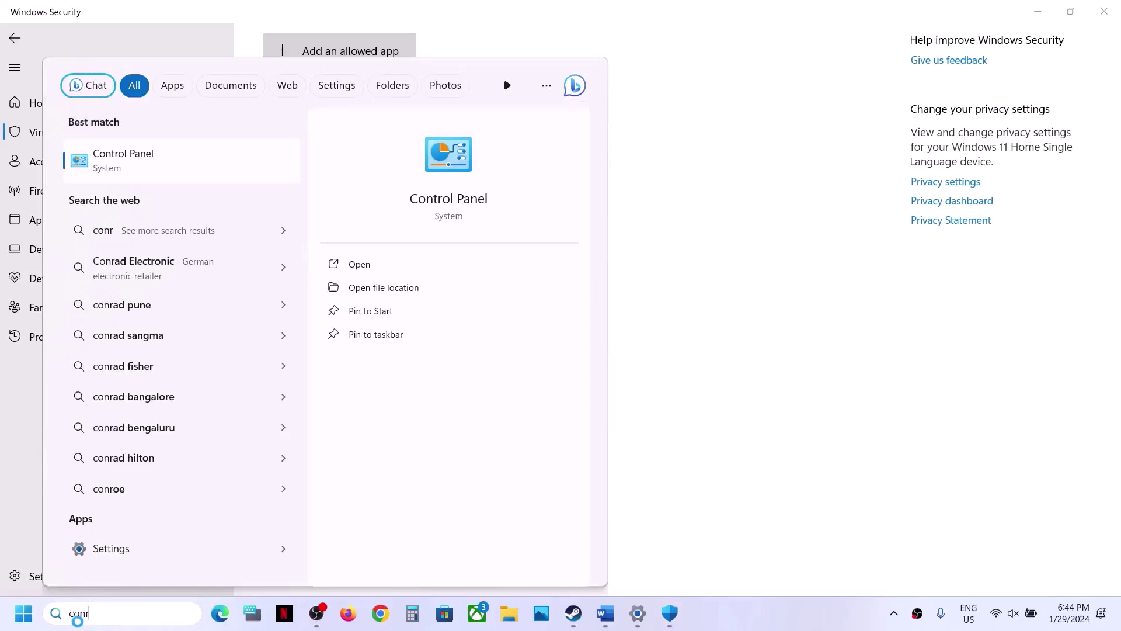
{"action": "key", "text": "BackSpace"}
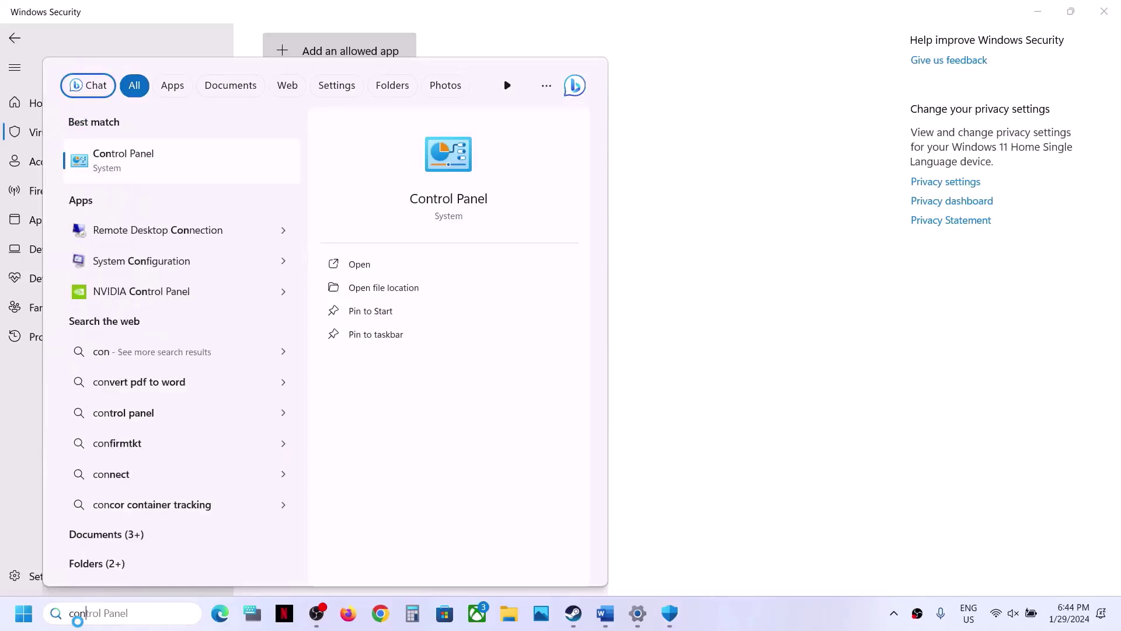
{"action": "type", "text": "trol Panel"}
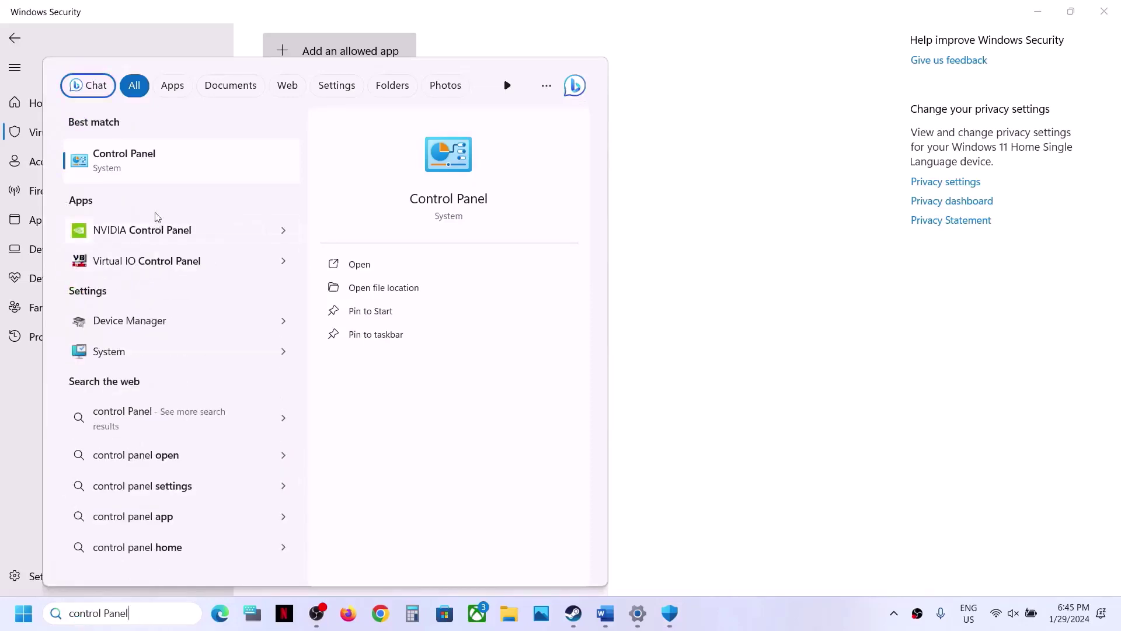
{"action": "left_click", "coordinate": [171, 156]}
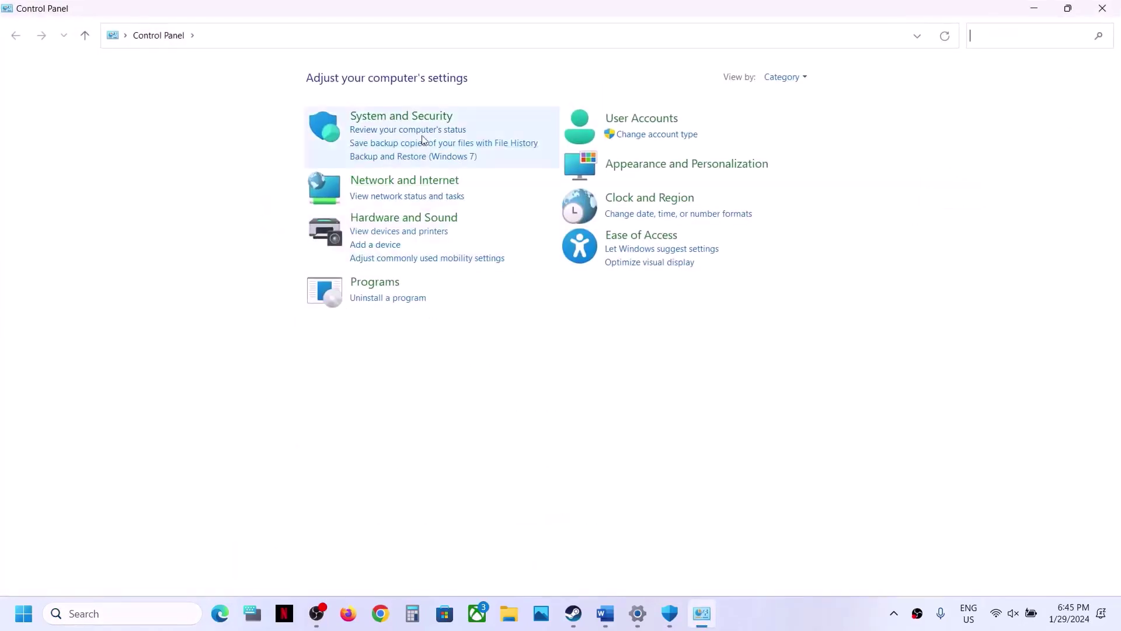
{"action": "left_click", "coordinate": [407, 115]}
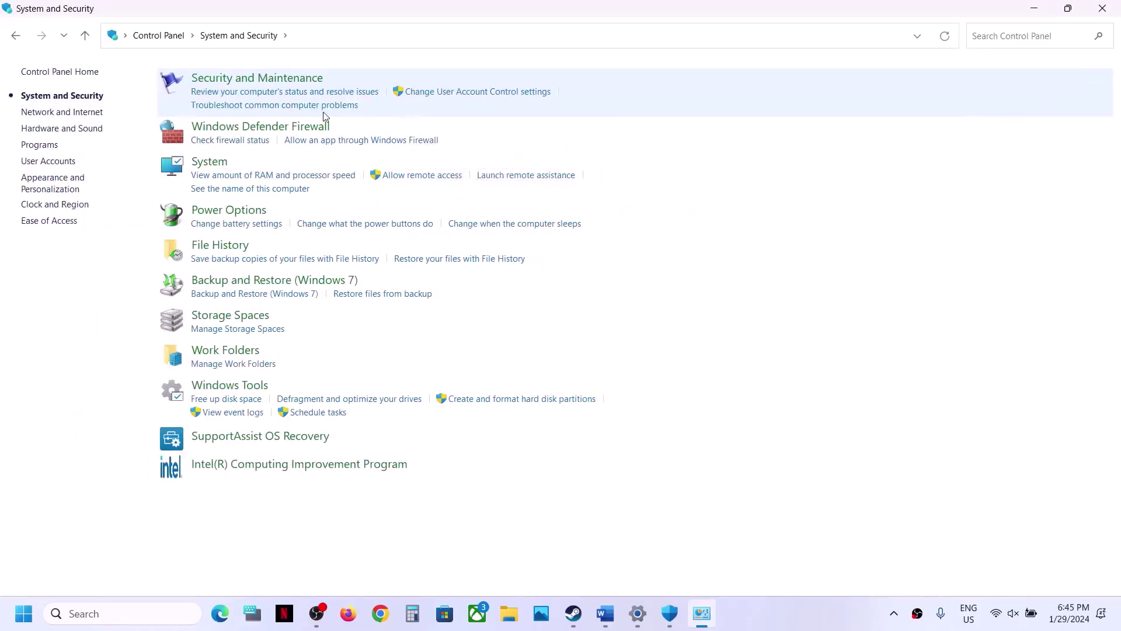
{"action": "left_click", "coordinate": [296, 129]}
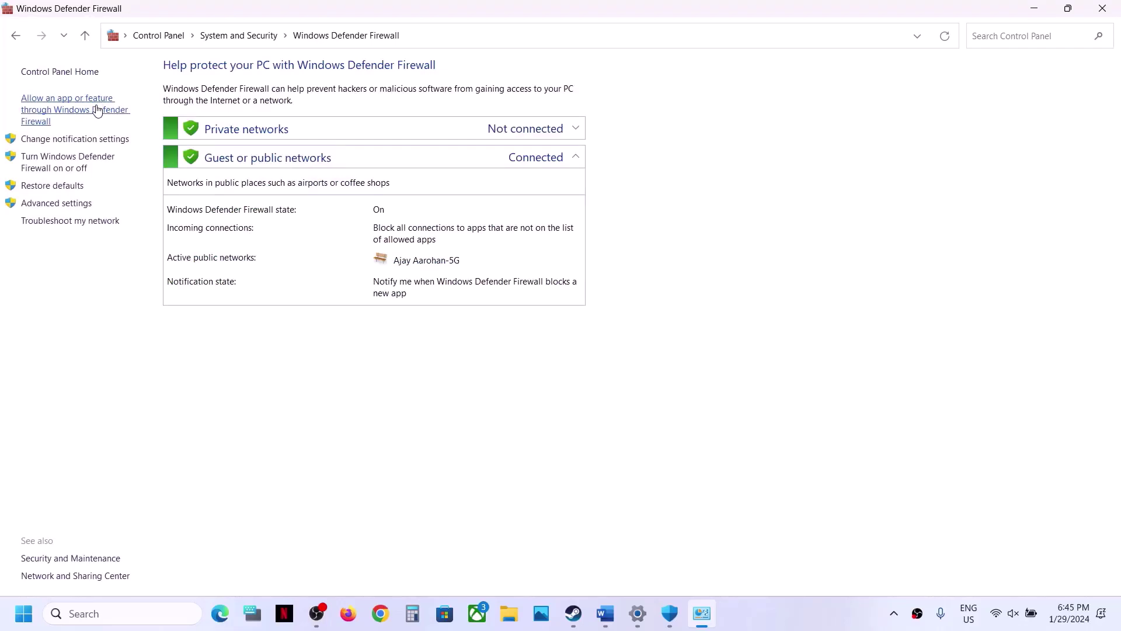
{"action": "left_click", "coordinate": [98, 111]}
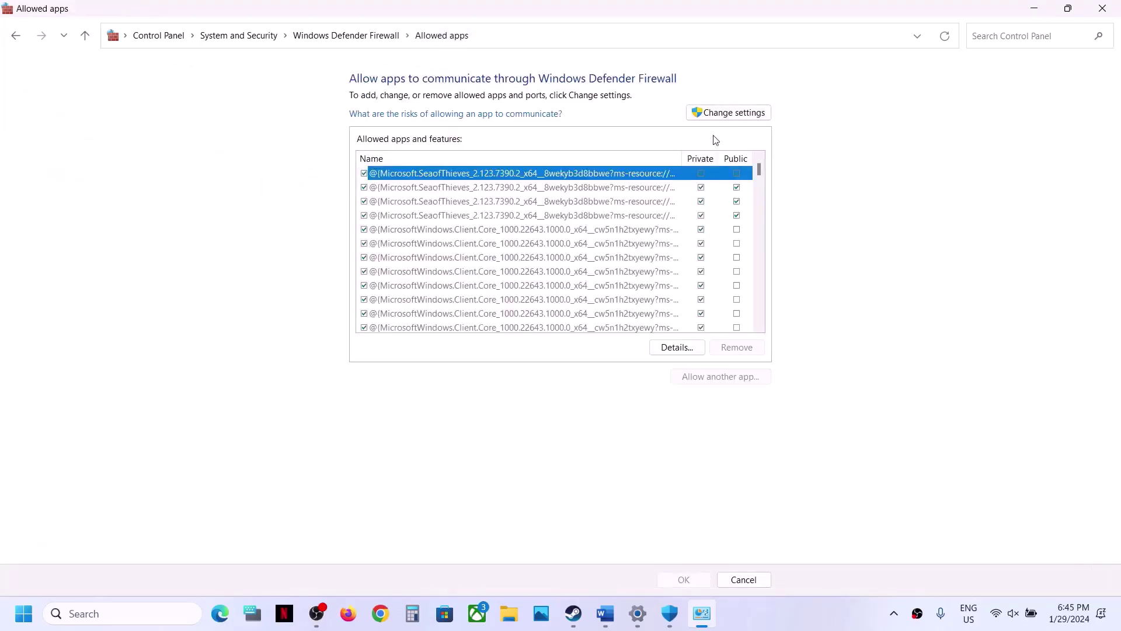
Step: Unlock the firewall's allowed apps list and add likeadragon8 from the LikeADragon8\runtime\media folder
{"action": "left_click", "coordinate": [751, 112]}
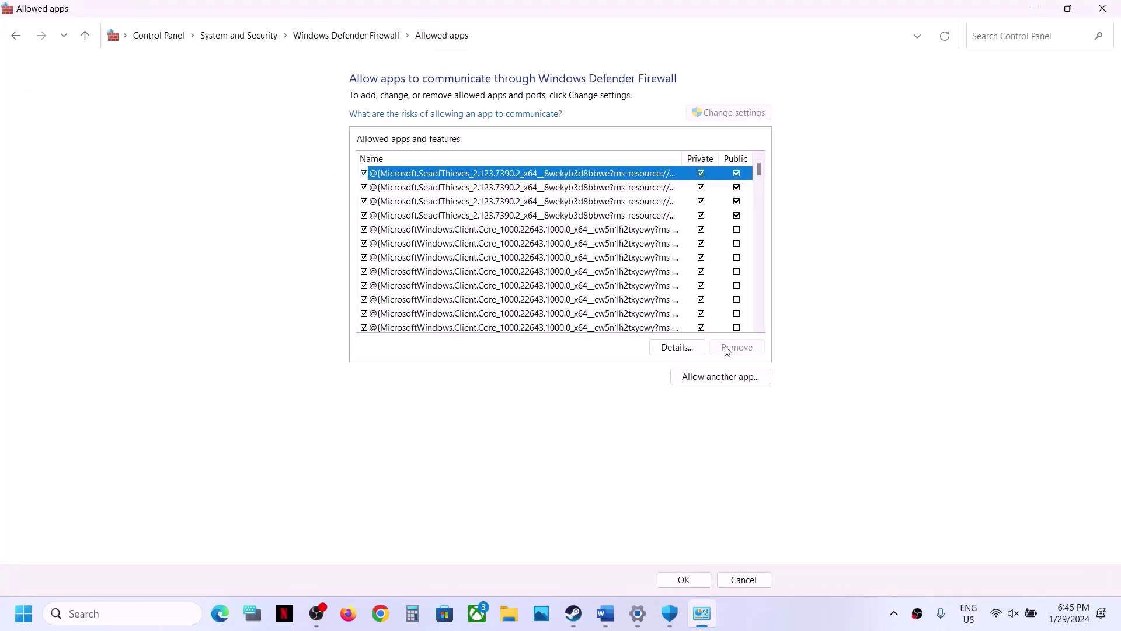
{"action": "left_click", "coordinate": [709, 376]}
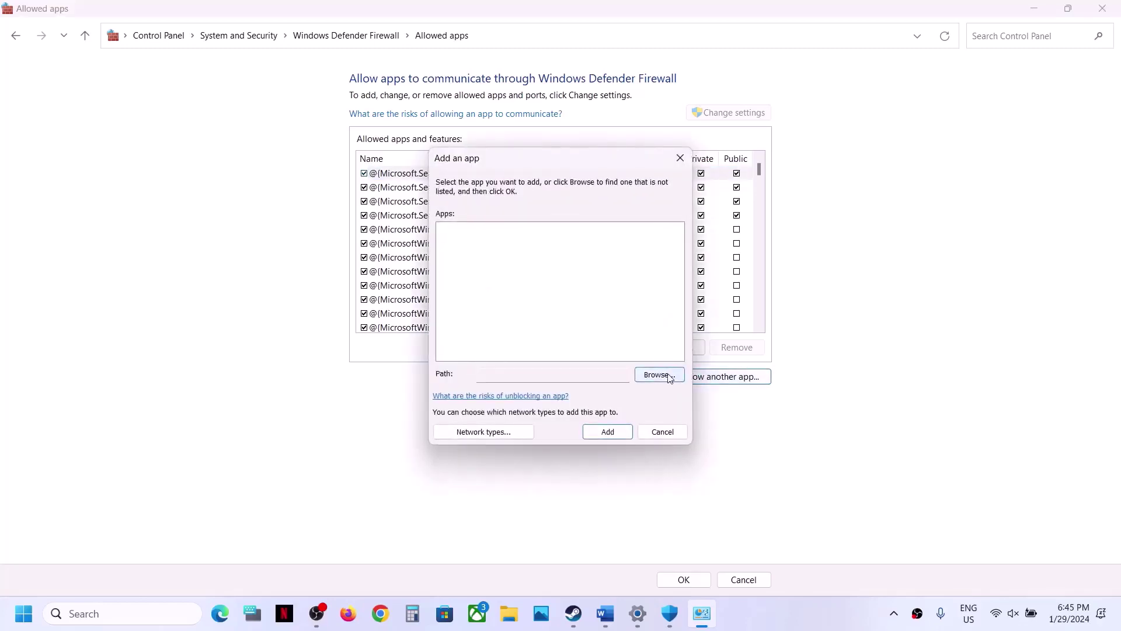
{"action": "left_click", "coordinate": [669, 376]}
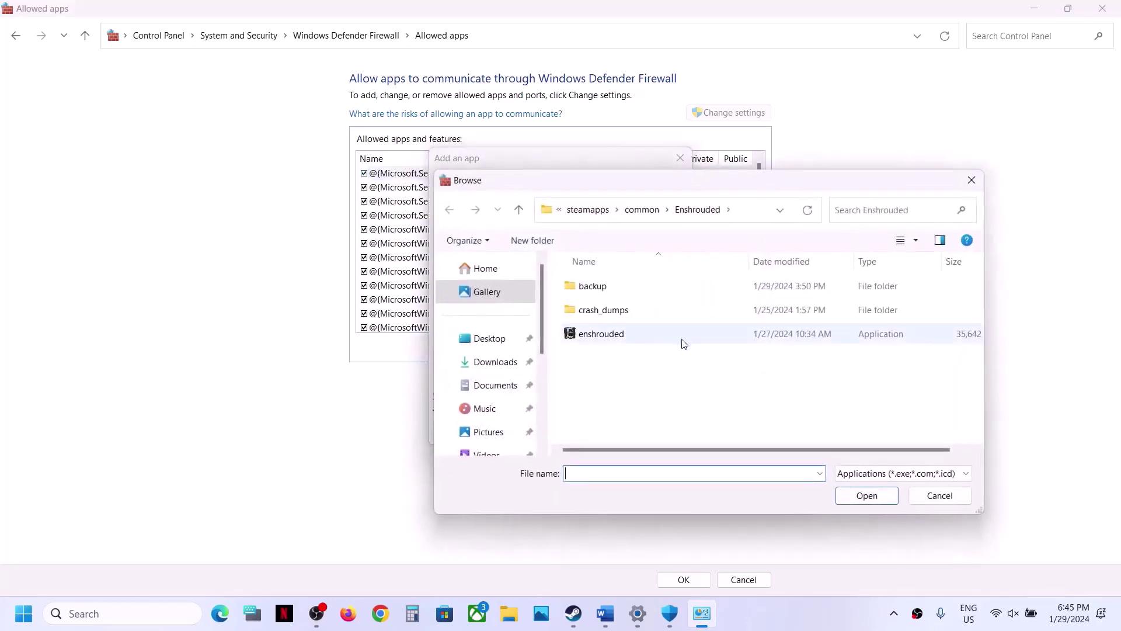
{"action": "left_click", "coordinate": [649, 211]}
{"action": "double_click", "coordinate": [613, 358]}
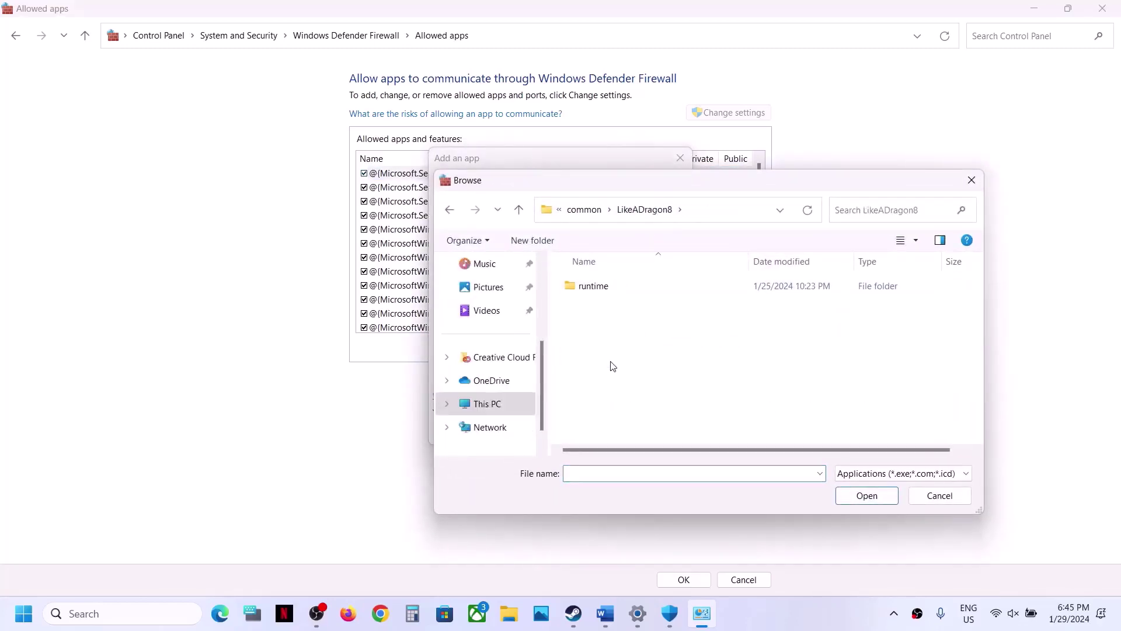
{"action": "double_click", "coordinate": [614, 286]}
{"action": "double_click", "coordinate": [611, 282]}
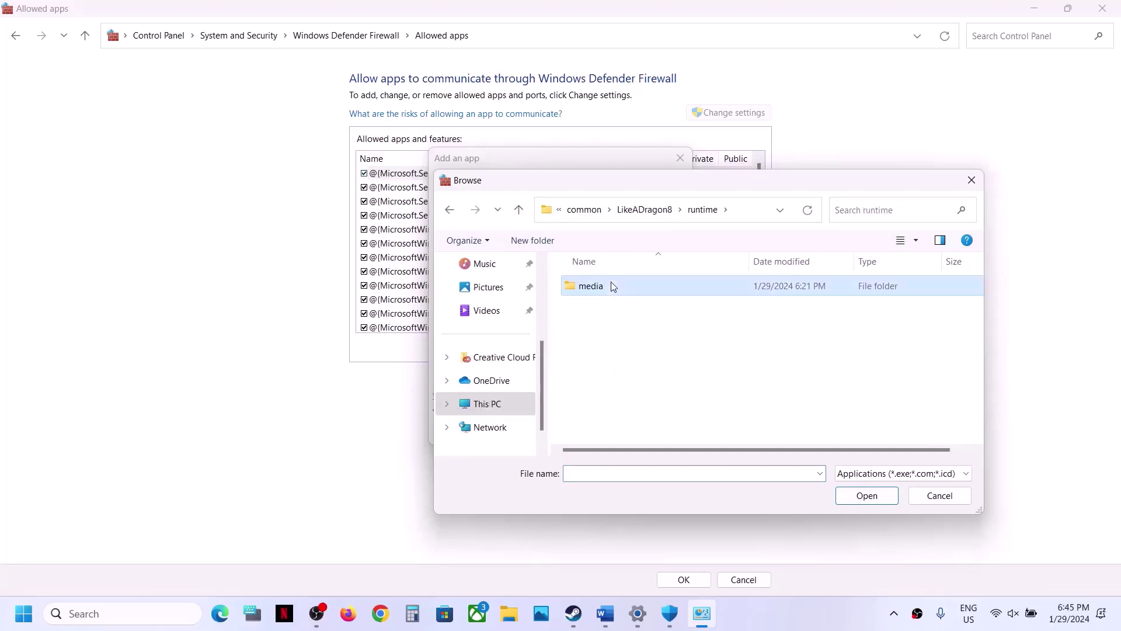
{"action": "scroll", "coordinate": [605, 380], "scroll_direction": "down", "scroll_amount": 1}
{"action": "left_click", "coordinate": [606, 412]}
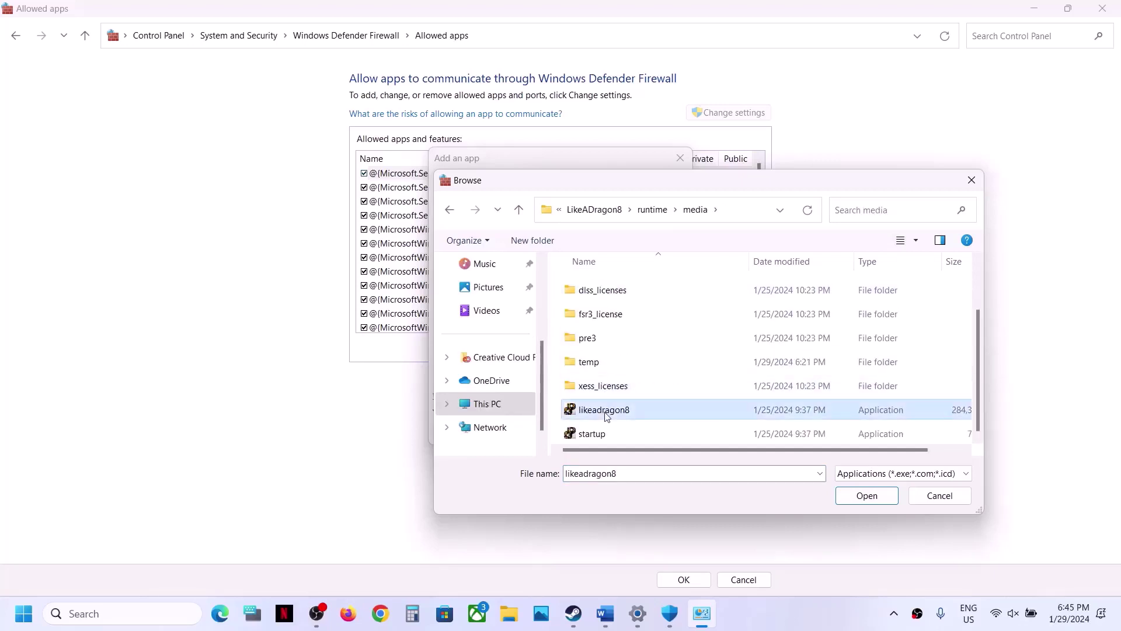
{"action": "left_click", "coordinate": [848, 496]}
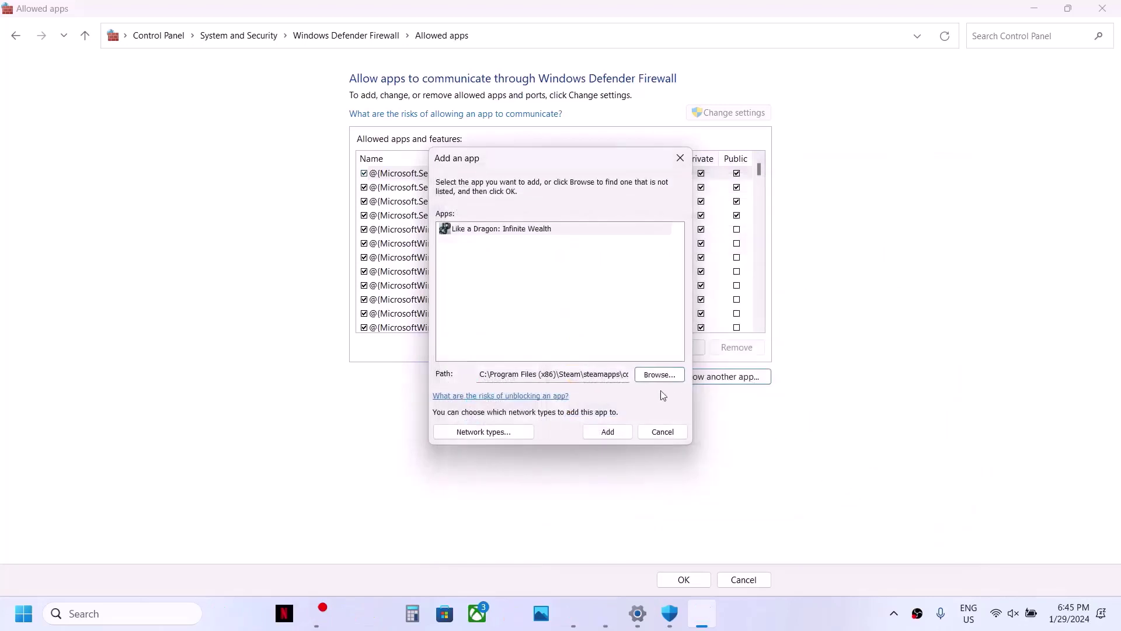
{"action": "left_click", "coordinate": [608, 431]}
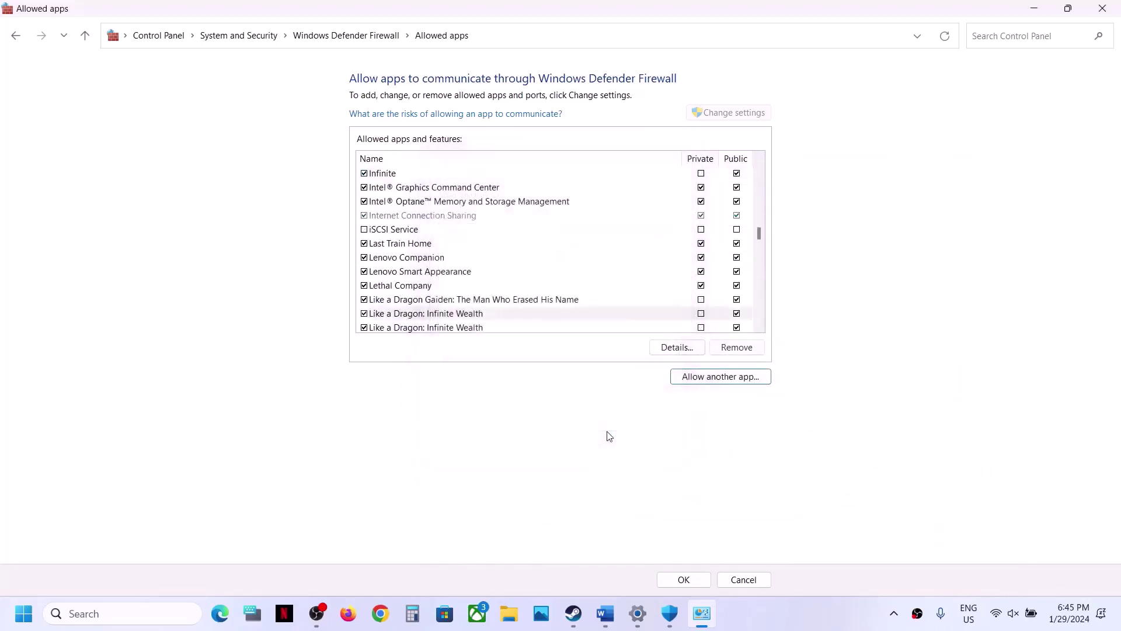
Step: Try to add the startup application from the media folder to the firewall's allowed apps, and close the Add an app dialog
{"action": "left_click", "coordinate": [722, 379]}
{"action": "left_click", "coordinate": [659, 372]}
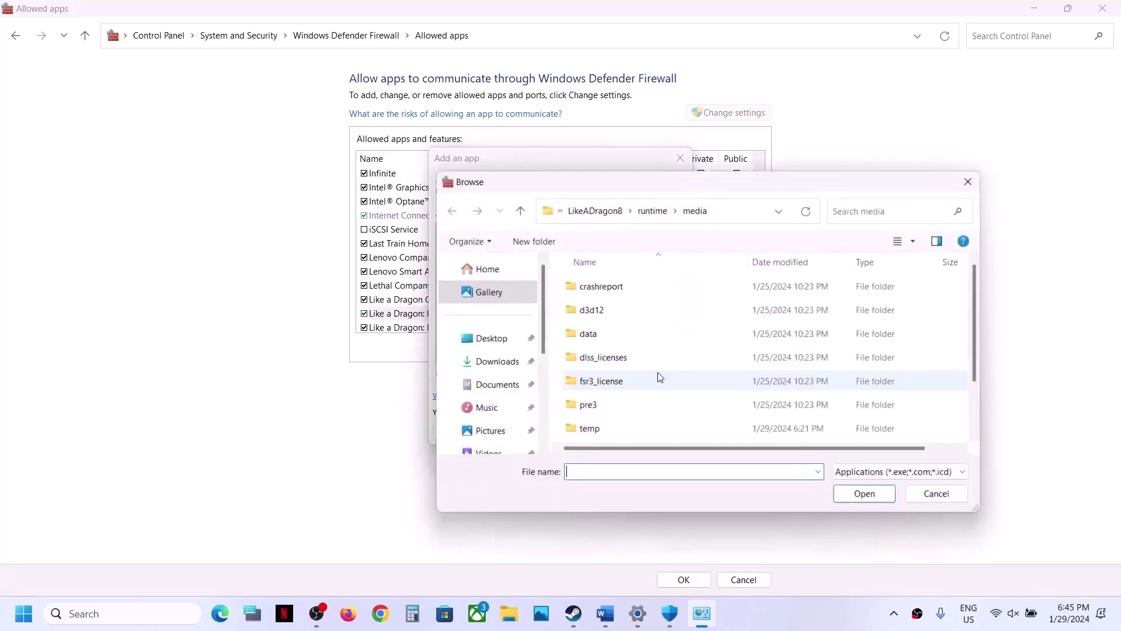
{"action": "scroll", "coordinate": [619, 409], "scroll_direction": "down", "scroll_amount": 1}
{"action": "left_click", "coordinate": [611, 432]}
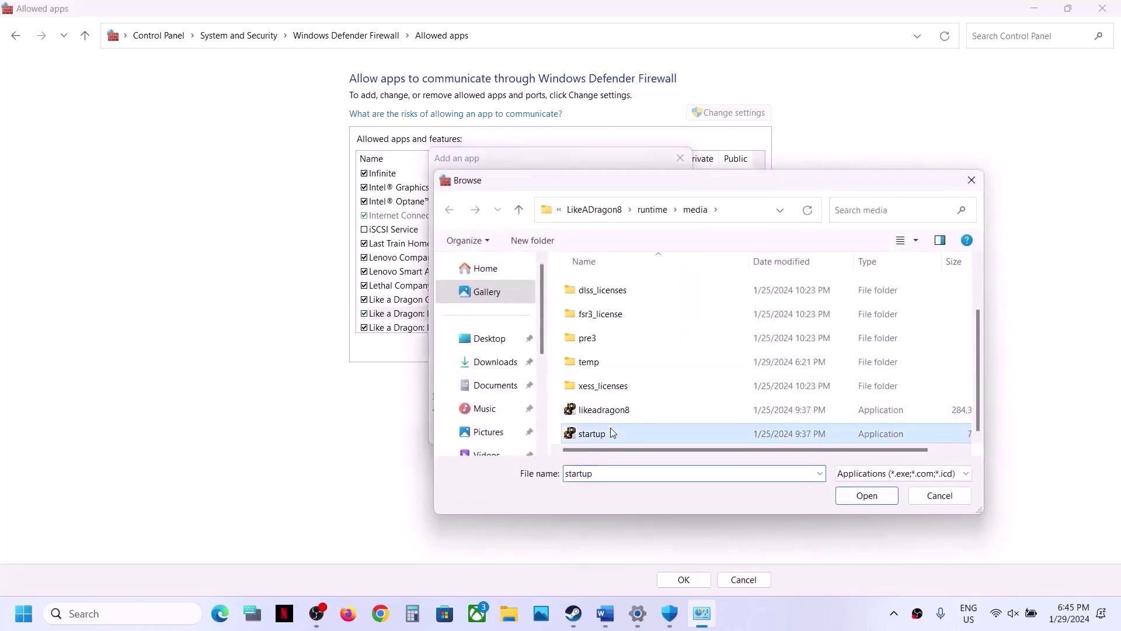
{"action": "left_click", "coordinate": [867, 496]}
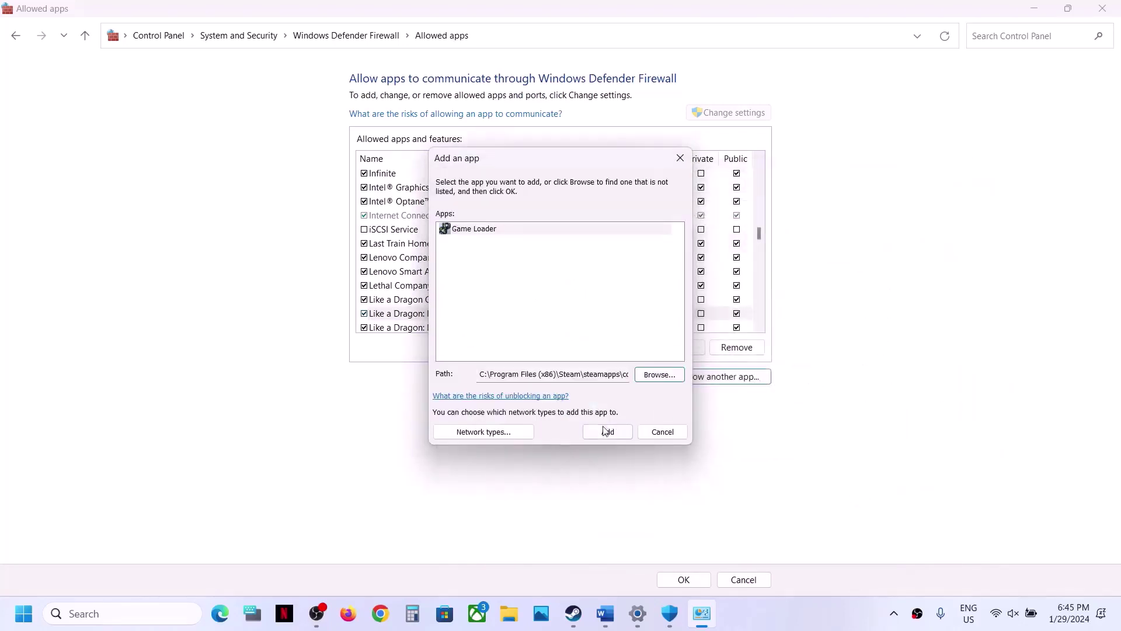
{"action": "left_click", "coordinate": [605, 431]}
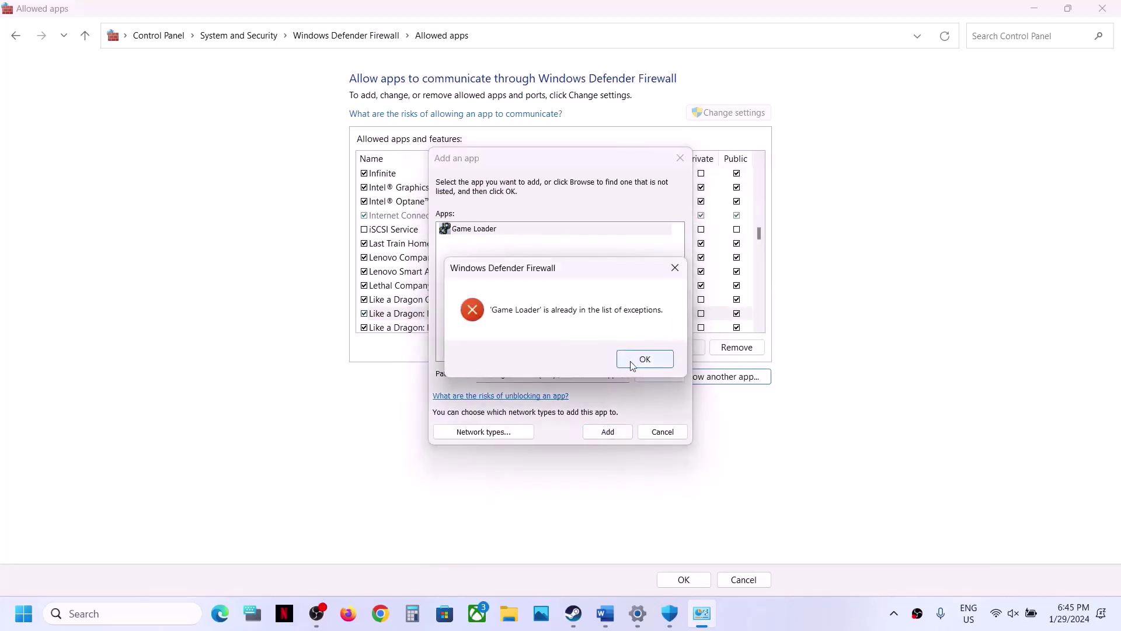
{"action": "left_click", "coordinate": [640, 362]}
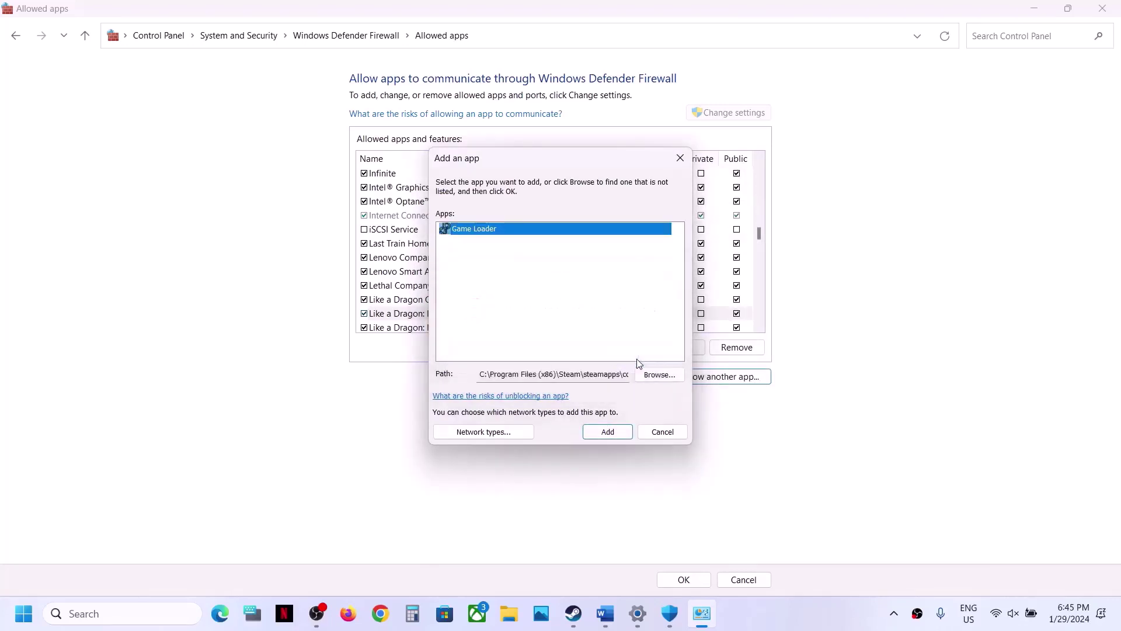
{"action": "left_click", "coordinate": [680, 157]}
Step: Confirm the firewall's allowed apps list and close the Control Panel, Windows Security and Settings windows
{"action": "left_click", "coordinate": [445, 326]}
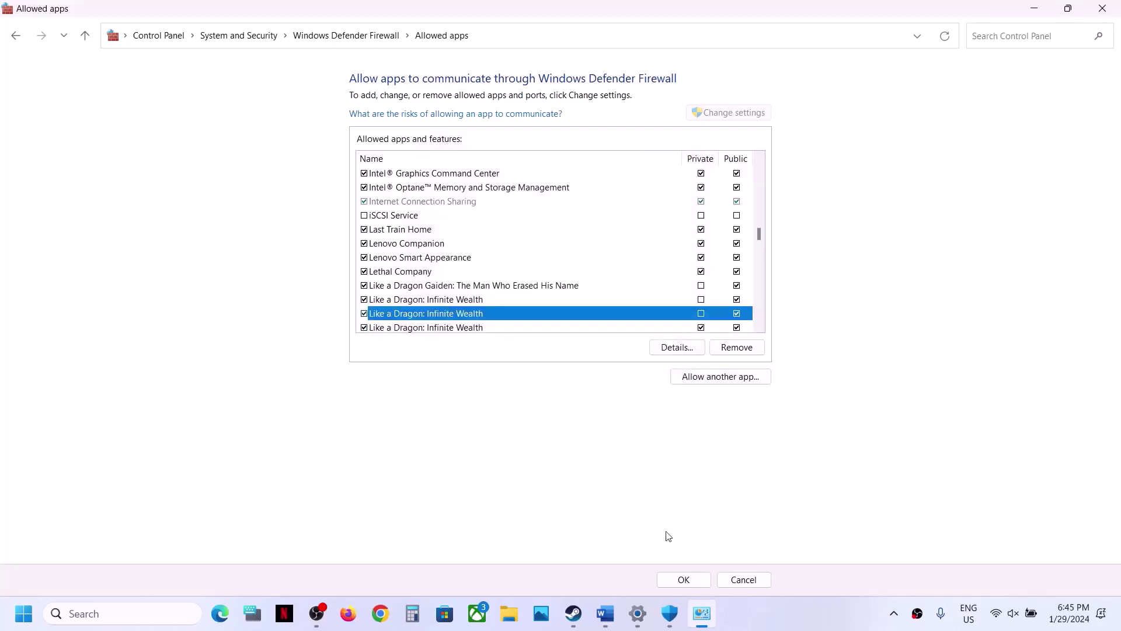
{"action": "left_click", "coordinate": [669, 581]}
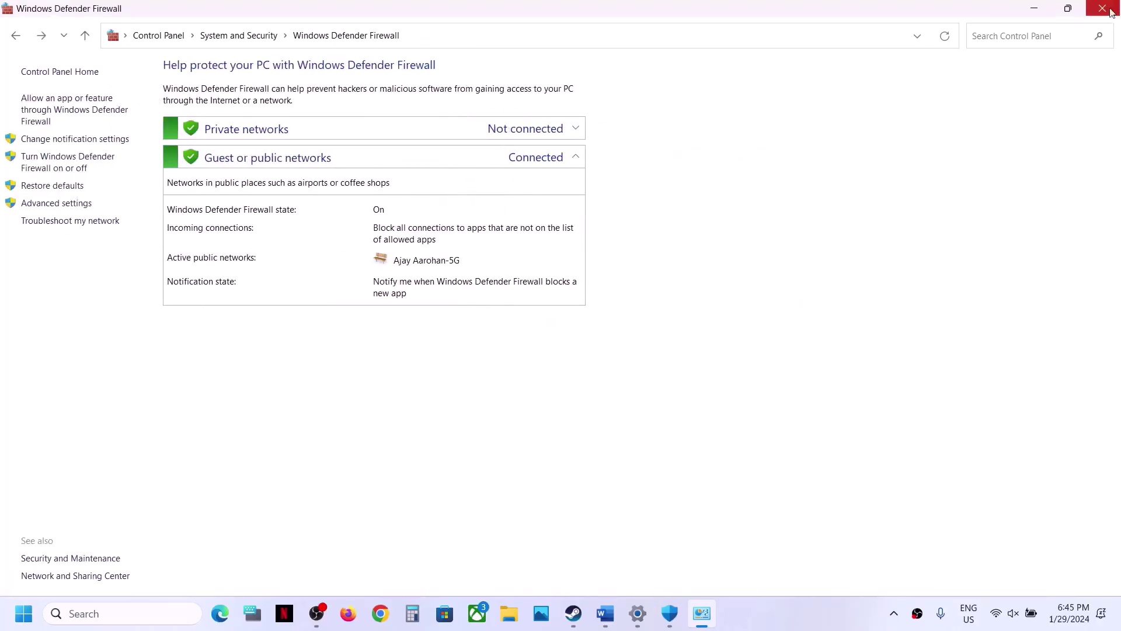
{"action": "left_click", "coordinate": [1109, 9]}
{"action": "left_click", "coordinate": [1109, 9]}
{"action": "left_click", "coordinate": [1110, 9]}
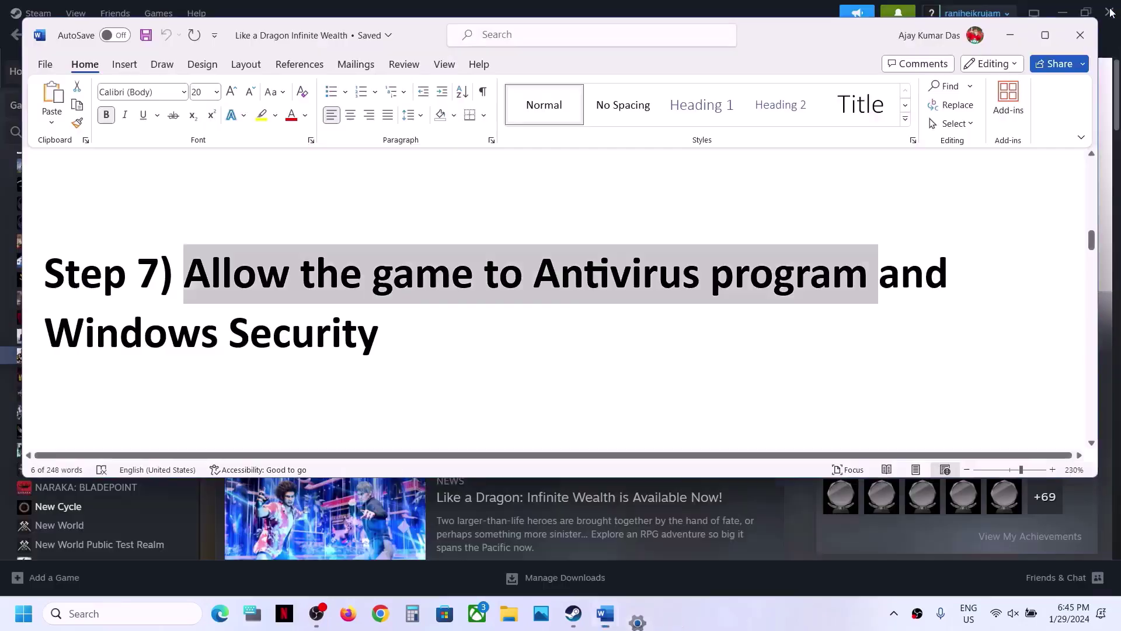
Step: Highlight "Delete the save game files" under Step 8 in the Word document
{"action": "scroll", "coordinate": [714, 331], "scroll_direction": "down", "scroll_amount": 3}
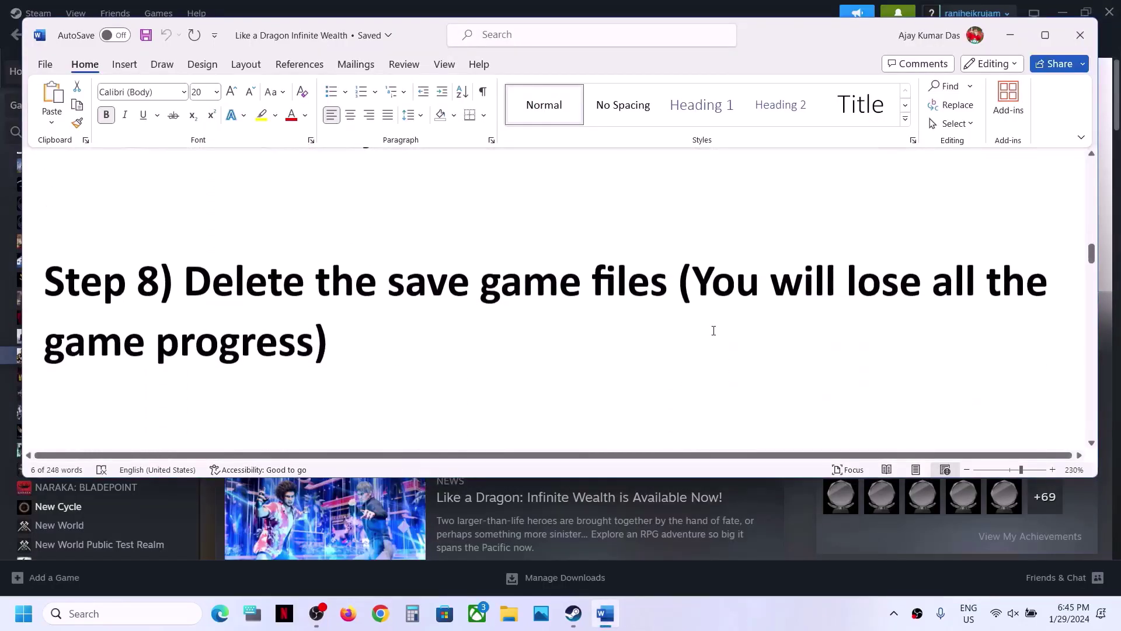
{"action": "left_click_drag", "start_coordinate": [199, 281], "coordinate": [620, 300]}
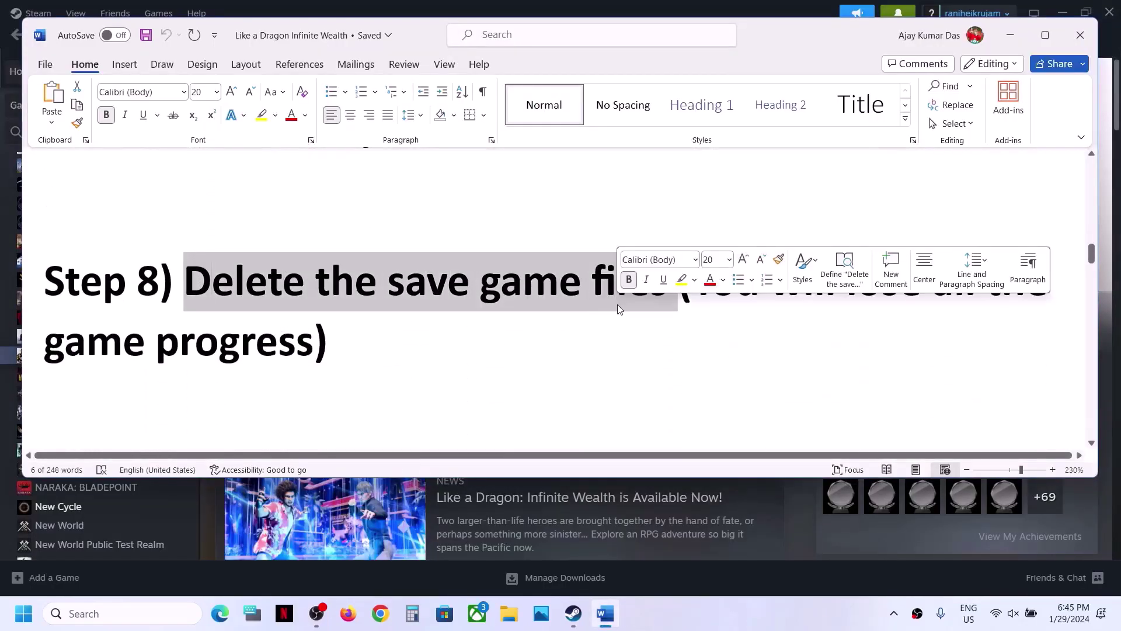
Step: Highlight "You will lose all the game progress" under Step 8 in the Word document, and minimize the document
{"action": "left_click", "coordinate": [699, 348]}
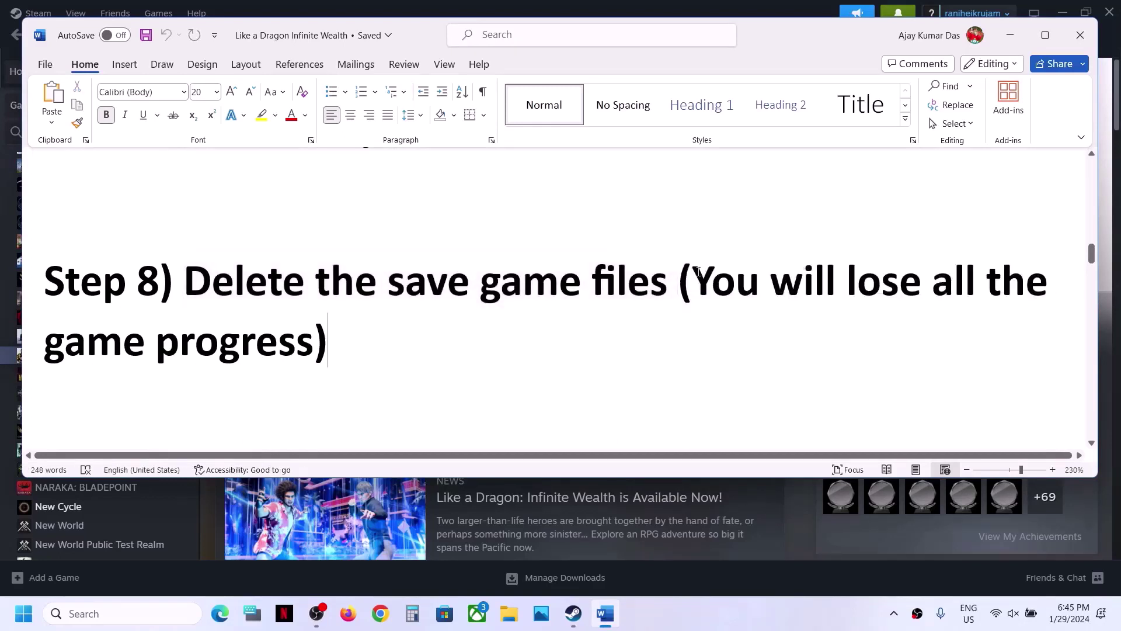
{"action": "left_click_drag", "start_coordinate": [698, 272], "coordinate": [316, 342]}
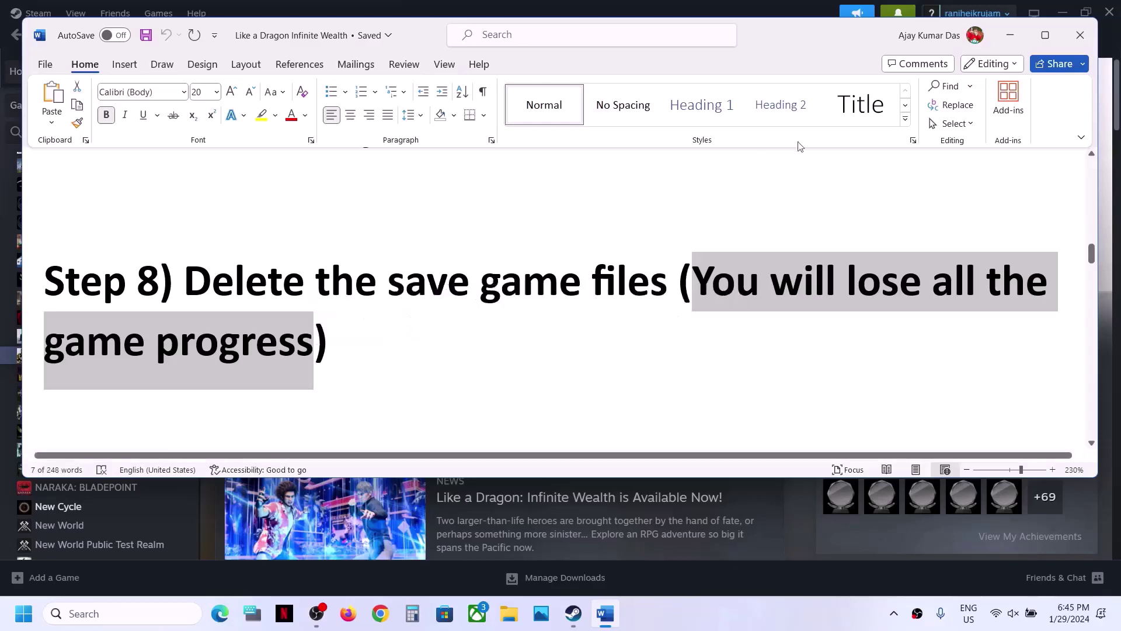
{"action": "left_click", "coordinate": [1010, 35]}
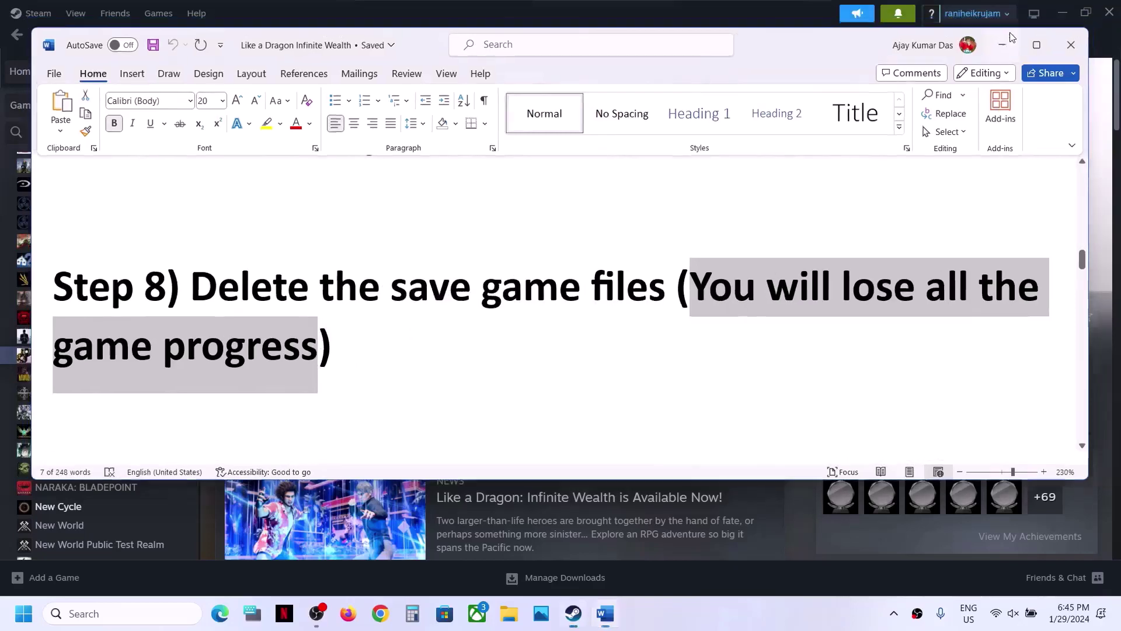
Step: Switch to File Explorer and open the personal user profile folder inside Users on the C: drive
{"action": "left_click", "coordinate": [509, 613]}
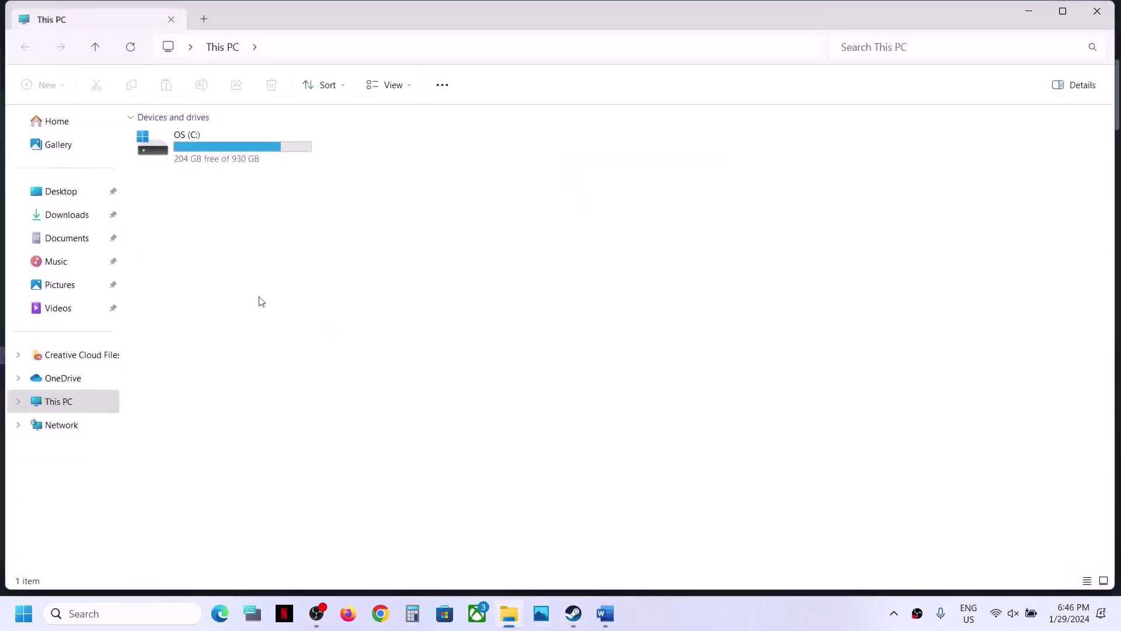
{"action": "double_click", "coordinate": [209, 143]}
{"action": "scroll", "coordinate": [208, 354], "scroll_direction": "down", "scroll_amount": 3}
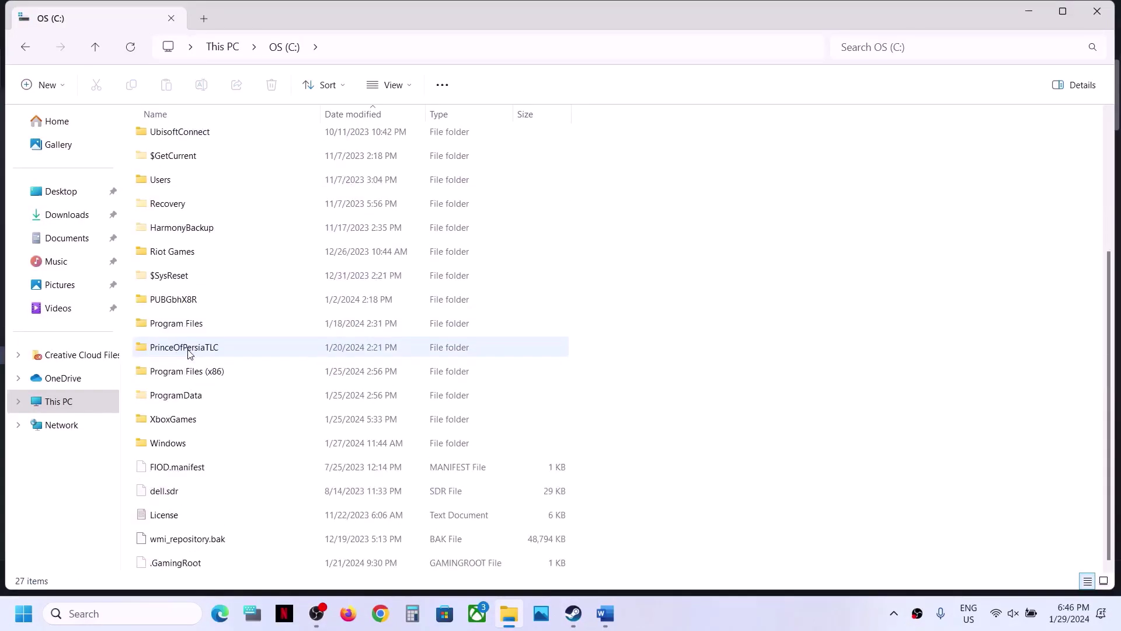
{"action": "scroll", "coordinate": [201, 250], "scroll_direction": "up", "scroll_amount": 3}
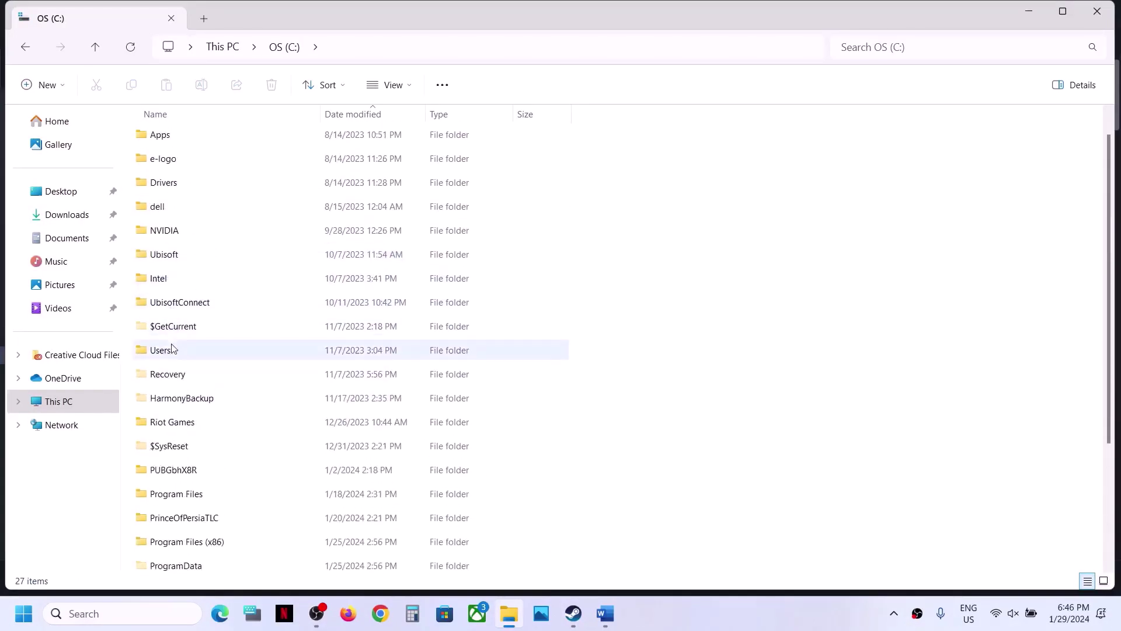
{"action": "double_click", "coordinate": [178, 349]}
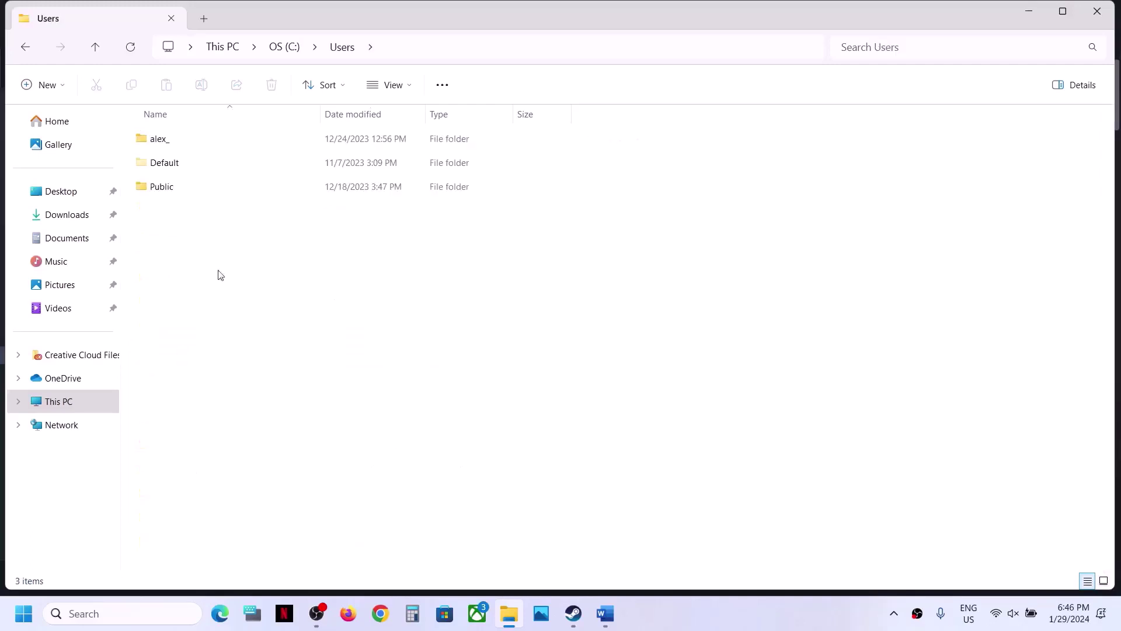
{"action": "left_click", "coordinate": [177, 138]}
{"action": "double_click", "coordinate": [200, 138]}
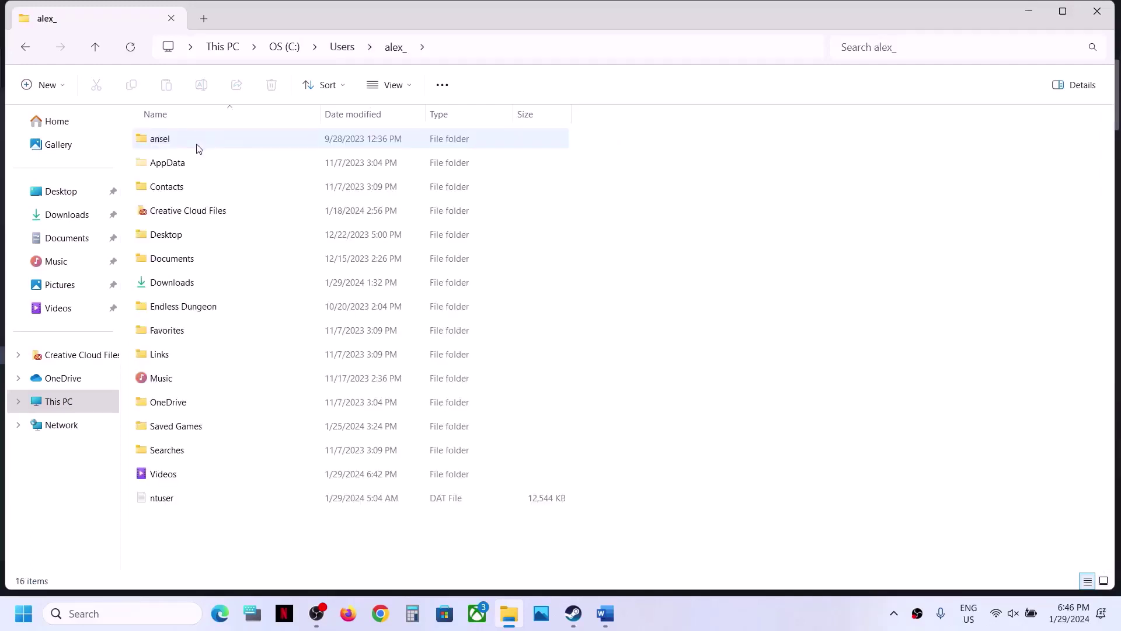
Step: Check the Hidden items display setting for the AppData folder, and leave the setting as it is
{"action": "left_click", "coordinate": [186, 166]}
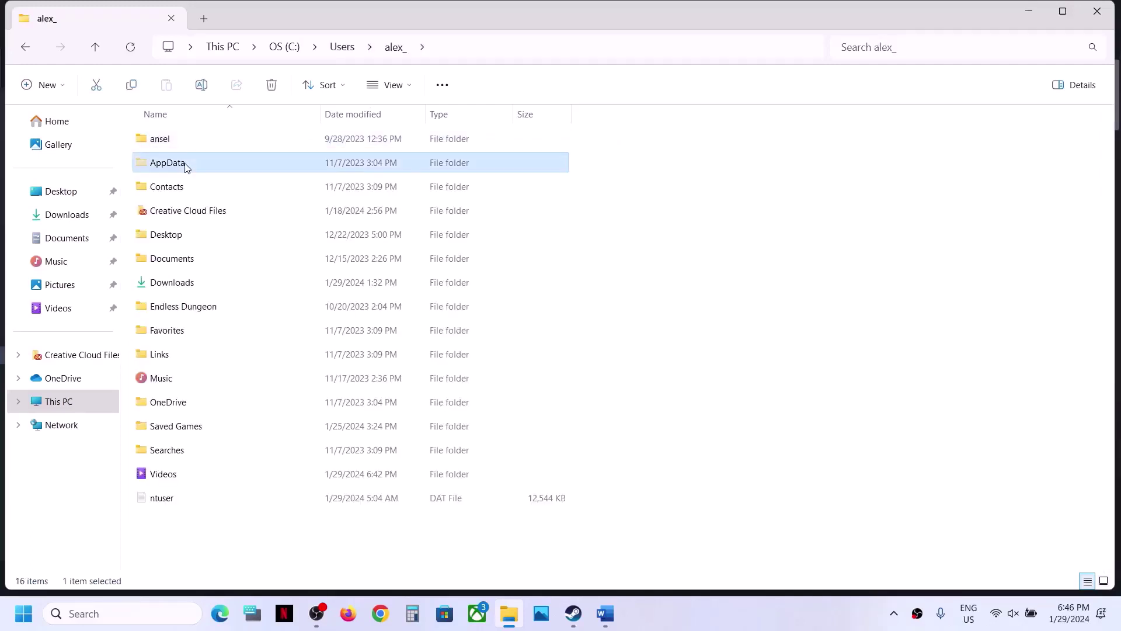
{"action": "left_click", "coordinate": [417, 86]}
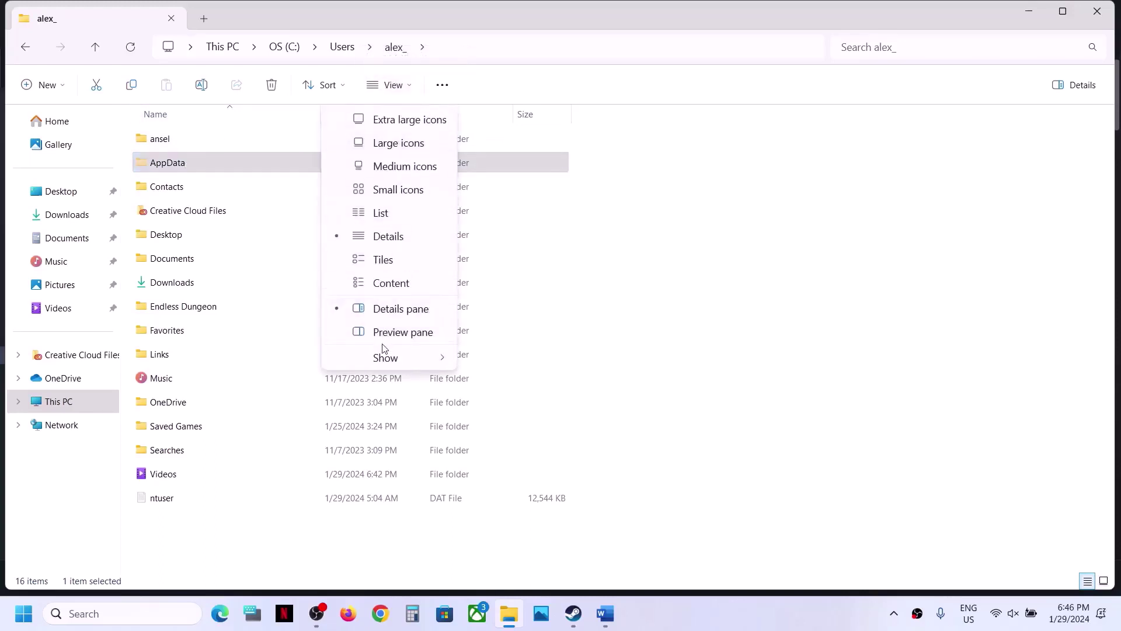
{"action": "mouse_move", "coordinate": [386, 358]}
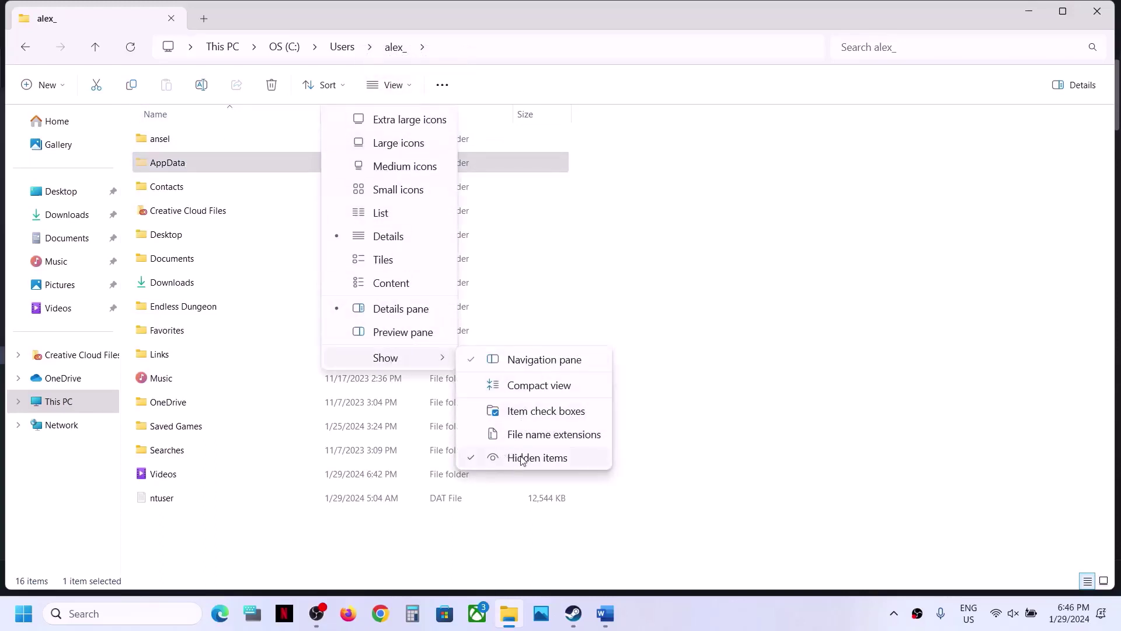
{"action": "left_click", "coordinate": [206, 161]}
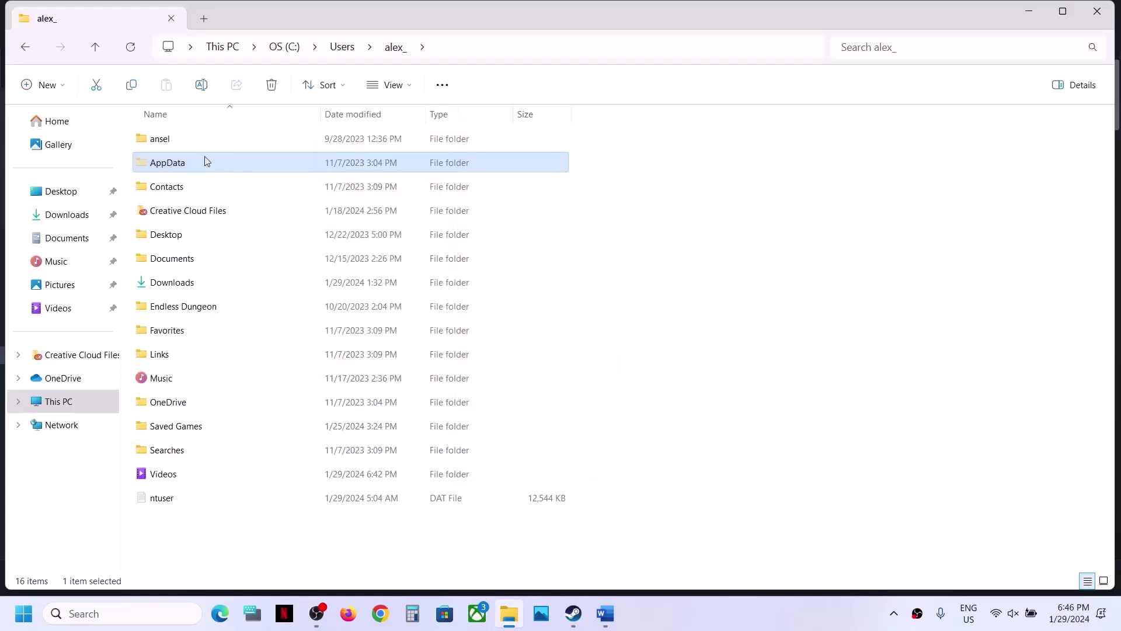
Step: Open the account's save folder under AppData\Roaming\Sega\LikeADragon8\Steam
{"action": "double_click", "coordinate": [212, 163]}
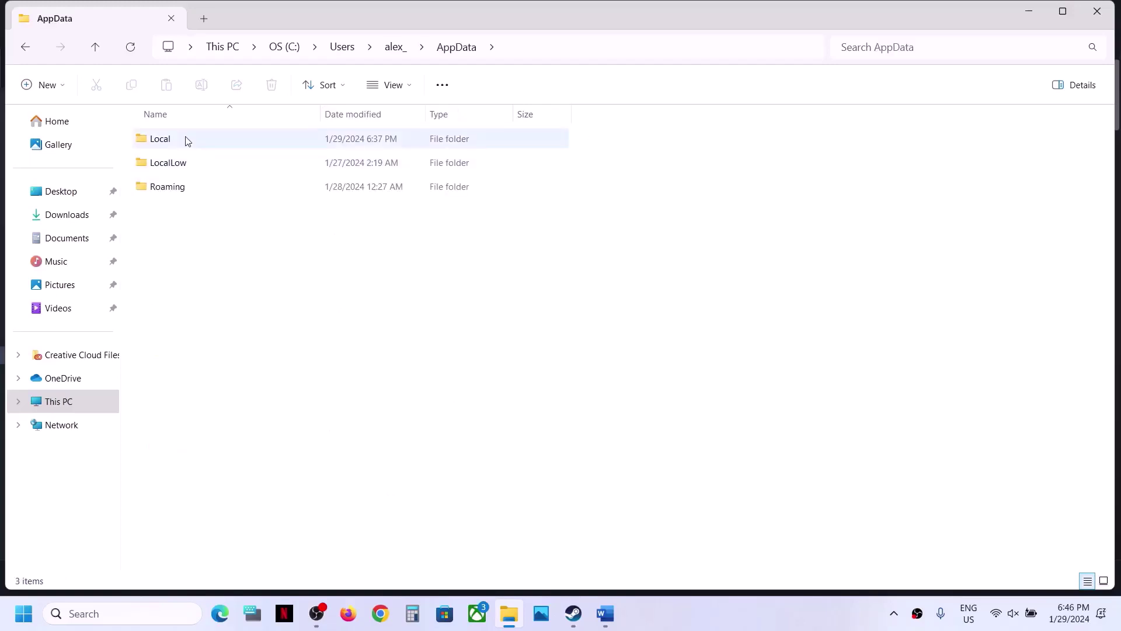
{"action": "double_click", "coordinate": [185, 185]}
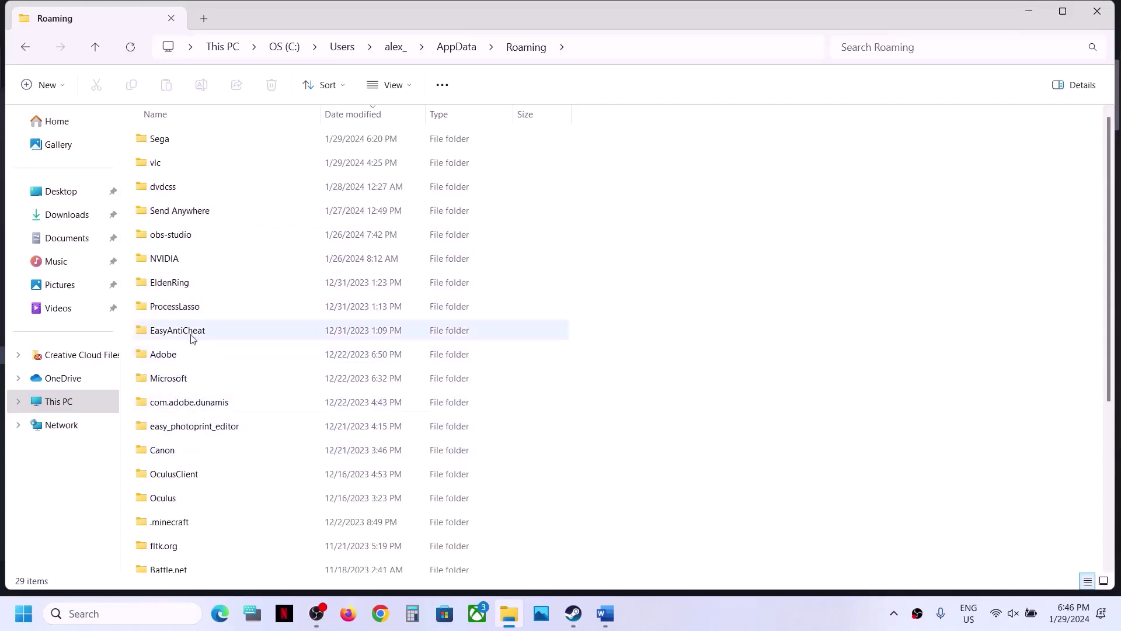
{"action": "double_click", "coordinate": [165, 143]}
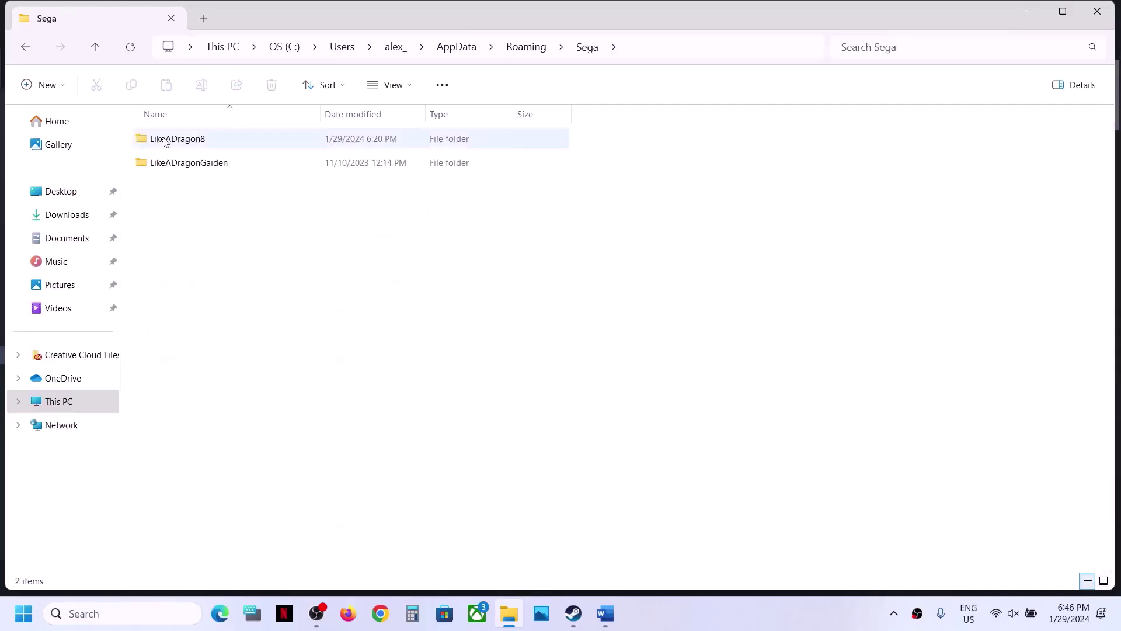
{"action": "left_click", "coordinate": [187, 144]}
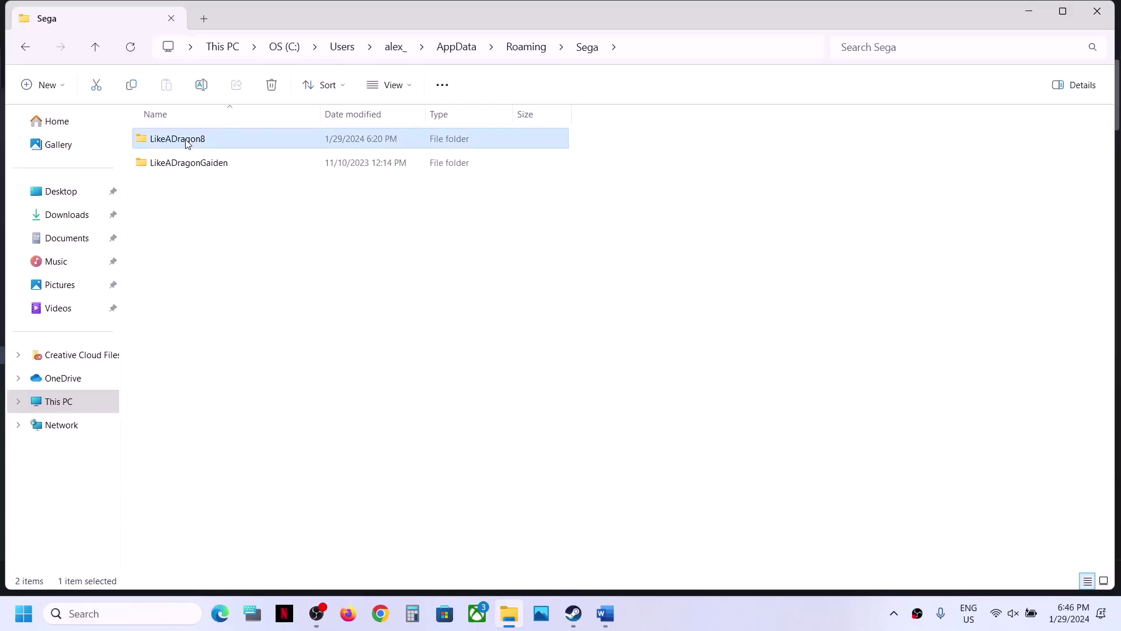
{"action": "double_click", "coordinate": [187, 143]}
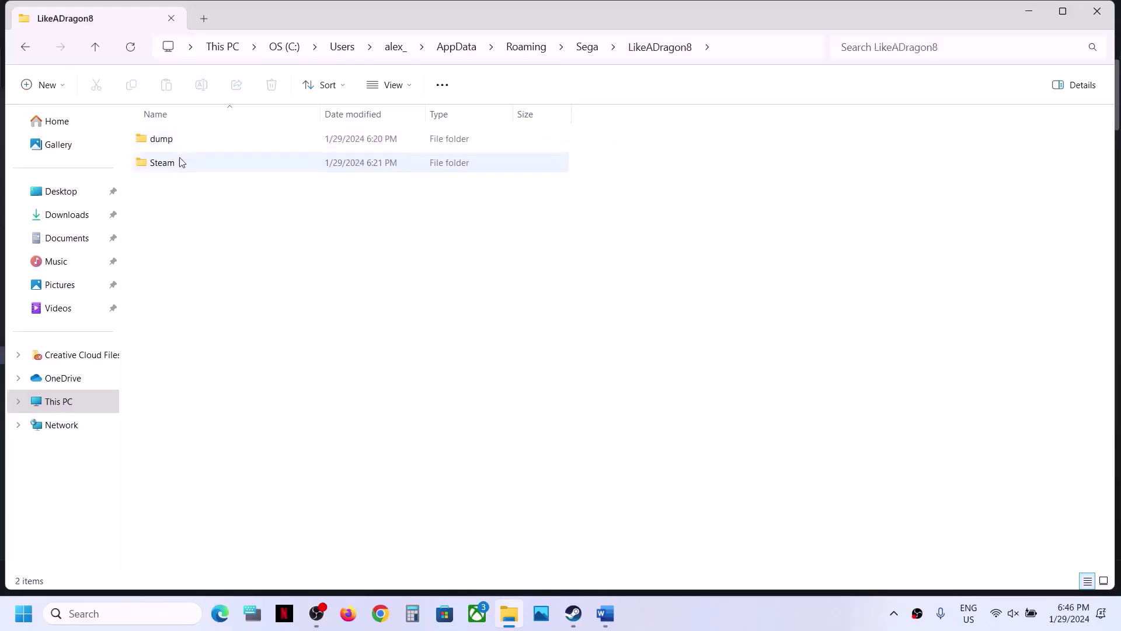
{"action": "double_click", "coordinate": [180, 166]}
{"action": "left_click", "coordinate": [176, 146]}
{"action": "double_click", "coordinate": [176, 146]}
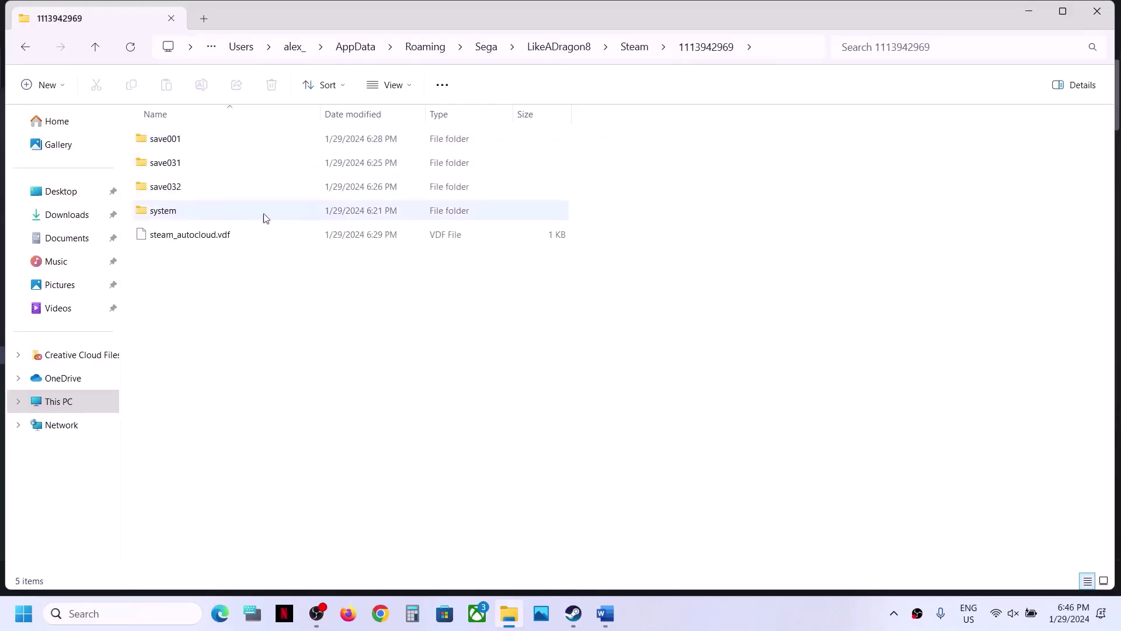
Step: Return to the Sega folder, show the Delete option for the LikeADragon8 folder, and dismiss it without deleting
{"action": "left_click", "coordinate": [95, 47]}
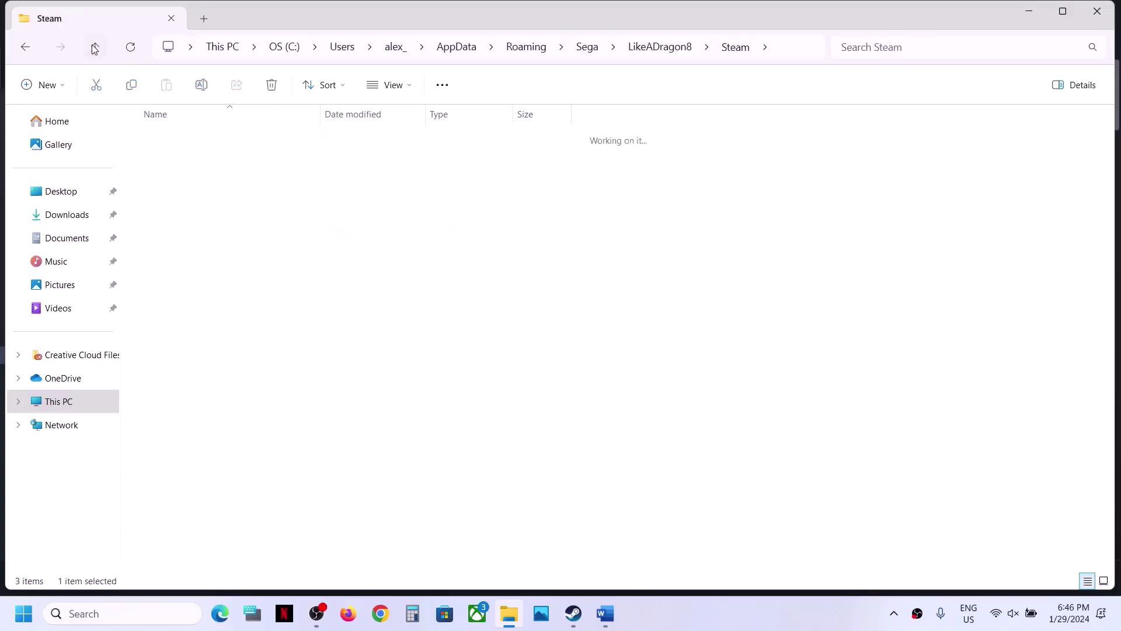
{"action": "left_click", "coordinate": [95, 47]}
{"action": "left_click", "coordinate": [94, 47]}
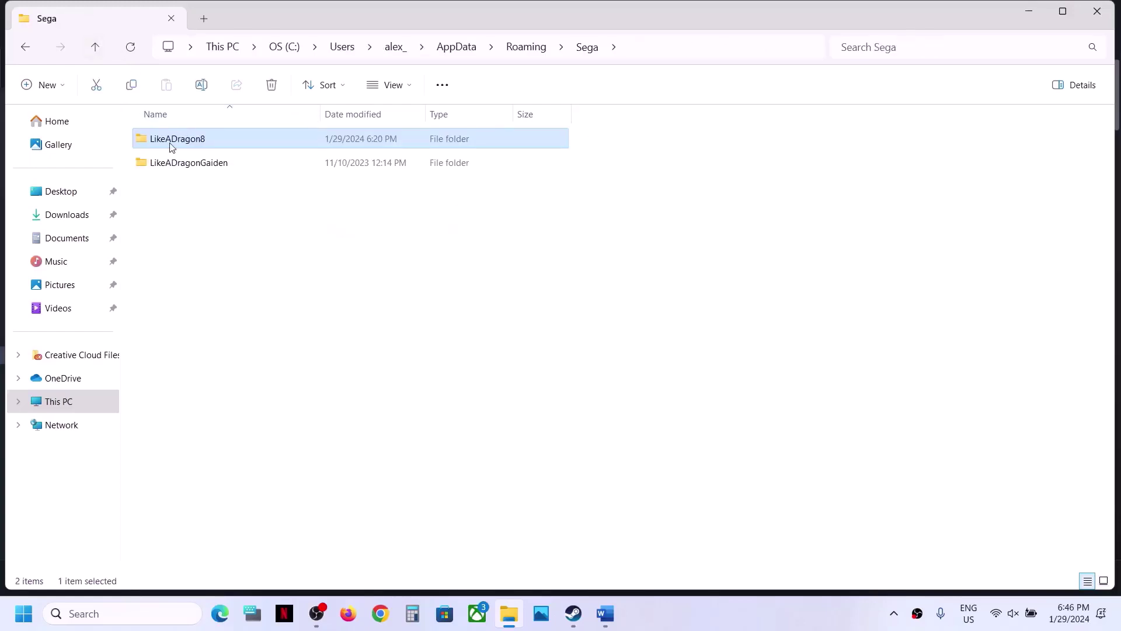
{"action": "left_click_drag", "start_coordinate": [173, 147], "coordinate": [188, 146]}
{"action": "right_click", "coordinate": [195, 144]}
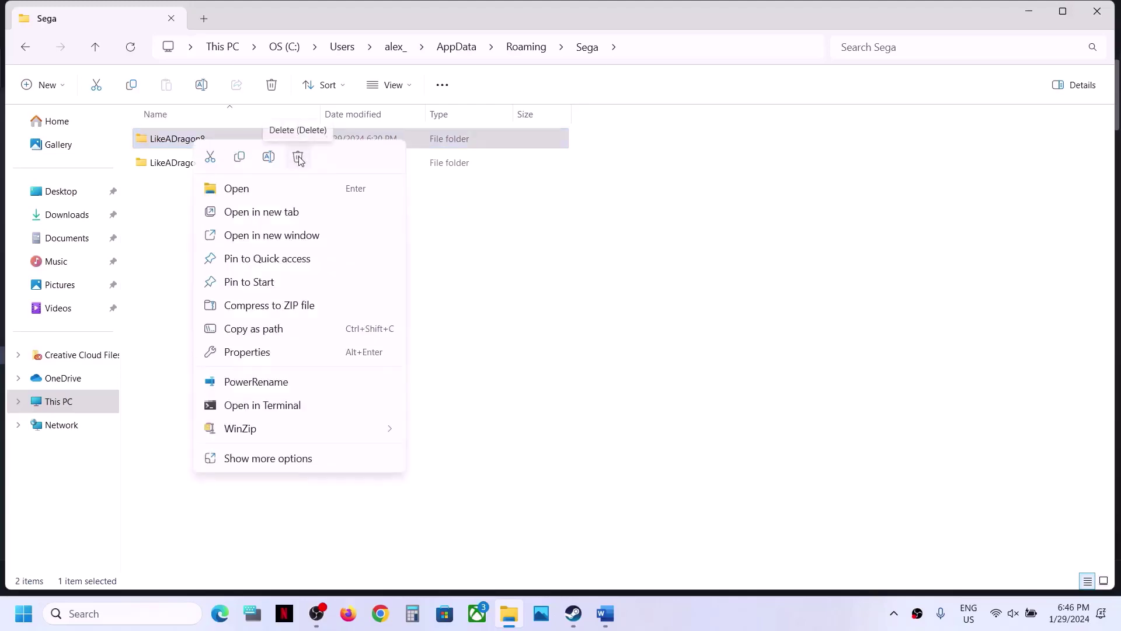
{"action": "left_click", "coordinate": [477, 388]}
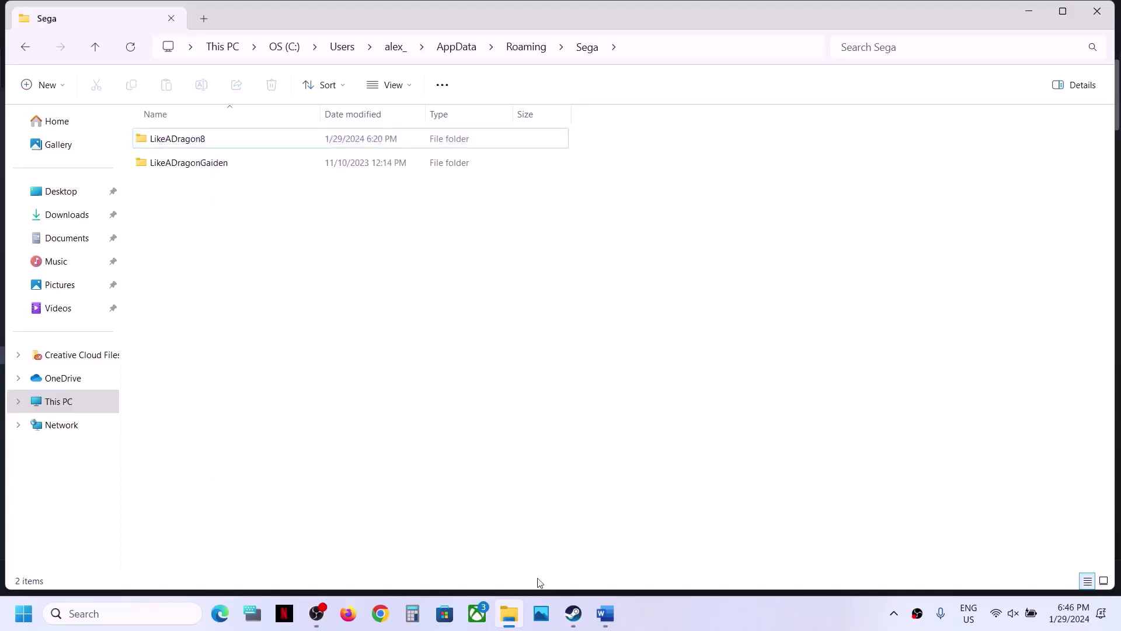
Step: Bring up Steam, switch to the Word document, and show the launch options listed under Step 9
{"action": "left_click", "coordinate": [567, 612]}
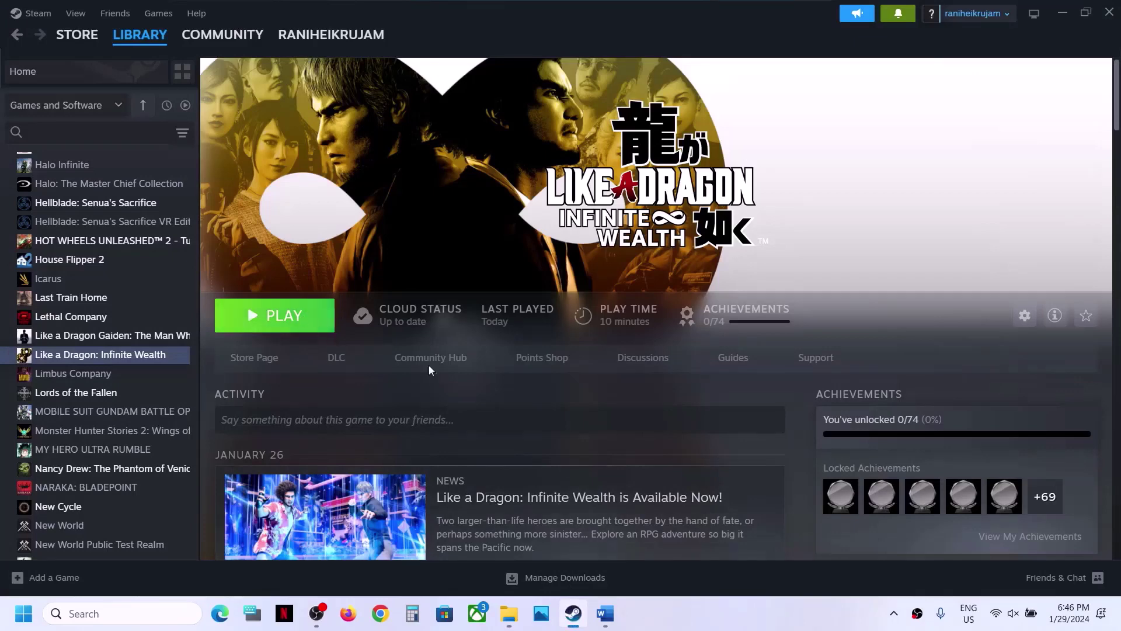
{"action": "left_click", "coordinate": [610, 618]}
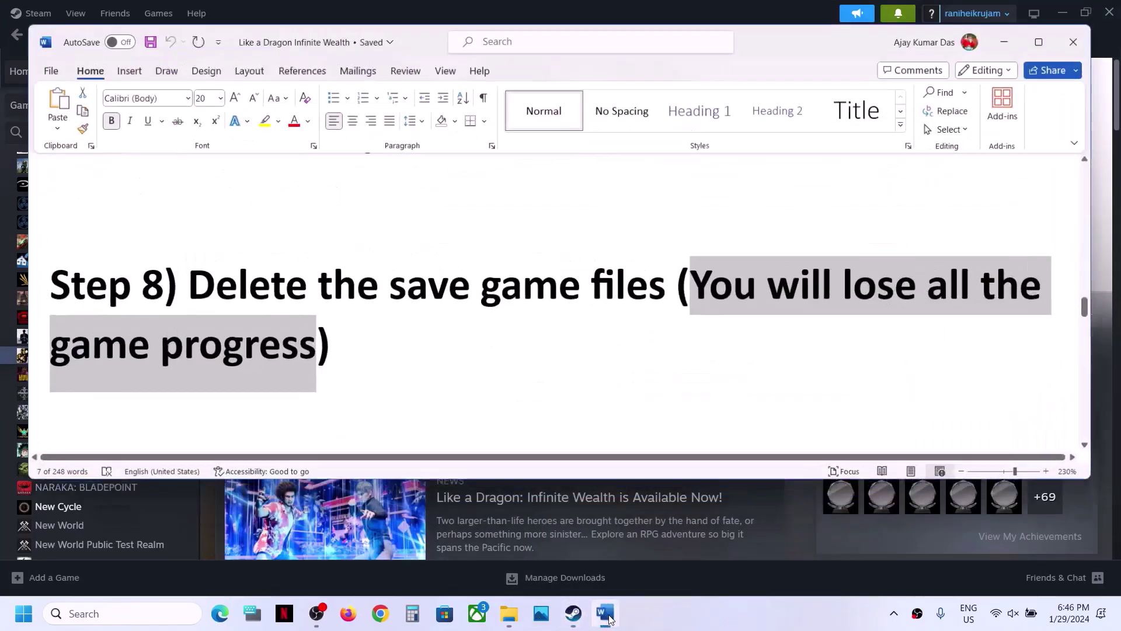
{"action": "scroll", "coordinate": [452, 408], "scroll_direction": "down", "scroll_amount": 3}
{"action": "scroll", "coordinate": [452, 408], "scroll_direction": "down", "scroll_amount": 2}
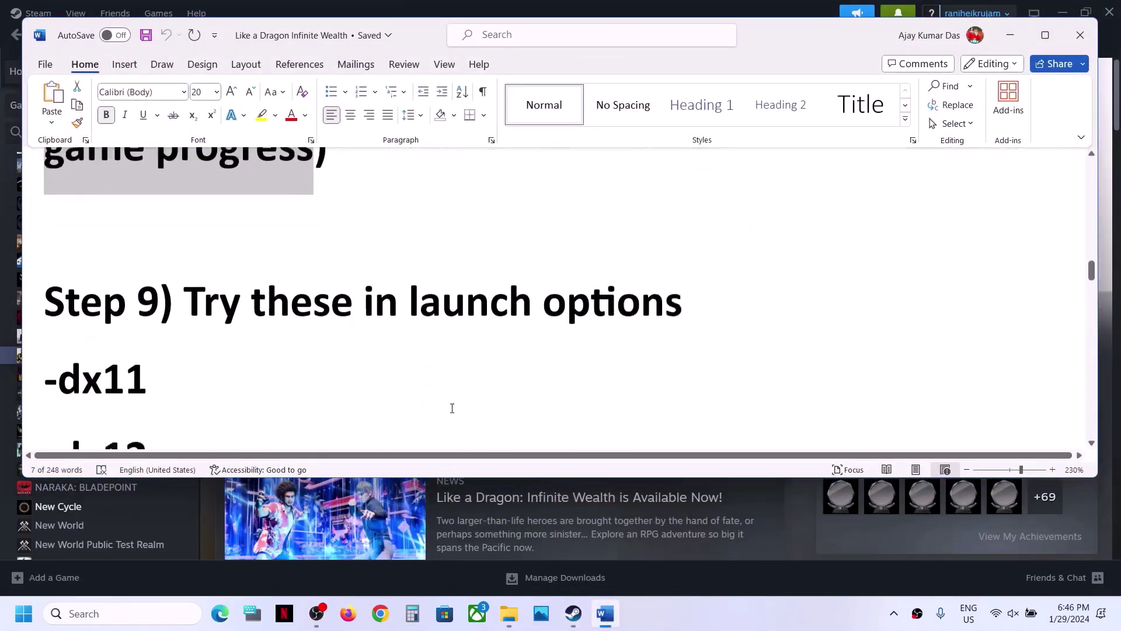
Step: Set the launch options of Like a Dragon: Infinite Wealth in Steam to -dx11, and close the game's properties
{"action": "left_click", "coordinate": [1010, 36]}
{"action": "right_click", "coordinate": [147, 360]}
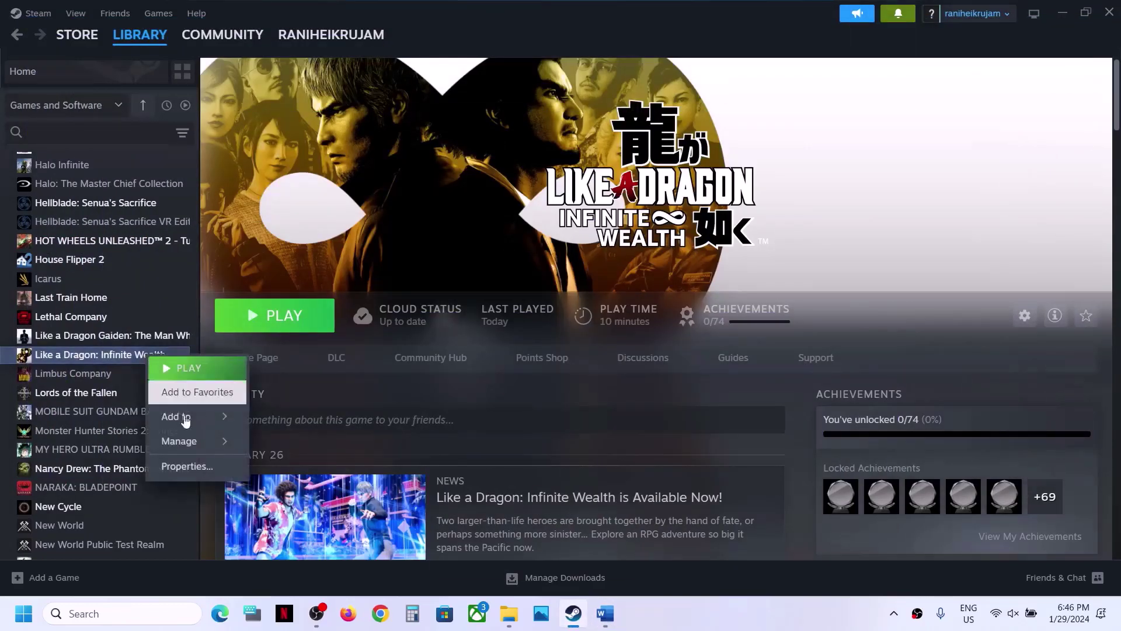
{"action": "left_click", "coordinate": [186, 464]}
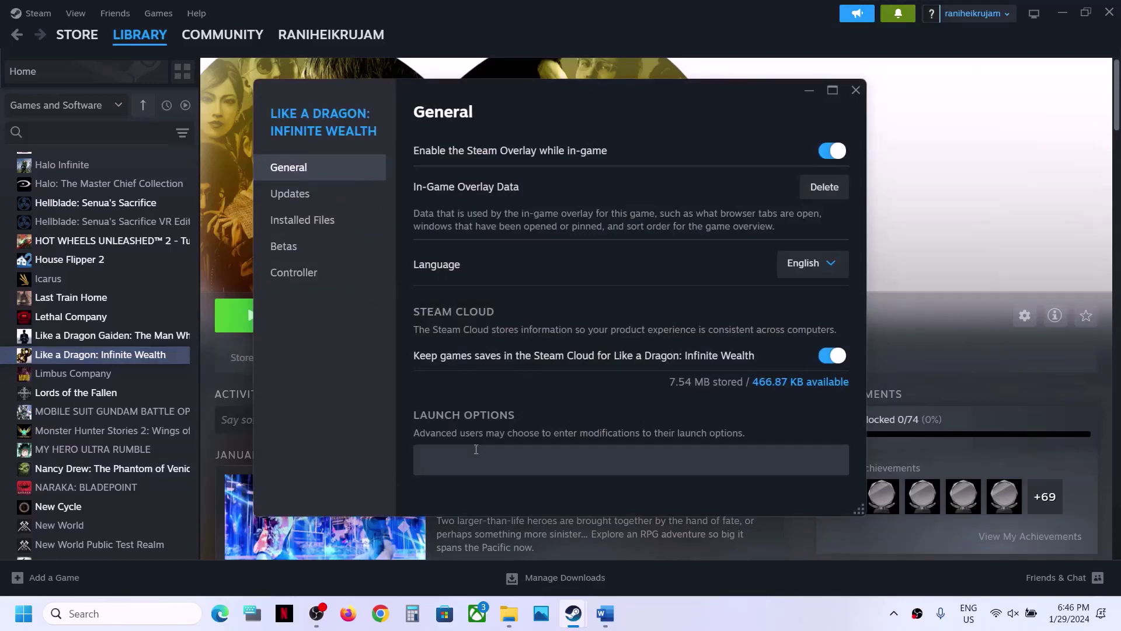
{"action": "left_click", "coordinate": [462, 468]}
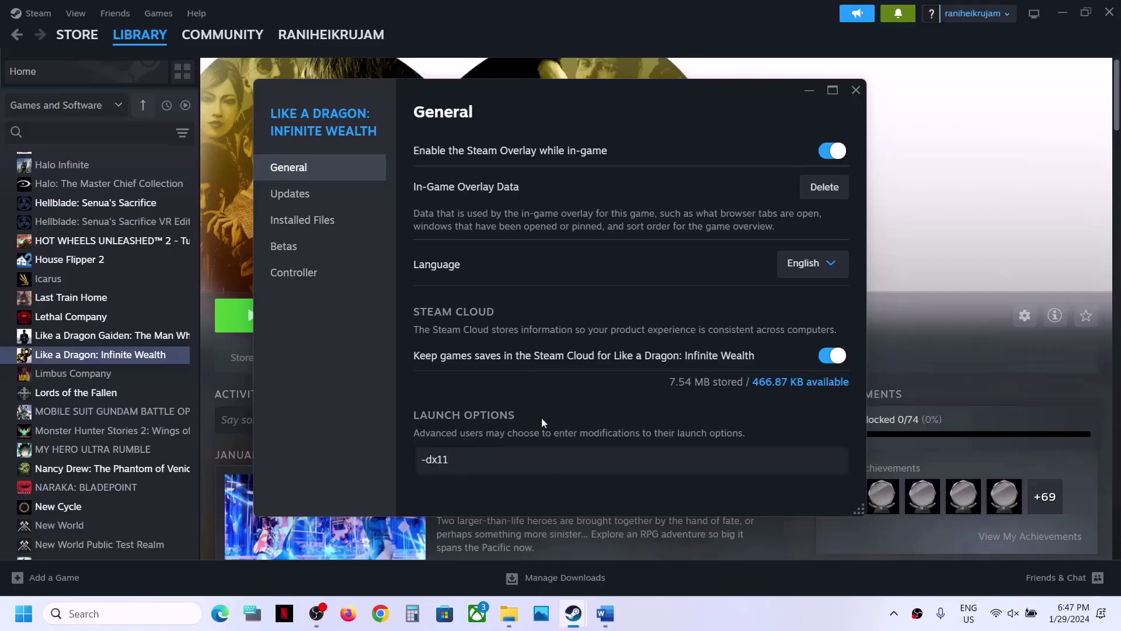
{"action": "left_click", "coordinate": [857, 91]}
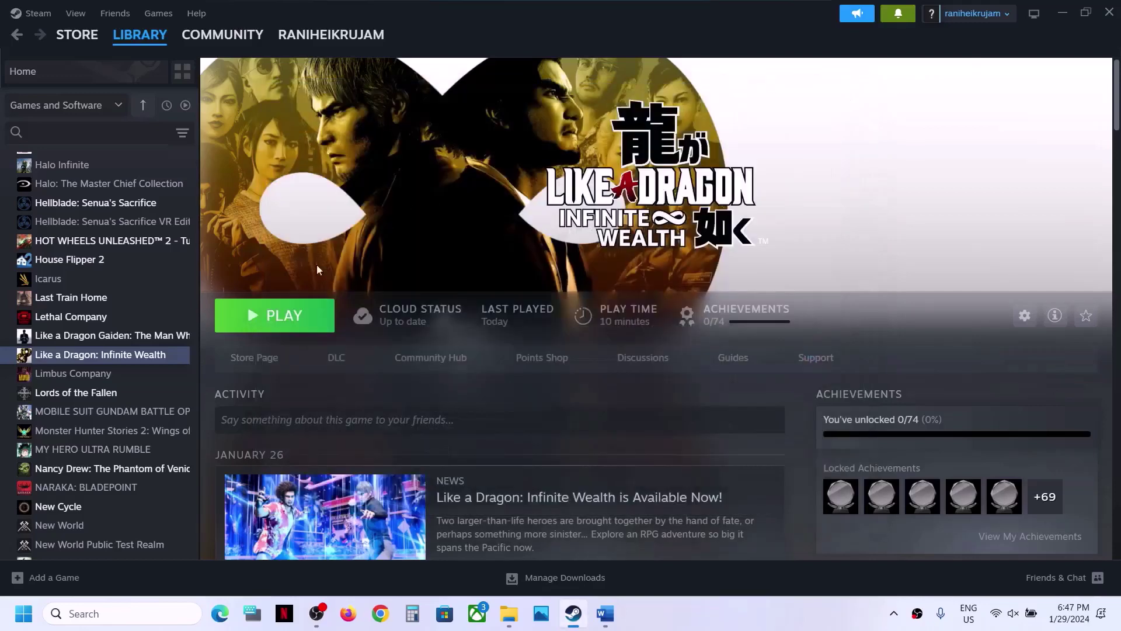
Step: Replace the launch option of Like a Dragon: Infinite Wealth with -dx12, and close the game's properties
{"action": "right_click", "coordinate": [135, 358]}
{"action": "left_click", "coordinate": [184, 471]}
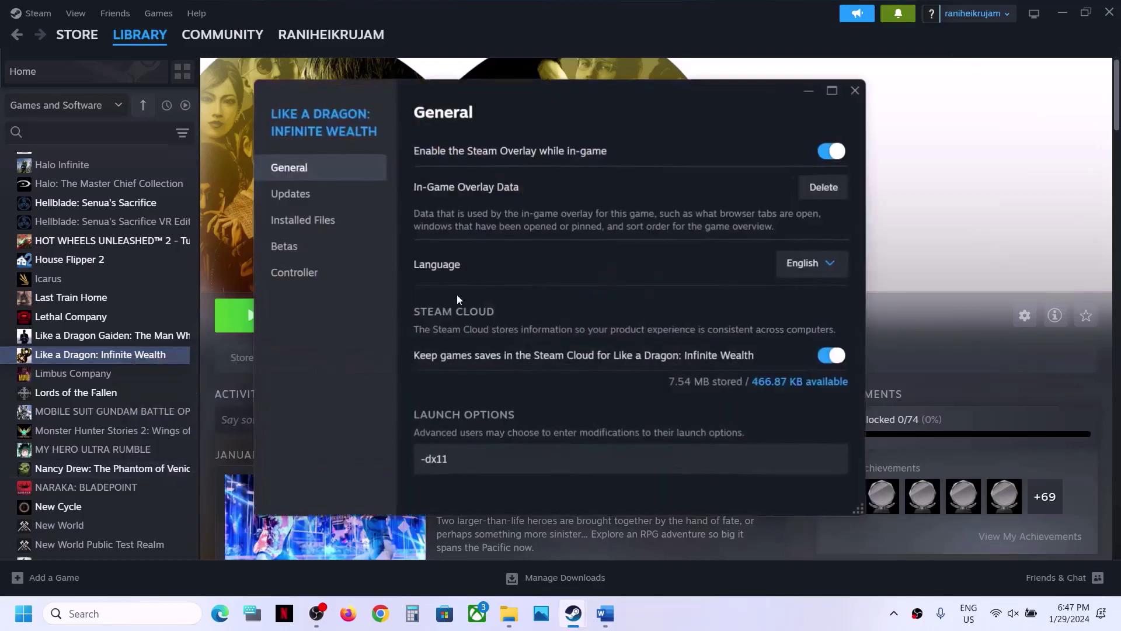
{"action": "left_click_drag", "start_coordinate": [459, 459], "coordinate": [343, 459]}
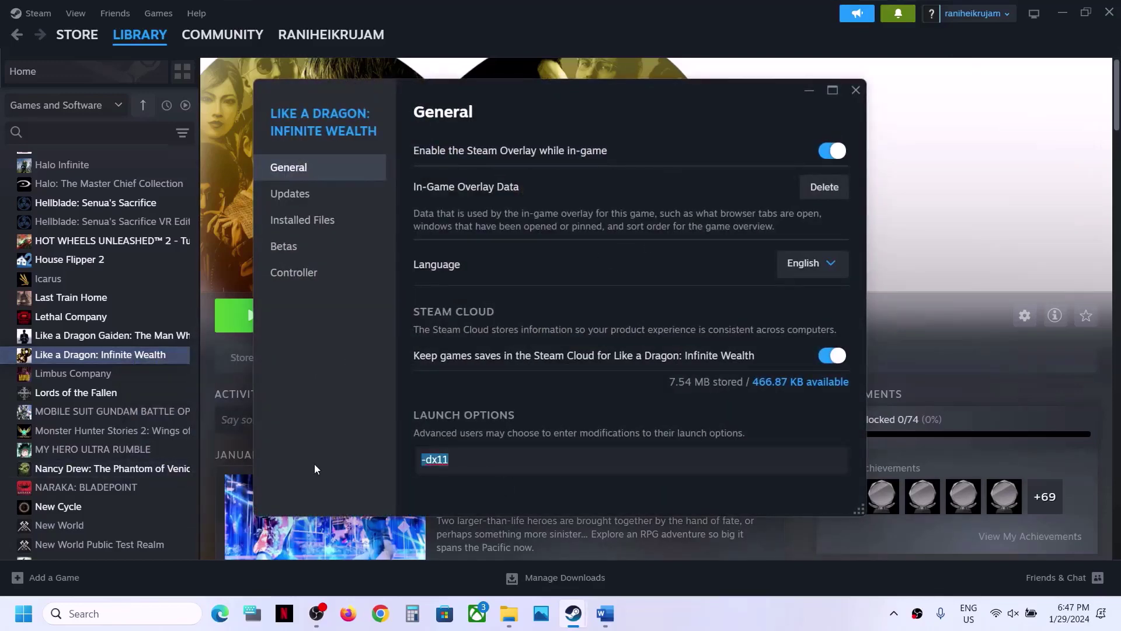
{"action": "type", "text": "-dx12"}
{"action": "left_click", "coordinate": [857, 89]}
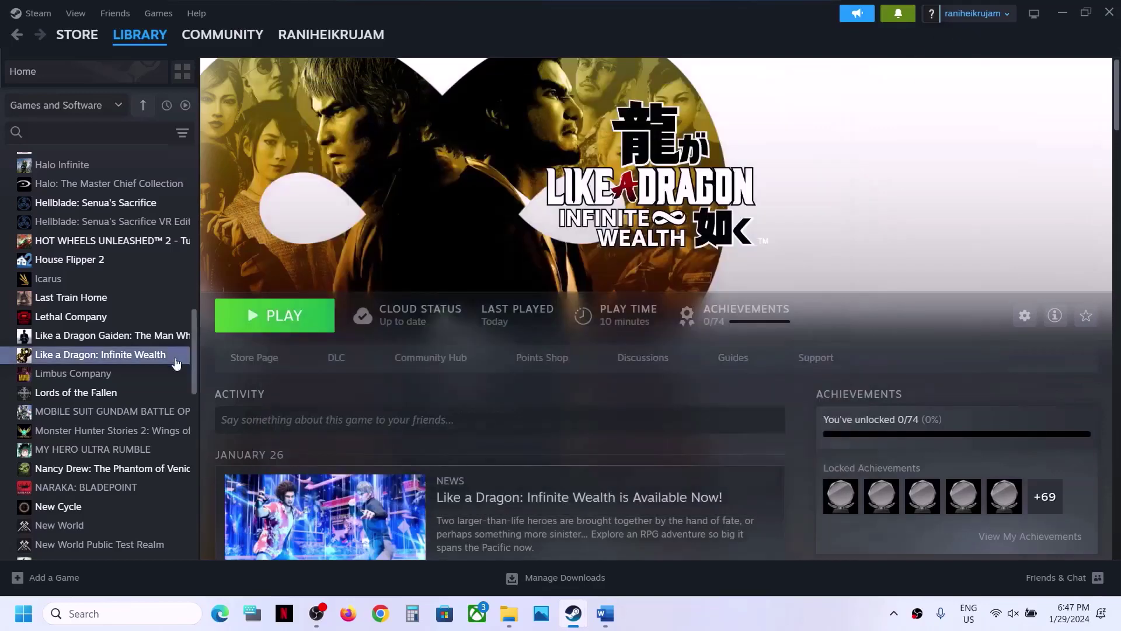
Step: Clear the launch options of Like a Dragon: Infinite Wealth, and close the game's properties
{"action": "right_click", "coordinate": [131, 358]}
{"action": "left_click", "coordinate": [196, 464]}
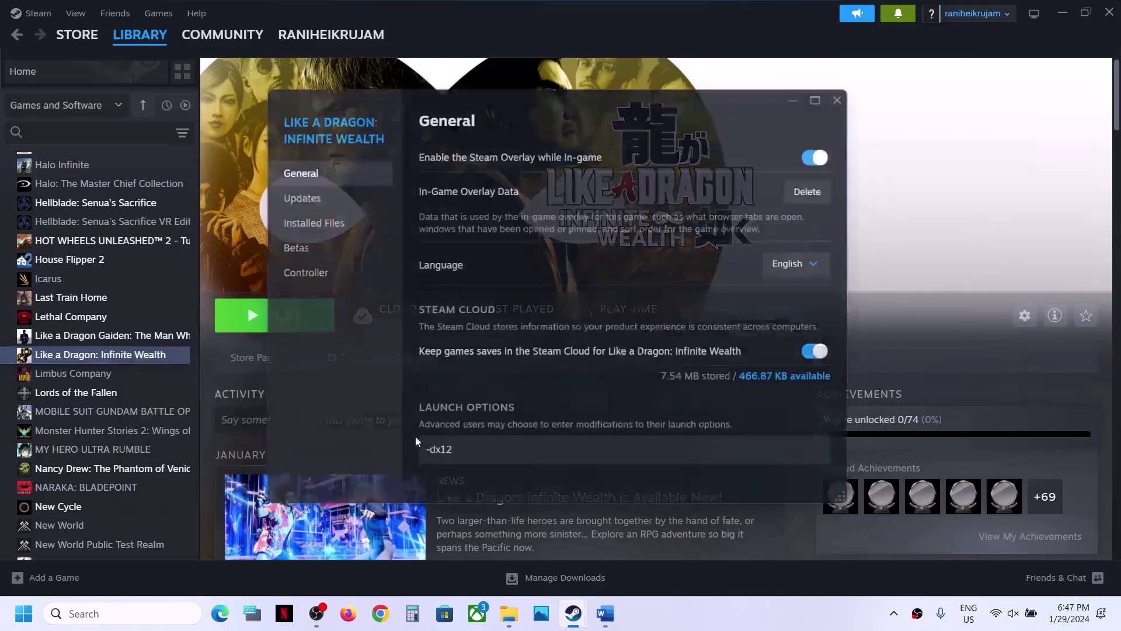
{"action": "left_click_drag", "start_coordinate": [460, 460], "coordinate": [373, 475]}
{"action": "key", "text": "BackSpace"}
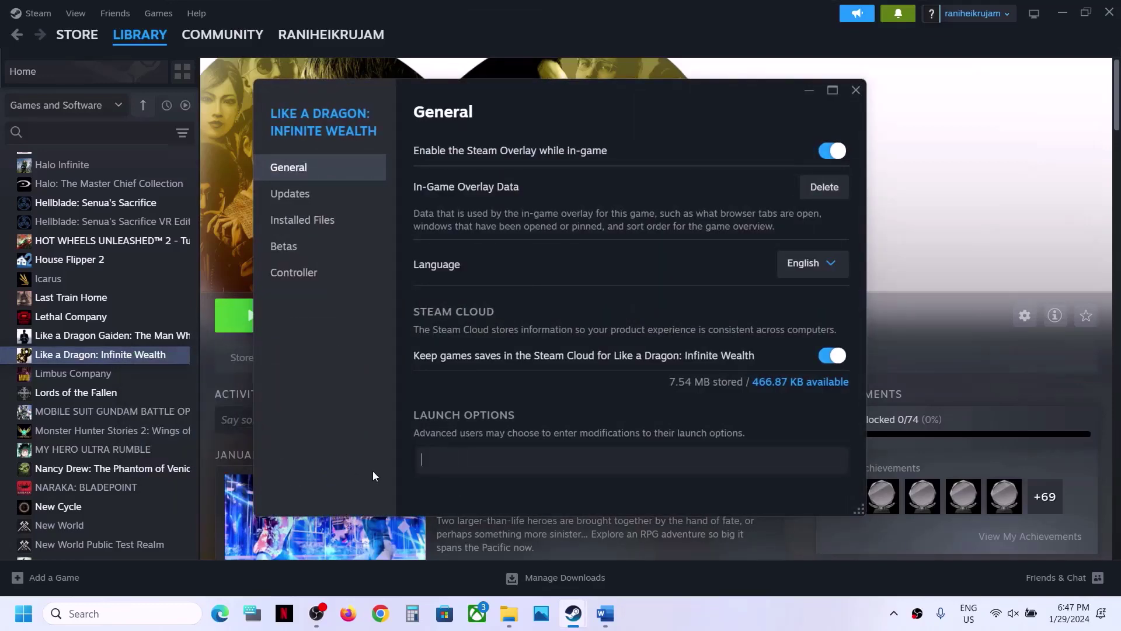
{"action": "left_click", "coordinate": [860, 91]}
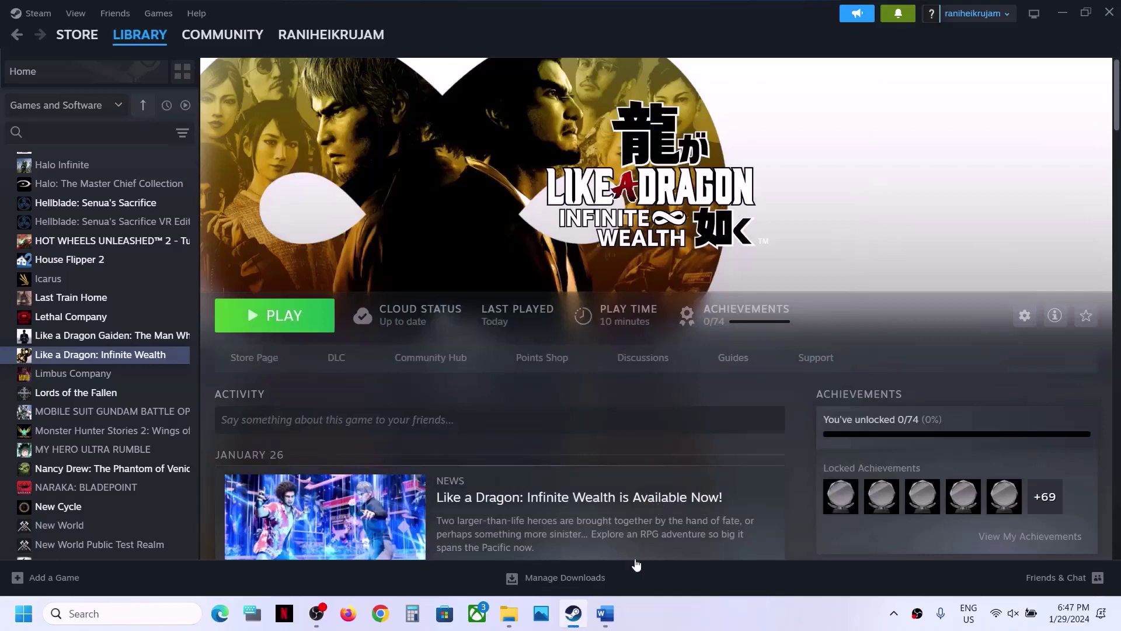
Step: Copy the Visual C++ downloads link under Step 10 of the Word document and open it in Chrome
{"action": "left_click", "coordinate": [617, 611]}
{"action": "scroll", "coordinate": [414, 360], "scroll_direction": "down", "scroll_amount": 5}
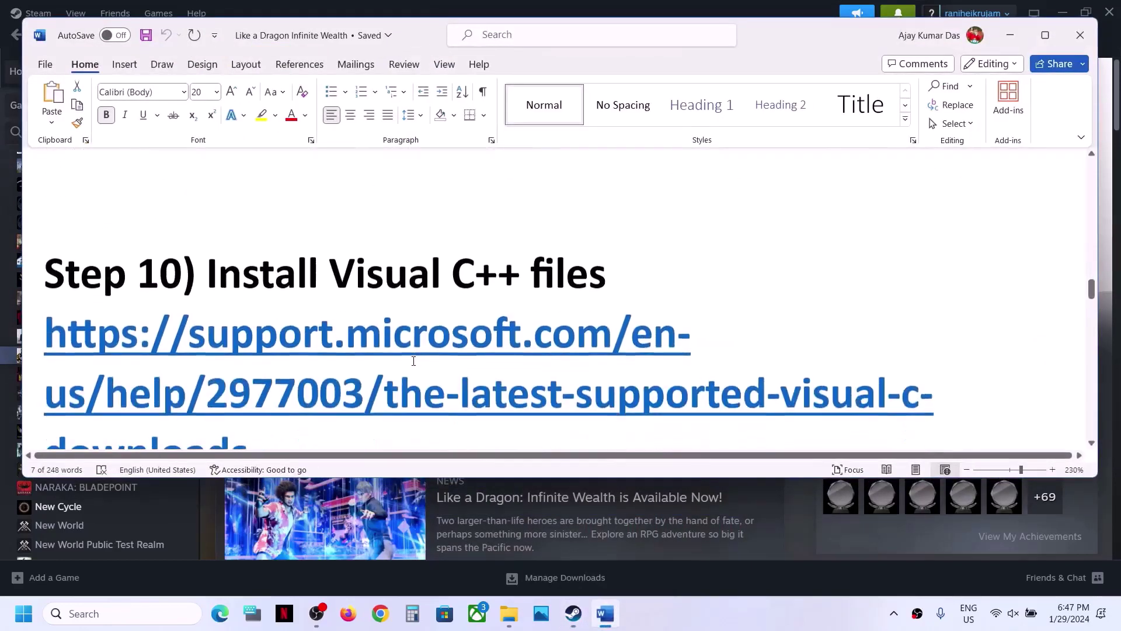
{"action": "scroll", "coordinate": [414, 360], "scroll_direction": "down", "scroll_amount": 1}
{"action": "triple_click", "coordinate": [270, 405]}
{"action": "key", "text": "ctrl+c"}
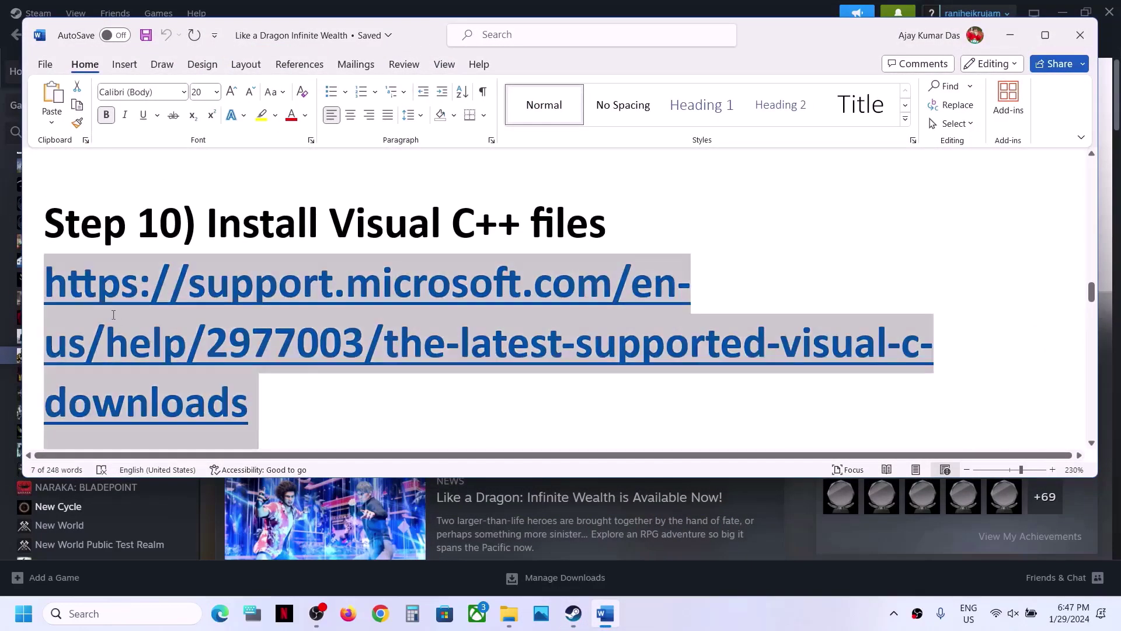
{"action": "left_click", "coordinate": [380, 613]}
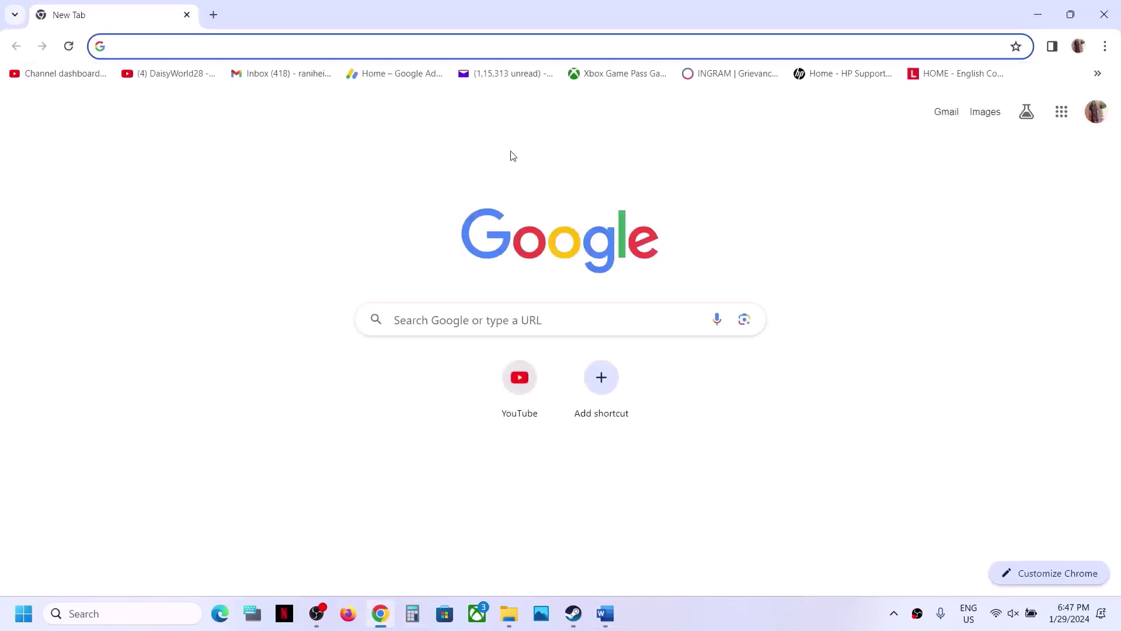
{"action": "key", "text": "ctrl+v"}
{"action": "key", "text": "Return"}
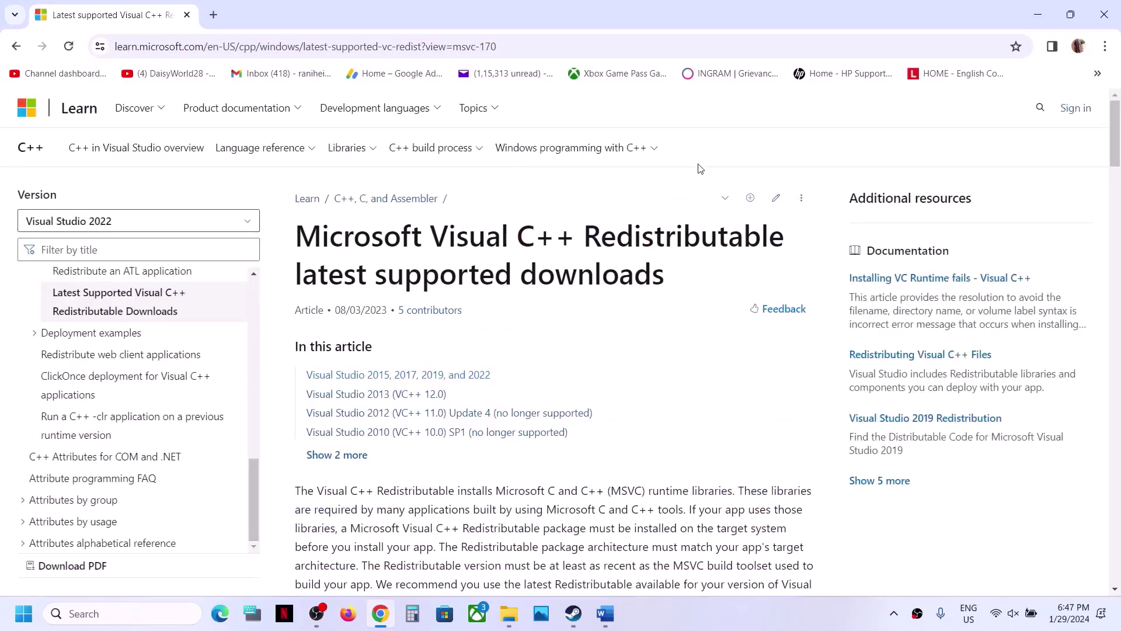
Step: Download the X86 Visual C++ 2015-2022 Redistributable from the Microsoft page, run it, and start its repair
{"action": "scroll", "coordinate": [632, 326], "scroll_direction": "down", "scroll_amount": 5}
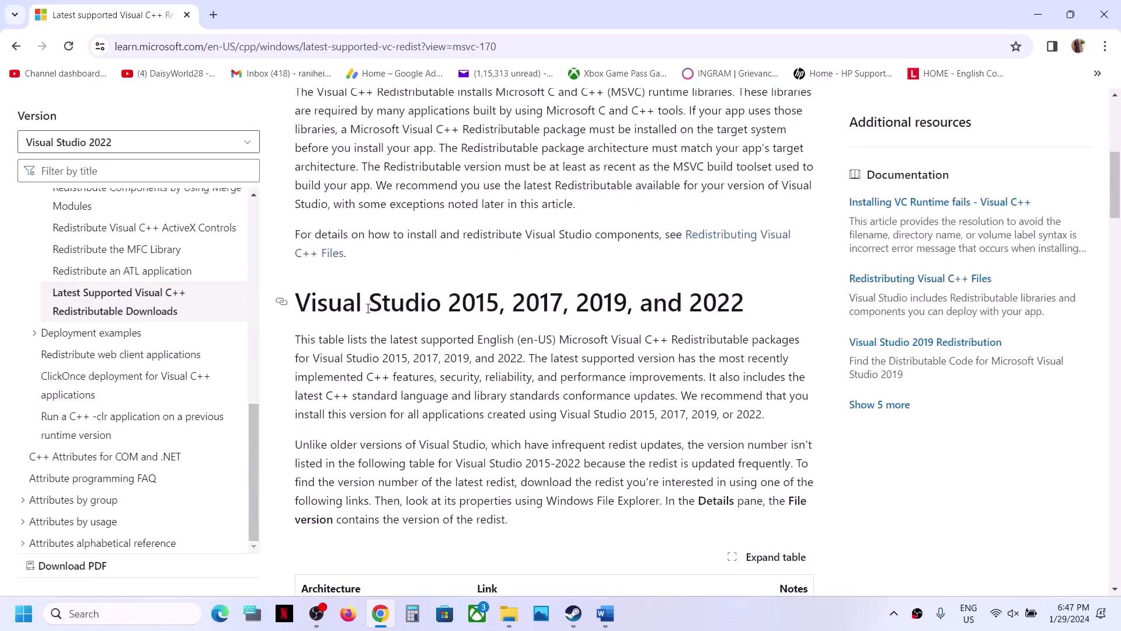
{"action": "left_click_drag", "start_coordinate": [366, 308], "coordinate": [751, 301]}
{"action": "scroll", "coordinate": [413, 353], "scroll_direction": "down", "scroll_amount": 3}
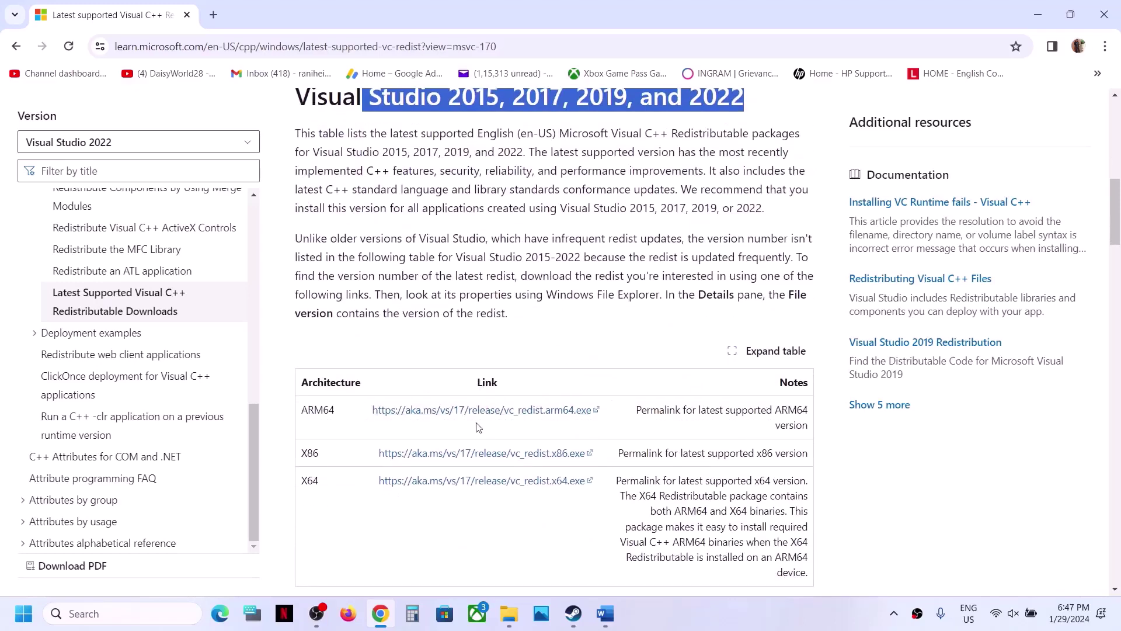
{"action": "scroll", "coordinate": [426, 458], "scroll_direction": "down", "scroll_amount": 2}
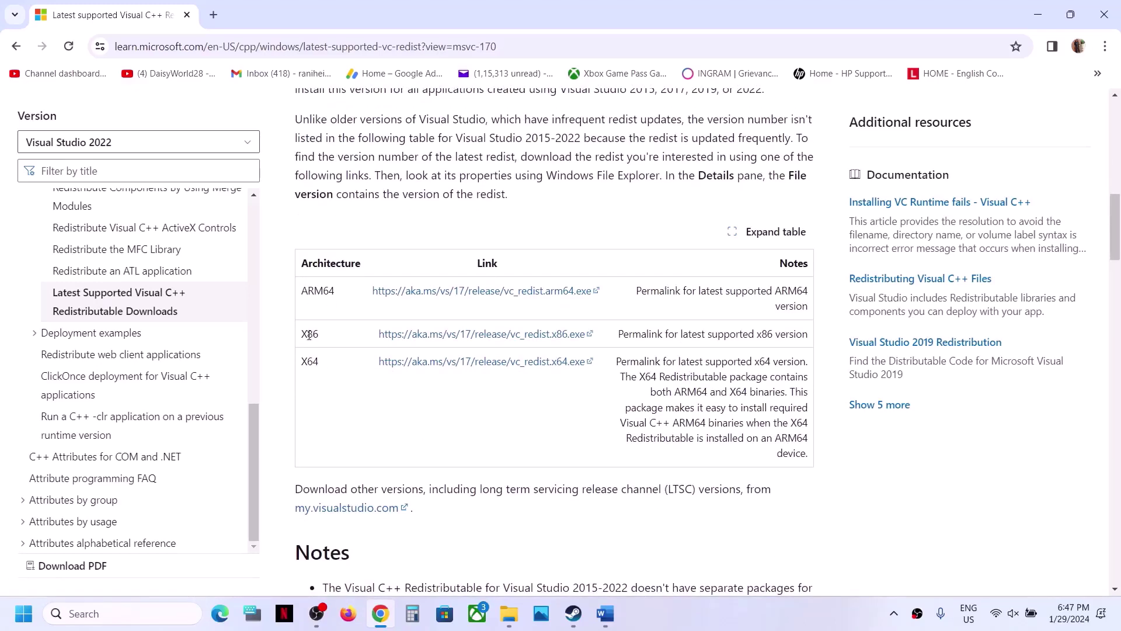
{"action": "left_click_drag", "start_coordinate": [303, 341], "coordinate": [358, 334]}
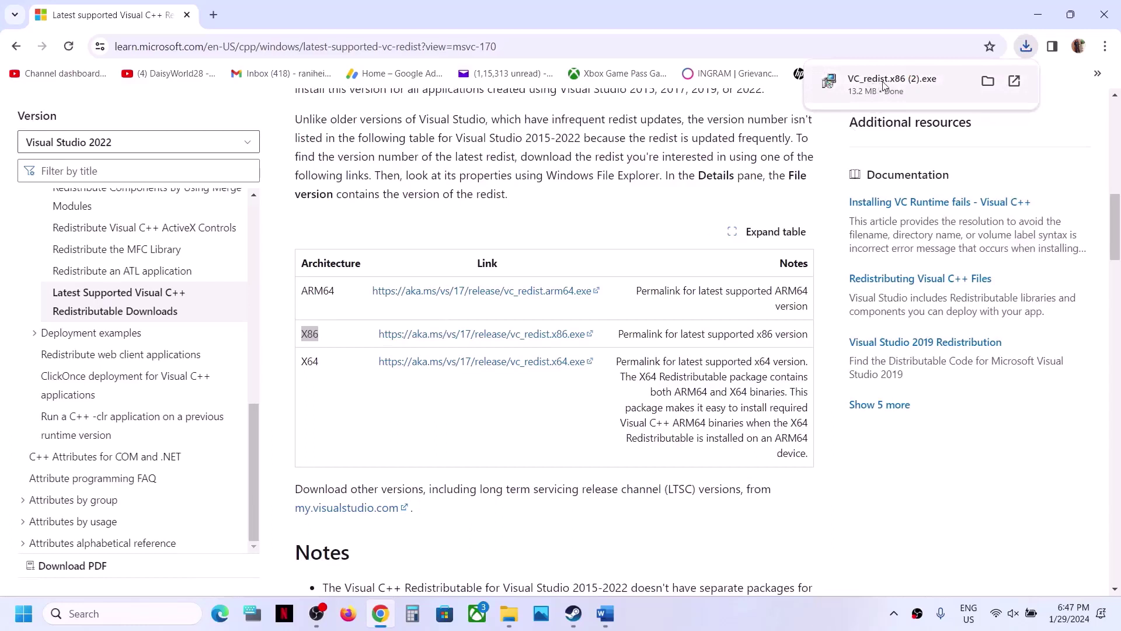
{"action": "left_click", "coordinate": [885, 86]}
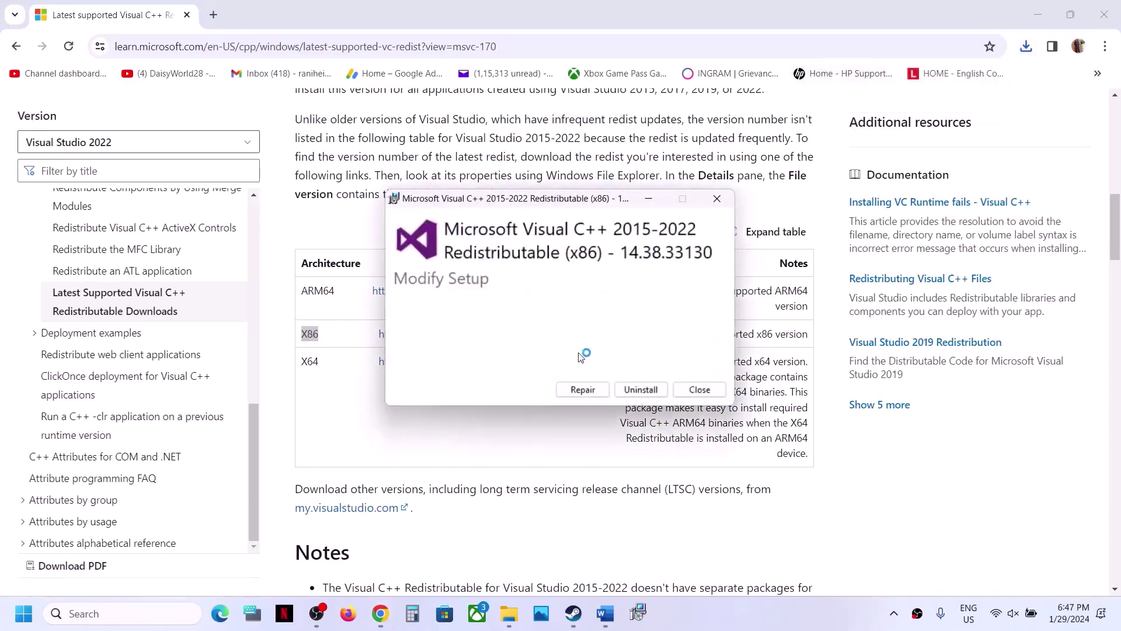
{"action": "left_click", "coordinate": [582, 389]}
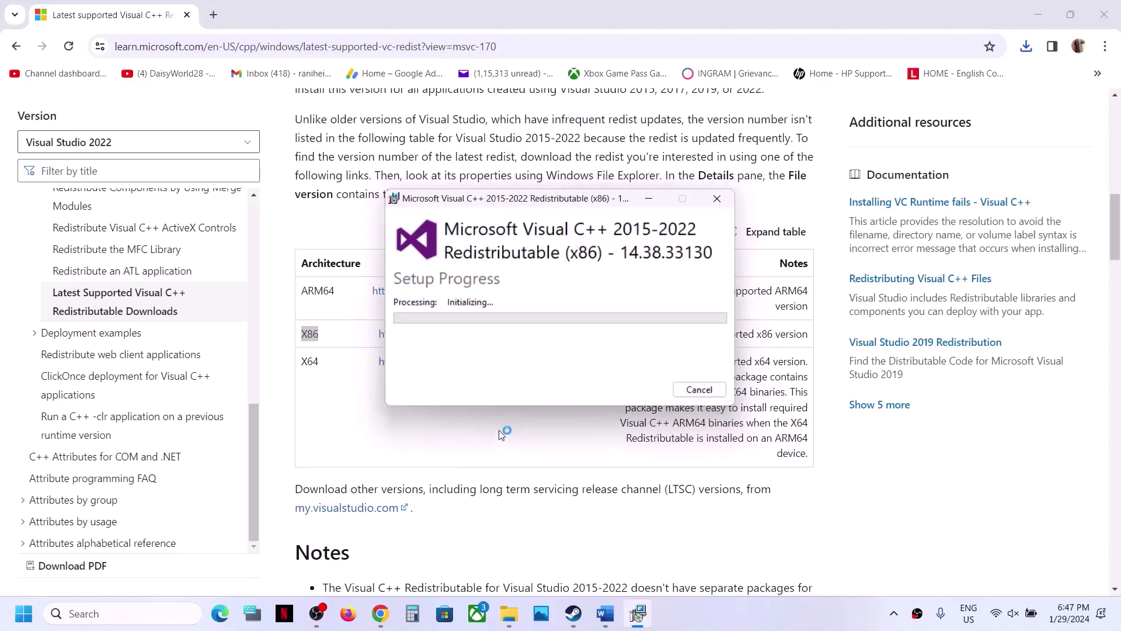
Step: Download the X64 Visual C++ Redistributable and start its repair, placing the x86 and x64 setup windows side by side
{"action": "left_click", "coordinate": [351, 396]}
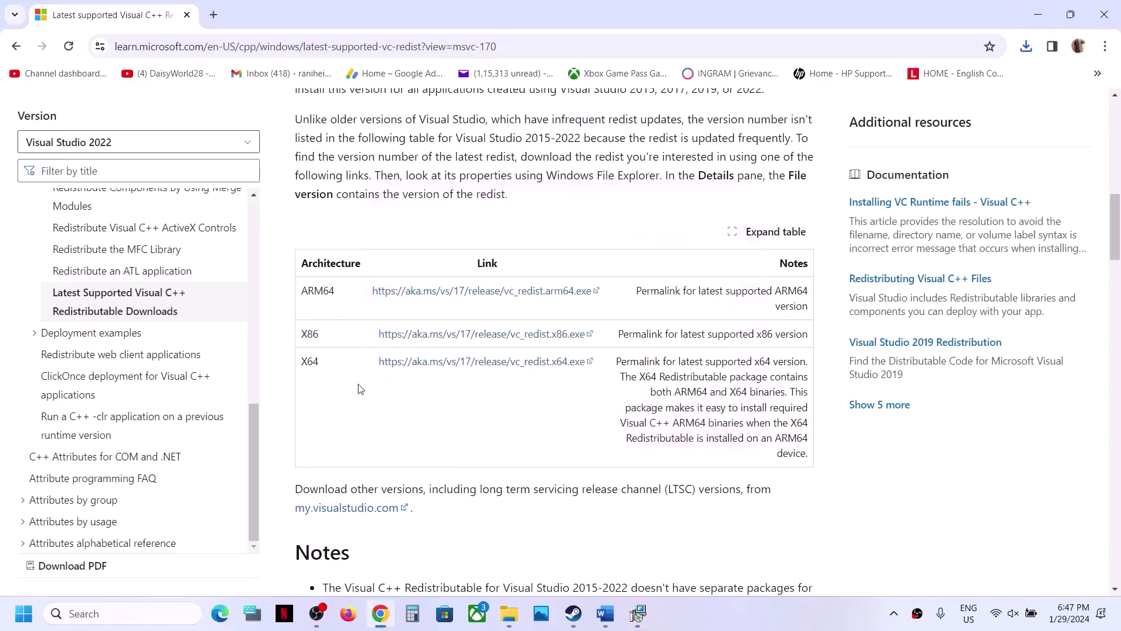
{"action": "double_click", "coordinate": [305, 360]}
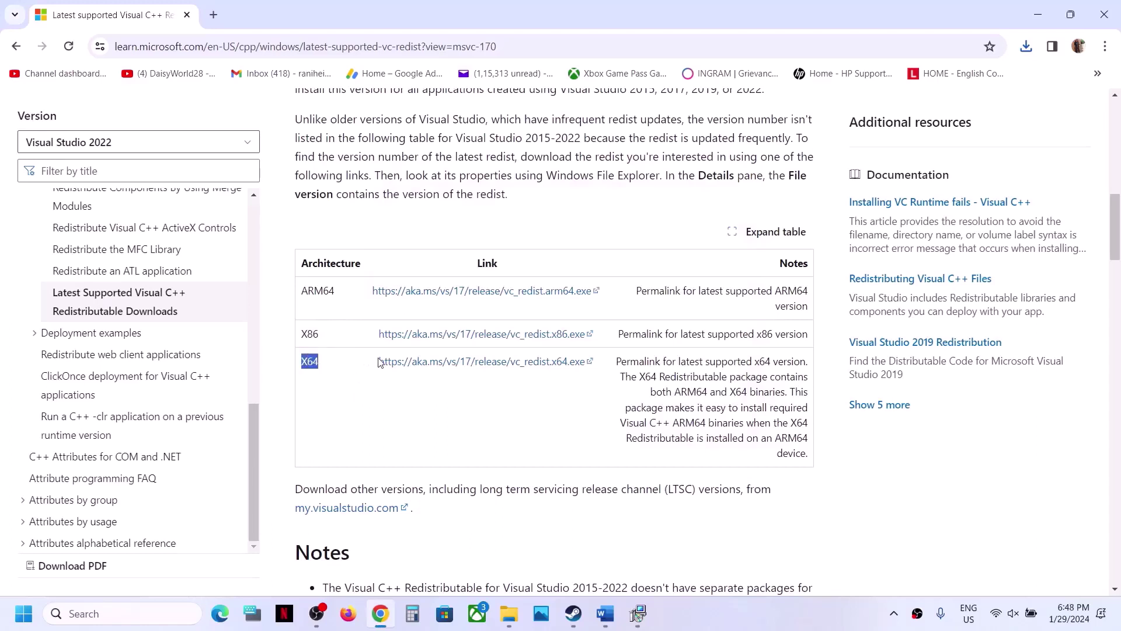
{"action": "left_click", "coordinate": [446, 363]}
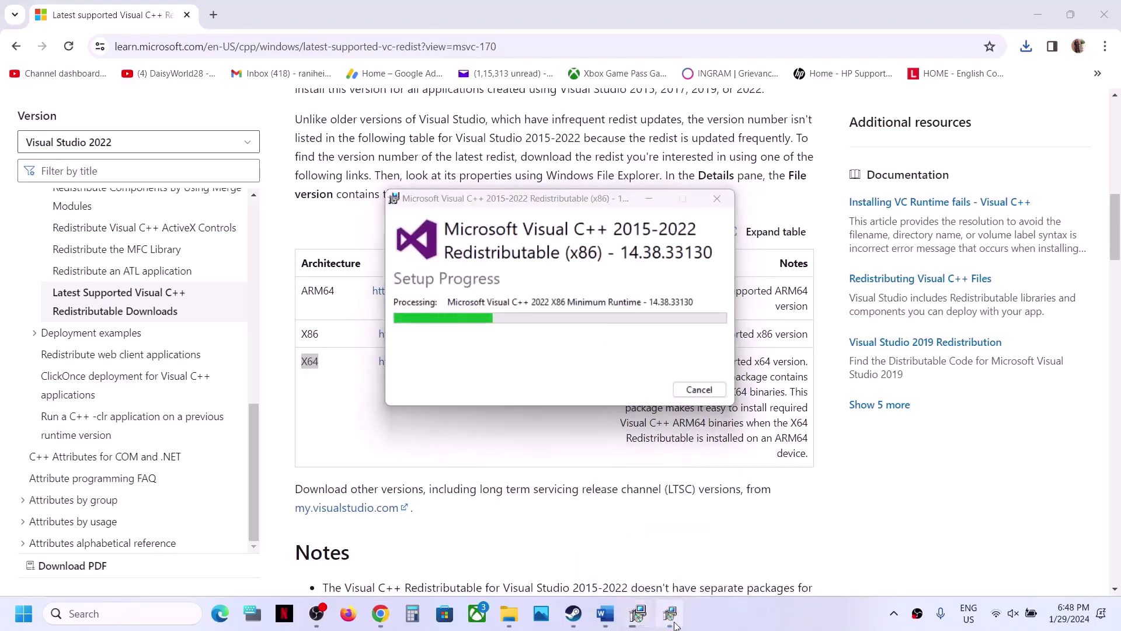
{"action": "left_click", "coordinate": [582, 391]}
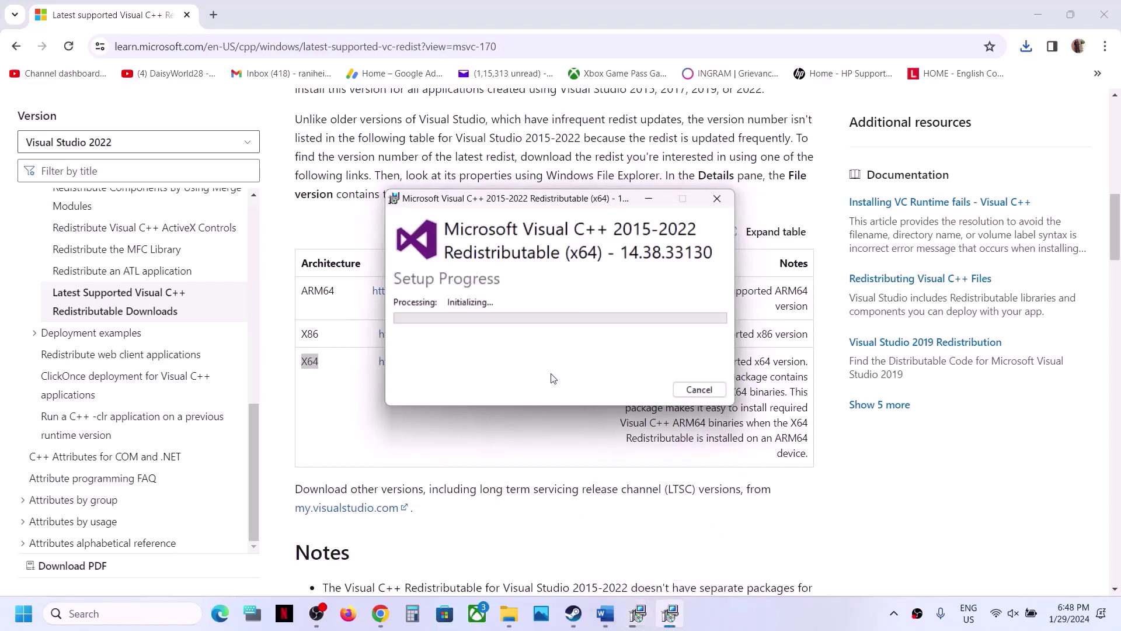
{"action": "left_click_drag", "start_coordinate": [565, 209], "coordinate": [783, 222]}
{"action": "left_click_drag", "start_coordinate": [603, 197], "coordinate": [367, 232]}
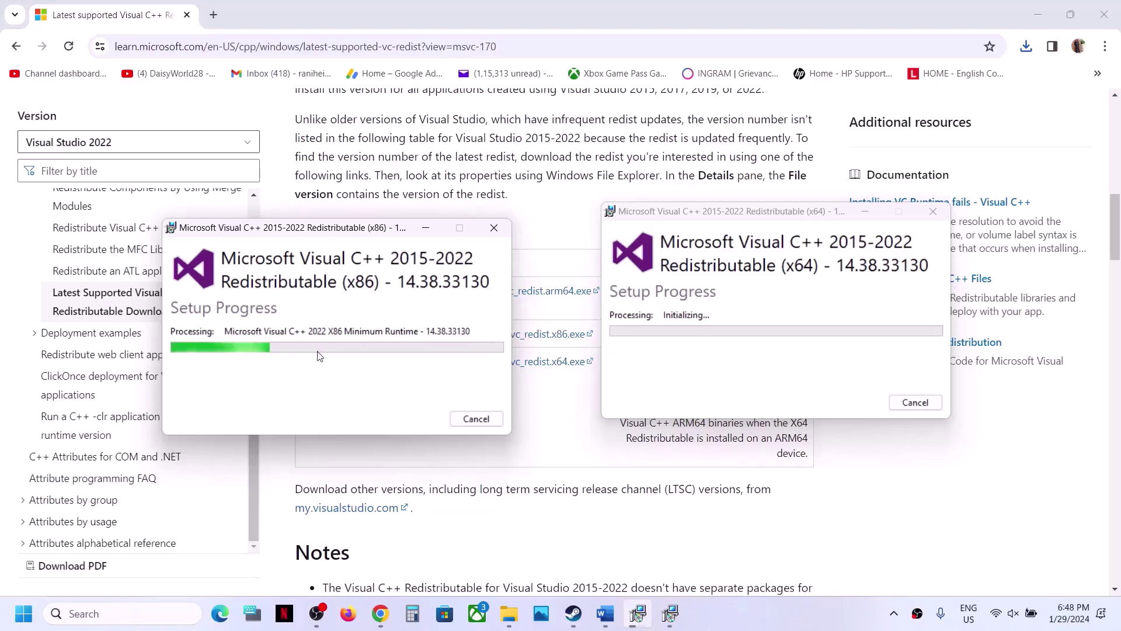
Step: Show the Windows power options that include Restart, and close them without choosing one
{"action": "left_click", "coordinate": [24, 614]}
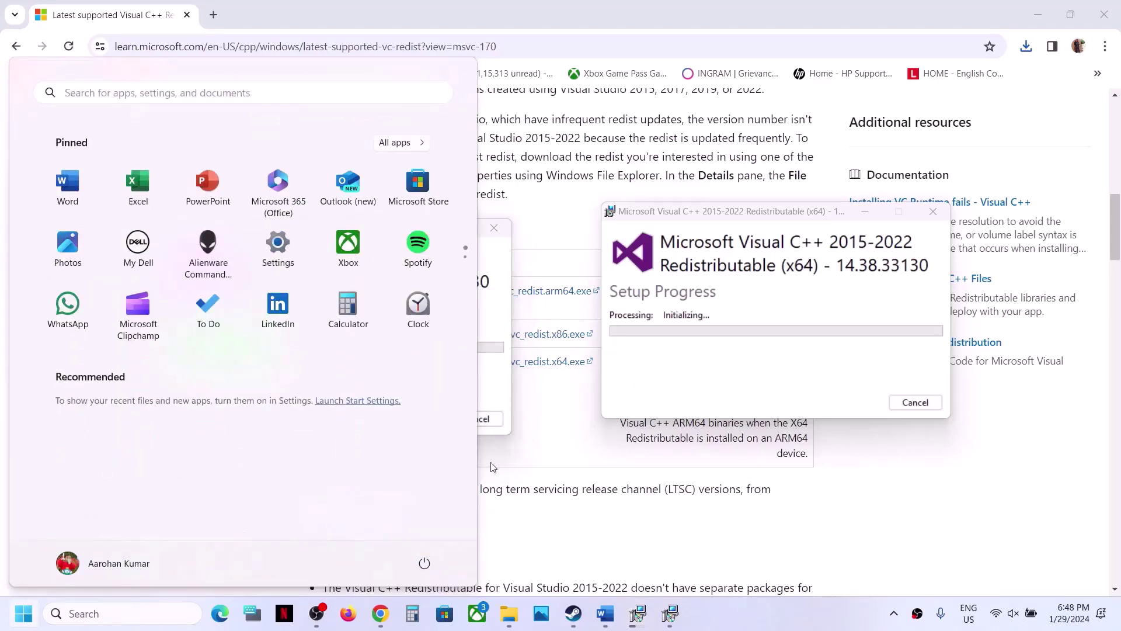
{"action": "left_click", "coordinate": [424, 564]}
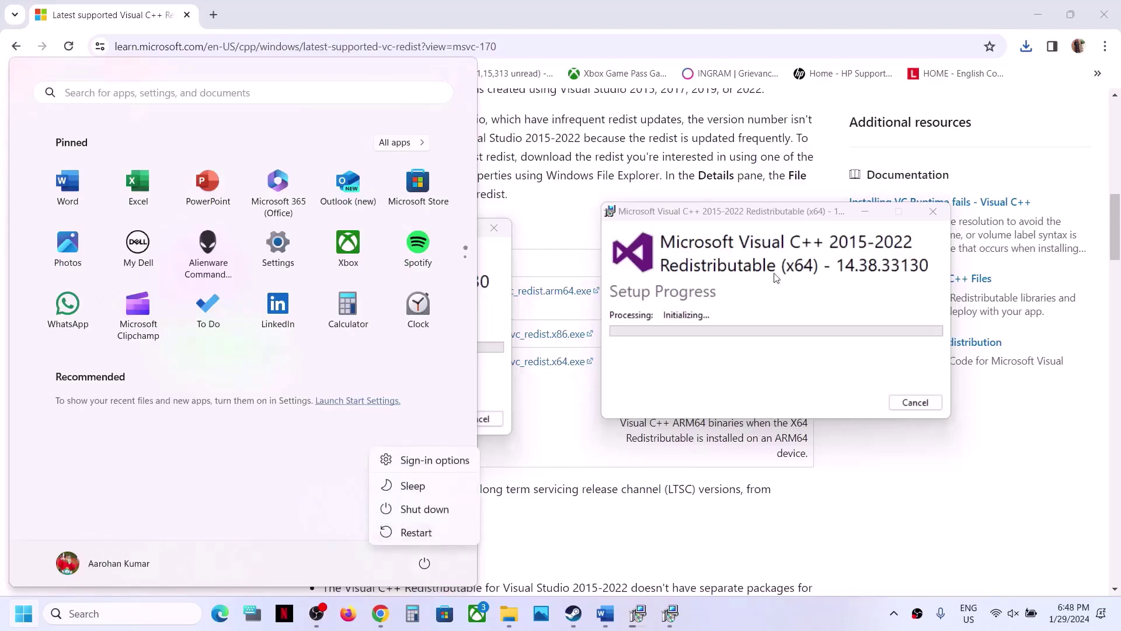
{"action": "key", "text": "Escape"}
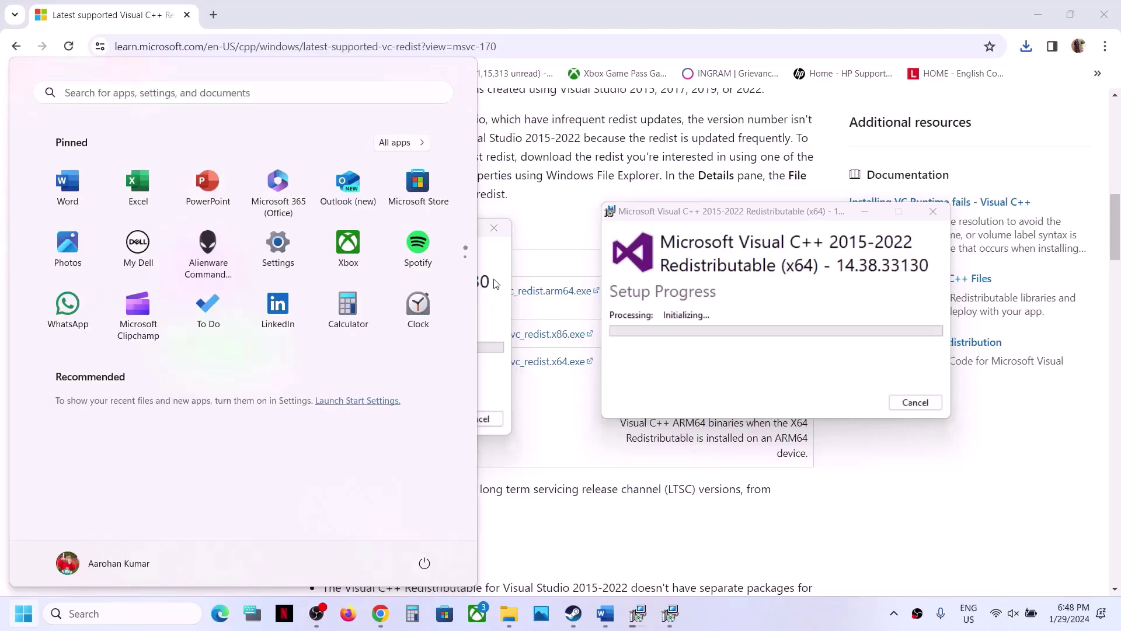
{"action": "key", "text": "Escape"}
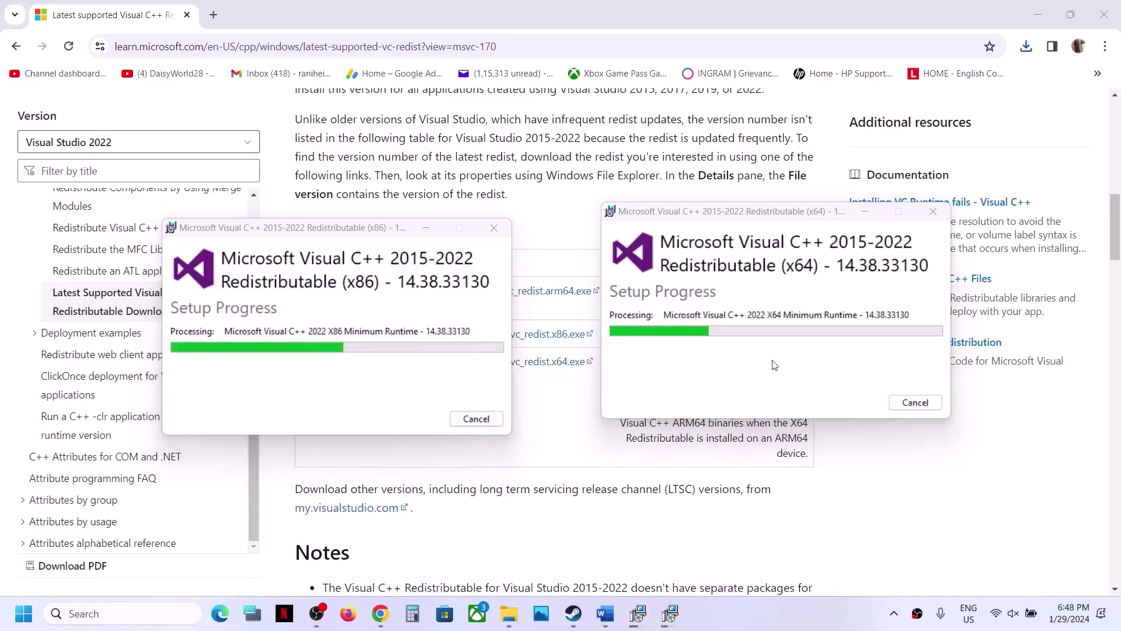
Step: Switch to the Word document and highlight Step 11's advice on display mode, AMD FSR 3 Frame Generation, Motion Blur and video settings
{"action": "left_click", "coordinate": [743, 556]}
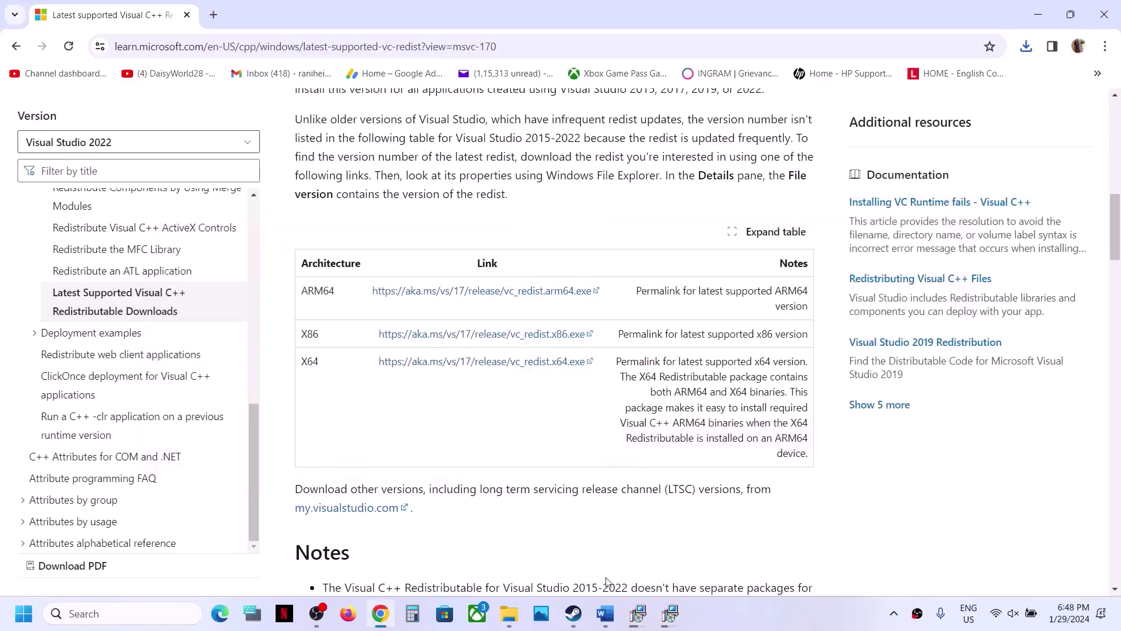
{"action": "left_click", "coordinate": [571, 621]}
{"action": "left_click", "coordinate": [605, 616]}
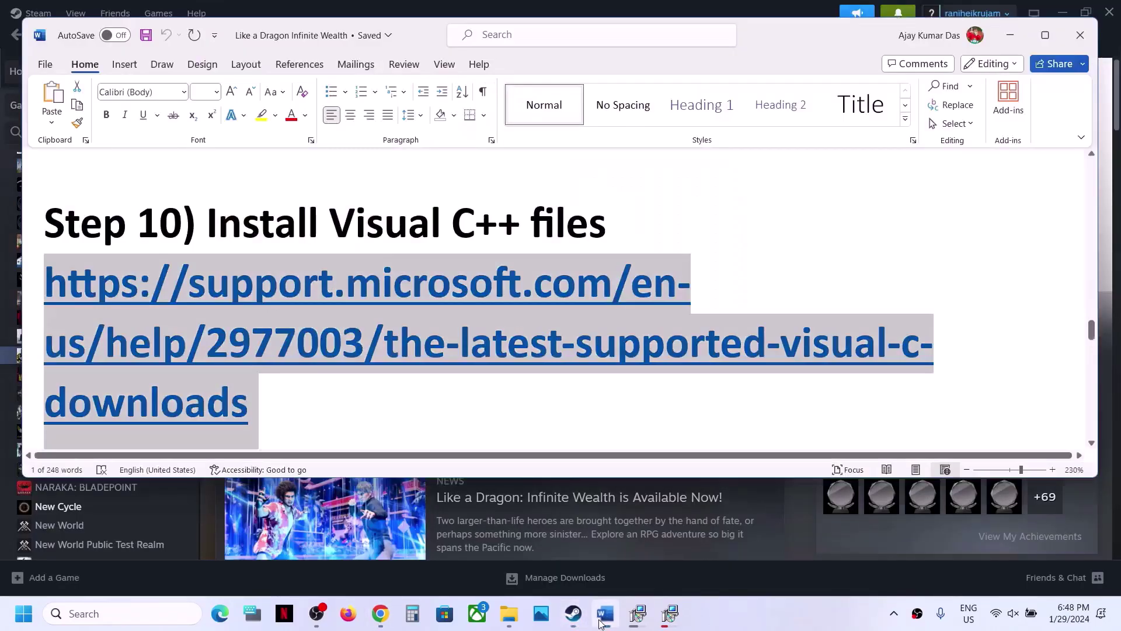
{"action": "scroll", "coordinate": [470, 364], "scroll_direction": "down", "scroll_amount": 5}
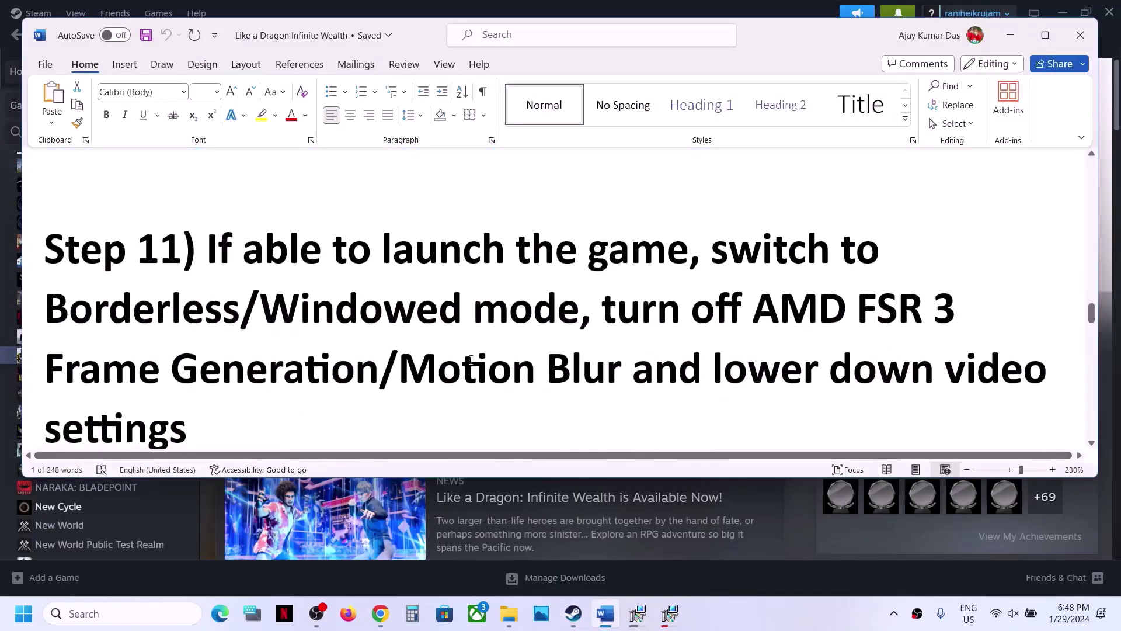
{"action": "left_click_drag", "start_coordinate": [209, 221], "coordinate": [673, 217]}
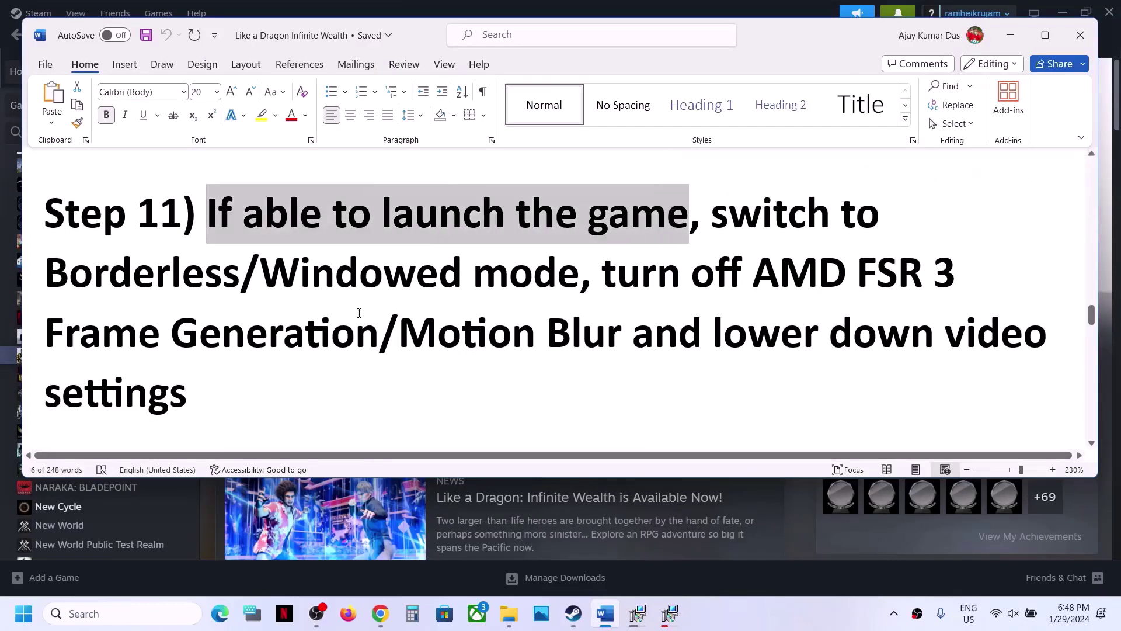
{"action": "left_click", "coordinate": [536, 270]}
{"action": "left_click_drag", "start_coordinate": [703, 215], "coordinate": [311, 334]}
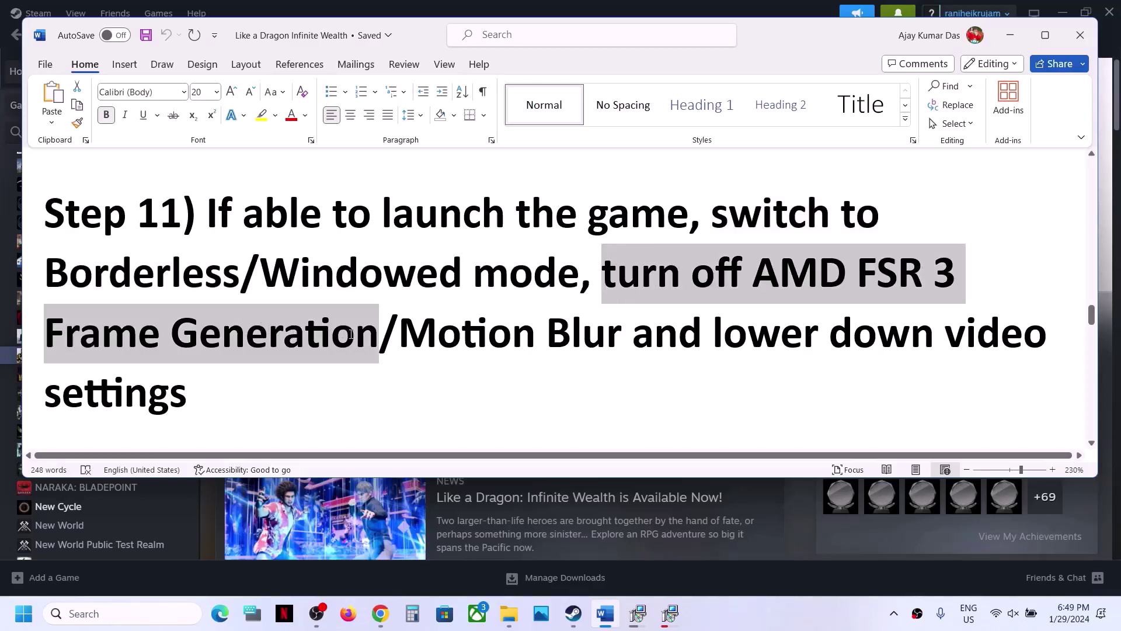
{"action": "left_click_drag", "start_coordinate": [350, 335], "coordinate": [350, 334]}
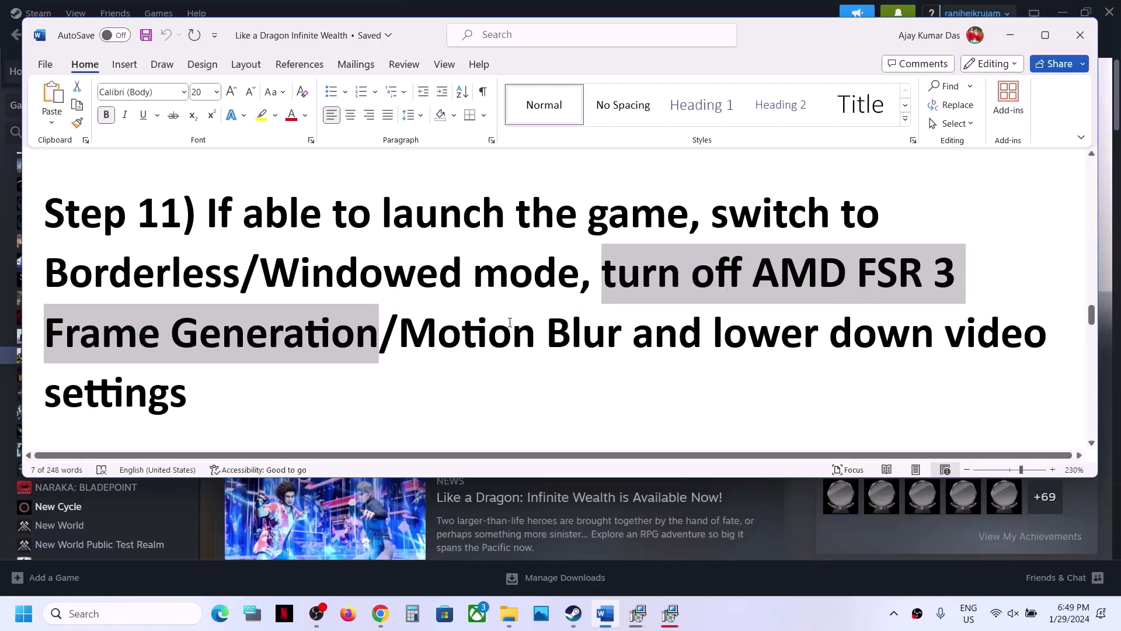
{"action": "left_click_drag", "start_coordinate": [408, 344], "coordinate": [584, 370]}
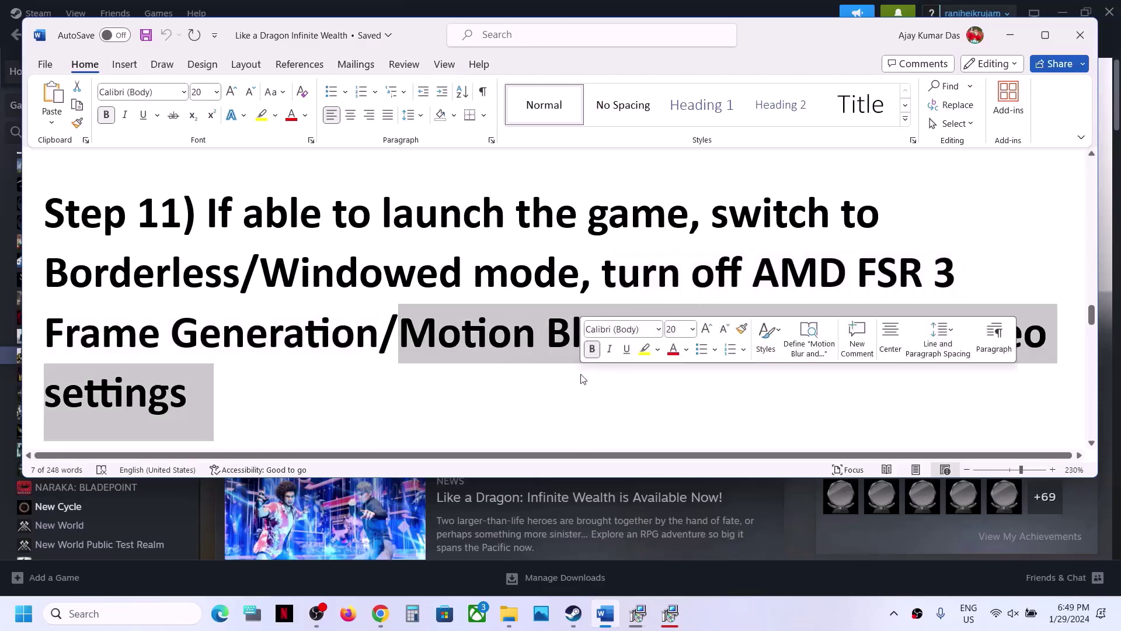
Step: Dismiss the x86 redistributable setup's message and launch Like a Dragon: Infinite Wealth from Steam
{"action": "left_click", "coordinate": [1016, 41]}
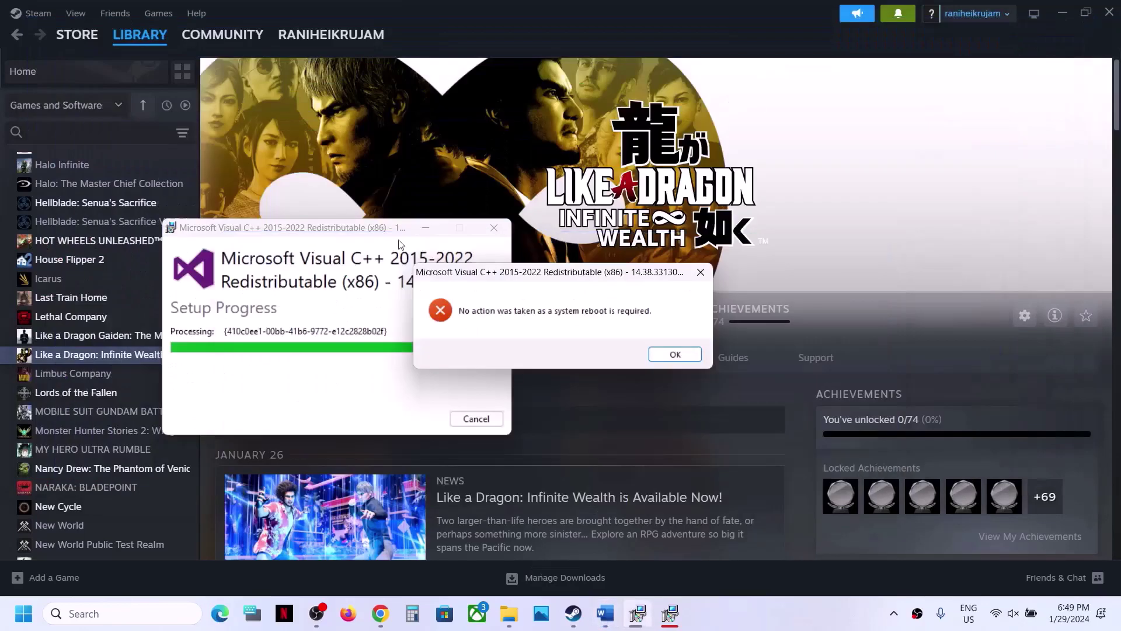
{"action": "left_click", "coordinate": [675, 357]}
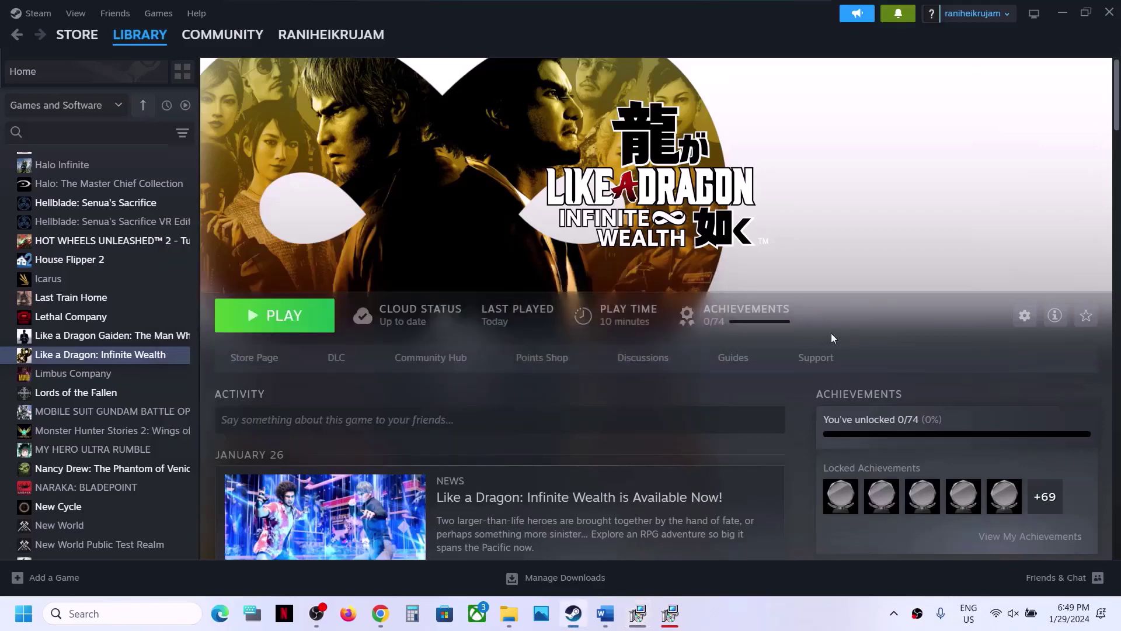
{"action": "left_click", "coordinate": [294, 329]}
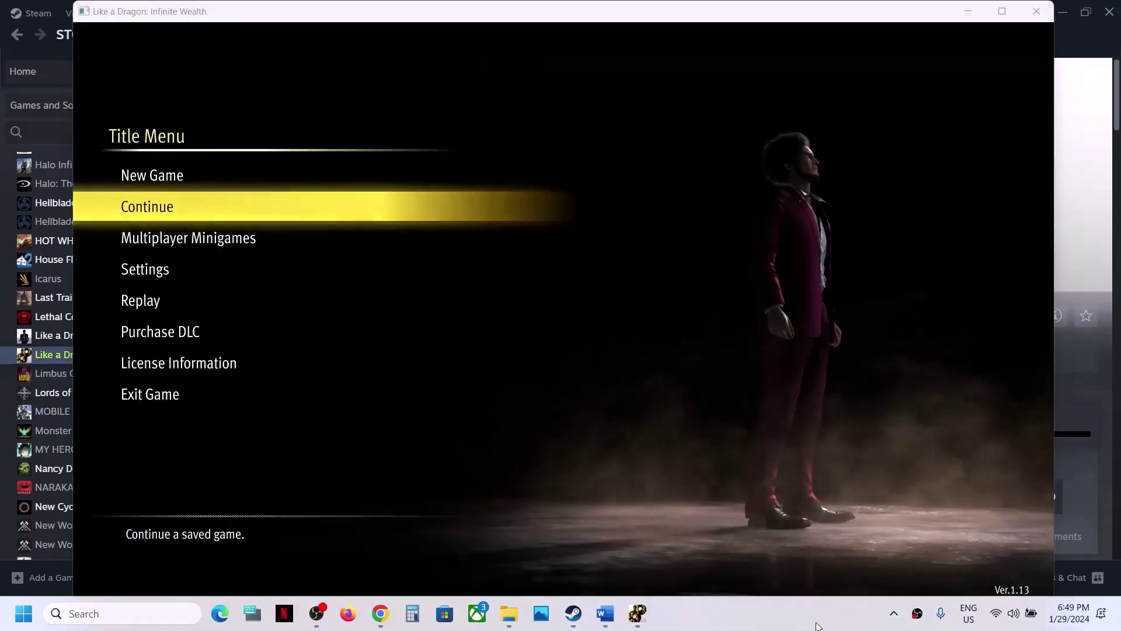
Step: Set the Display Mode to Borderless in the game's Graphics Settings
{"action": "left_click", "coordinate": [164, 275]}
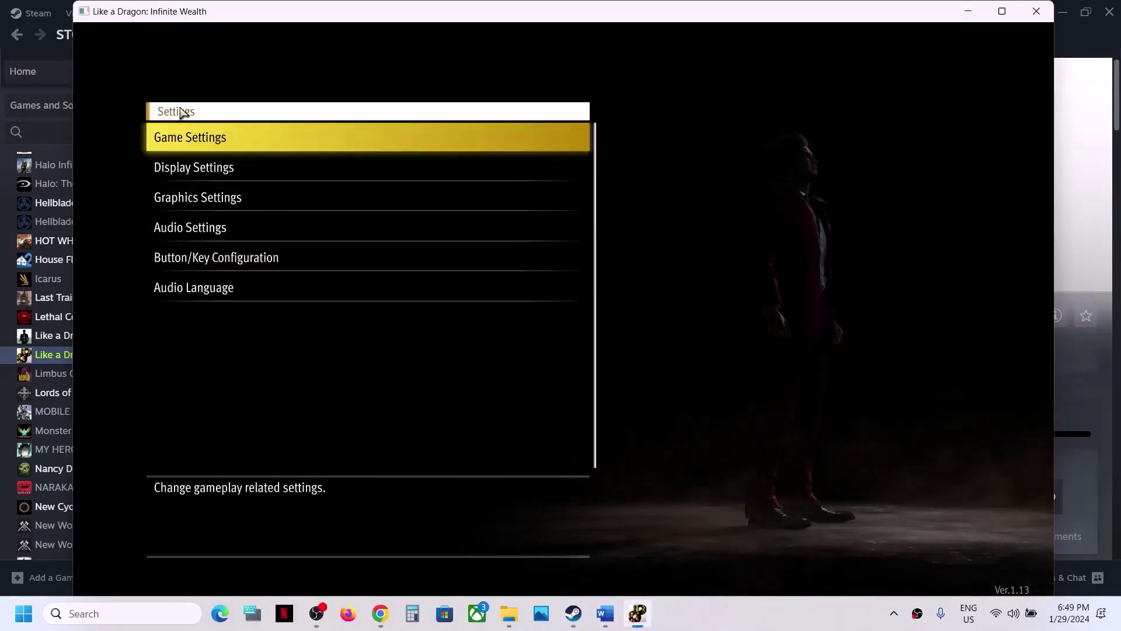
{"action": "left_click", "coordinate": [192, 169]}
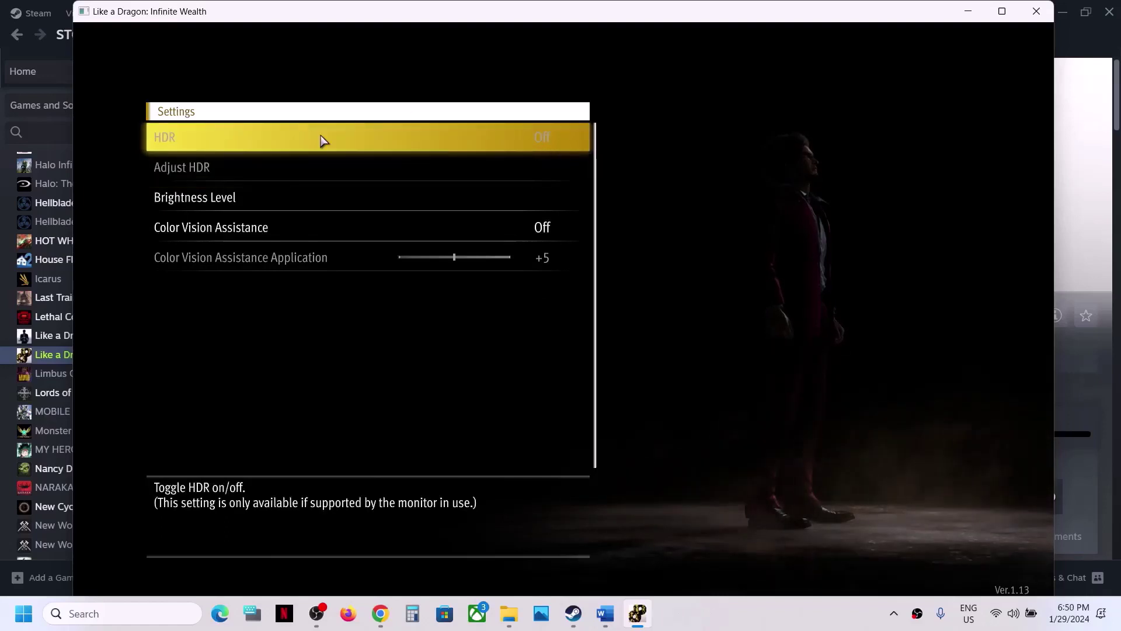
{"action": "key", "text": "Escape"}
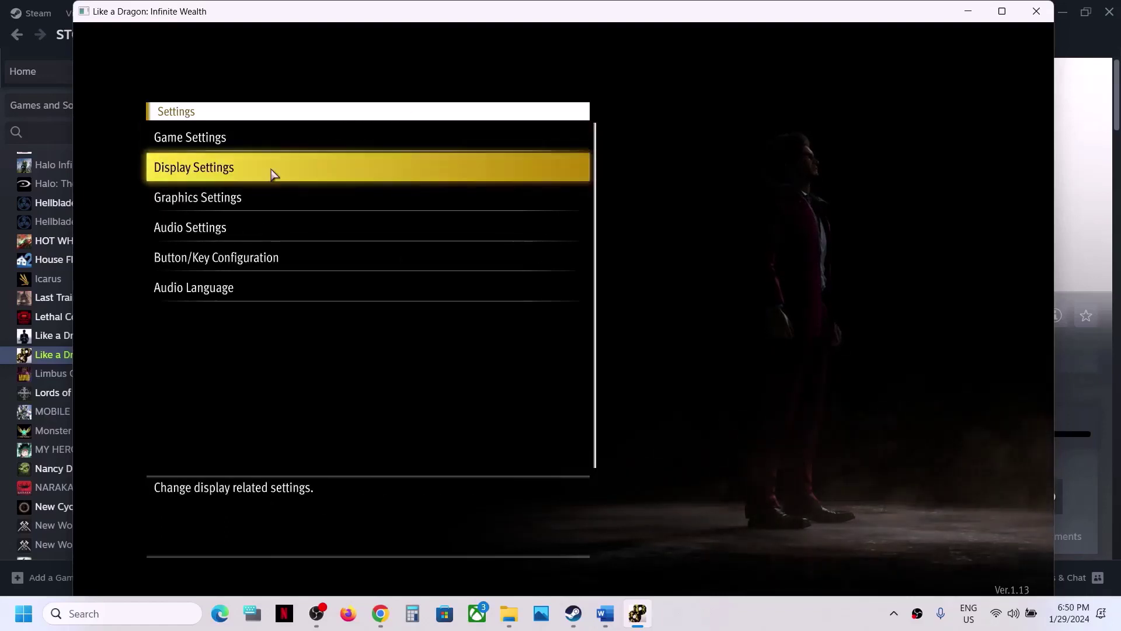
{"action": "left_click", "coordinate": [240, 204]}
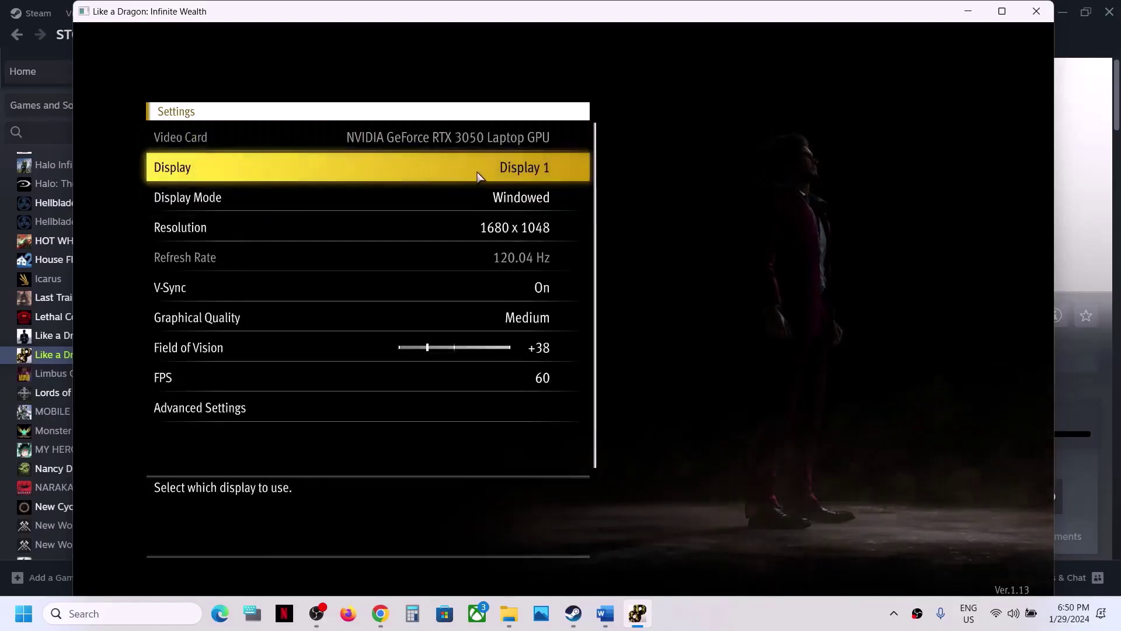
{"action": "left_click", "coordinate": [565, 195]}
{"action": "left_click", "coordinate": [565, 196]}
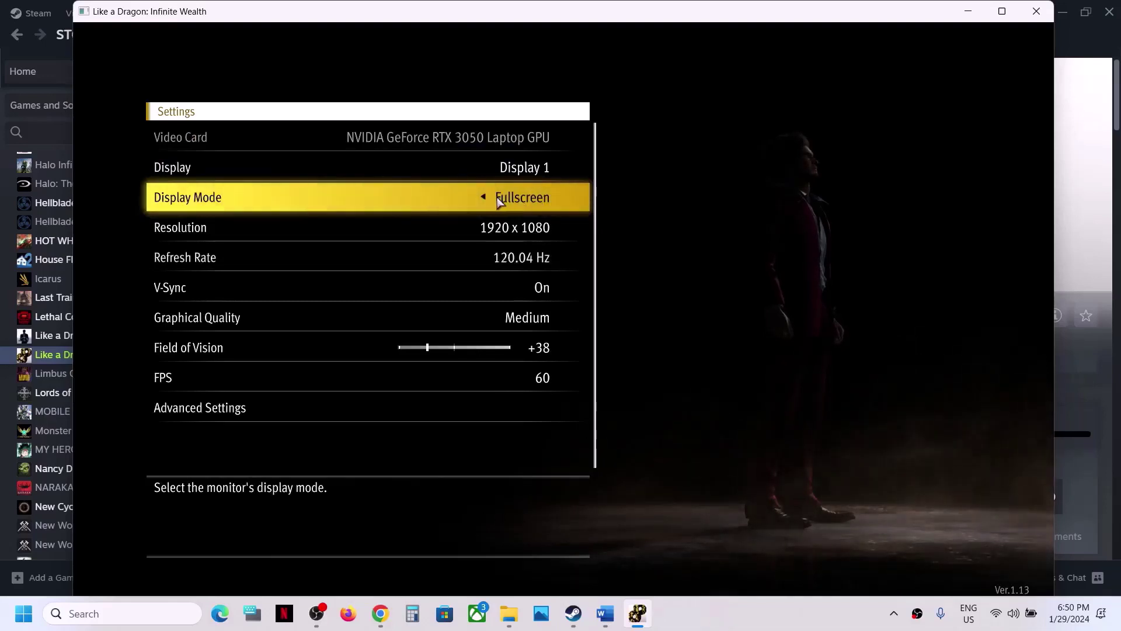
{"action": "left_click", "coordinate": [479, 197]}
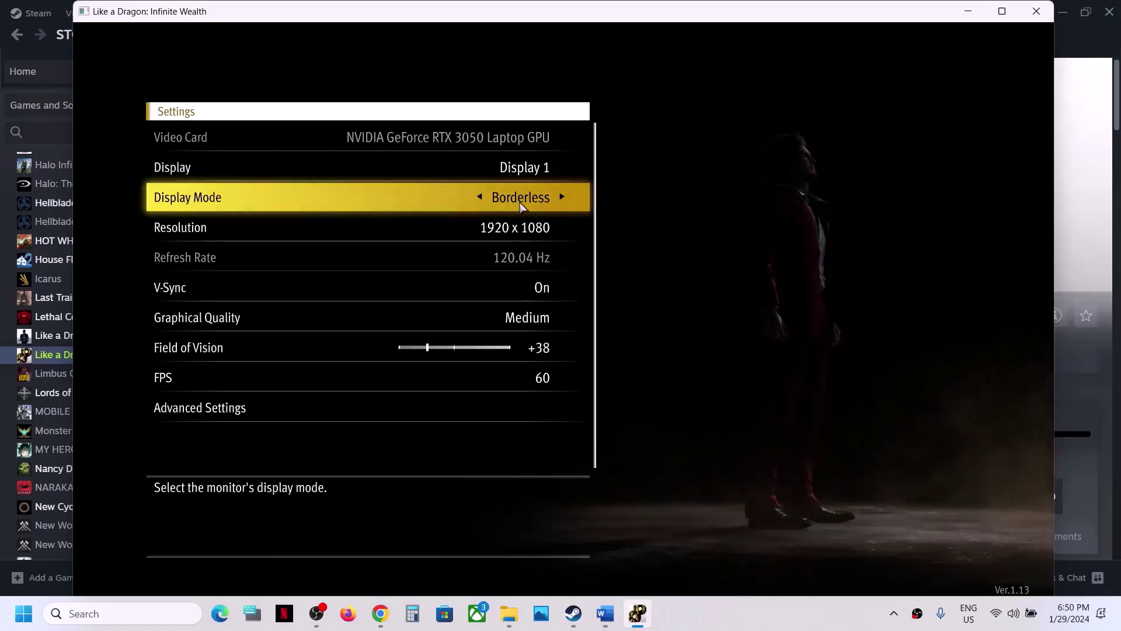
Step: Set the Display Mode to Windowed and try higher resolutions up to 1920 x 1080, settling on 1680 x 1050
{"action": "left_click", "coordinate": [480, 197]}
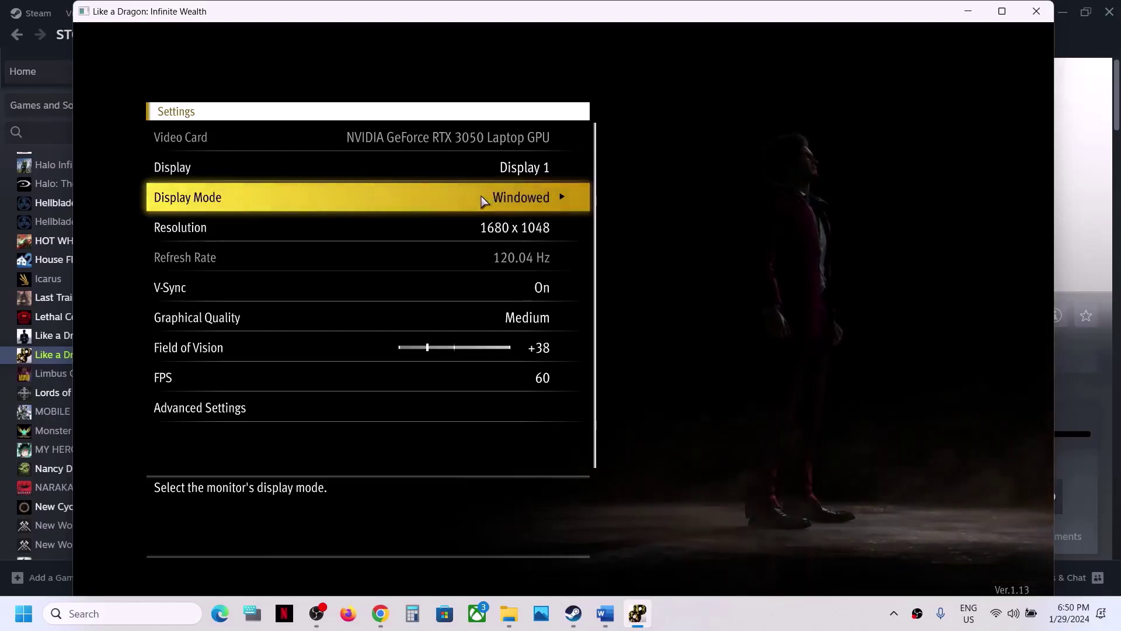
{"action": "left_click", "coordinate": [560, 227]}
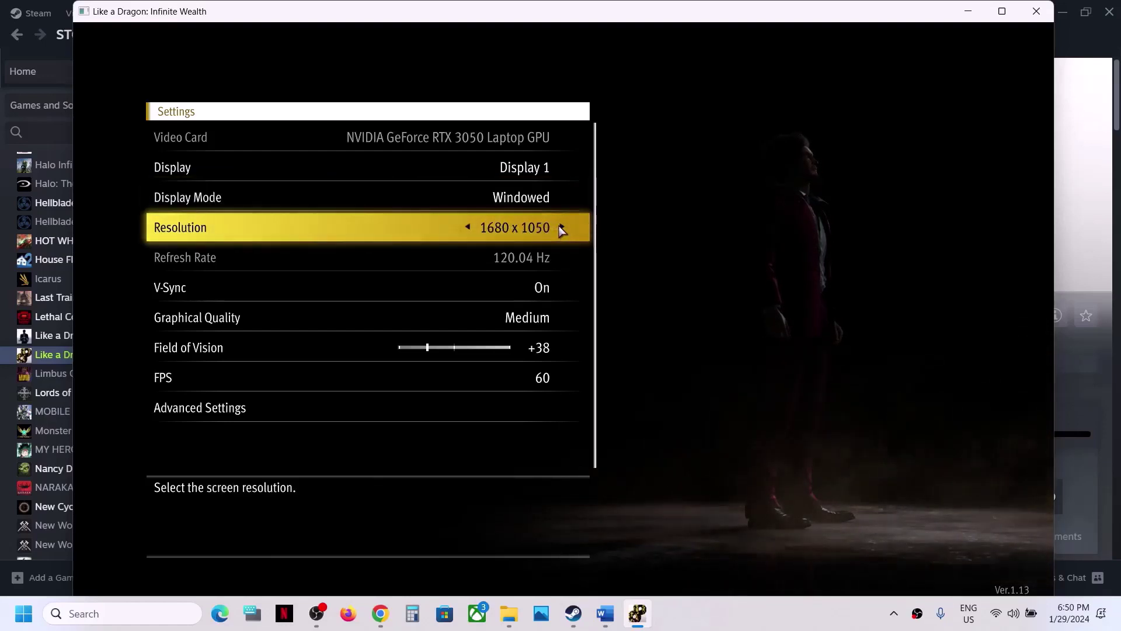
{"action": "left_click", "coordinate": [560, 228]}
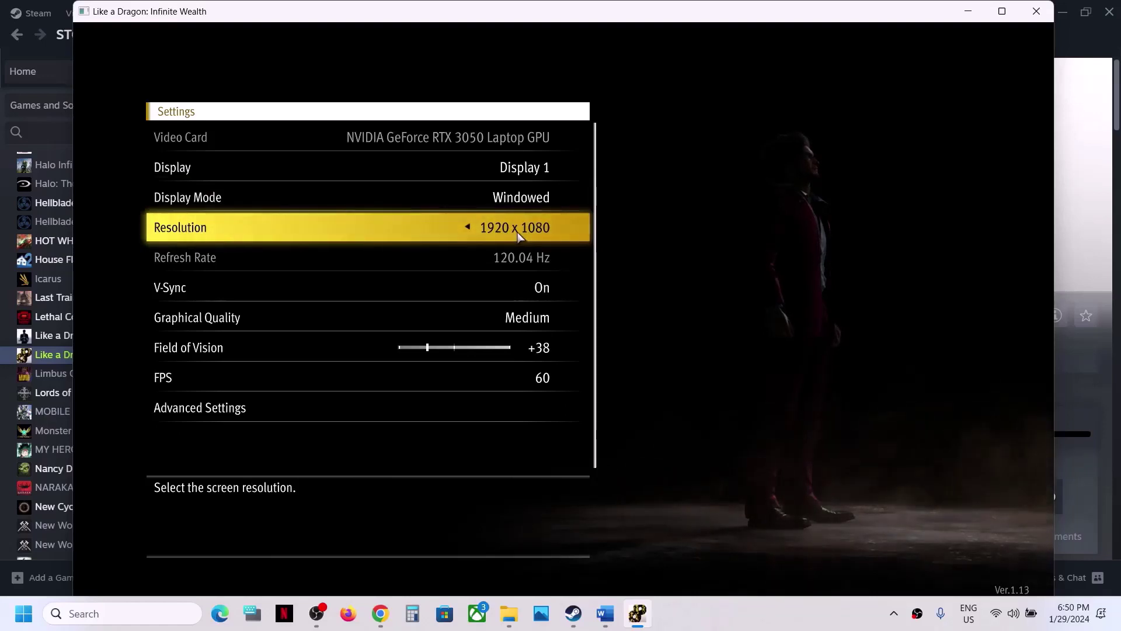
{"action": "left_click", "coordinate": [467, 228]}
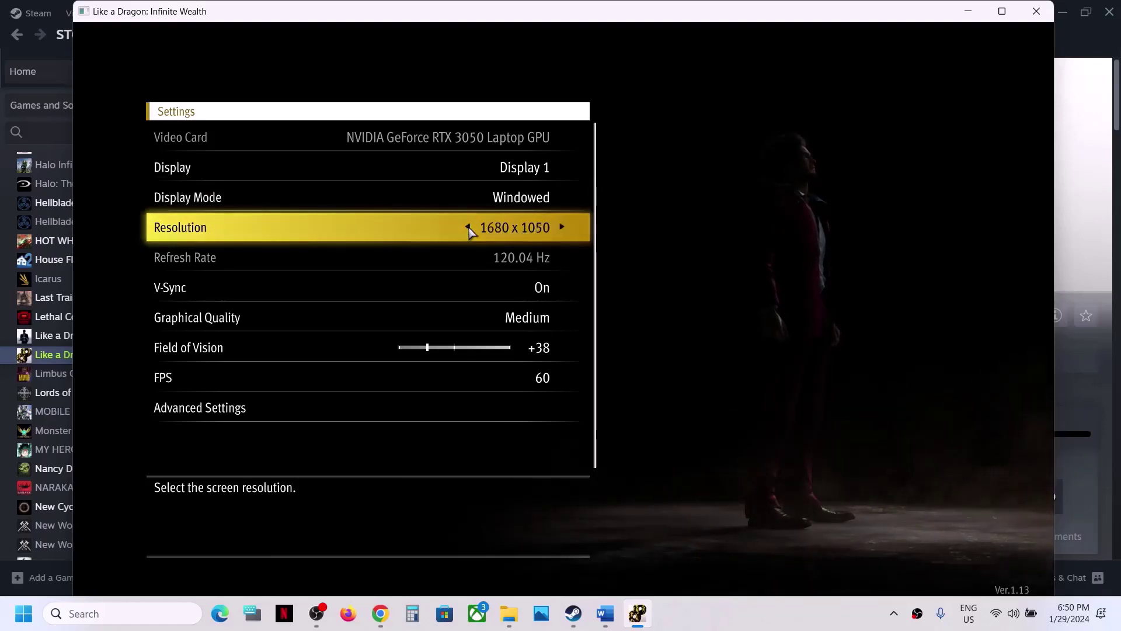
Step: Turn V-Sync off and cycle the Graphical Quality presets up through Custom and back to Medium
{"action": "left_click", "coordinate": [523, 287]}
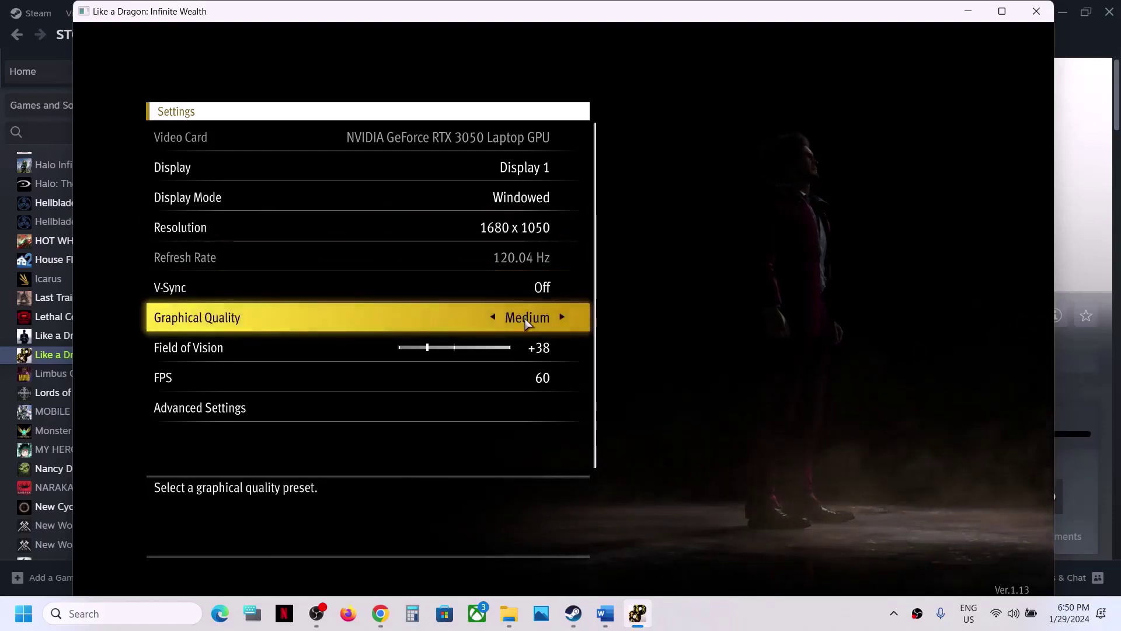
{"action": "left_click", "coordinate": [560, 317]}
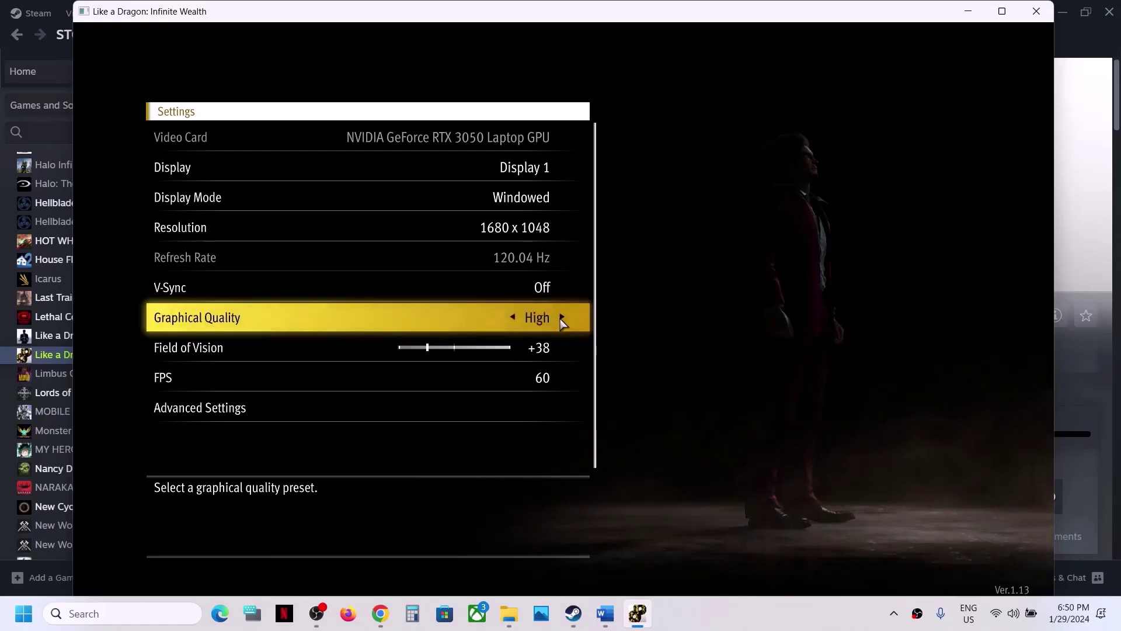
{"action": "left_click", "coordinate": [561, 317]}
{"action": "left_click", "coordinate": [561, 317]}
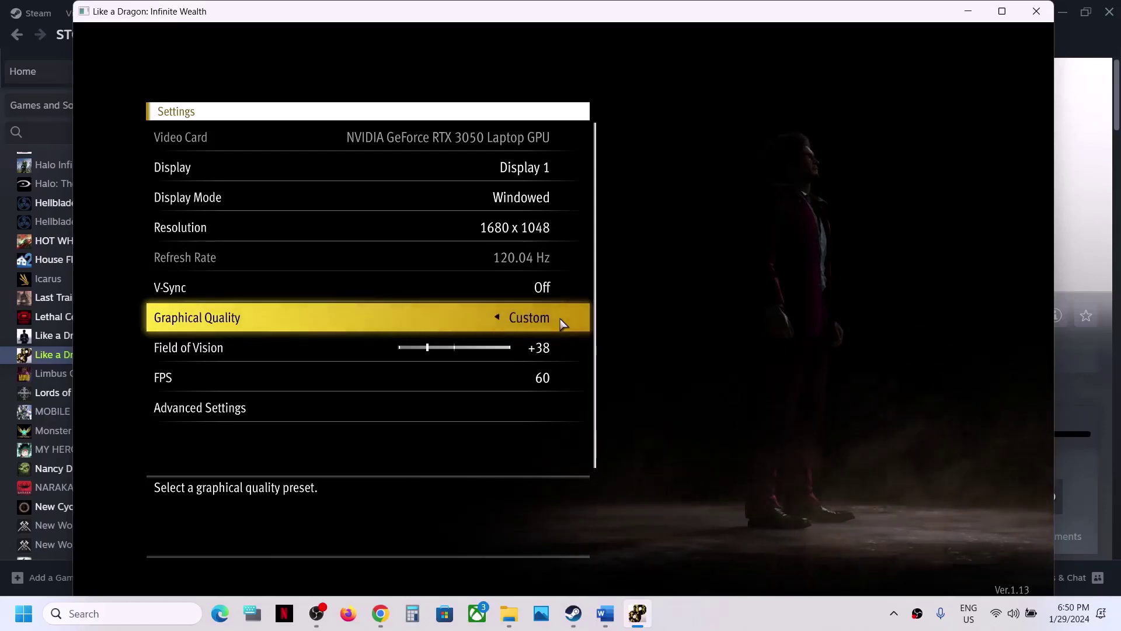
{"action": "left_click", "coordinate": [498, 317]}
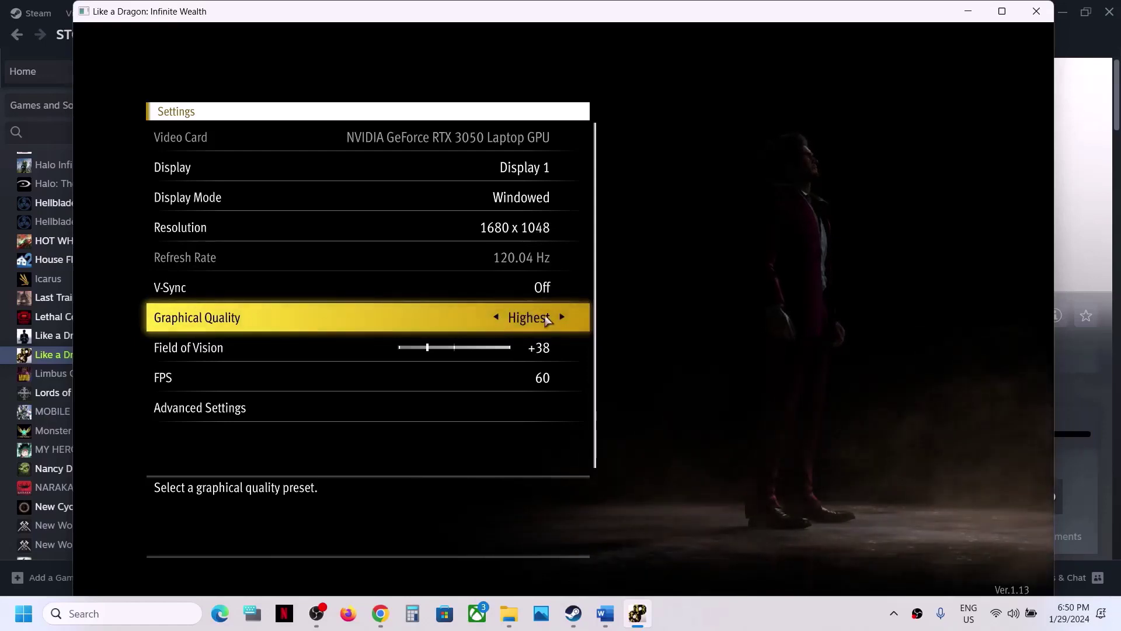
{"action": "left_click", "coordinate": [497, 317]}
{"action": "left_click", "coordinate": [514, 318]}
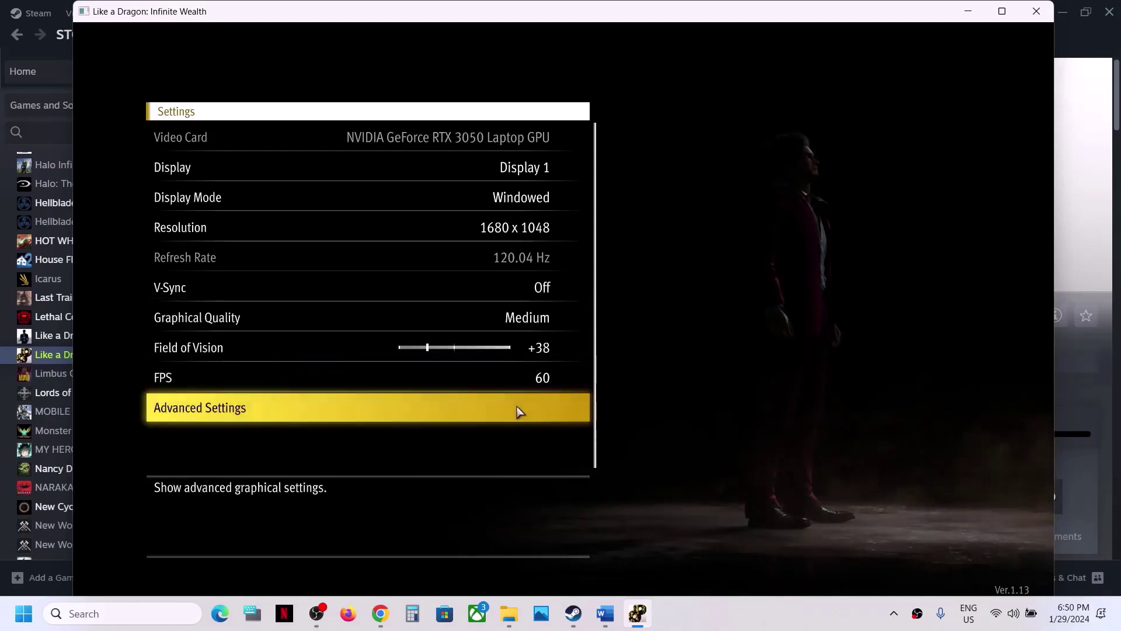
Step: Turn Realtime Reflections off in the Advanced Settings and go down the list to the NVIDIA DLSS entries
{"action": "left_click", "coordinate": [479, 411]}
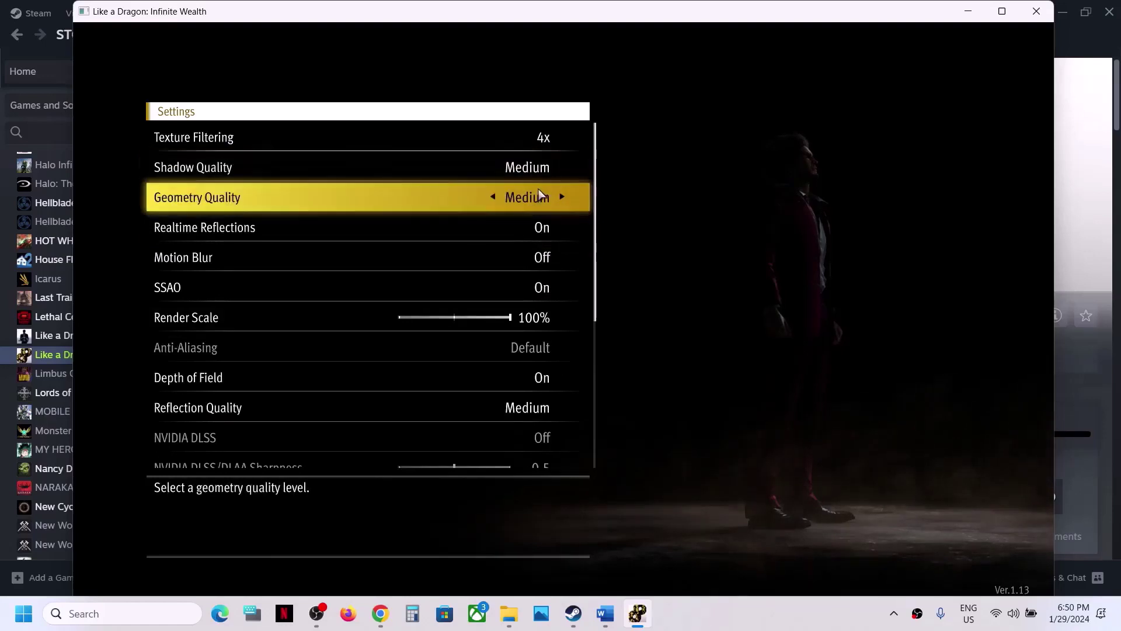
{"action": "left_click", "coordinate": [524, 230]}
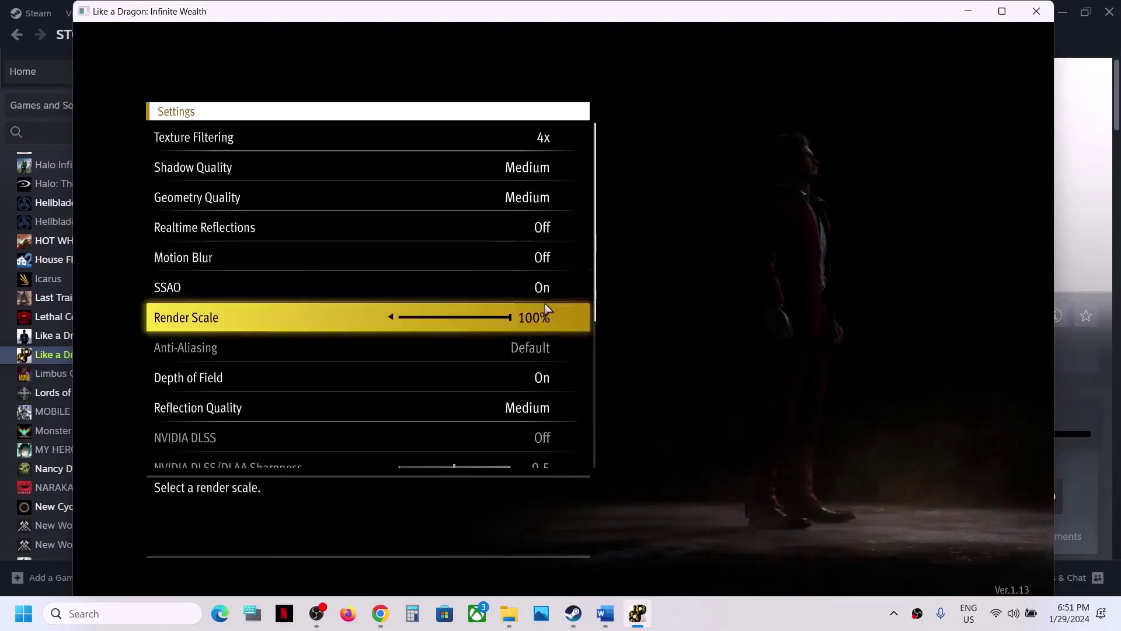
{"action": "key", "text": "Down"}
{"action": "key", "text": "Down"}
{"action": "key", "text": "Down"}
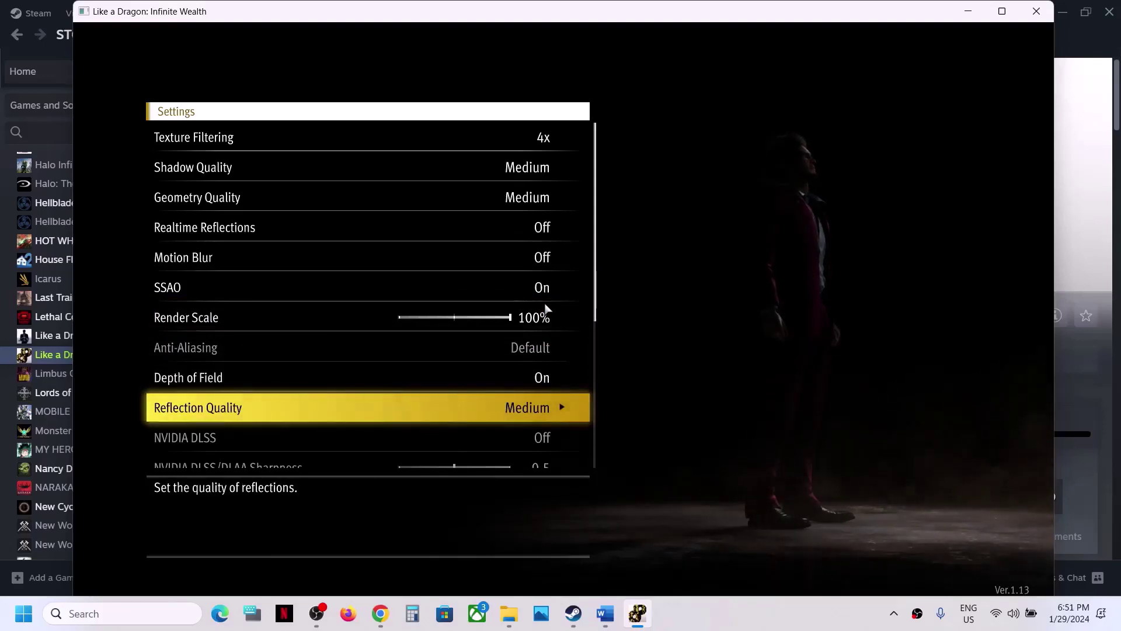
{"action": "key", "text": "Down"}
{"action": "key", "text": "Down"}
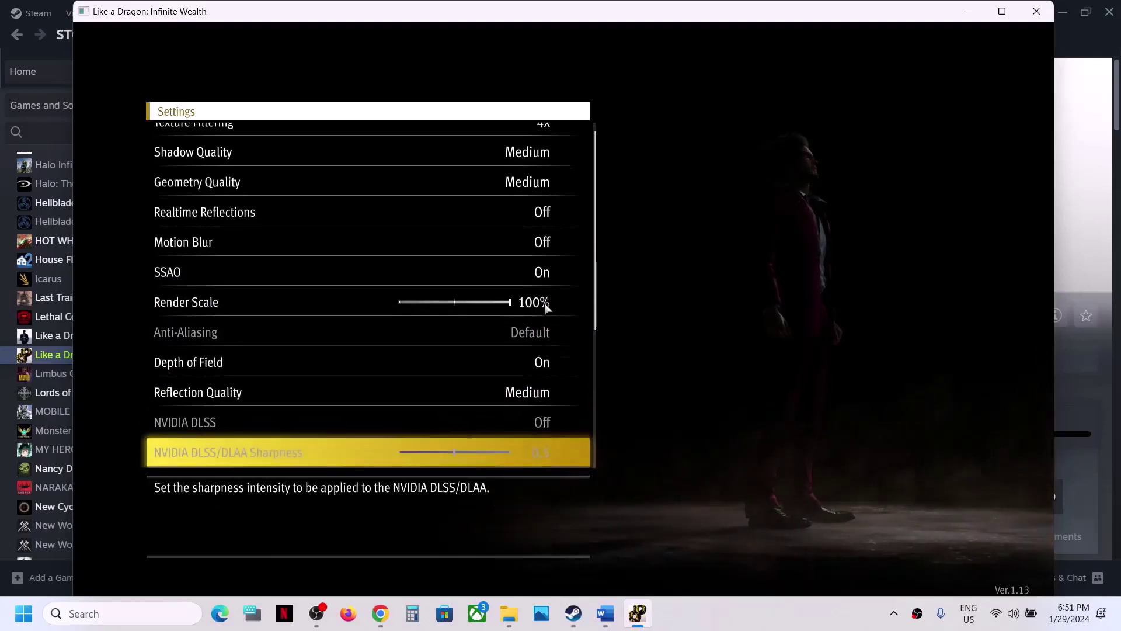
{"action": "key", "text": "Up"}
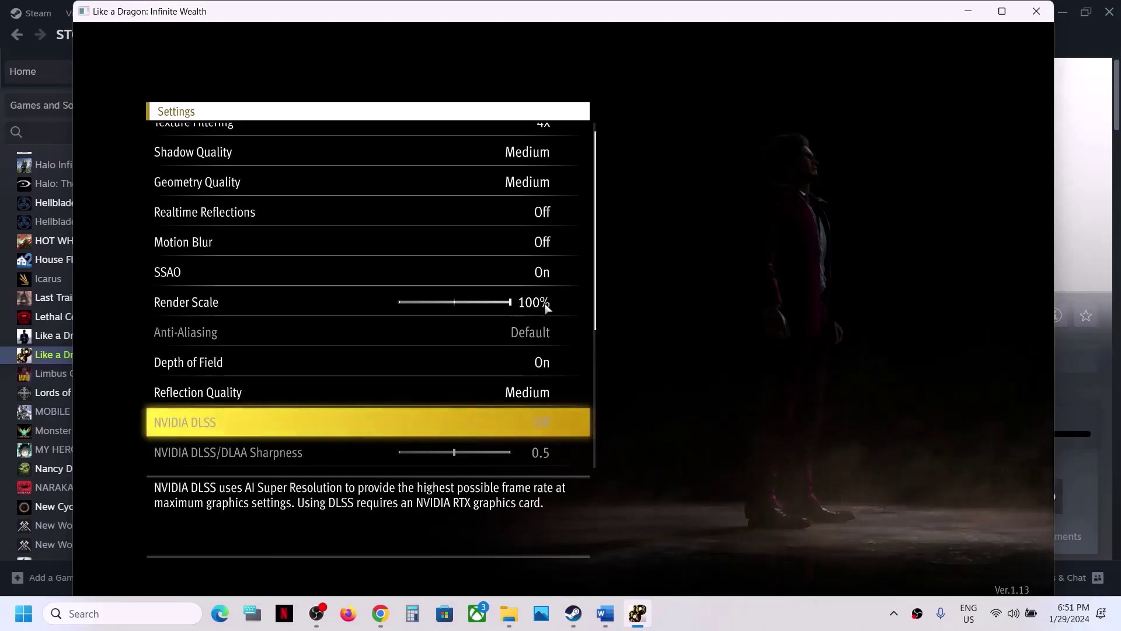
Step: Go on to AMD FSR 2, try its other modes such as Balanced, and set it back to Quality
{"action": "key", "text": "Down"}
{"action": "key", "text": "Down"}
{"action": "key", "text": "Down"}
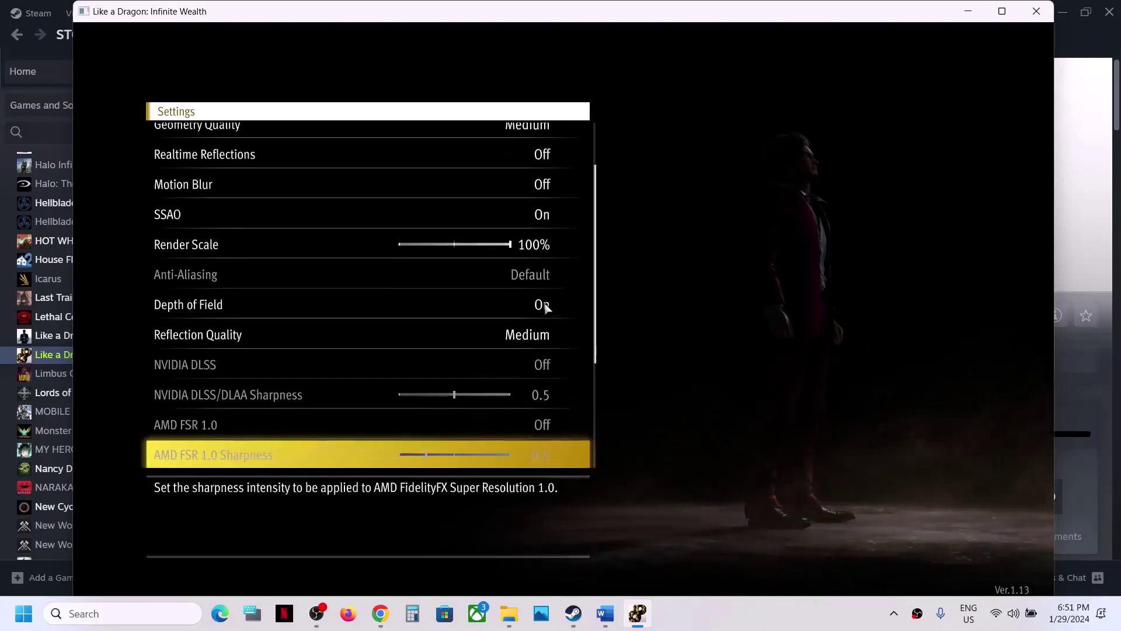
{"action": "key", "text": "Down"}
{"action": "key", "text": "Down"}
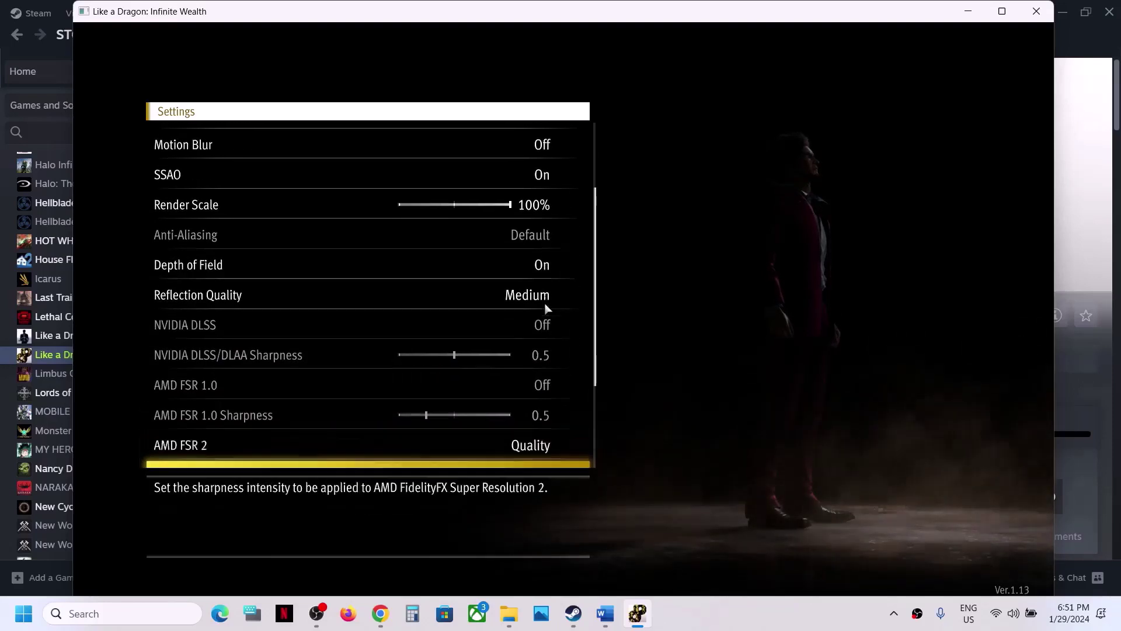
{"action": "key", "text": "Up"}
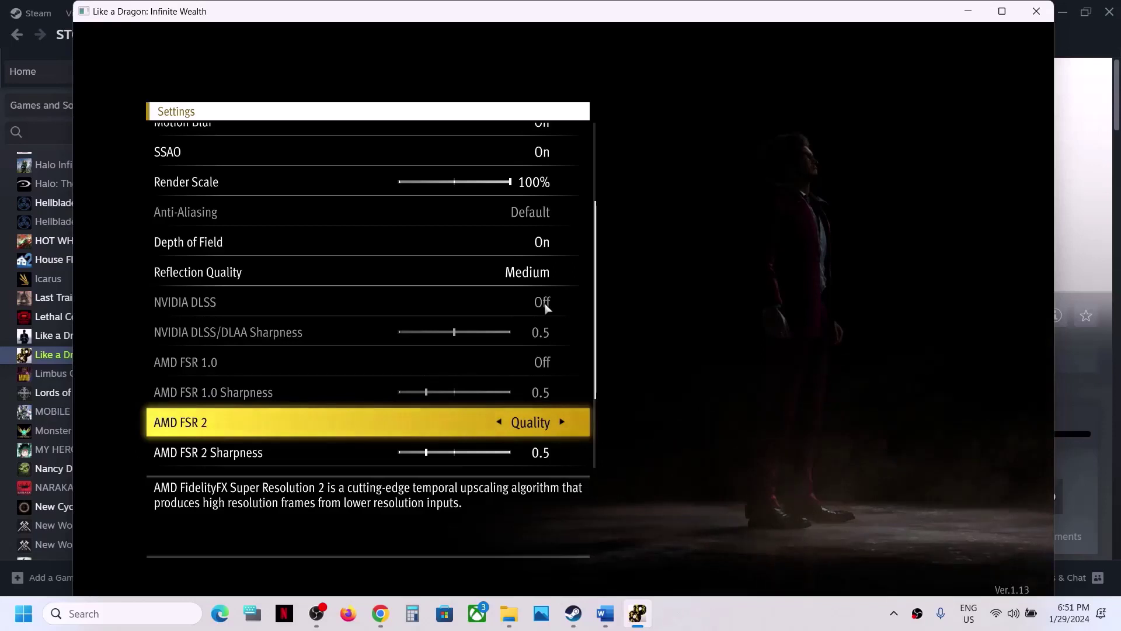
{"action": "key", "text": "Right"}
{"action": "key", "text": "Right"}
{"action": "key", "text": "Left"}
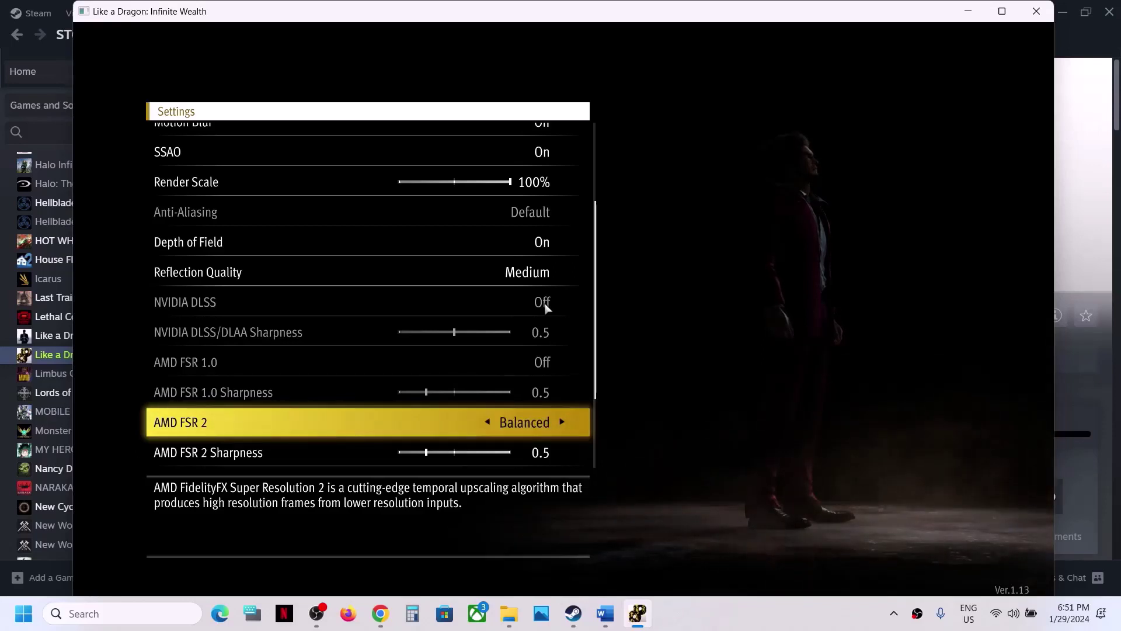
{"action": "key", "text": "Left"}
Step: Examine the AMD FSR 3 Frame Generation setting near the end of the advanced graphics options
{"action": "key", "text": "Down"}
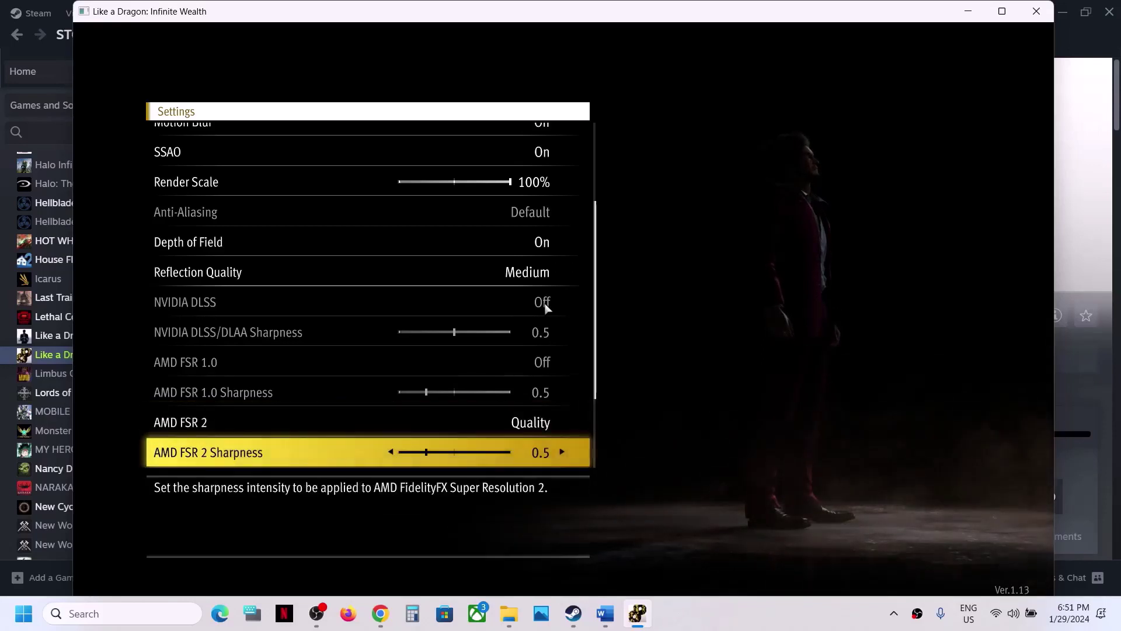
{"action": "key", "text": "Down"}
{"action": "key", "text": "Down"}
{"action": "key", "text": "Down"}
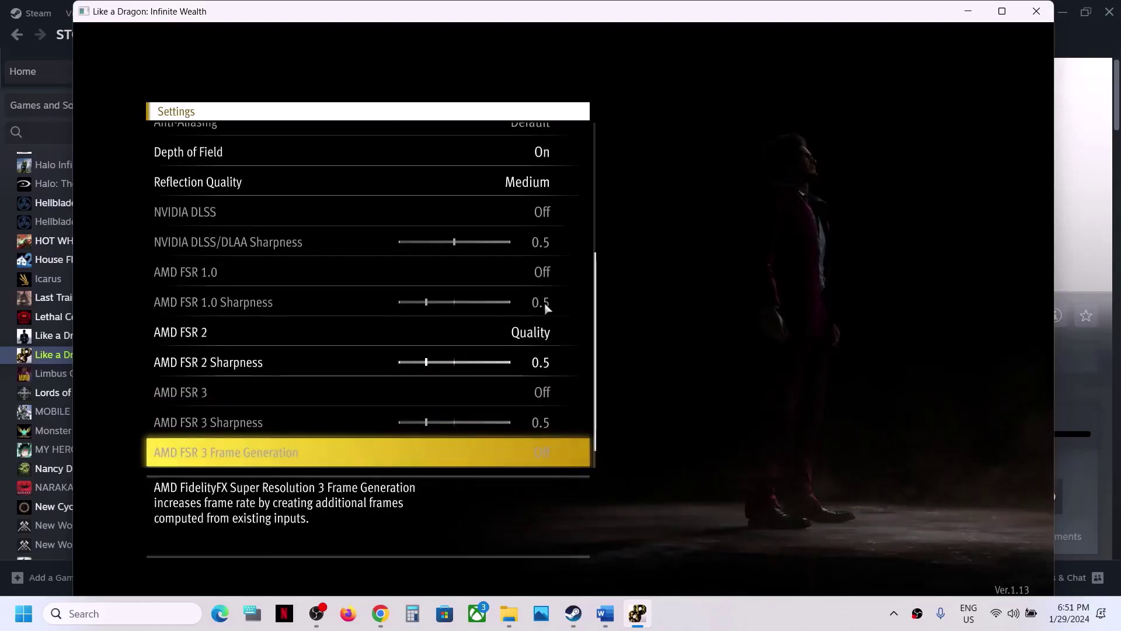
{"action": "key", "text": "Down"}
{"action": "key", "text": "Up"}
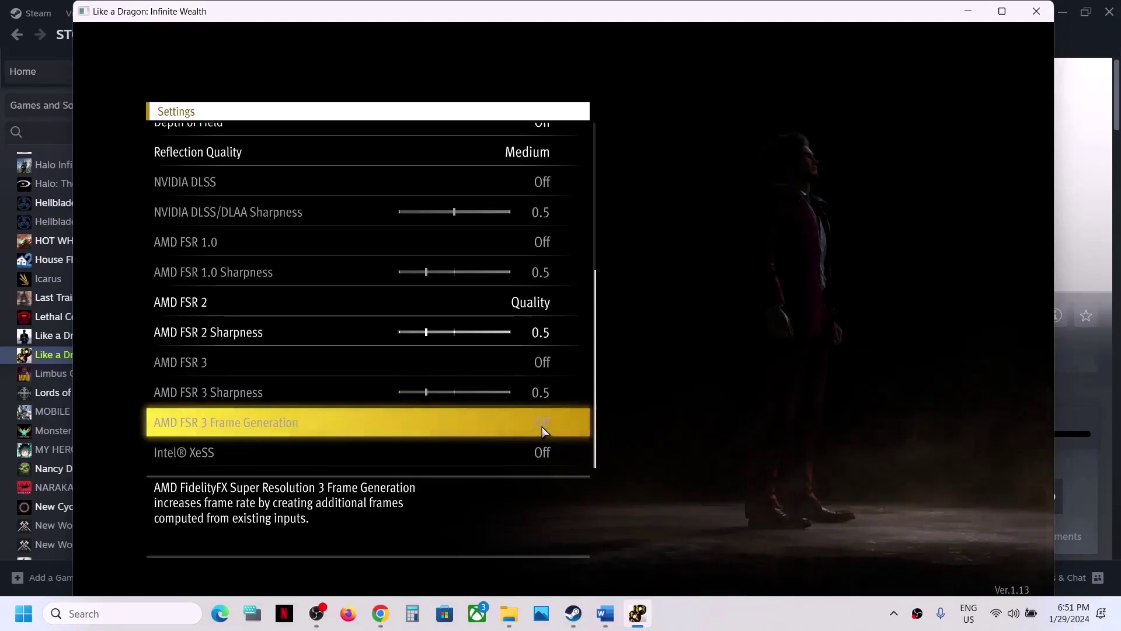
Step: Exit the graphics settings without saving the changes and quit Like a Dragon: Infinite Wealth
{"action": "key", "text": "Escape"}
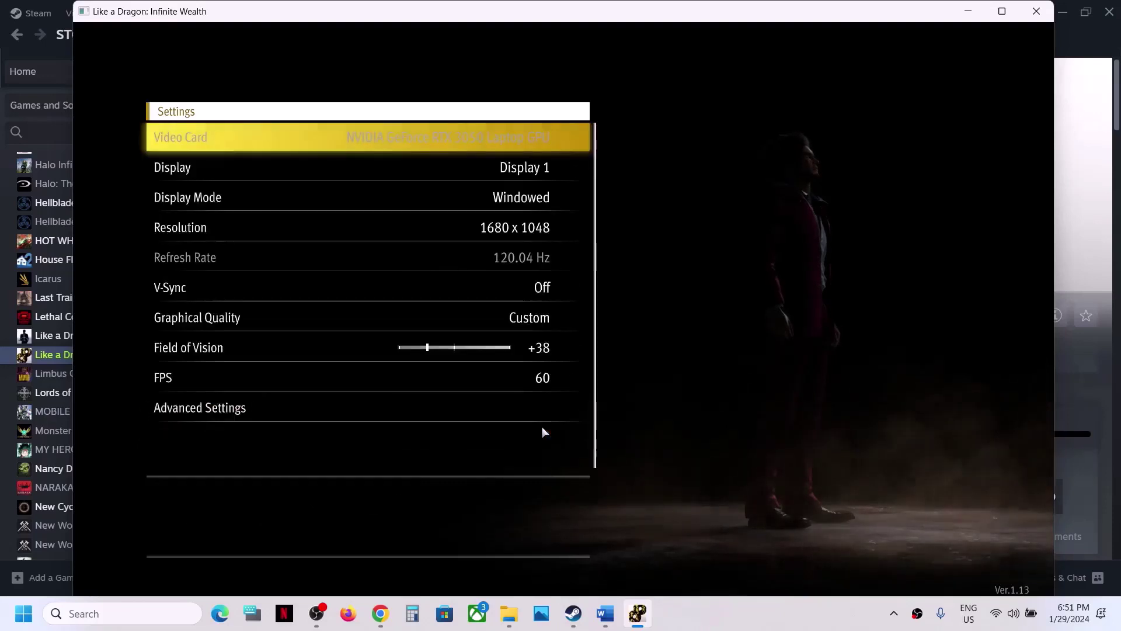
{"action": "key", "text": "Escape"}
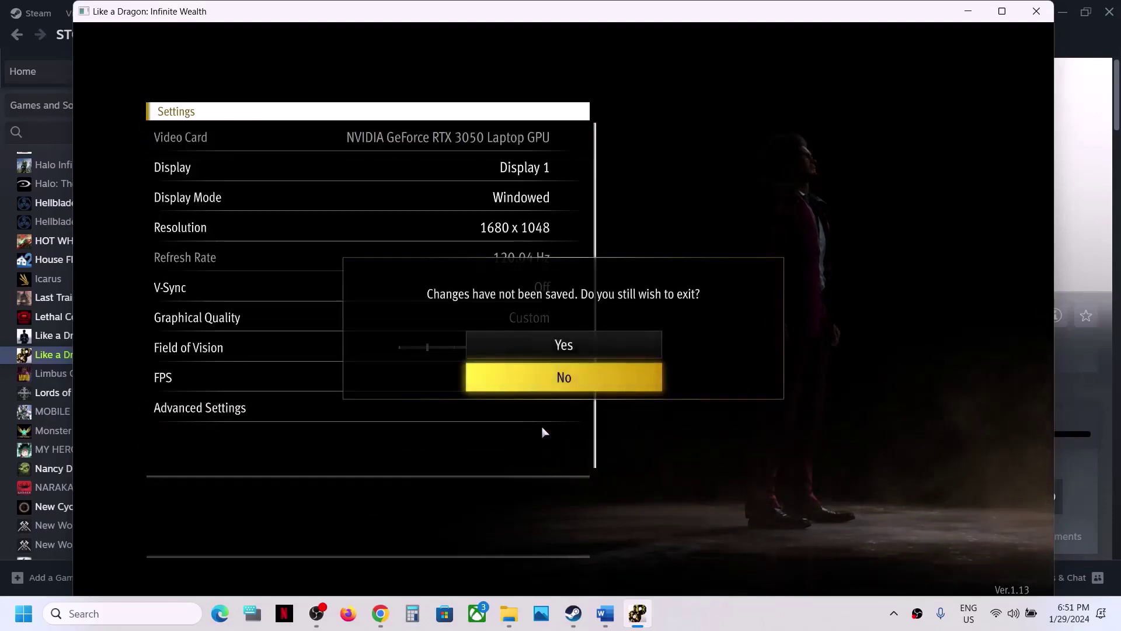
{"action": "left_click", "coordinate": [563, 349]}
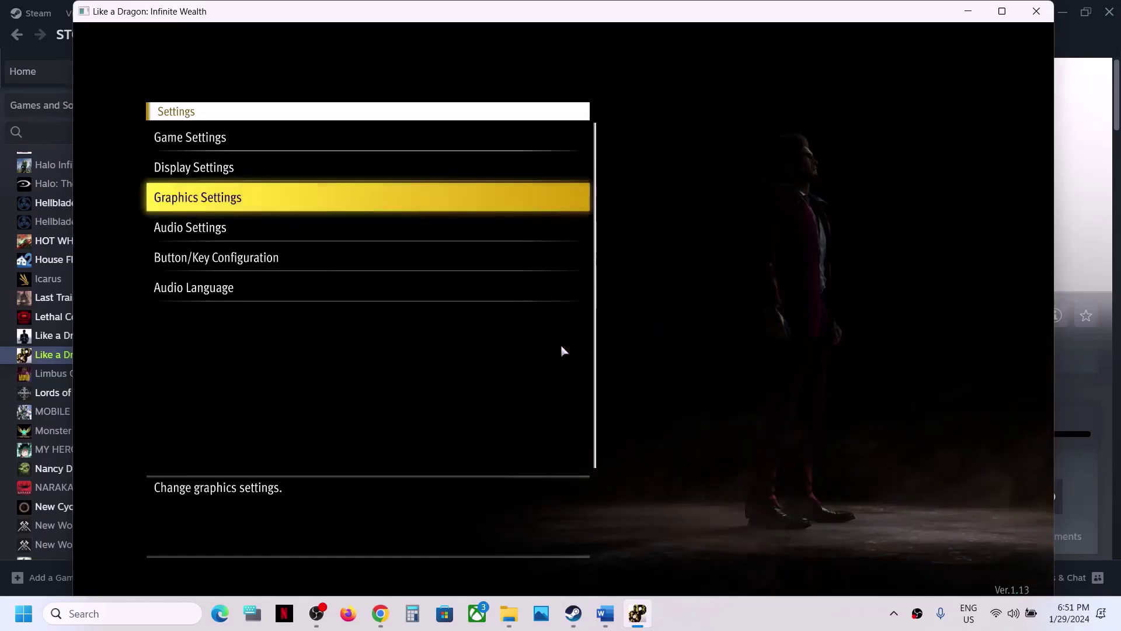
{"action": "key", "text": "Escape"}
{"action": "key", "text": "Escape"}
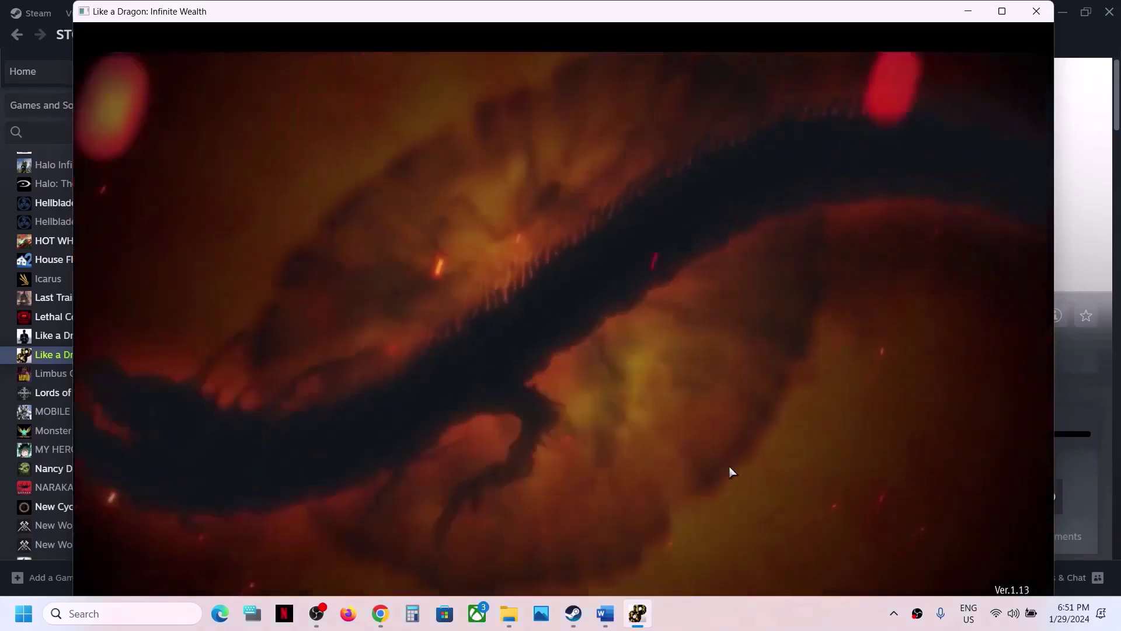
{"action": "key", "text": "alt+F4"}
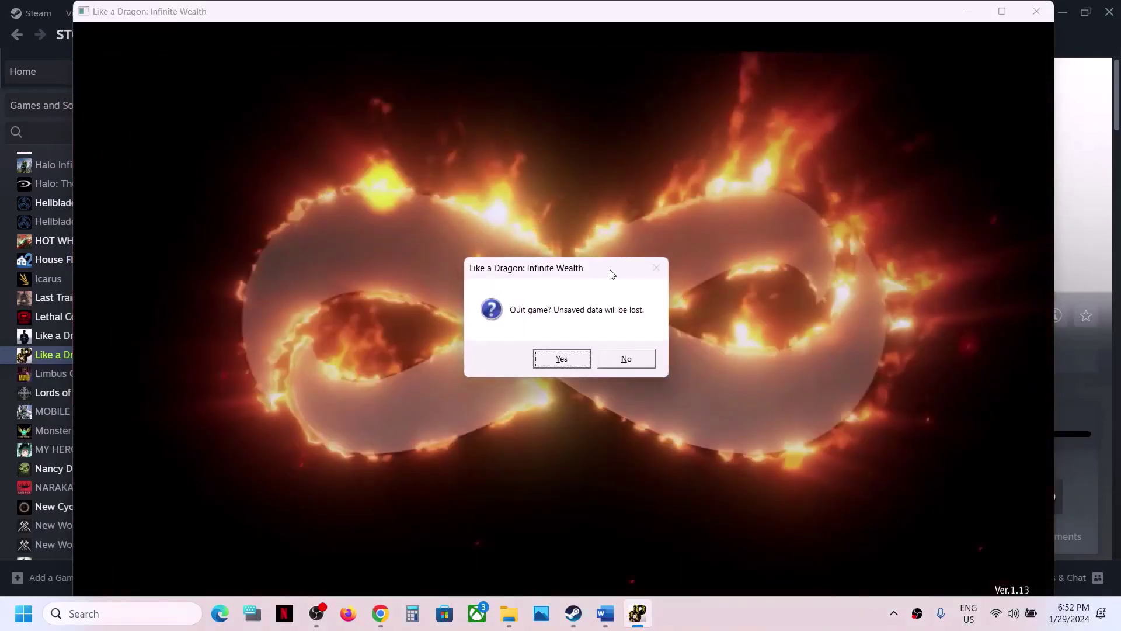
{"action": "left_click", "coordinate": [562, 358]}
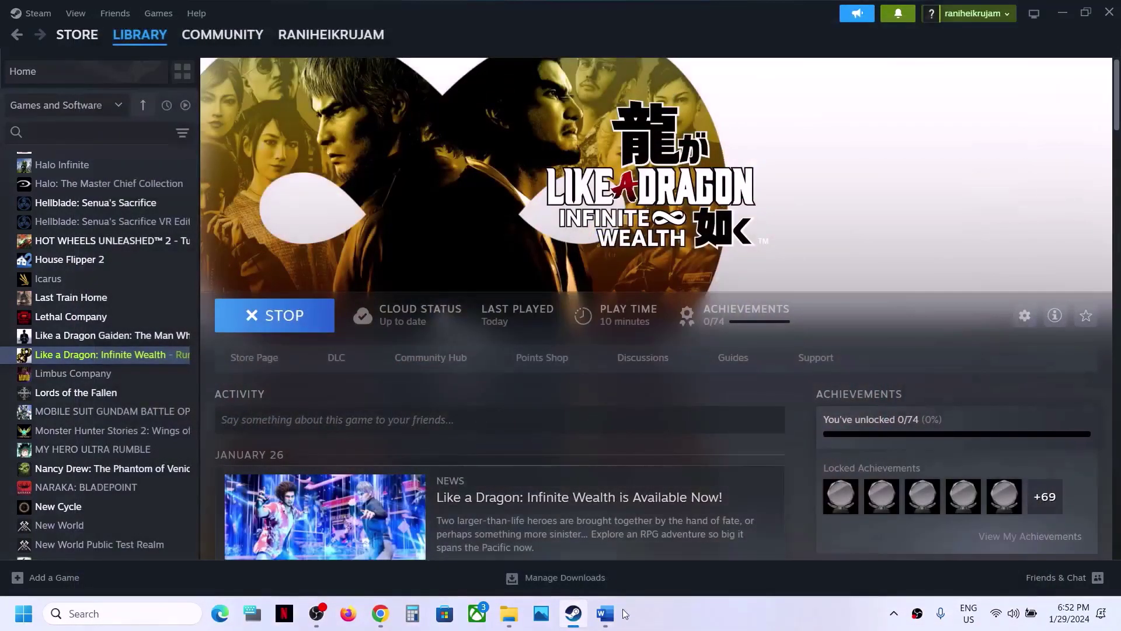
Step: Switch to the Word document, maximize it, and highlight Step 12's advice on unplugging hotas, wheels, USB adapters and additional controllers
{"action": "left_click", "coordinate": [612, 624]}
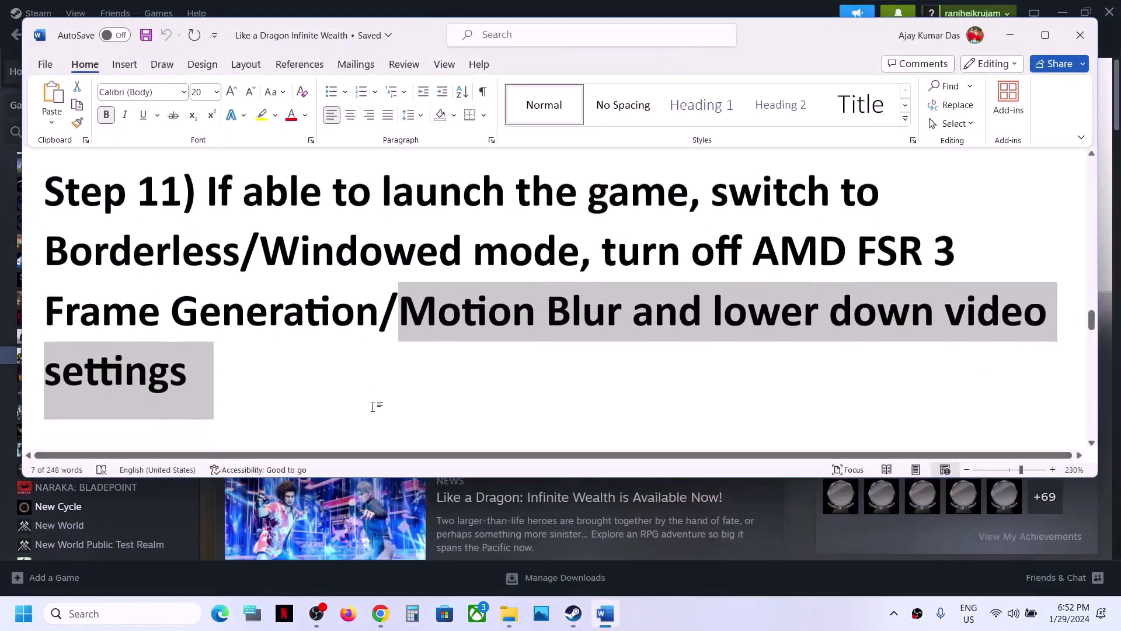
{"action": "scroll", "coordinate": [374, 407], "scroll_direction": "down", "scroll_amount": 2}
{"action": "scroll", "coordinate": [374, 407], "scroll_direction": "down", "scroll_amount": 3}
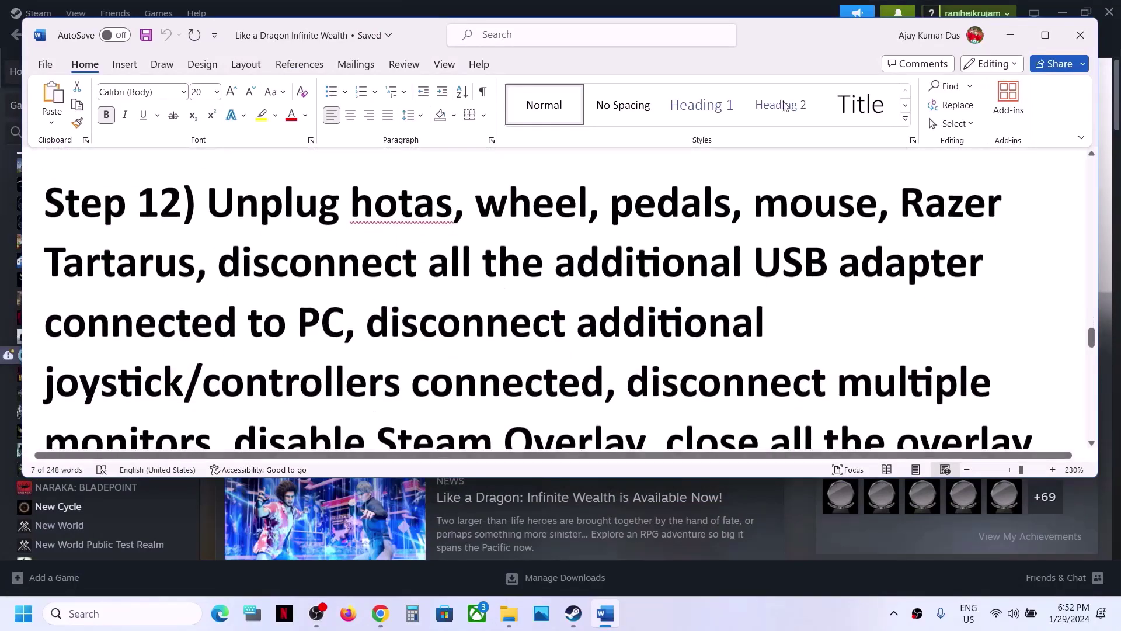
{"action": "left_click", "coordinate": [1037, 35]}
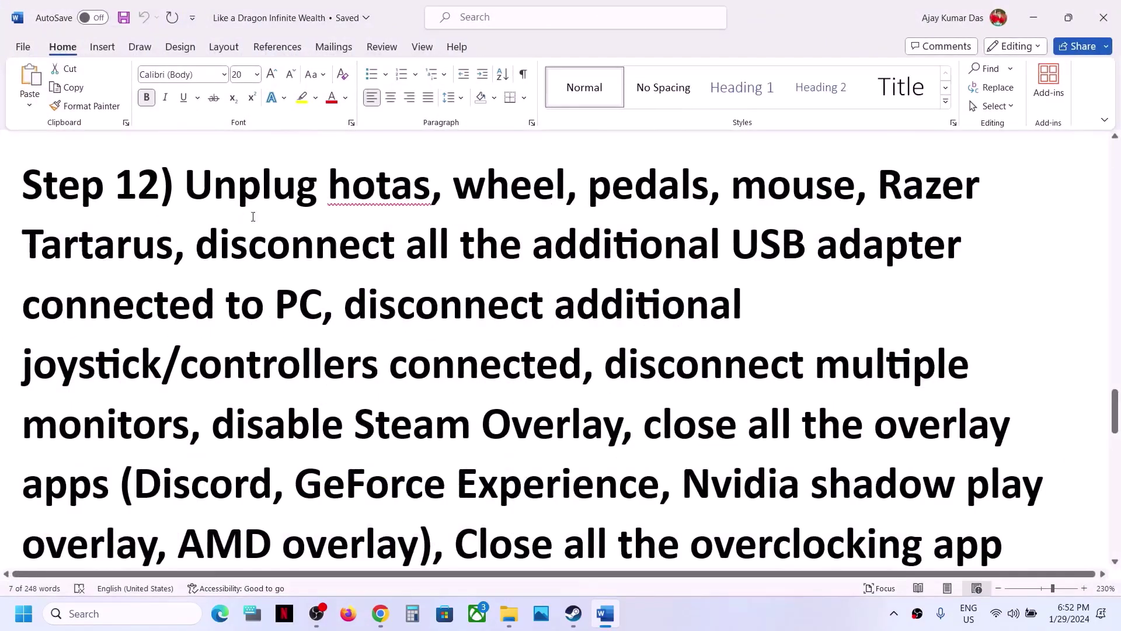
{"action": "left_click_drag", "start_coordinate": [191, 188], "coordinate": [326, 319]}
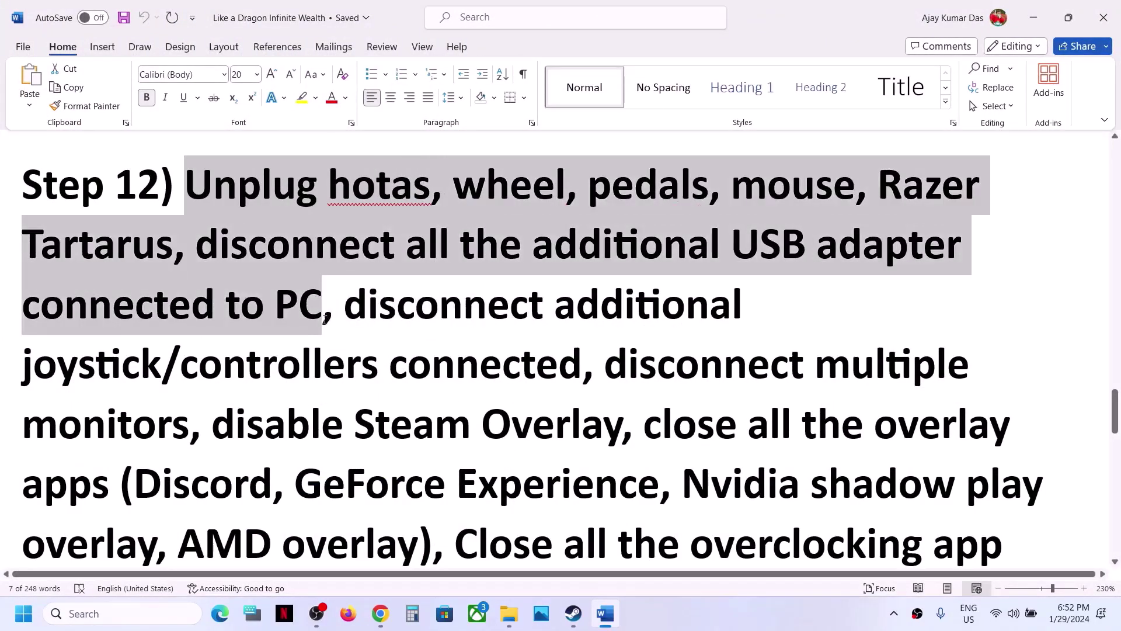
{"action": "left_click", "coordinate": [367, 308]}
{"action": "left_click_drag", "start_coordinate": [336, 304], "coordinate": [488, 363]}
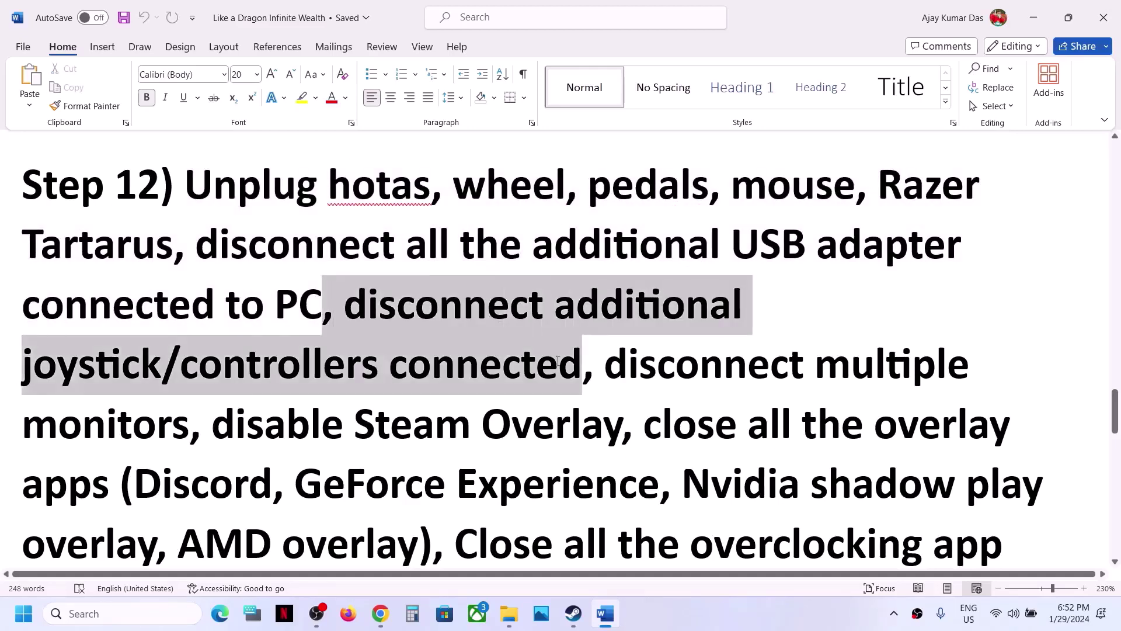
Step: Highlight Step 12's advice to disconnect multiple monitors, and then the words "disable Steam Overlay"
{"action": "scroll", "coordinate": [487, 362], "scroll_direction": "down", "scroll_amount": 3}
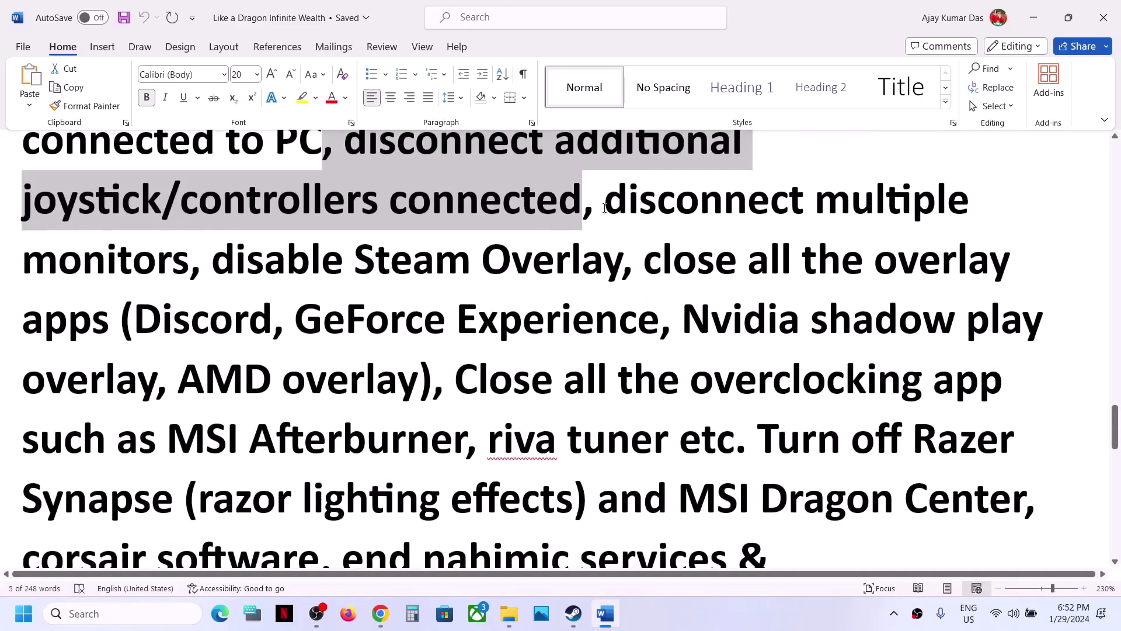
{"action": "left_click_drag", "start_coordinate": [608, 202], "coordinate": [143, 264]}
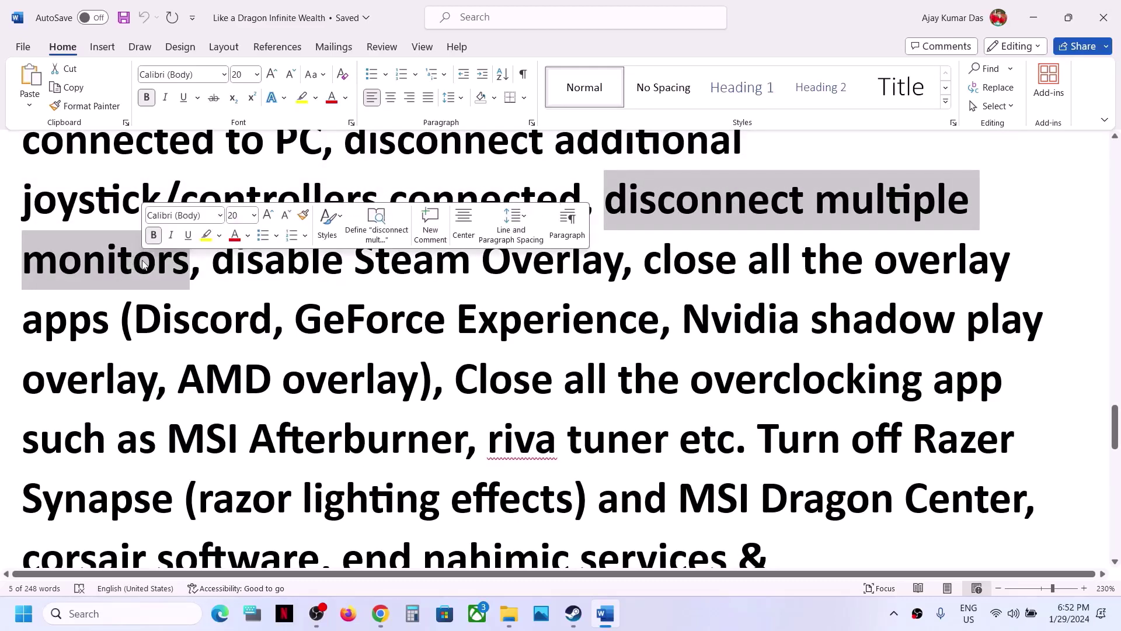
{"action": "left_click_drag", "start_coordinate": [214, 263], "coordinate": [621, 264]}
Step: Switch to Steam, turn off the Steam Overlay in Like a Dragon: Infinite Wealth's properties, and return to the Word document
{"action": "left_click", "coordinate": [574, 619]}
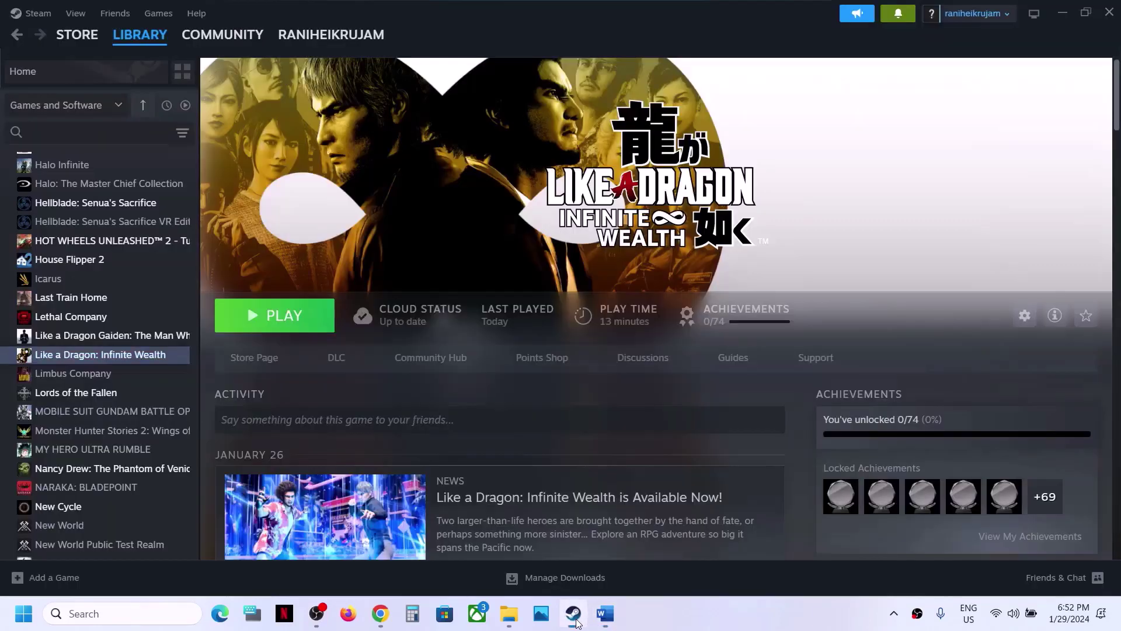
{"action": "right_click", "coordinate": [151, 356]}
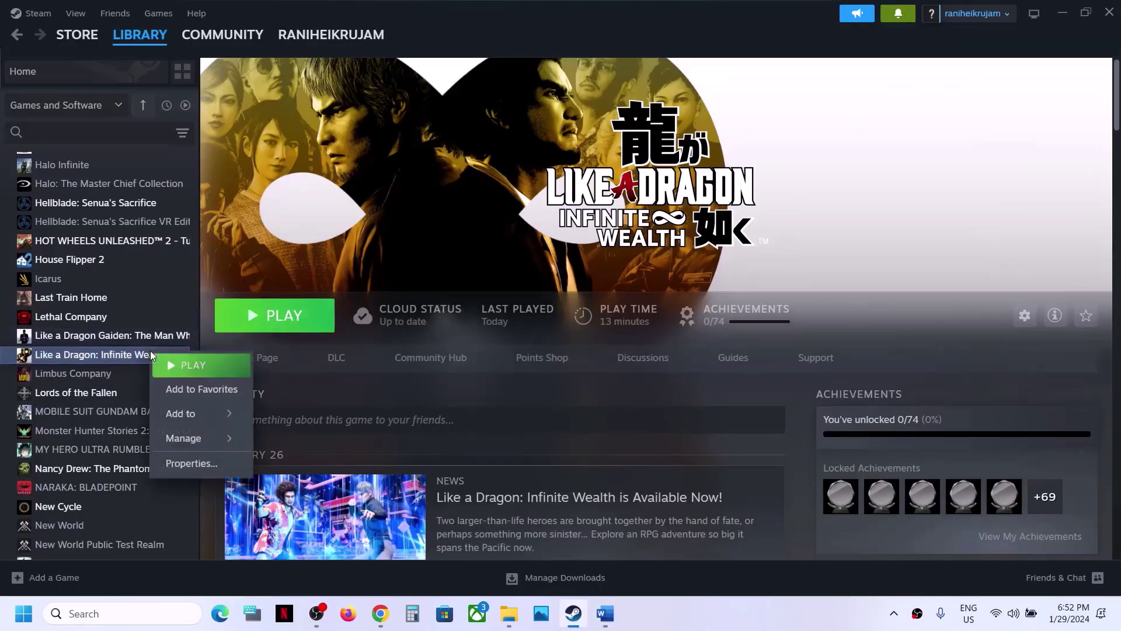
{"action": "left_click", "coordinate": [196, 462]}
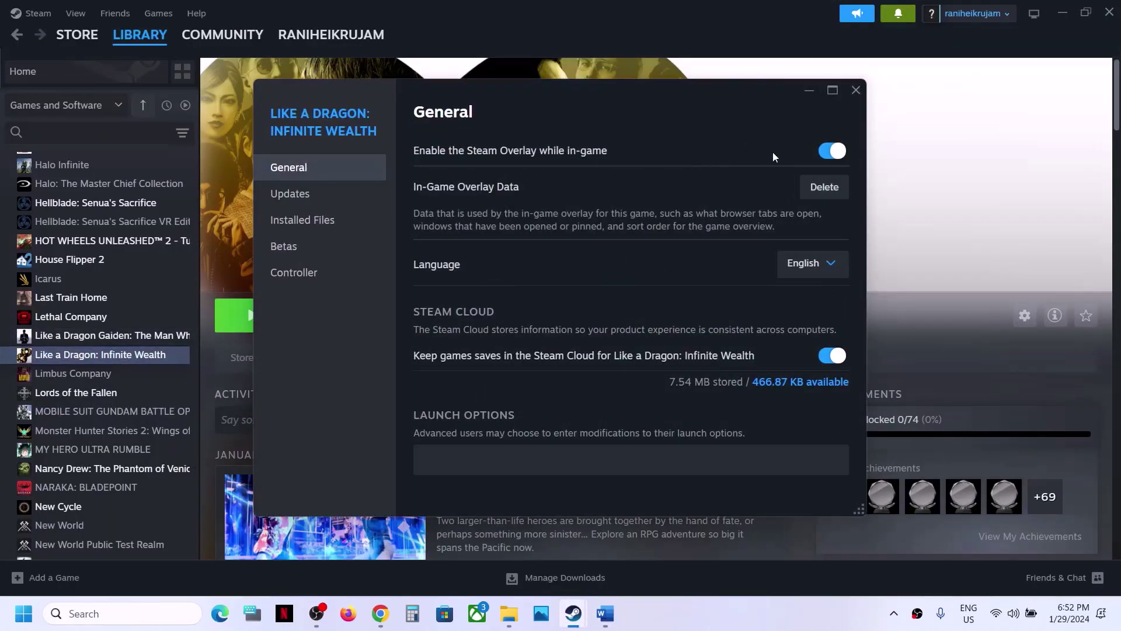
{"action": "left_click", "coordinate": [829, 153]}
{"action": "left_click", "coordinate": [855, 91]}
{"action": "left_click", "coordinate": [605, 613]}
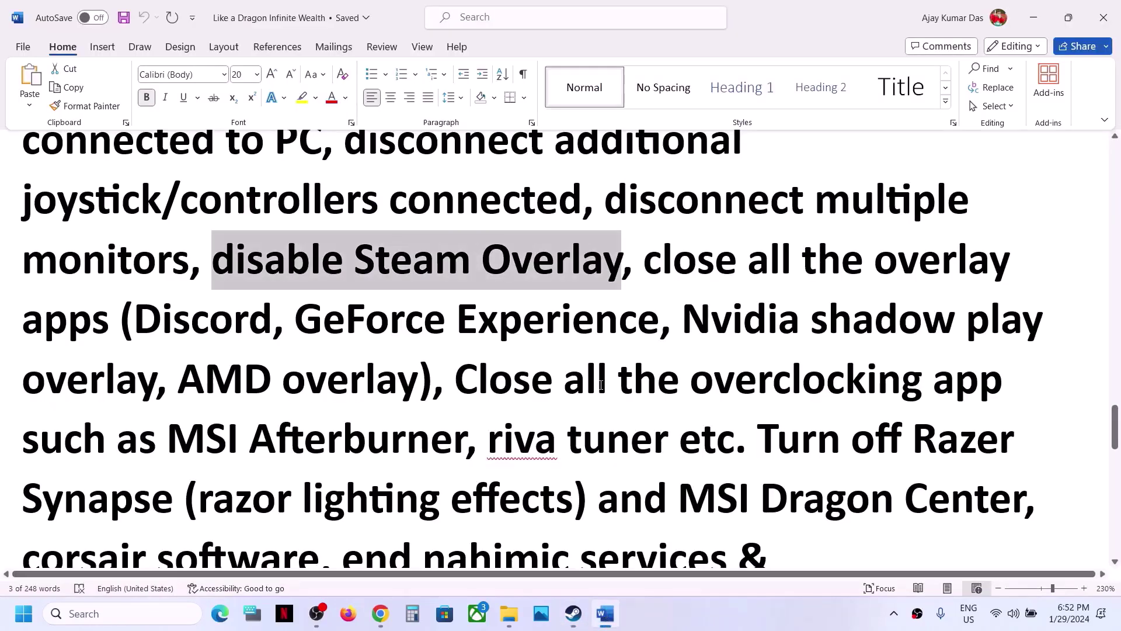